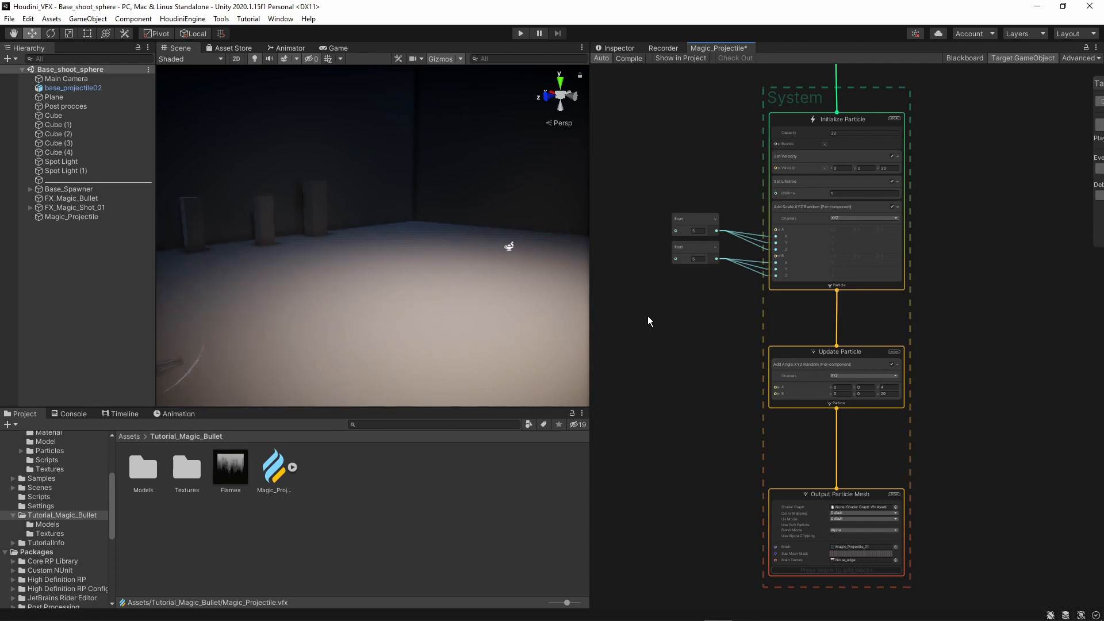
Check the Experimental Operators/Blocks option in the Visual Effects preferences
left_click(29, 20)
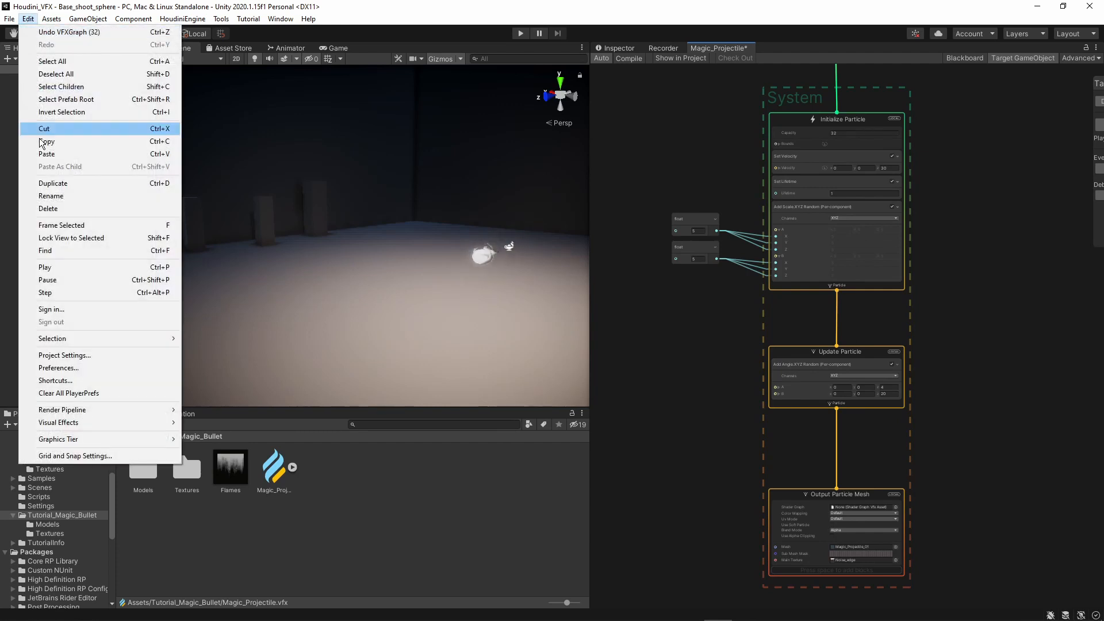
left_click(47, 369)
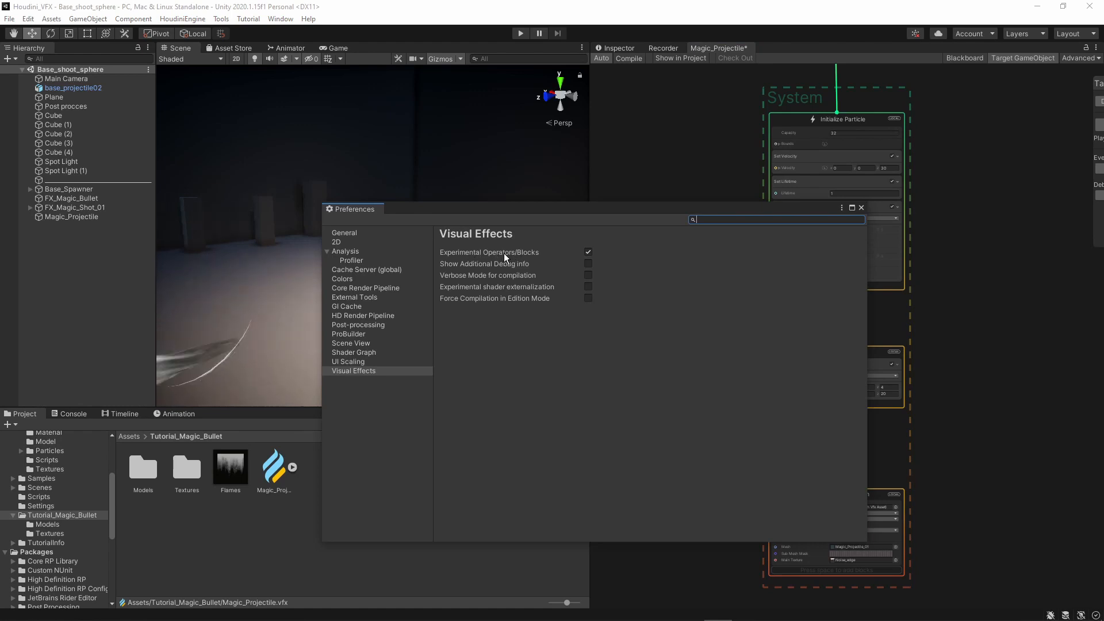
left_click(861, 208)
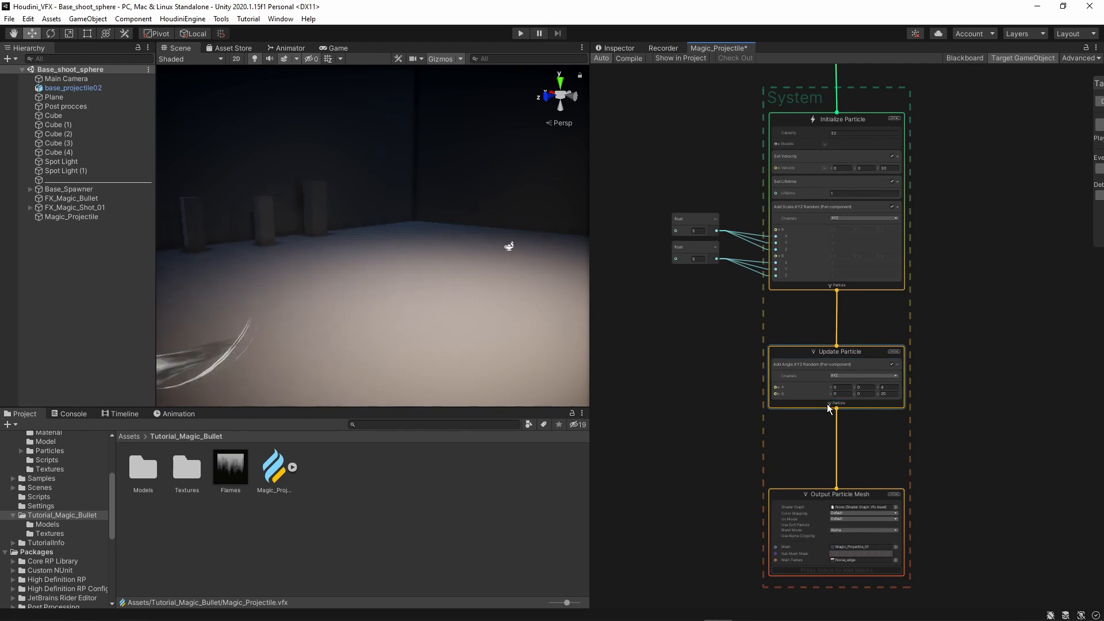
Add a Trigger Event On Die block to the Update Particle context, below the Add Angle block
scroll(966, 374, "up", 2)
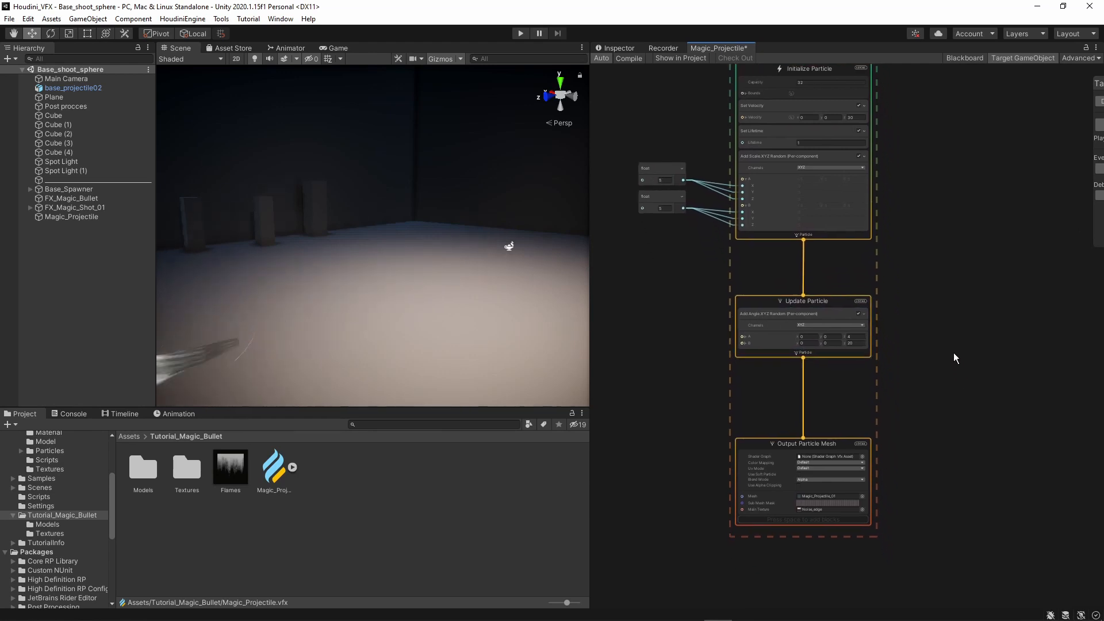
scroll(859, 367, "up", 2)
middle_click_drag(854, 375, 876, 385)
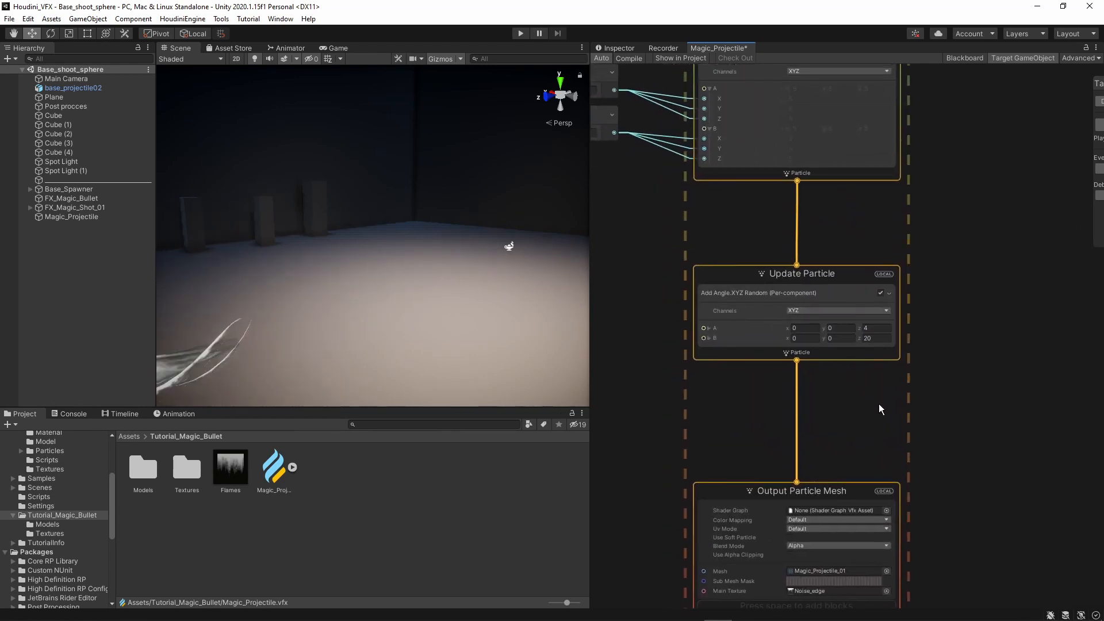
left_click(825, 329)
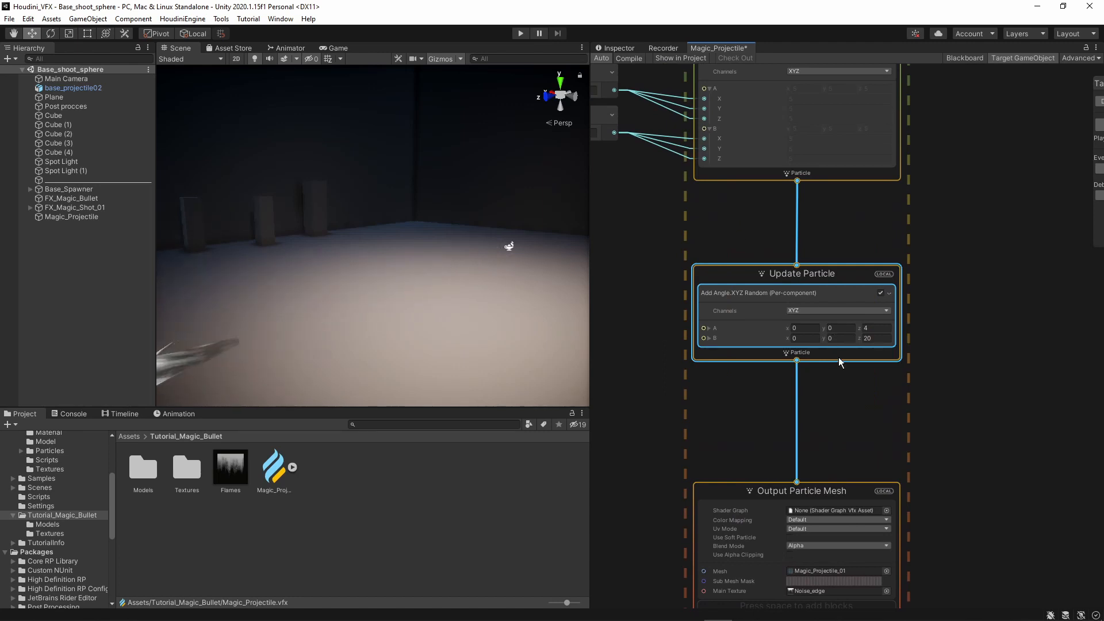
key("space")
type("even")
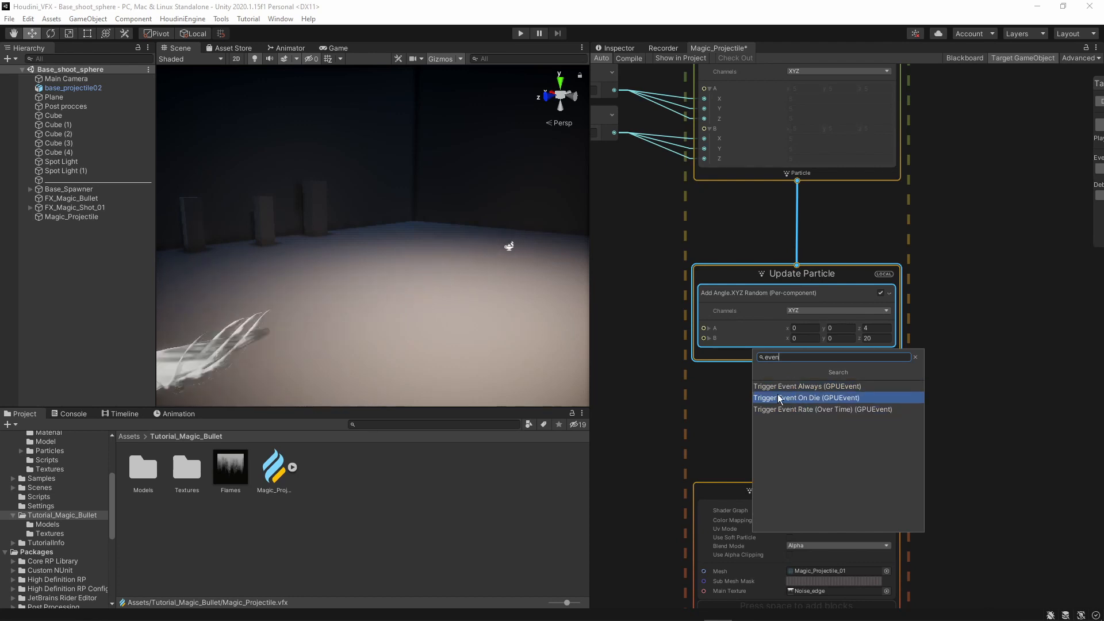
left_click(805, 399)
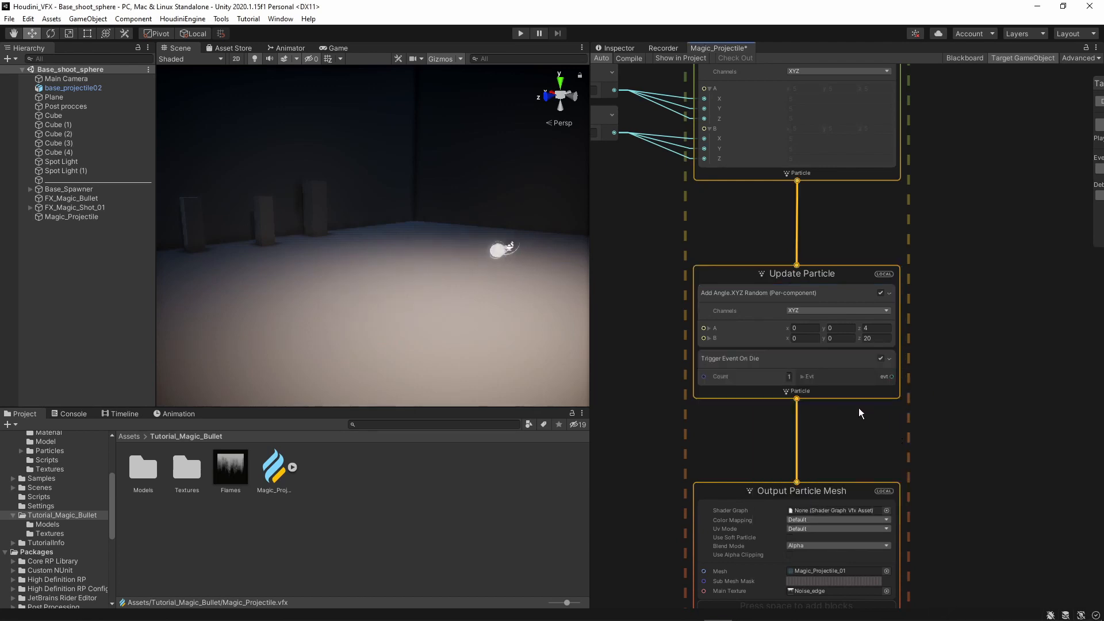
left_click(713, 358)
Set the projectile particle's Lifetime to 0.5 in the Initialize Particle context
left_click_drag(483, 260, 505, 263, "alt")
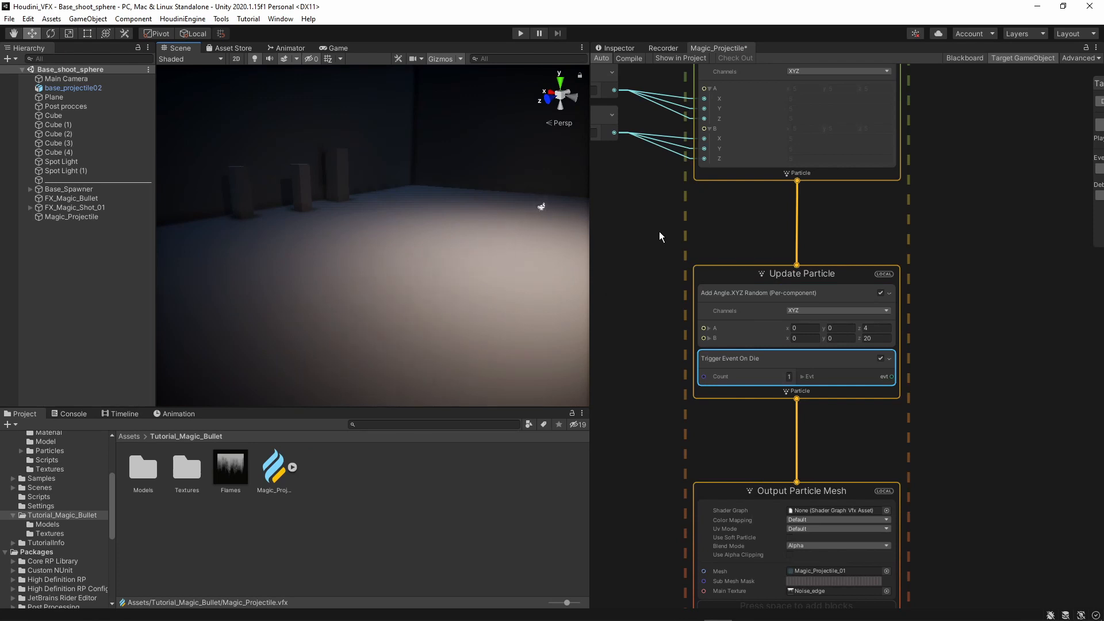
middle_click_drag(664, 211, 663, 327)
scroll(665, 320, "down", 2)
scroll(747, 186, "up", 4)
left_click(777, 202)
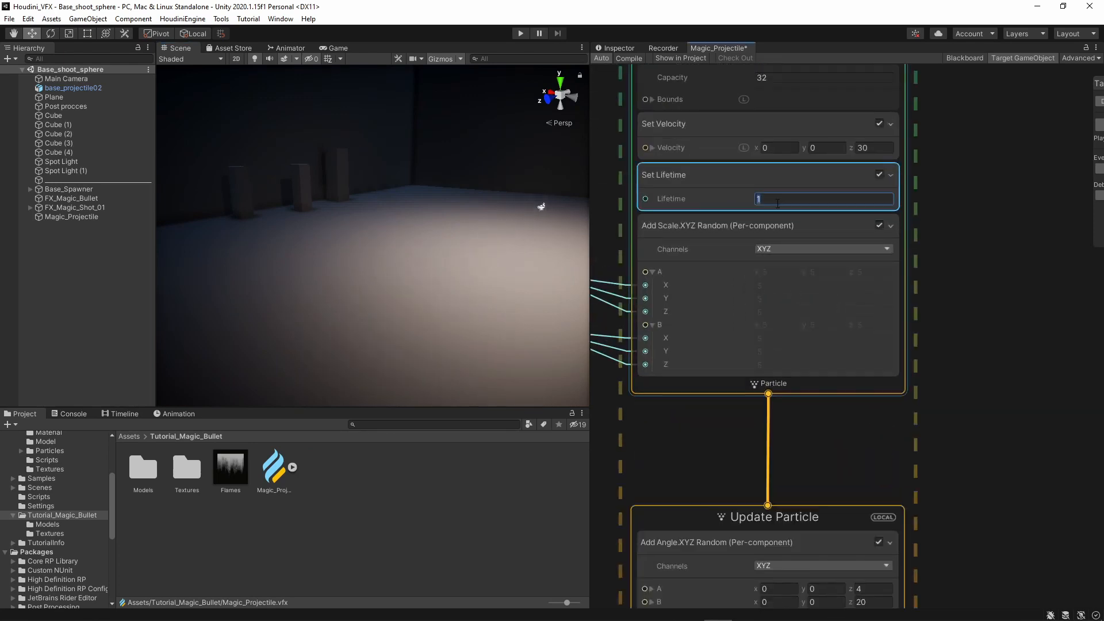
type("0.5")
left_click_drag(470, 261, 507, 209, "alt")
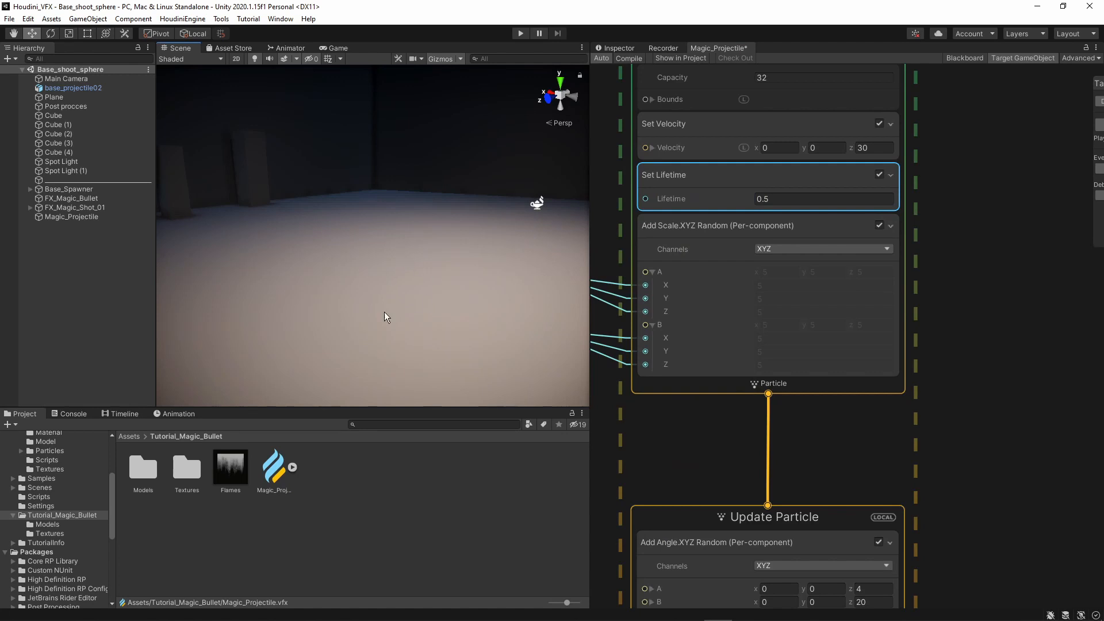
mouse_move(449, 258)
left_mouse_down("alt")
mouse_move(460, 253)
mouse_move(444, 259)
left_mouse_up("alt")
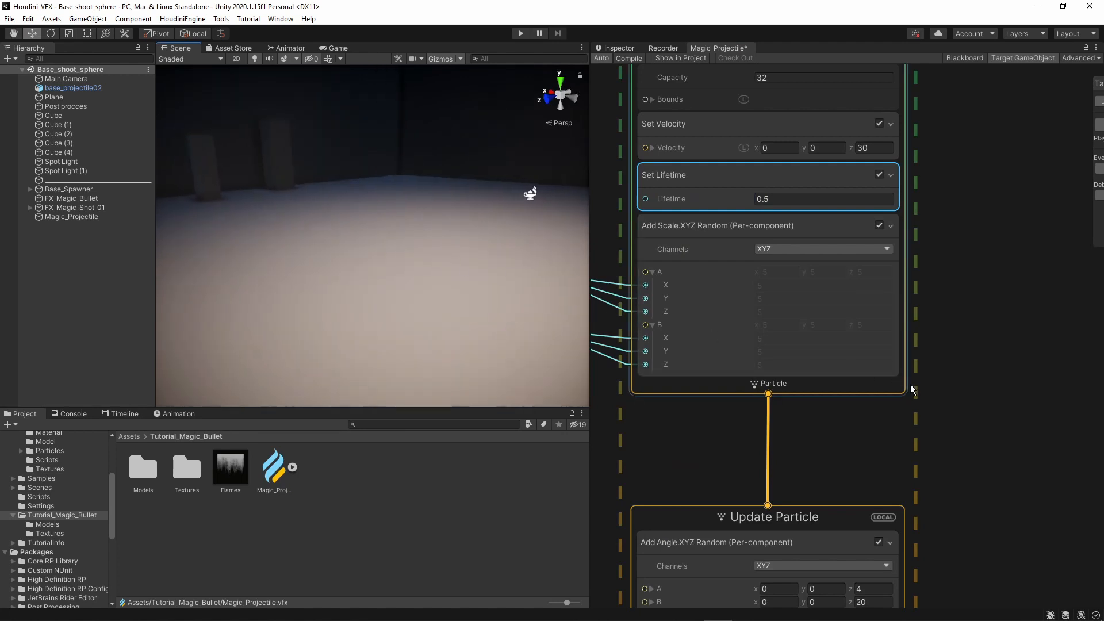
Create a GPUEvent context from the evt output of the Trigger Event On Die block and place it beside the system
middle_click_drag(972, 450, 914, 303)
scroll(914, 300, "down", 2)
middle_click_drag(913, 375, 900, 287)
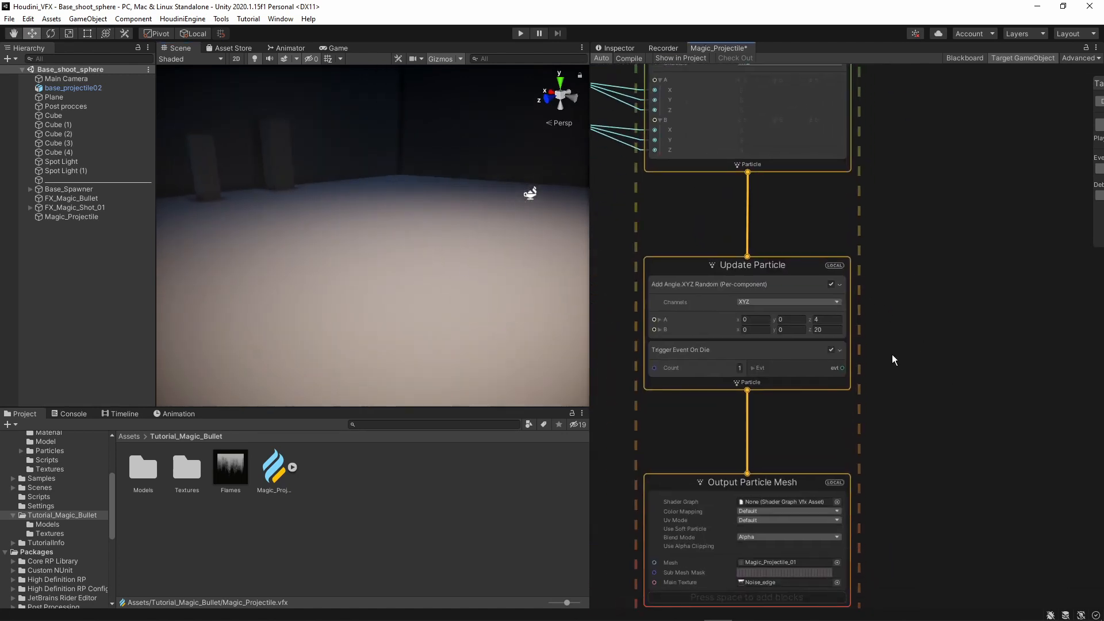
middle_click_drag(892, 355, 840, 358)
left_click(755, 335)
scroll(840, 358, "down", 2)
left_click_drag(779, 354, 965, 355)
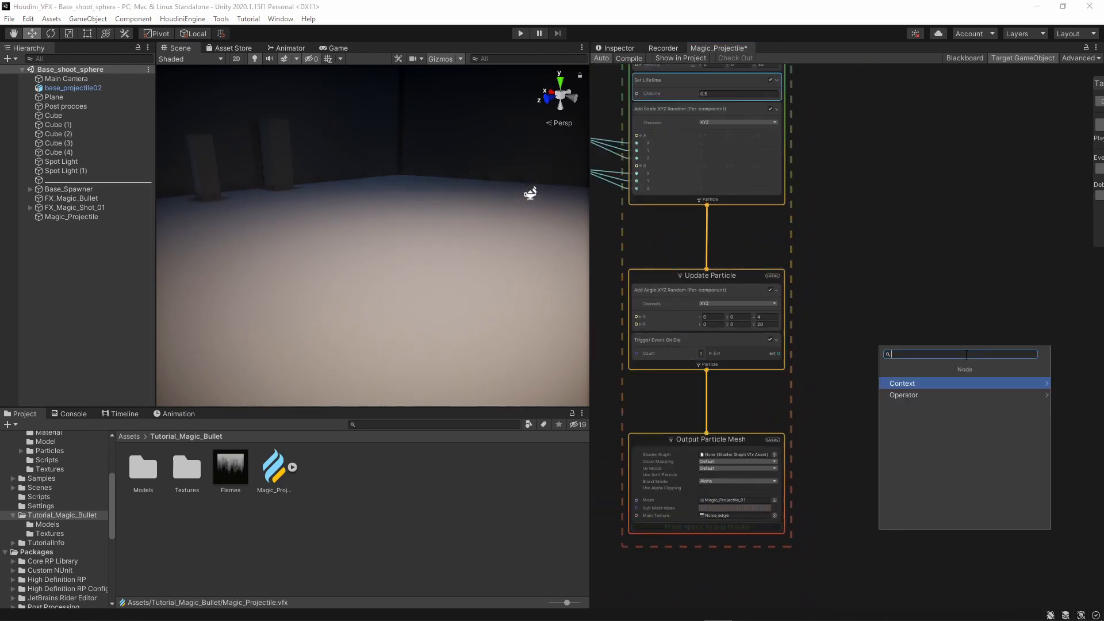
type("gpu")
key("Return")
left_click_drag(992, 378, 999, 333)
Add an Initialize Particle context from the GPUEvent's SpawnEvent output and position it below the GPUEvent
middle_click_drag(1013, 326, 757, 298)
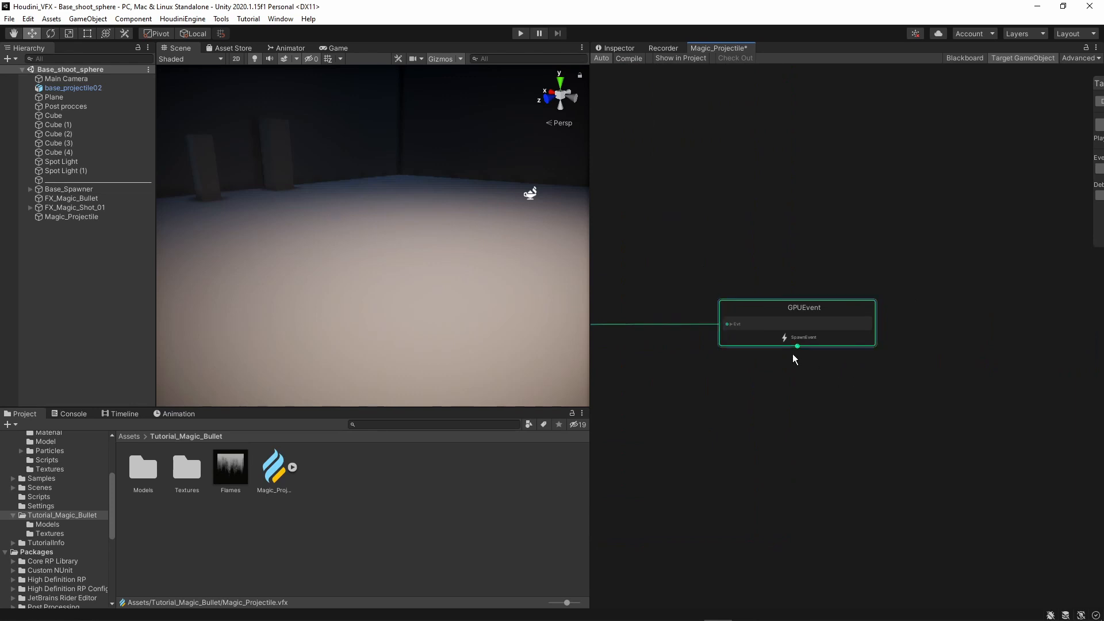
scroll(793, 352, "up", 1)
left_click_drag(798, 344, 803, 457)
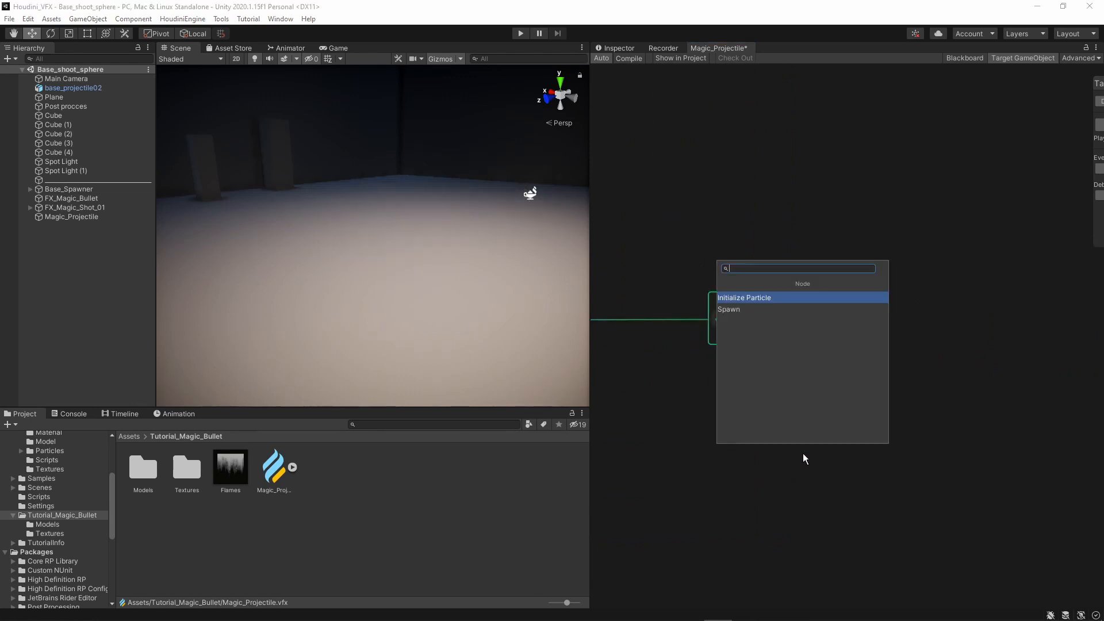
type("ini")
left_click(740, 295)
middle_click_drag(739, 445, 742, 384)
left_click_drag(751, 420, 737, 360)
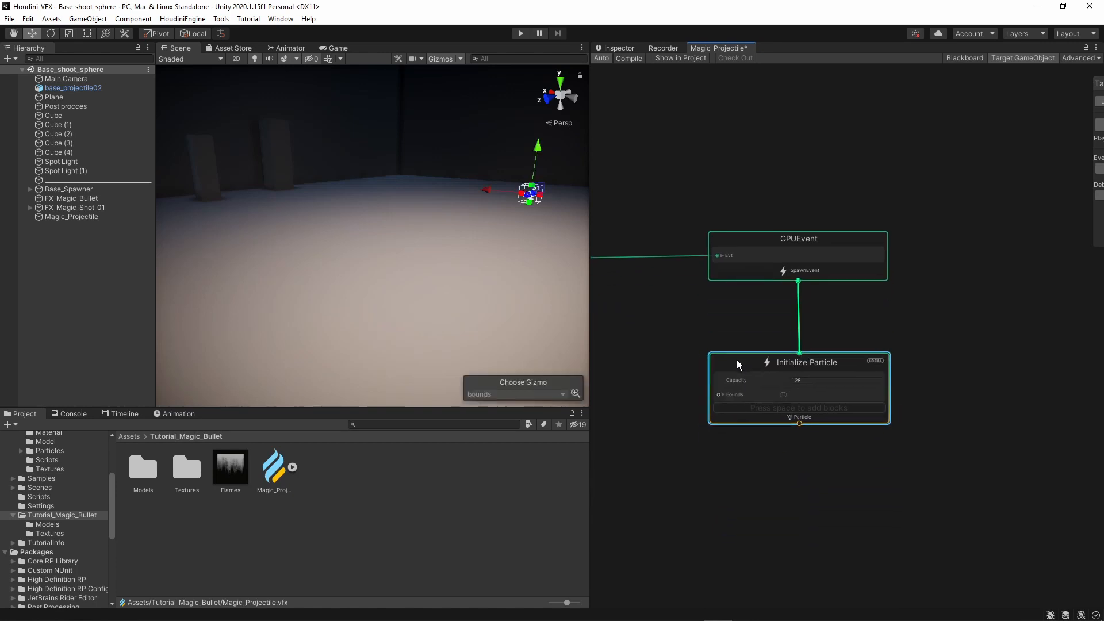
Add an Update Particle context from the new Initialize Particle context's output
left_click_drag(800, 424, 798, 474)
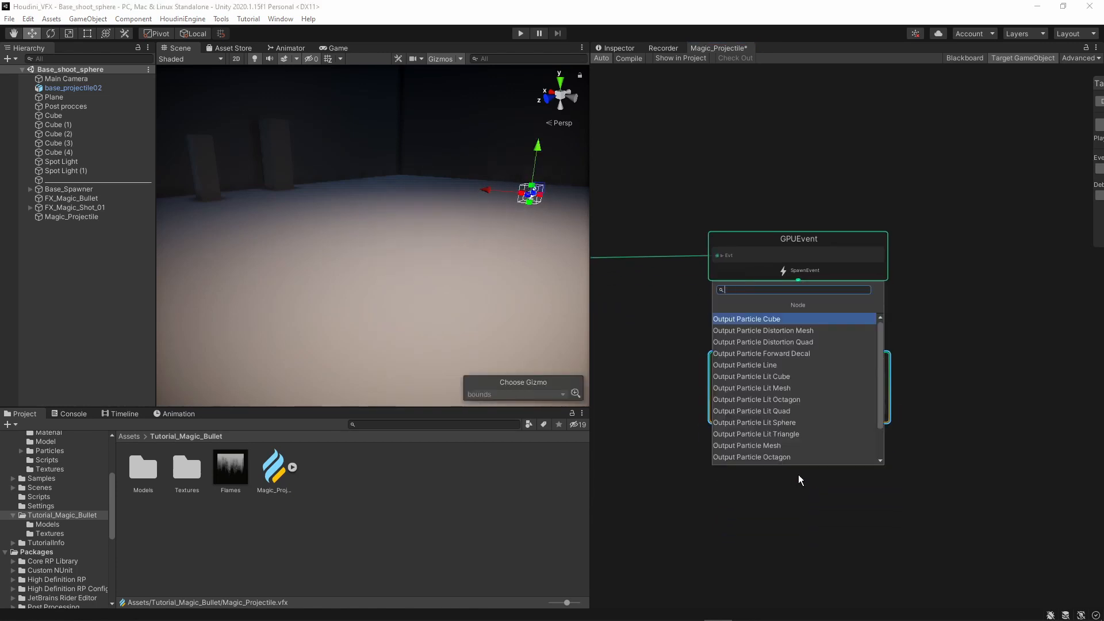
type("up")
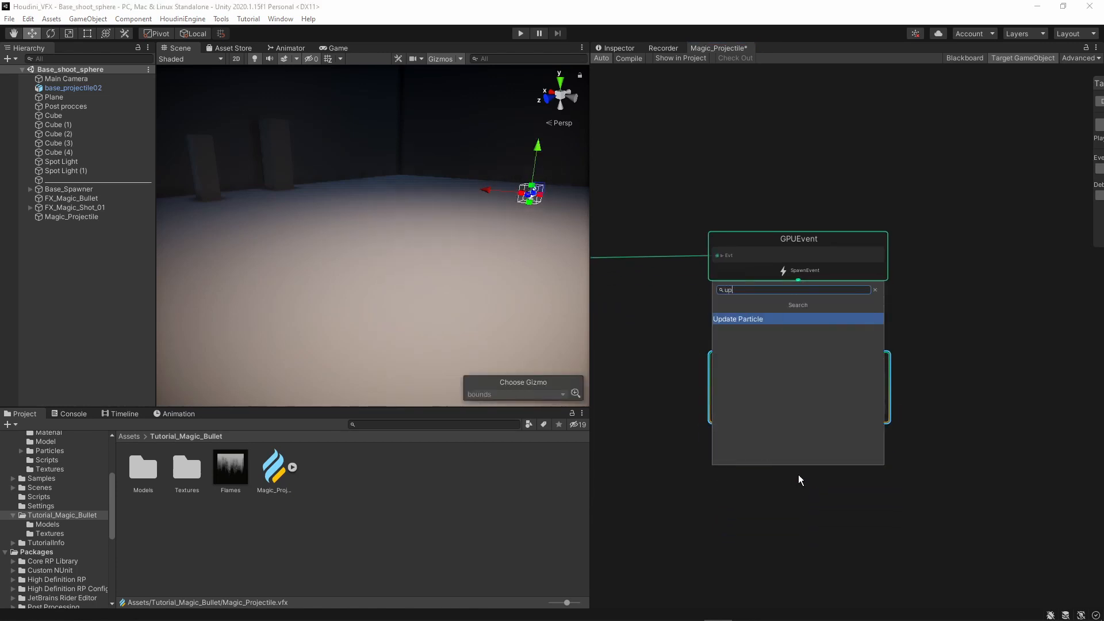
left_click(748, 319)
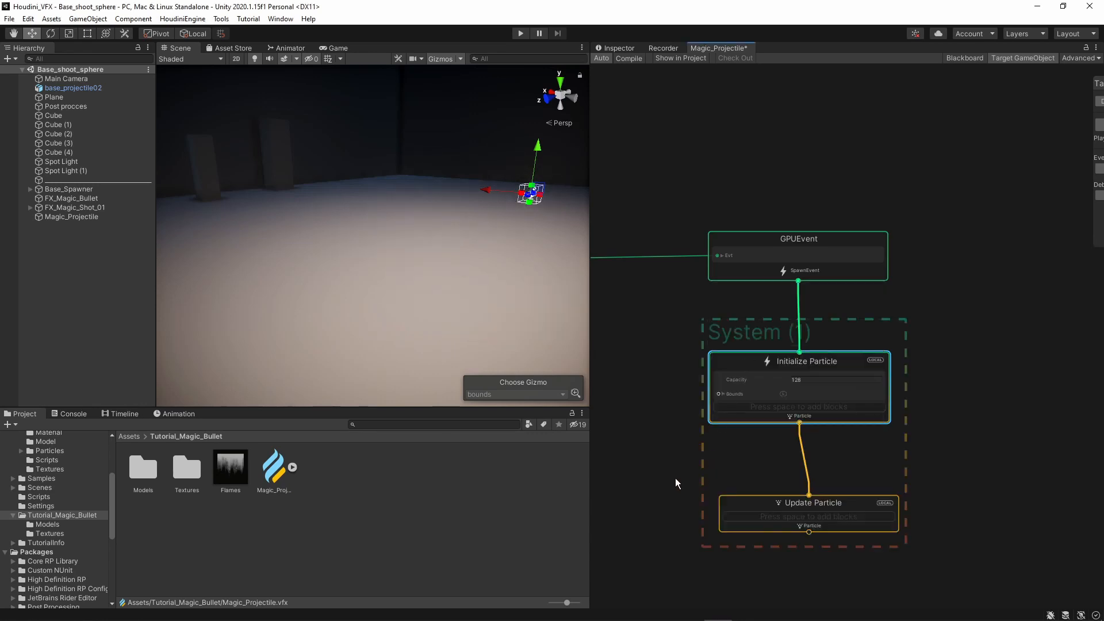
Add an Output Particle Quad context after the new Update Particle and line up the contexts in the system
middle_click_drag(792, 500, 823, 358)
left_click_drag(842, 391, 840, 463)
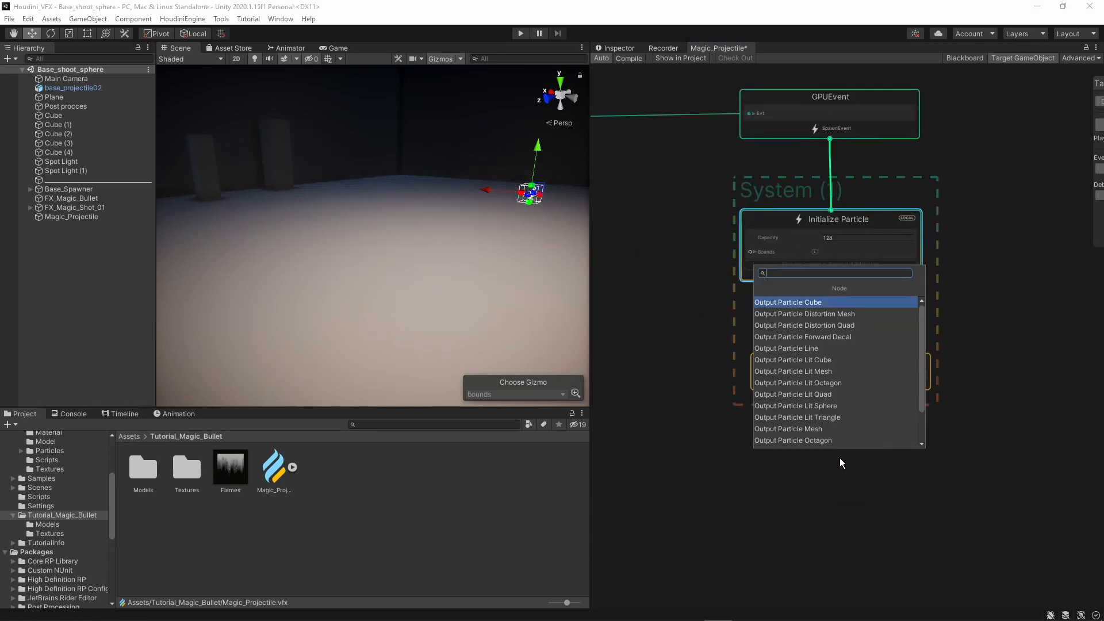
type("qua")
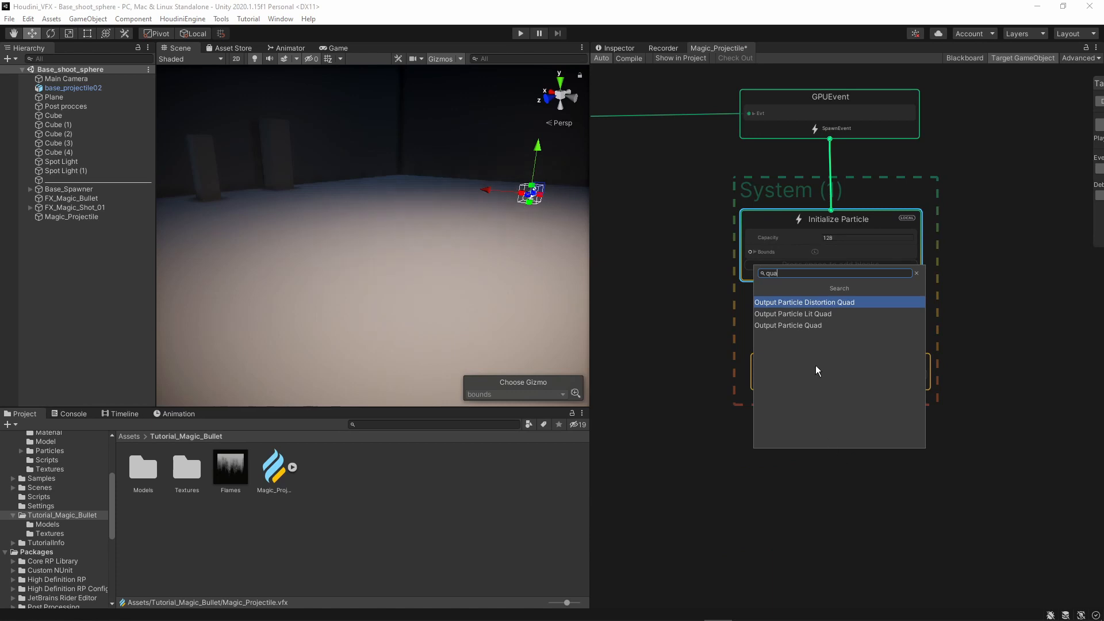
left_click(802, 326)
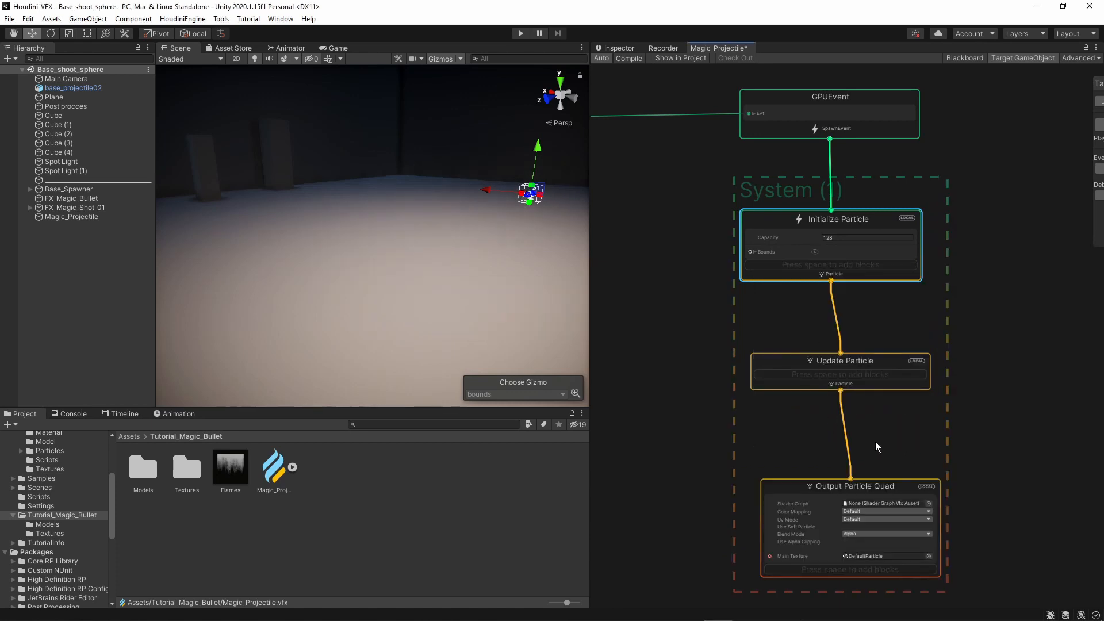
mouse_move(875, 361)
left_mouse_down()
mouse_move(866, 347)
mouse_move(871, 365)
left_mouse_up()
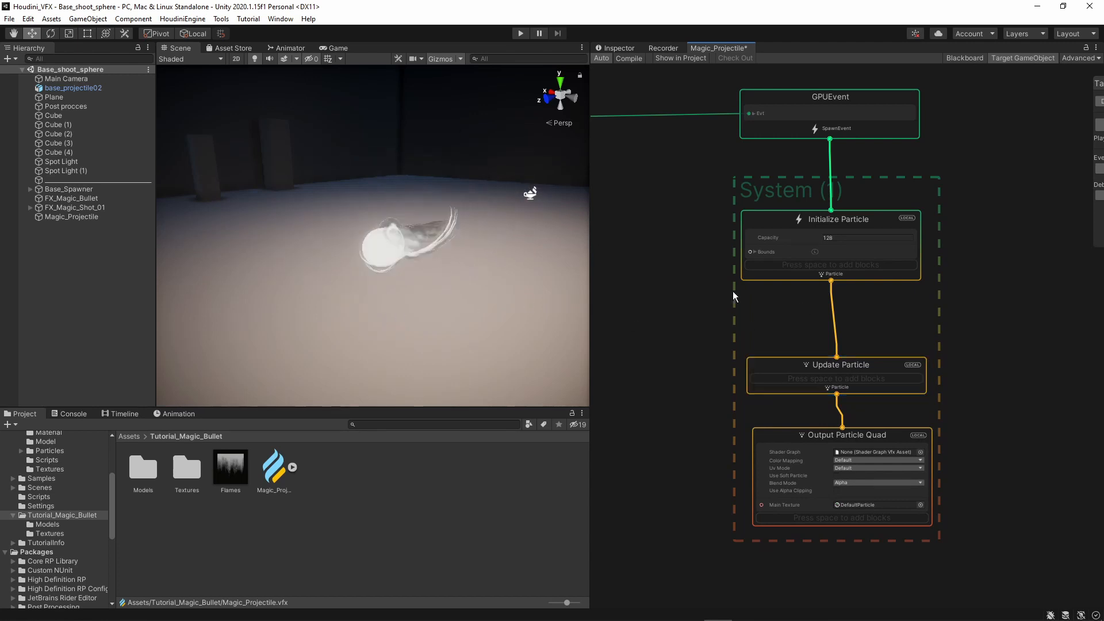
Add a Set Lifetime Random (Uniform) block to the new Initialize Particle context with A set to 0.2
left_click(774, 268)
key("space")
type("li")
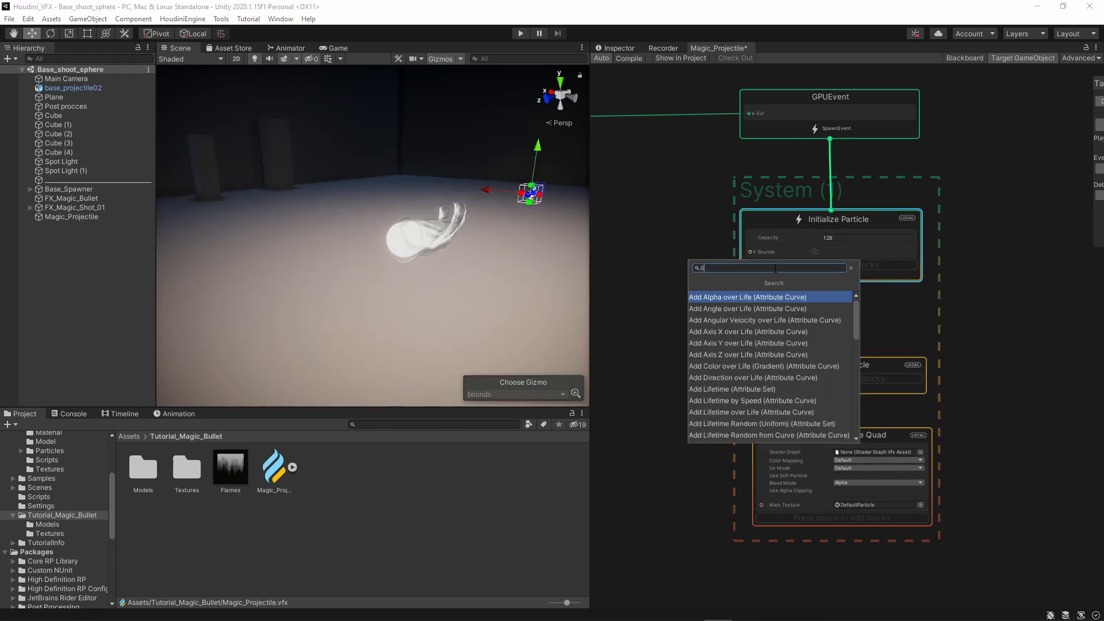
type("fetime")
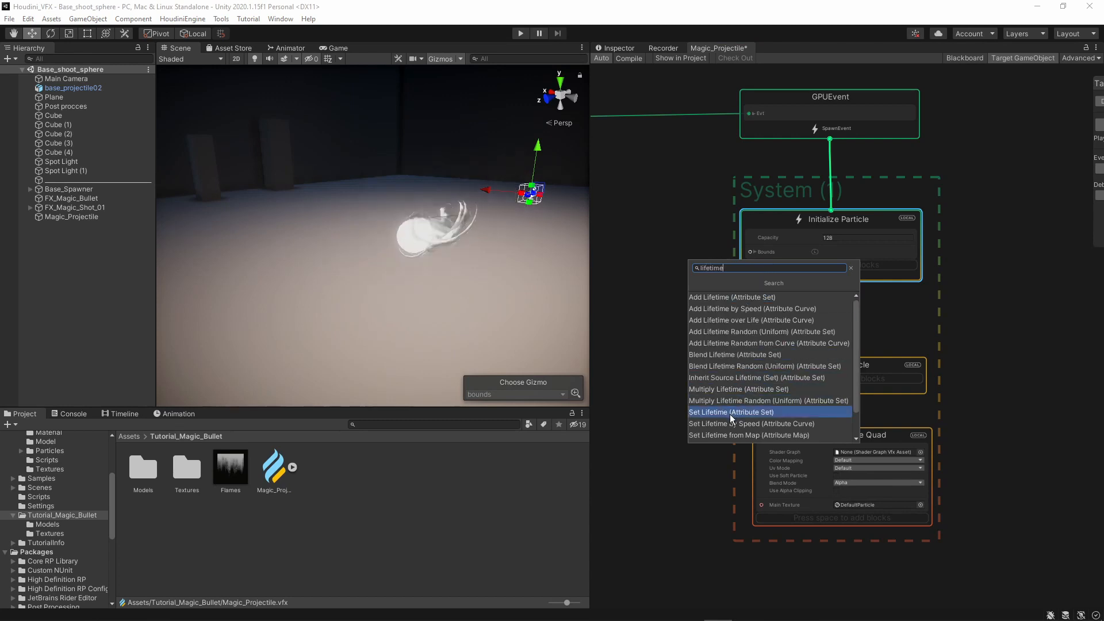
scroll(730, 414, "down", 1)
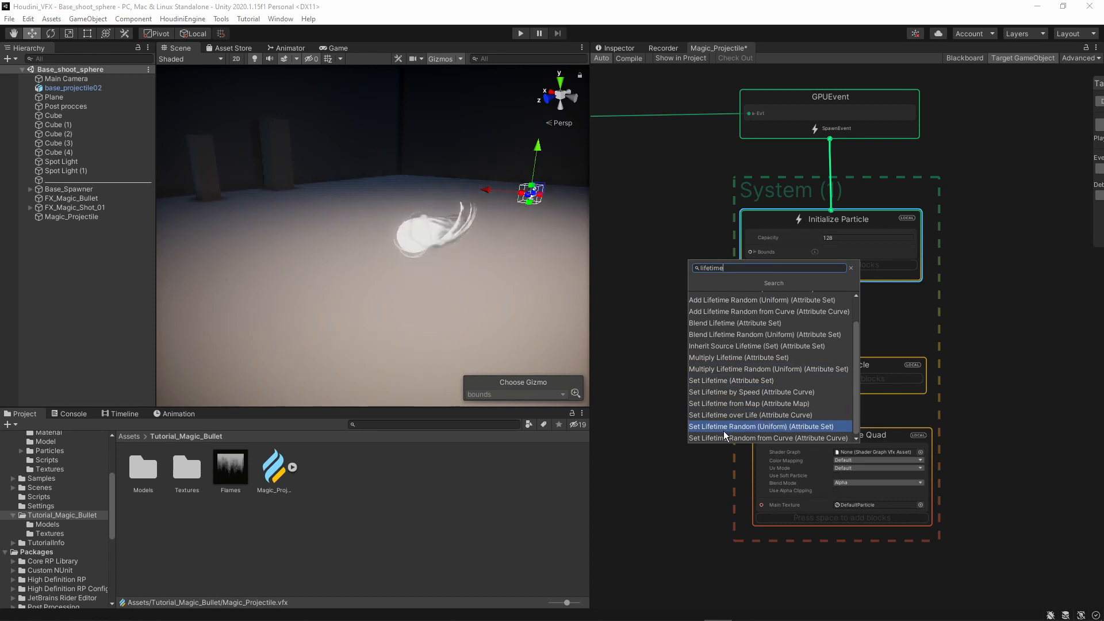
left_click(723, 428)
left_click(838, 284)
type("0.2")
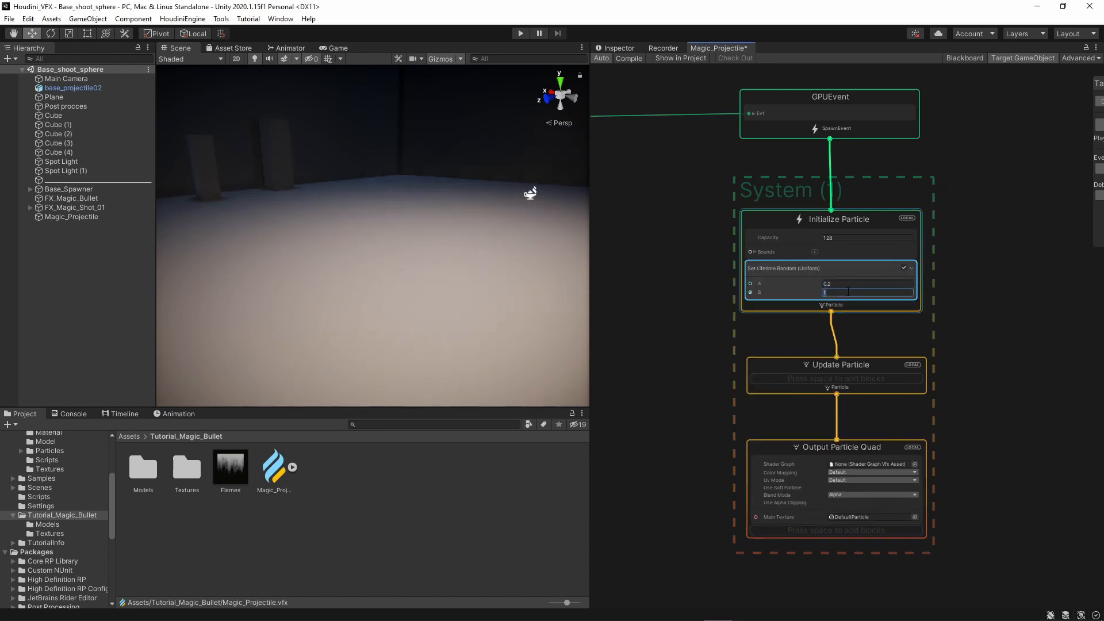
left_click(674, 300)
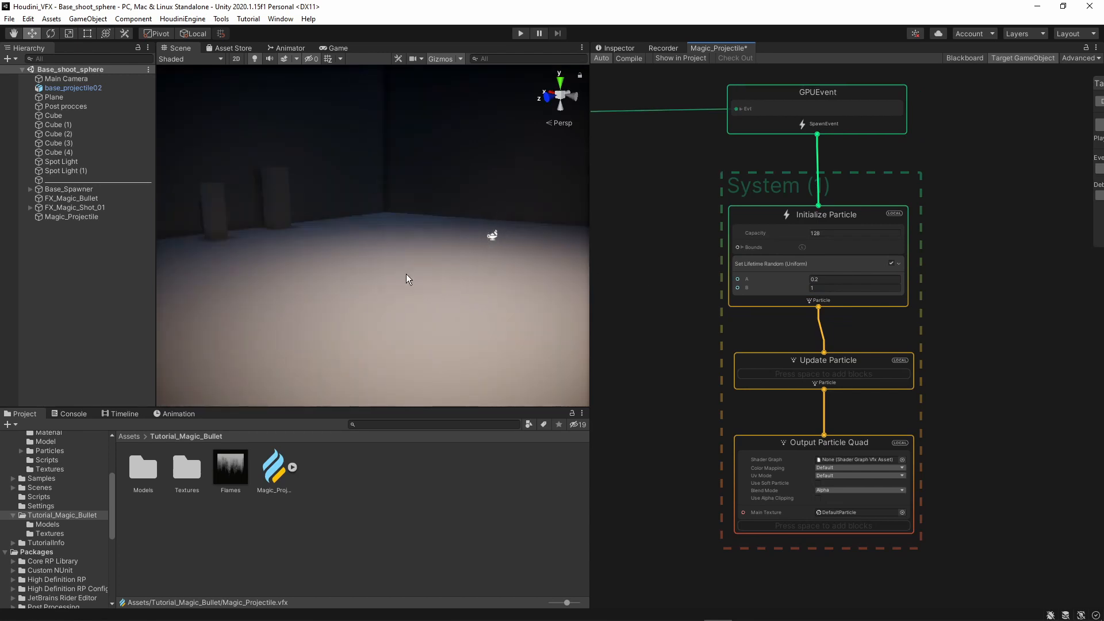
Add an Inherit Source Position (Set) block to the new Initialize Particle context, below the random lifetime block
left_click_drag(407, 275, 366, 336, "alt")
key("w")
right_click_drag(365, 334, 482, 368)
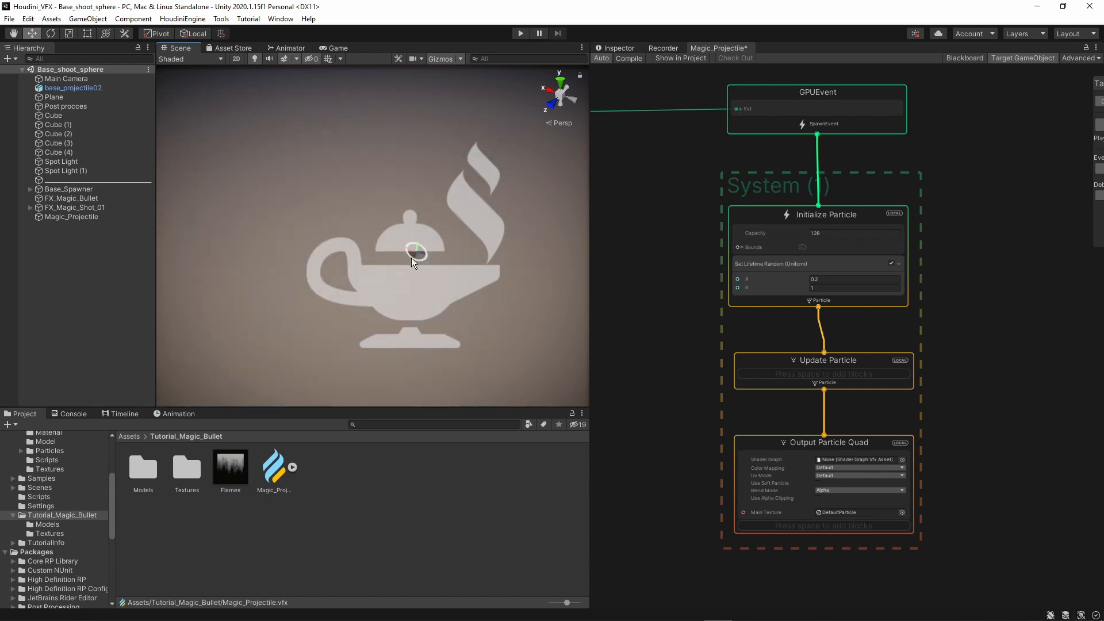
right_click_drag(416, 281, 408, 230)
key("s")
left_click(748, 298)
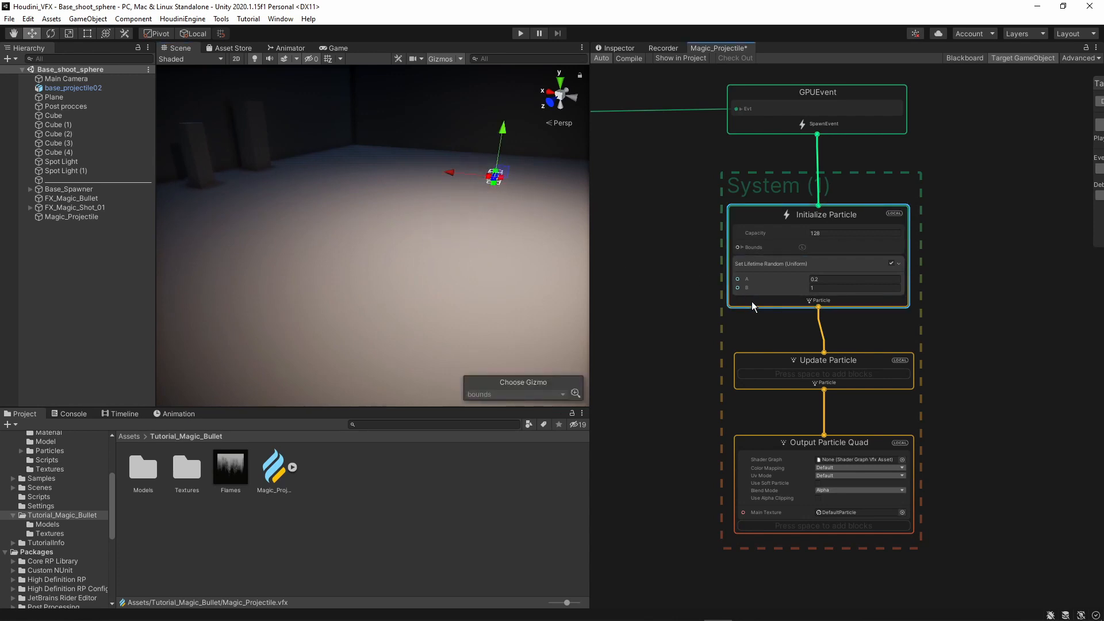
key("space")
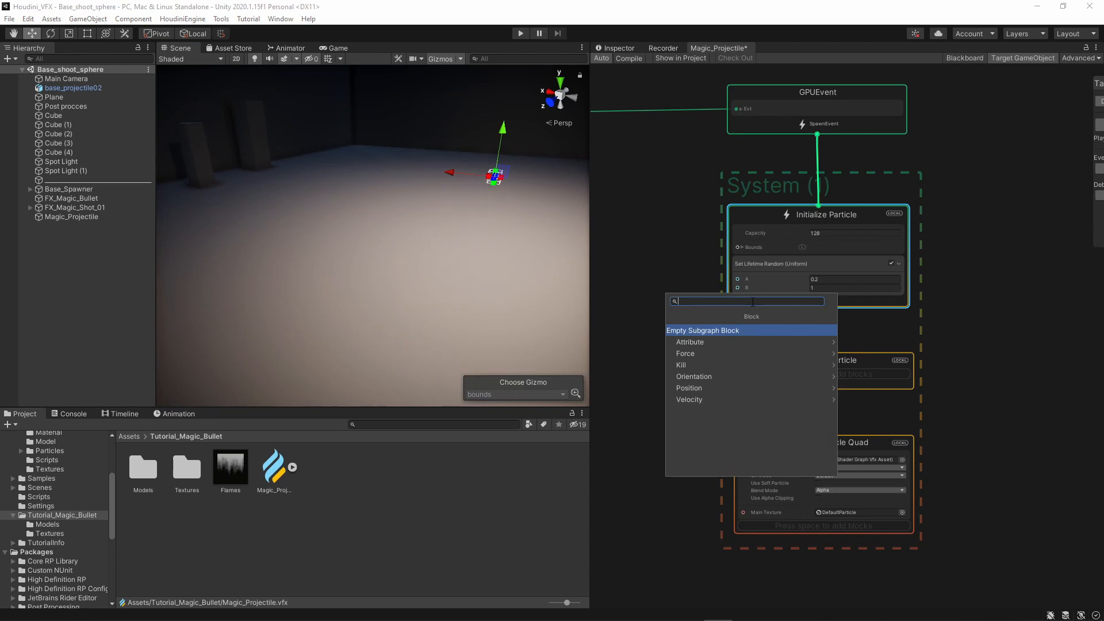
type("inh")
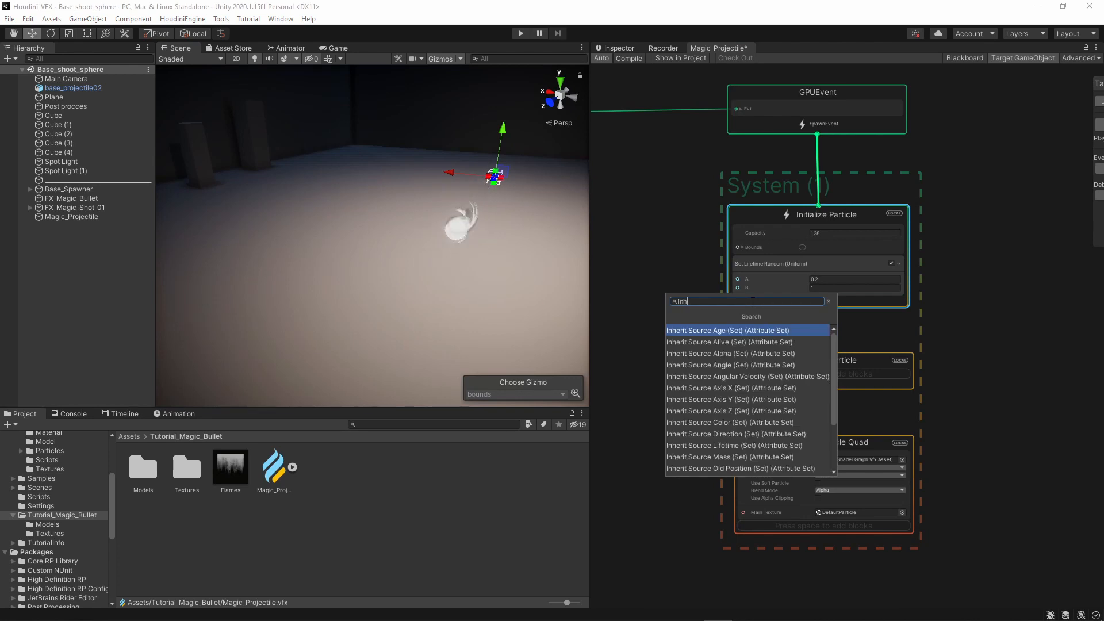
type(" source pos")
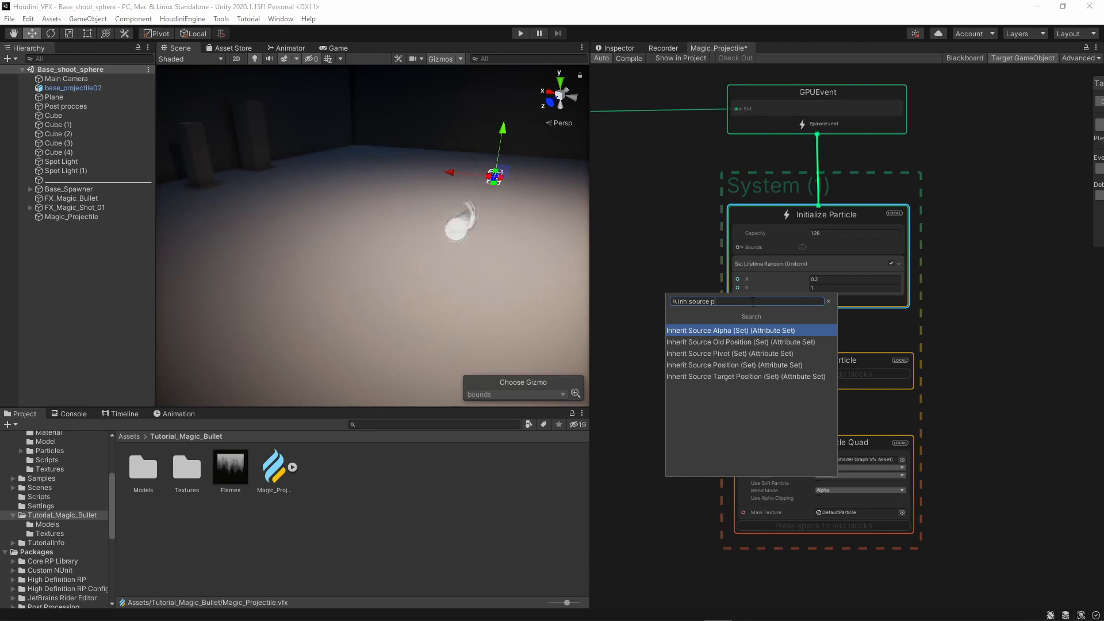
left_click(697, 353)
left_click_drag(526, 253, 325, 264, "alt")
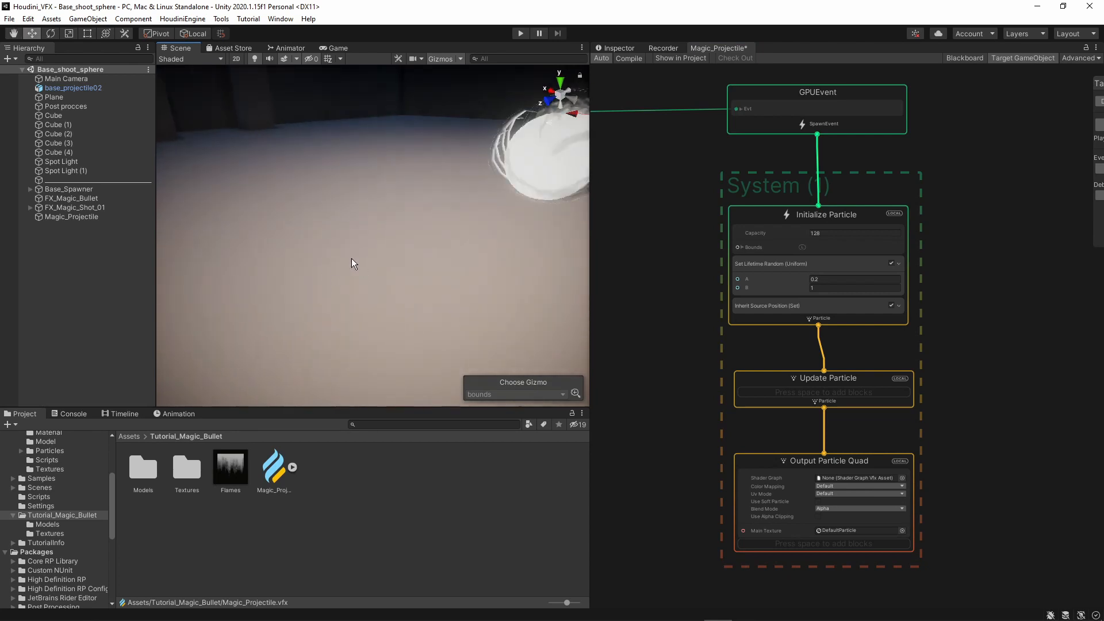
Add an Add Velocity from Direction & Speed (Random Direction) block to the GPU event system's Initialize Particle context, below Inherit Source Position
key("s")
right_click_drag(353, 282, 393, 255)
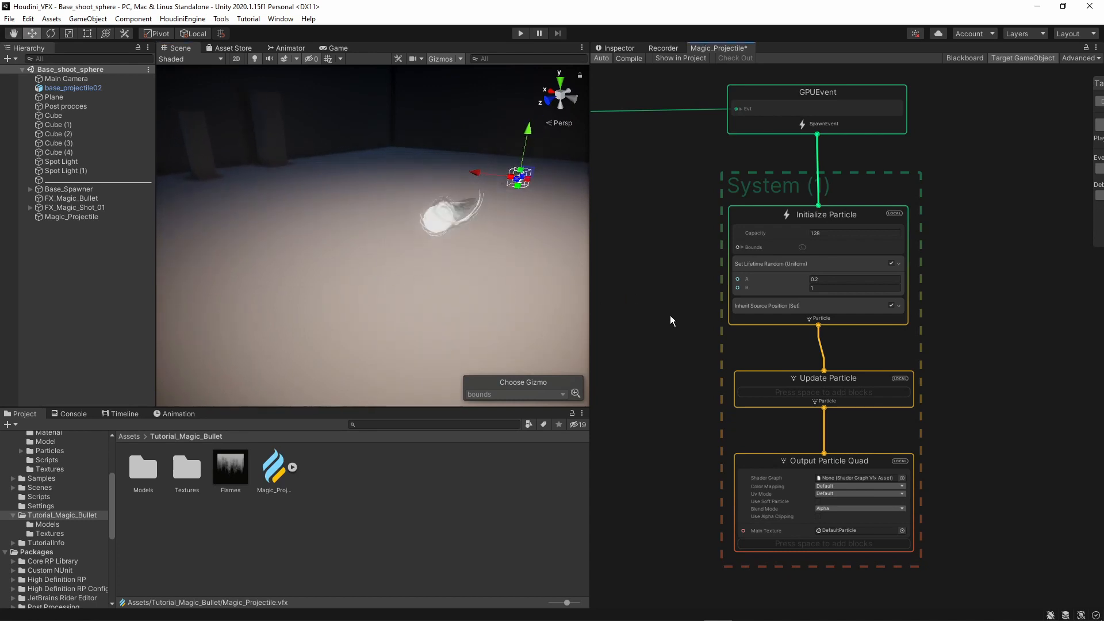
left_click(754, 319)
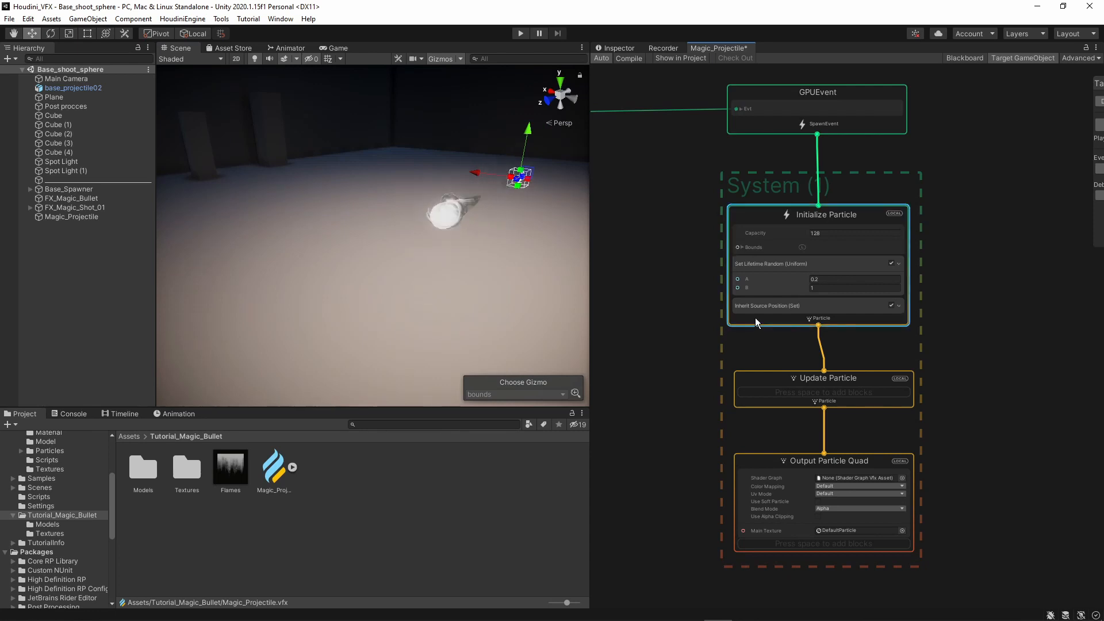
key("space")
type("add v")
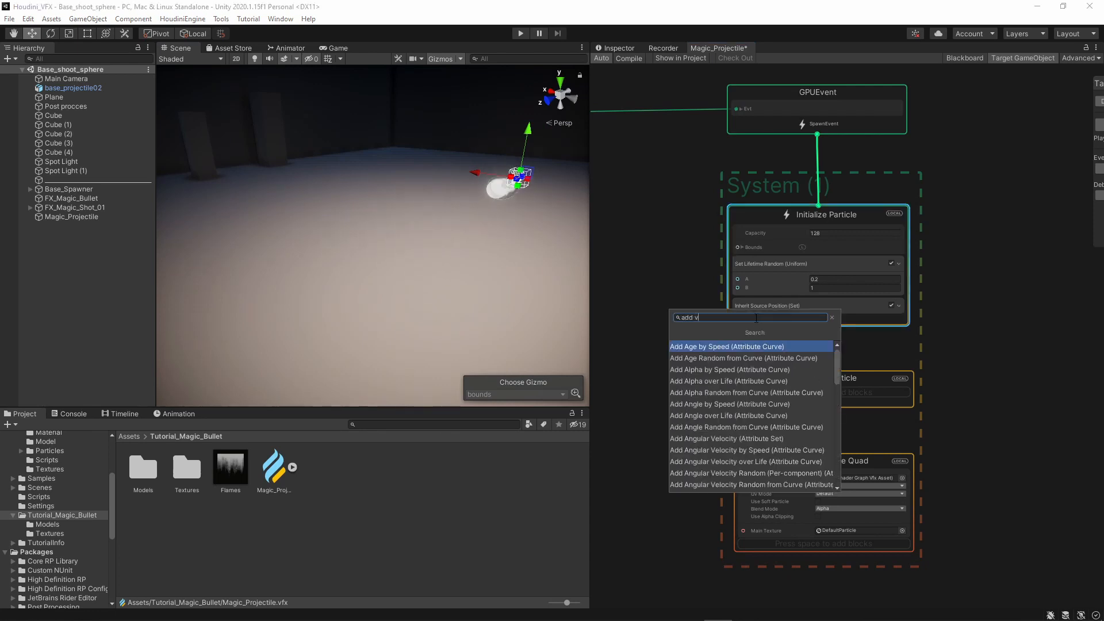
type("eloc")
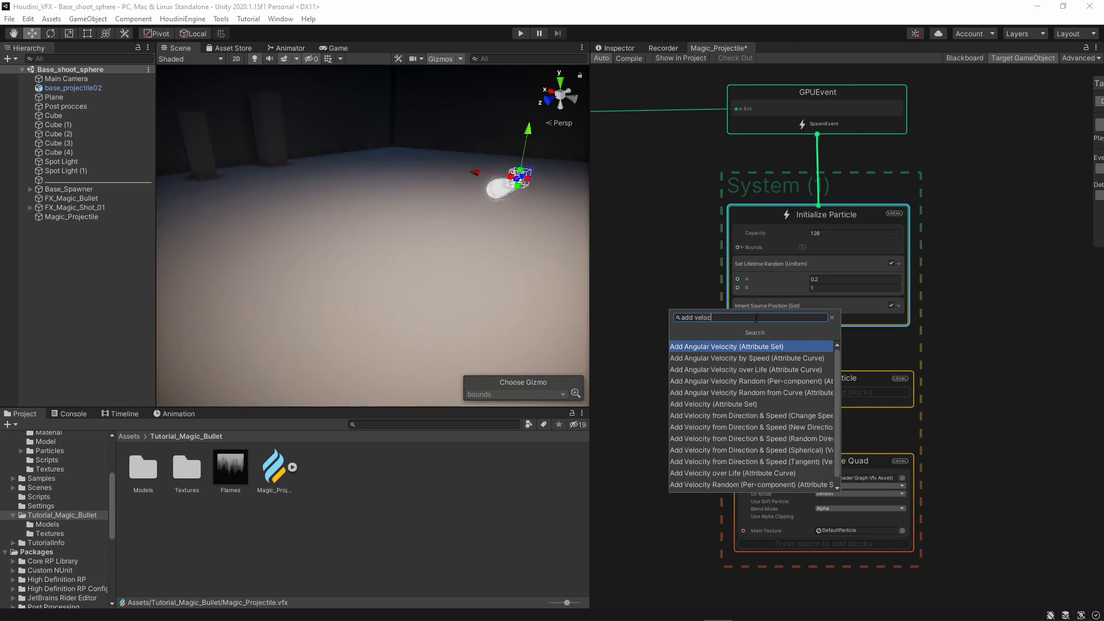
type(" f")
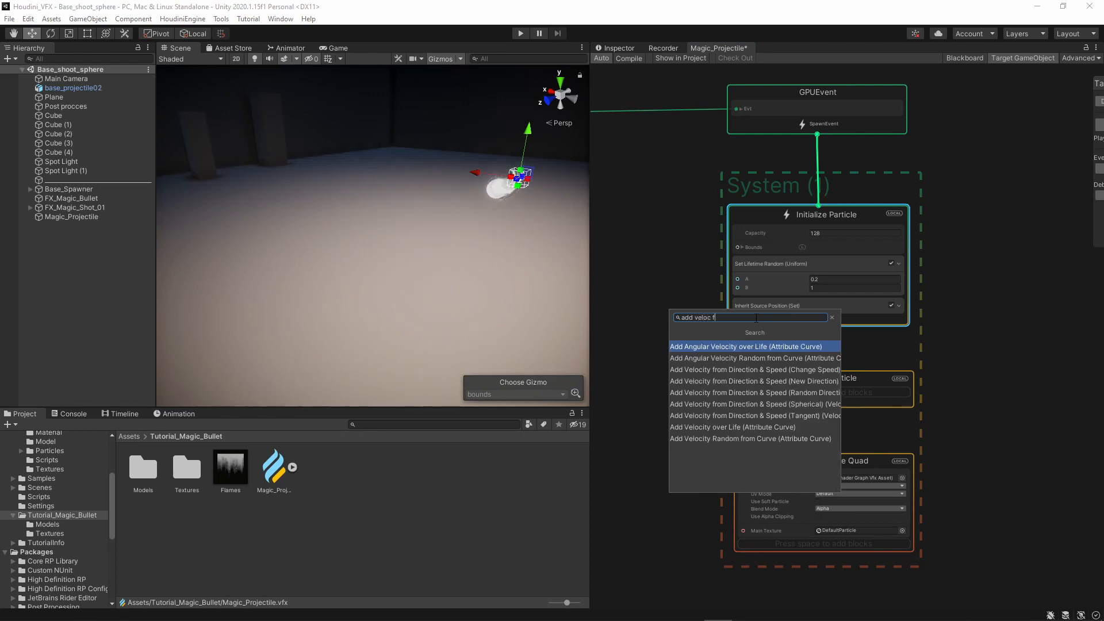
type("rom dir")
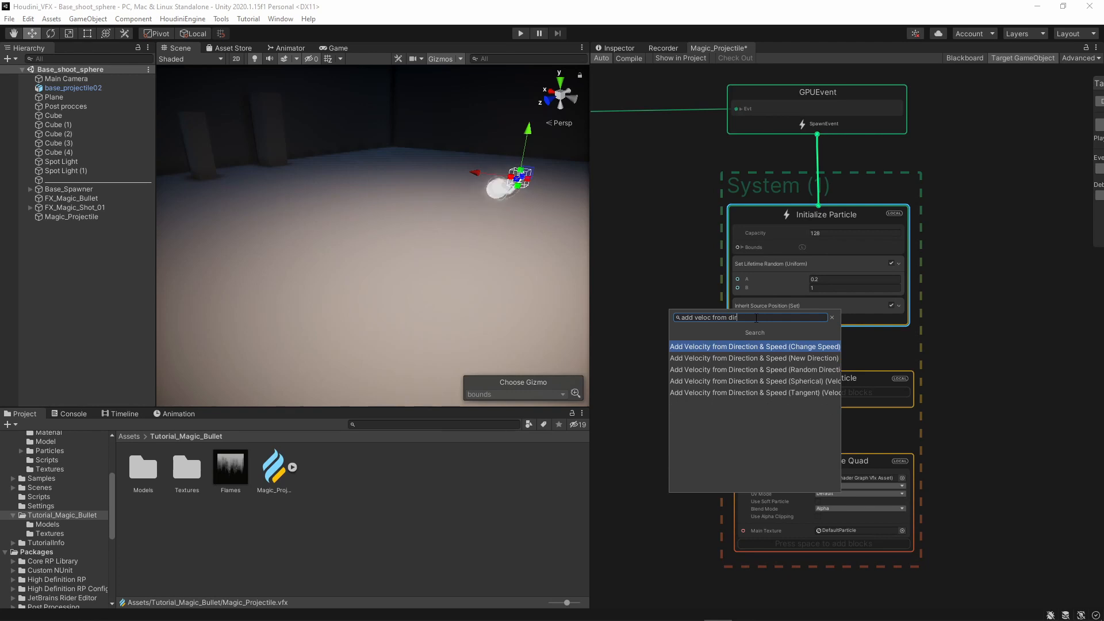
left_click(776, 369)
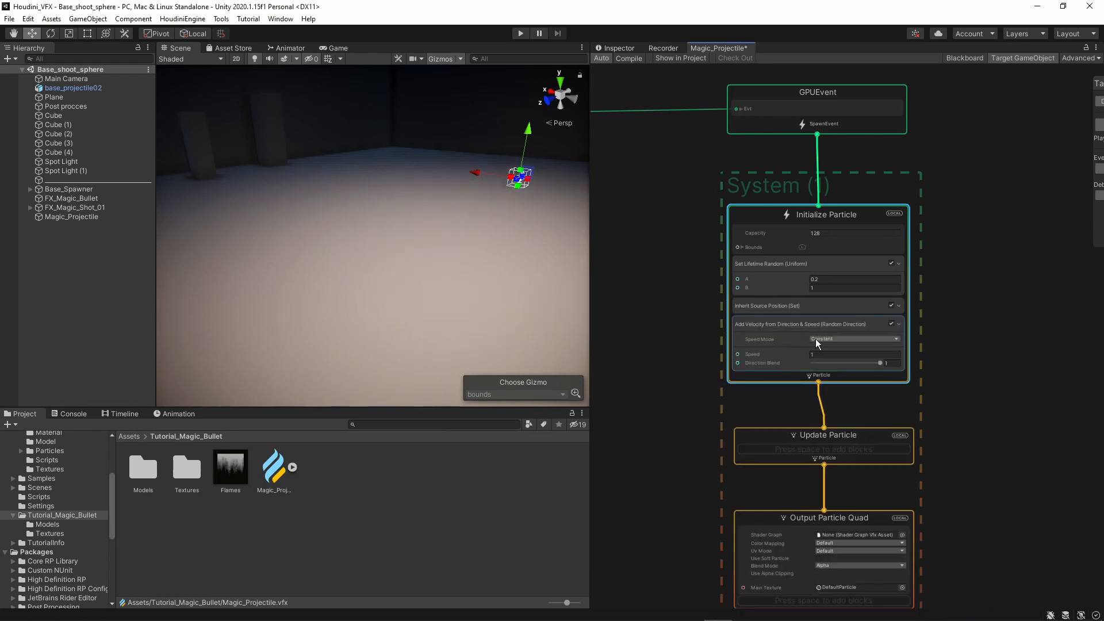
Set the velocity block's Speed Mode to Random, with Min Speed 5 and Max Speed 8
left_click(816, 340)
left_click(823, 362)
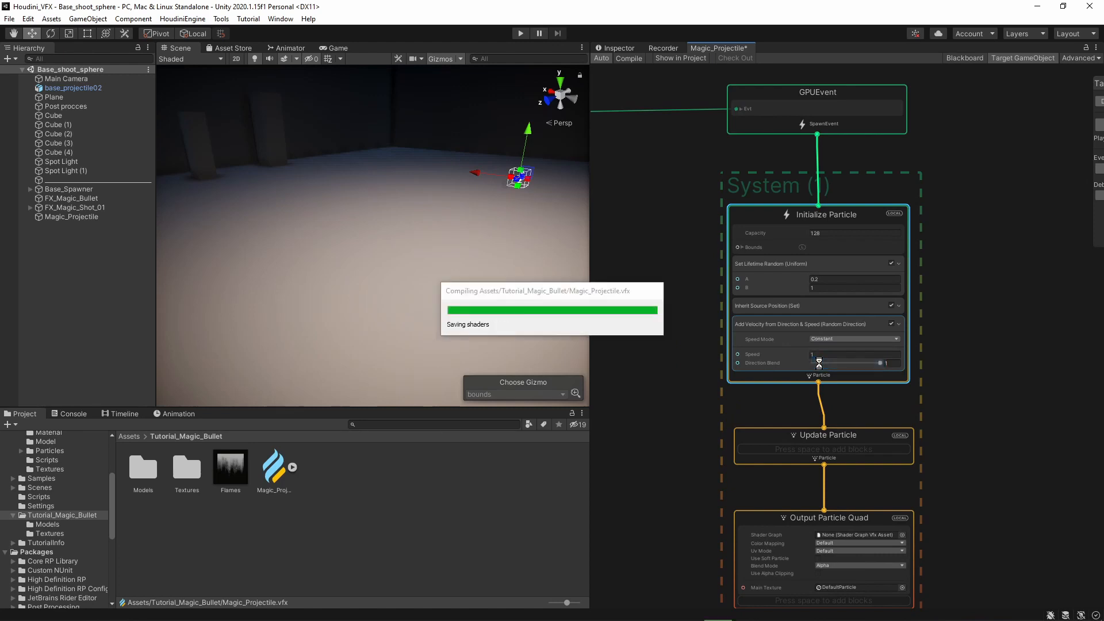
left_click(828, 355)
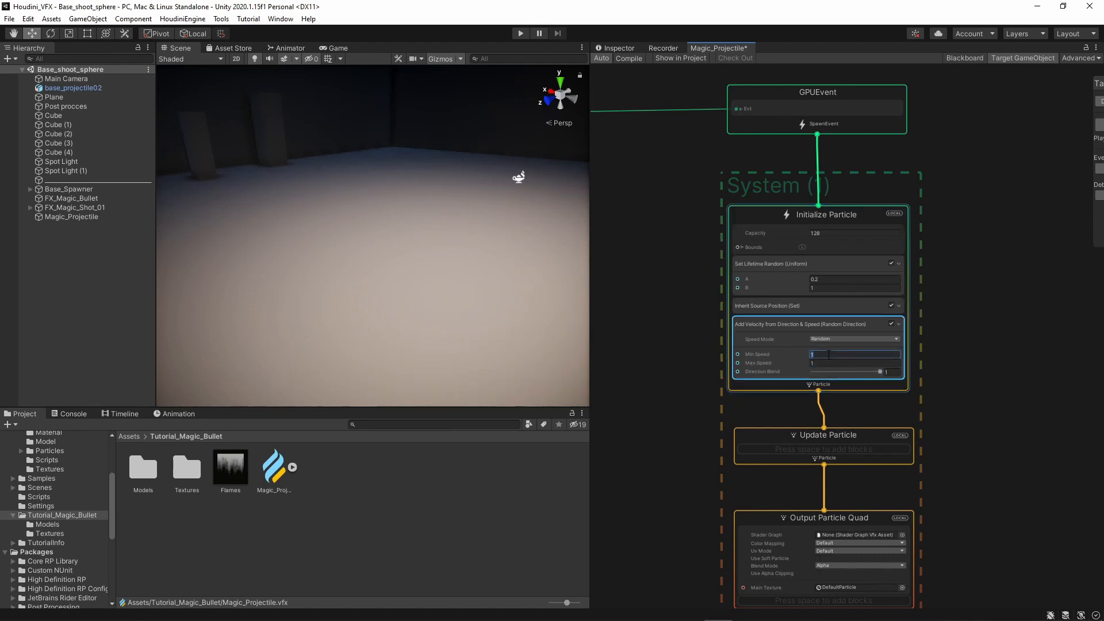
type("5")
key("Tab")
type("8")
left_click(966, 368)
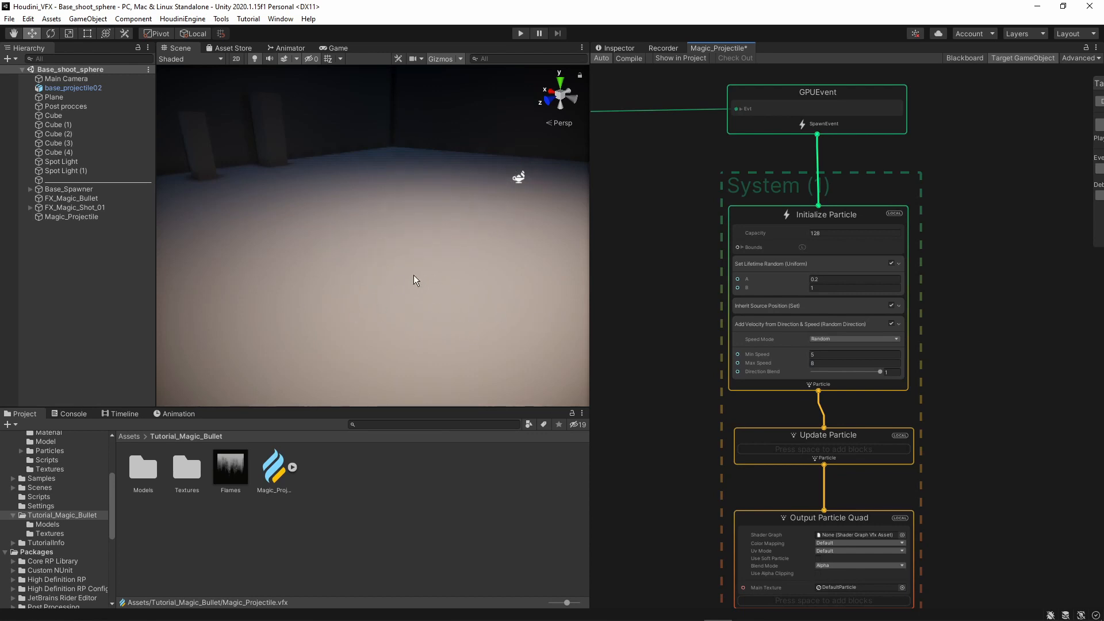
Add a Set Size over Life block to the Output Particle Quad context of the GPU event system
left_click_drag(417, 280, 431, 247, "alt")
middle_click_drag(670, 385, 667, 239)
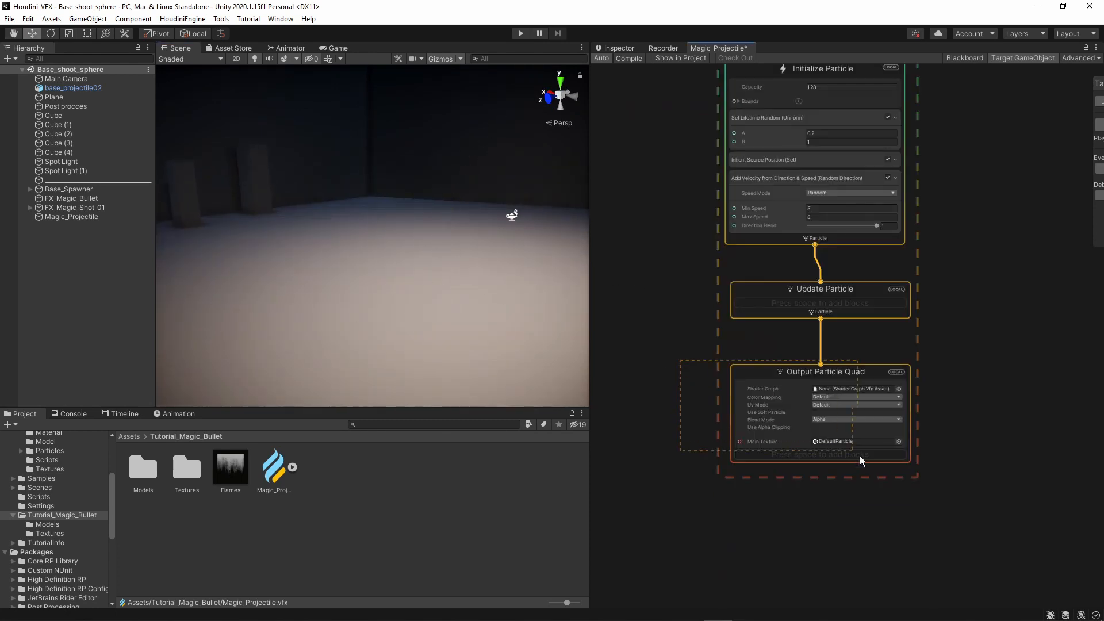
left_click(855, 465)
key("space")
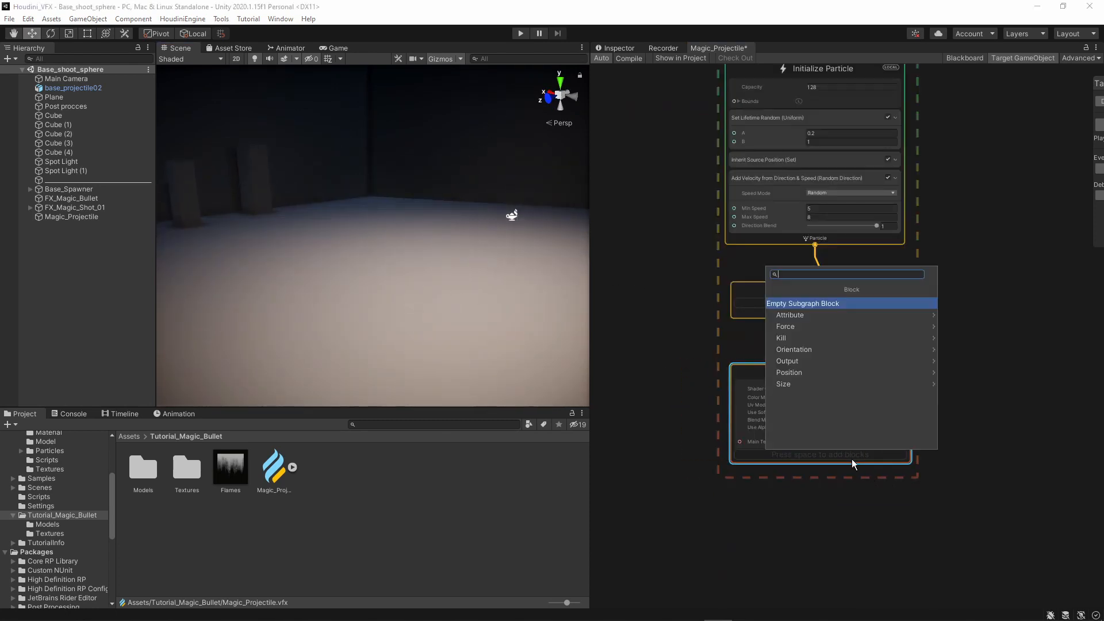
type("set s")
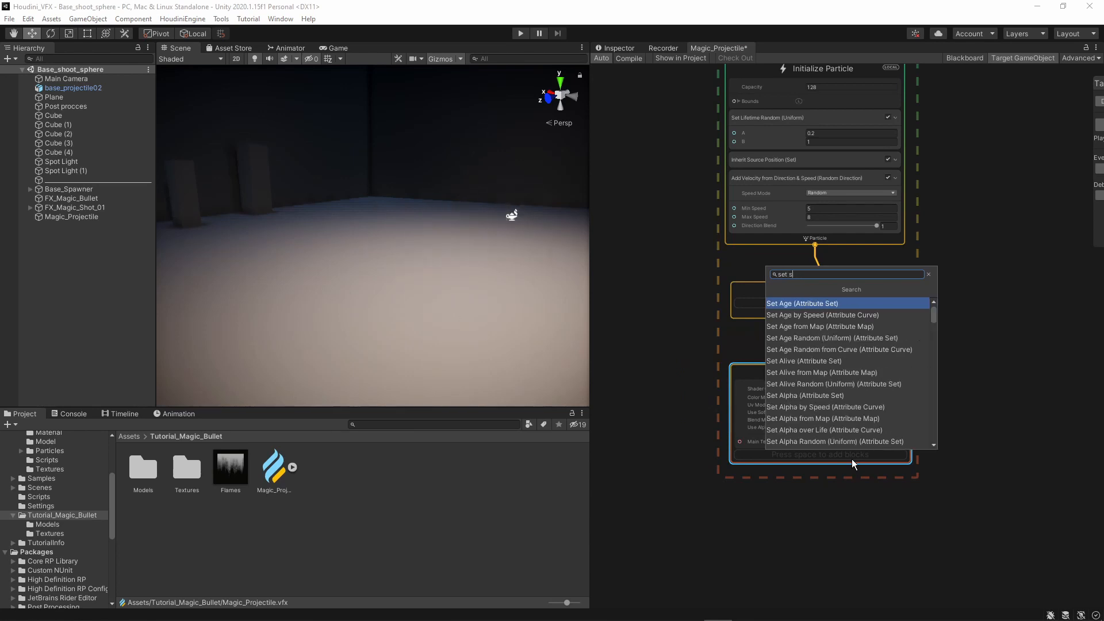
type("ize")
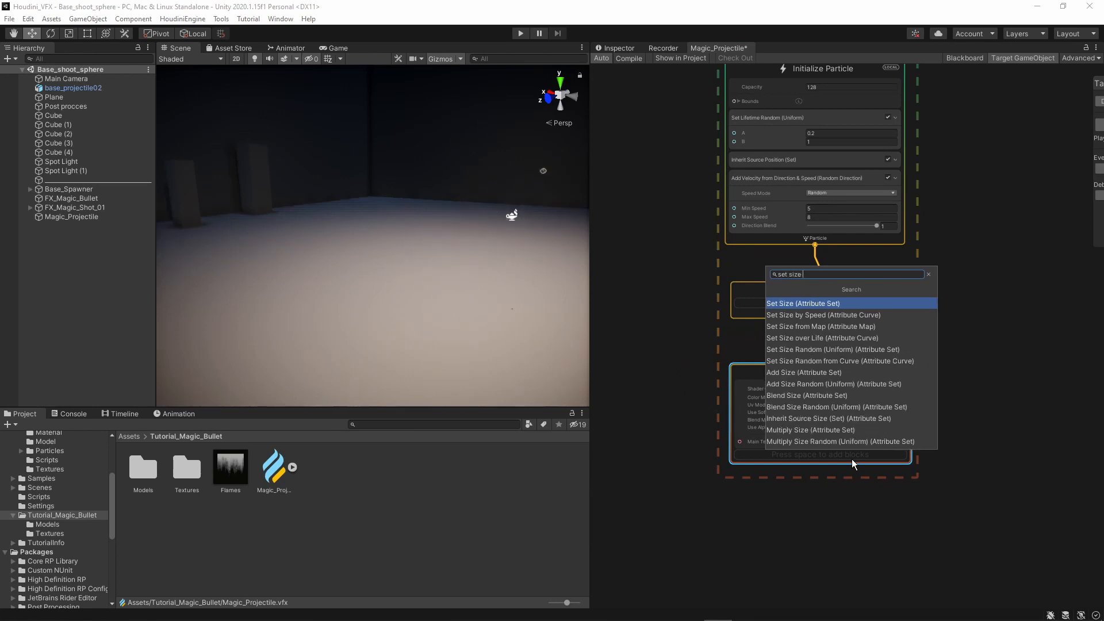
left_click(805, 339)
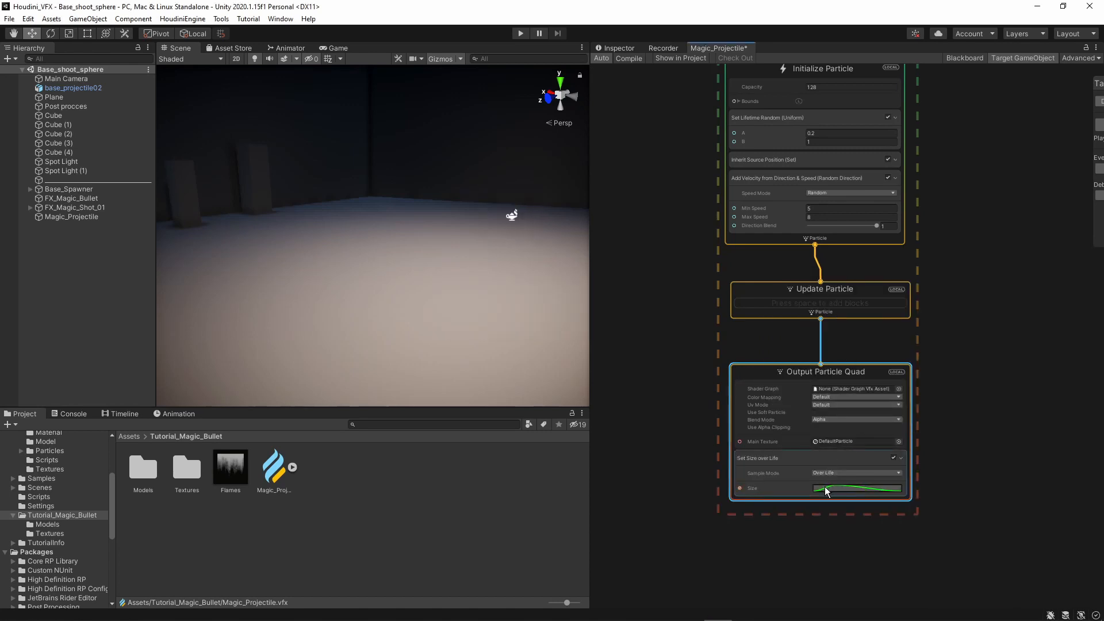
Raise the peak of the Set Size over Life curve to about 0.5, at about 0.3 of the lifetime
left_click(824, 486)
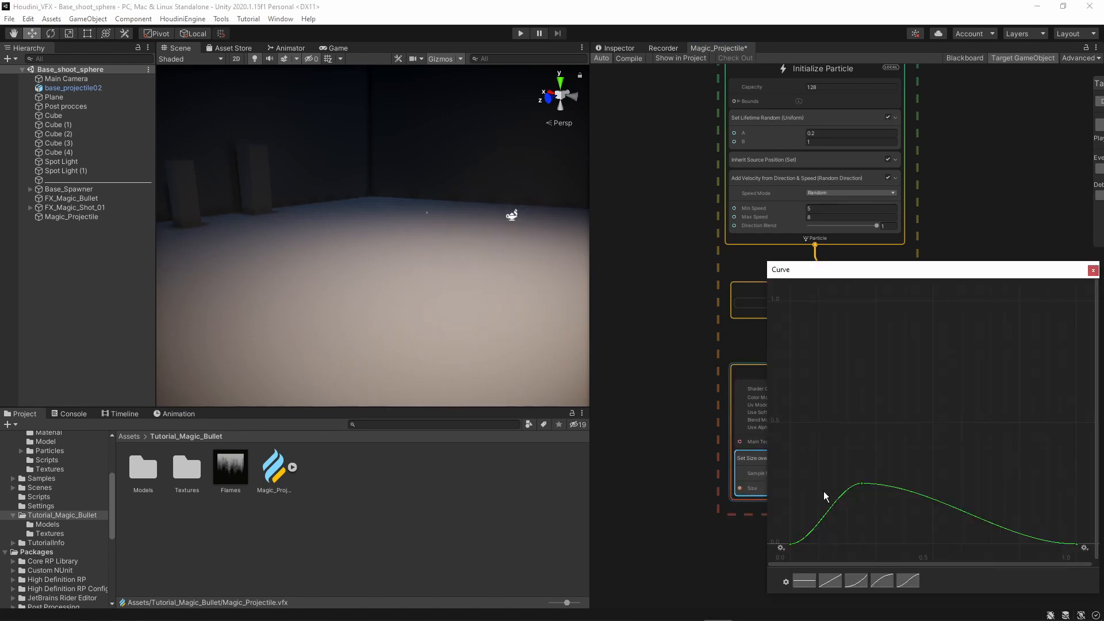
left_click_drag(861, 488, 872, 419)
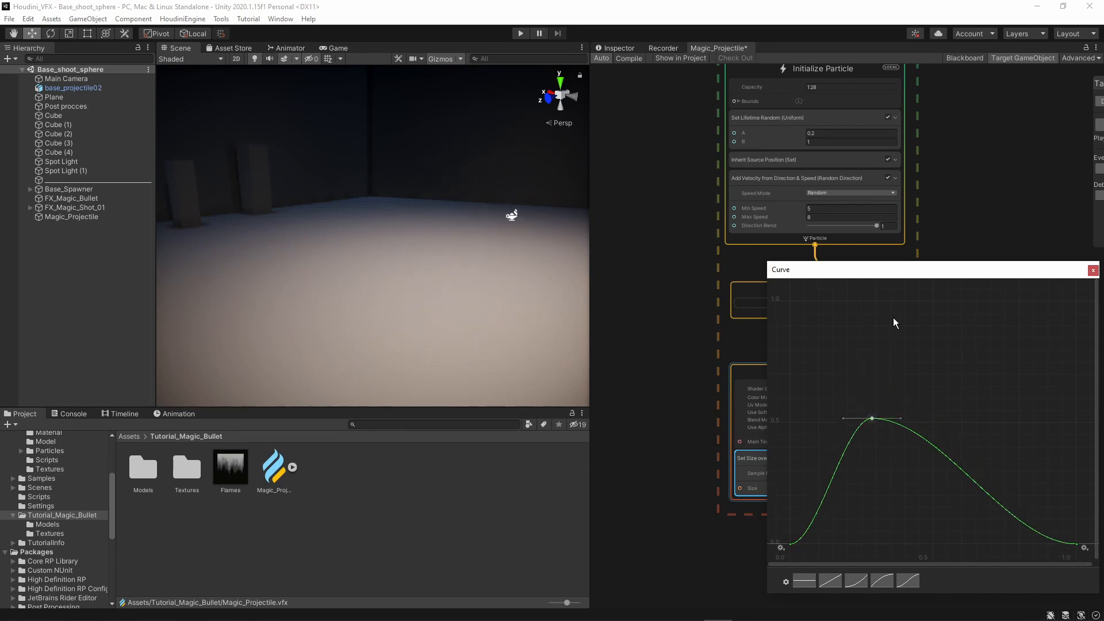
left_click_drag(889, 274, 760, 280)
left_click(964, 273)
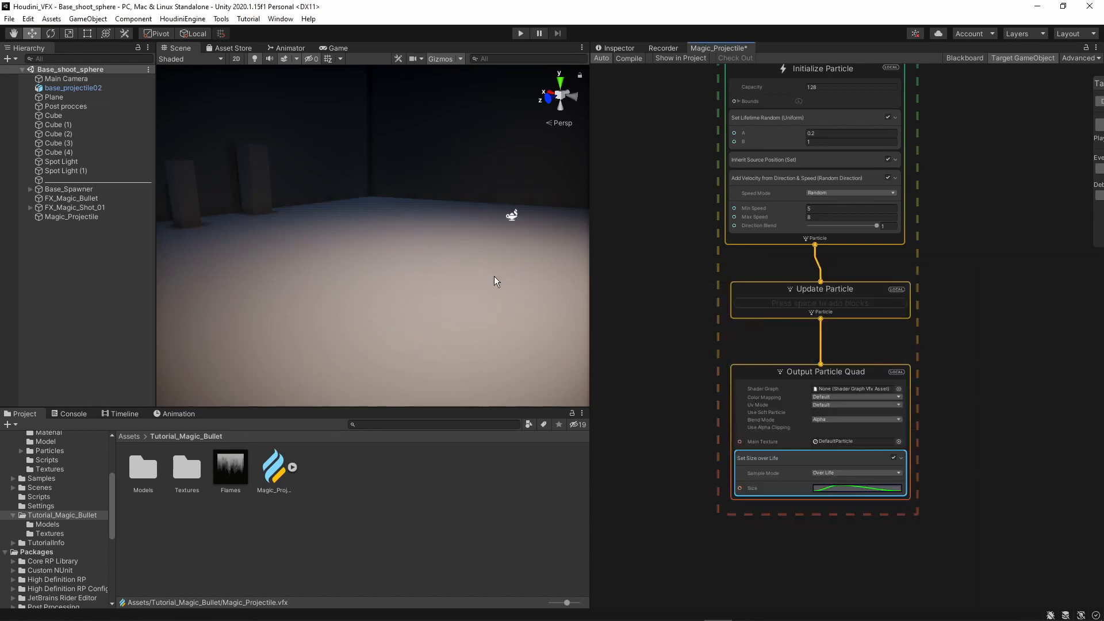
left_click(660, 286)
Examine the Count setting of the Trigger Event On Die block in the projectile system's Update Particle context
middle_click_drag(652, 74, 771, 288)
scroll(644, 189, "down", 2)
scroll(691, 283, "up", 5)
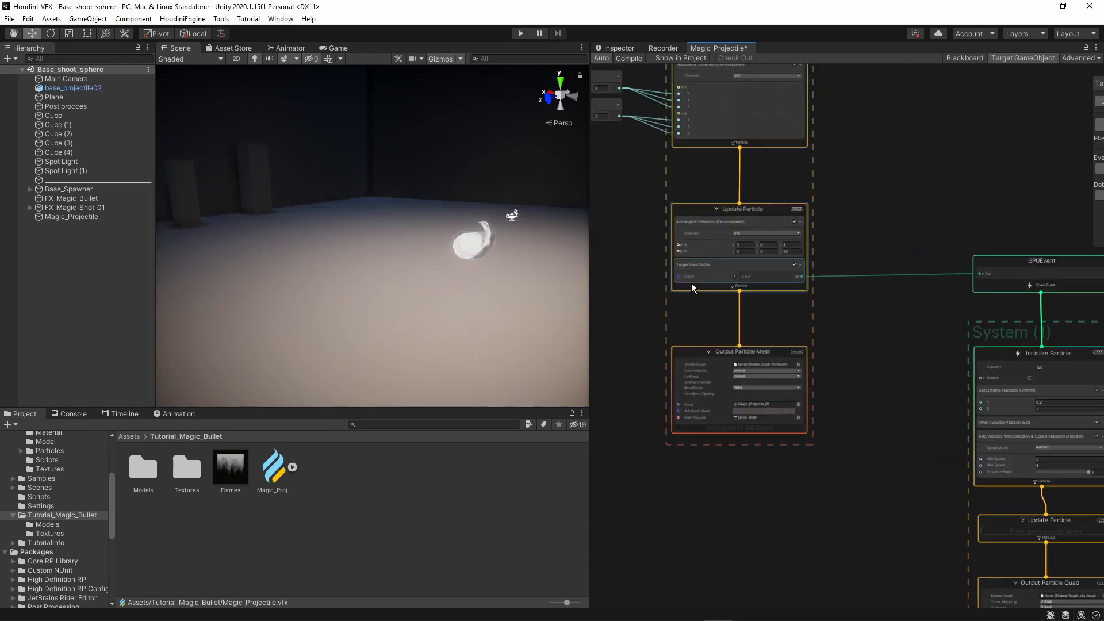
scroll(720, 305, "up", 3)
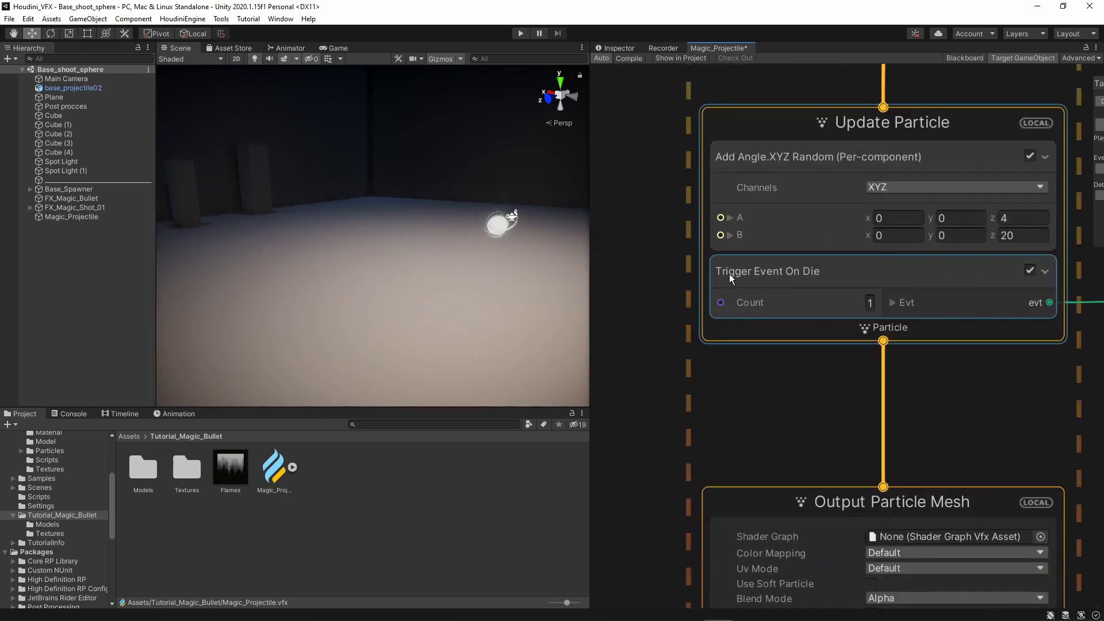
left_click(870, 302)
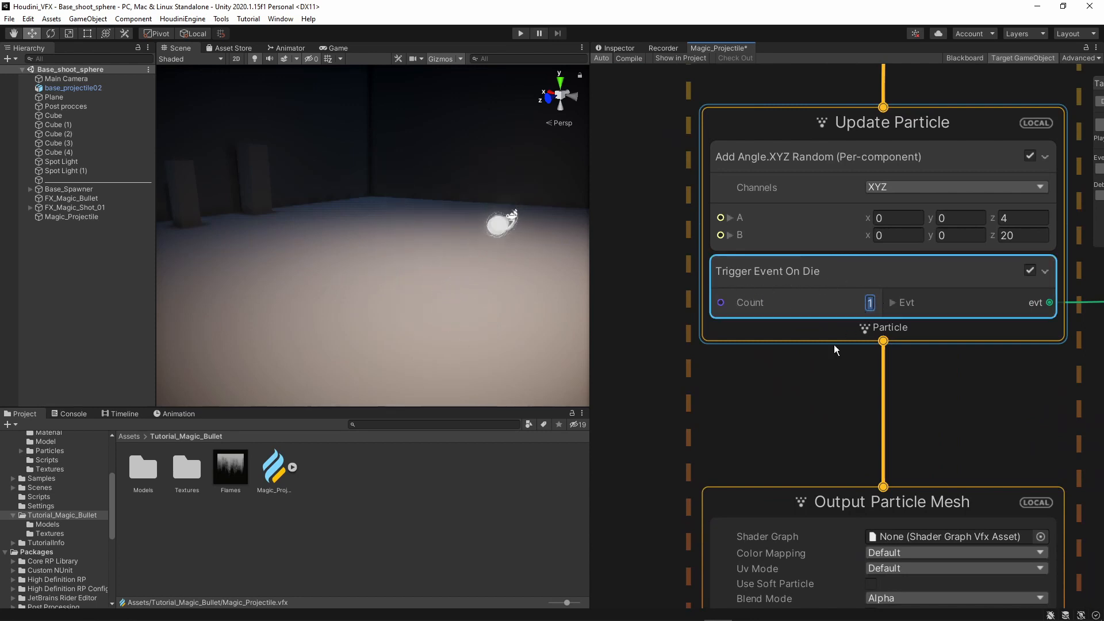
left_click(808, 378)
scroll(805, 379, "down", 2)
middle_click_drag(731, 379, 816, 378)
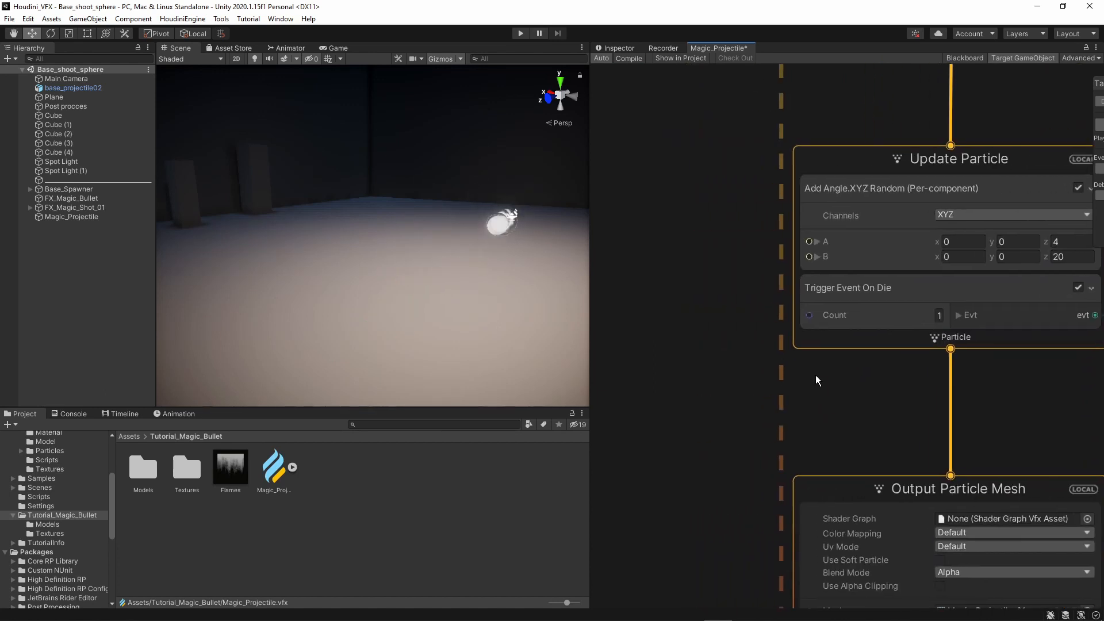
left_click(936, 320)
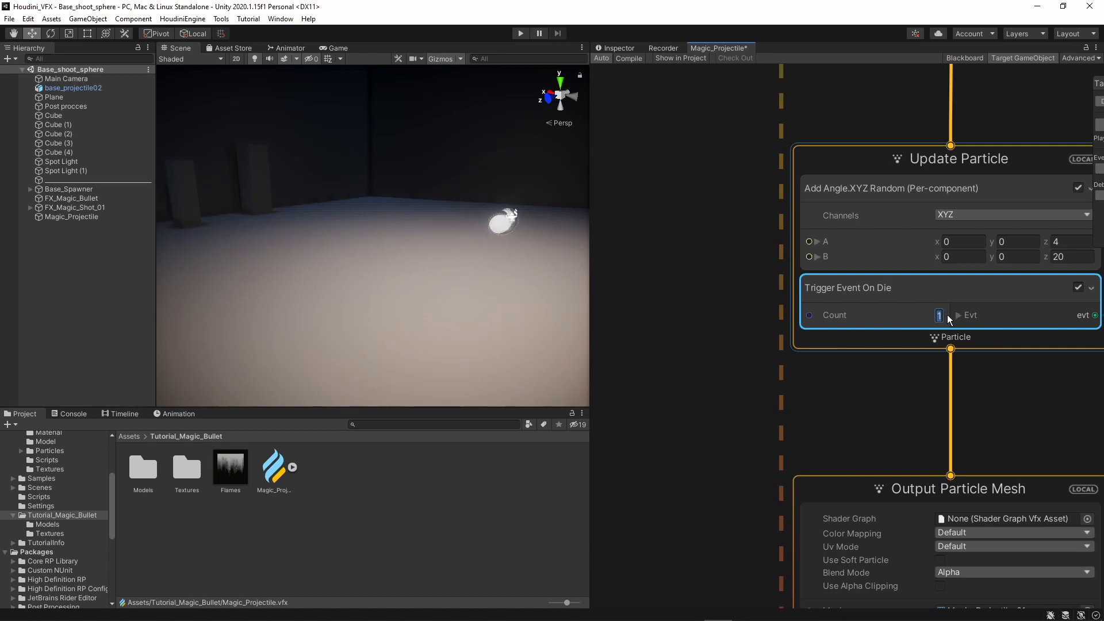
left_click(856, 389)
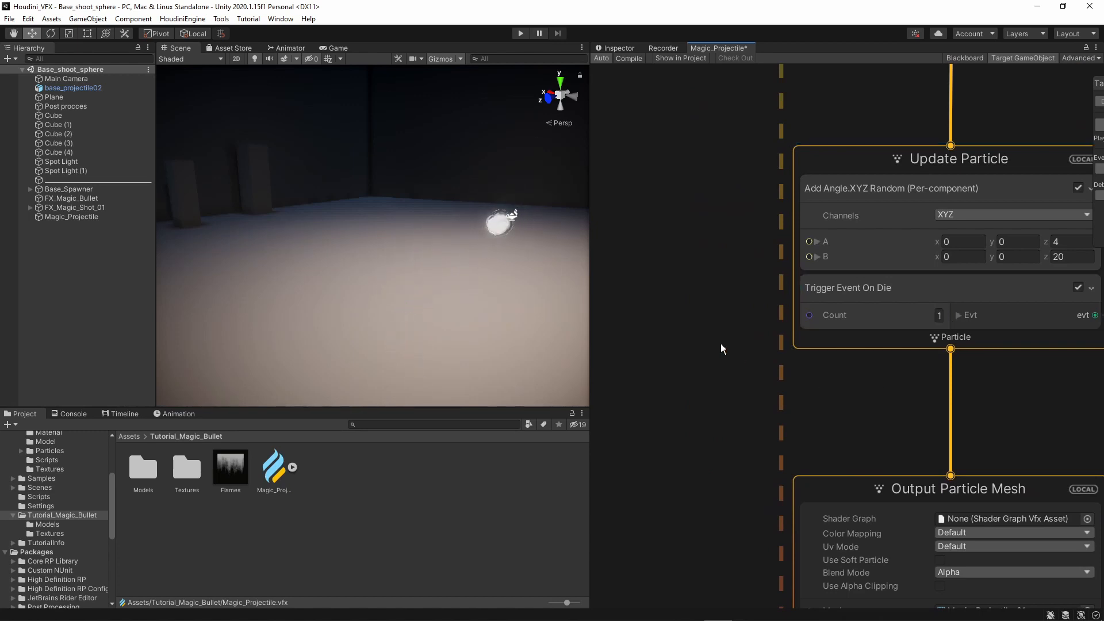
Add an inline int operator beside the projectile's Update Particle context and connect its output to the Trigger Event On Die Count
key("space")
type("int")
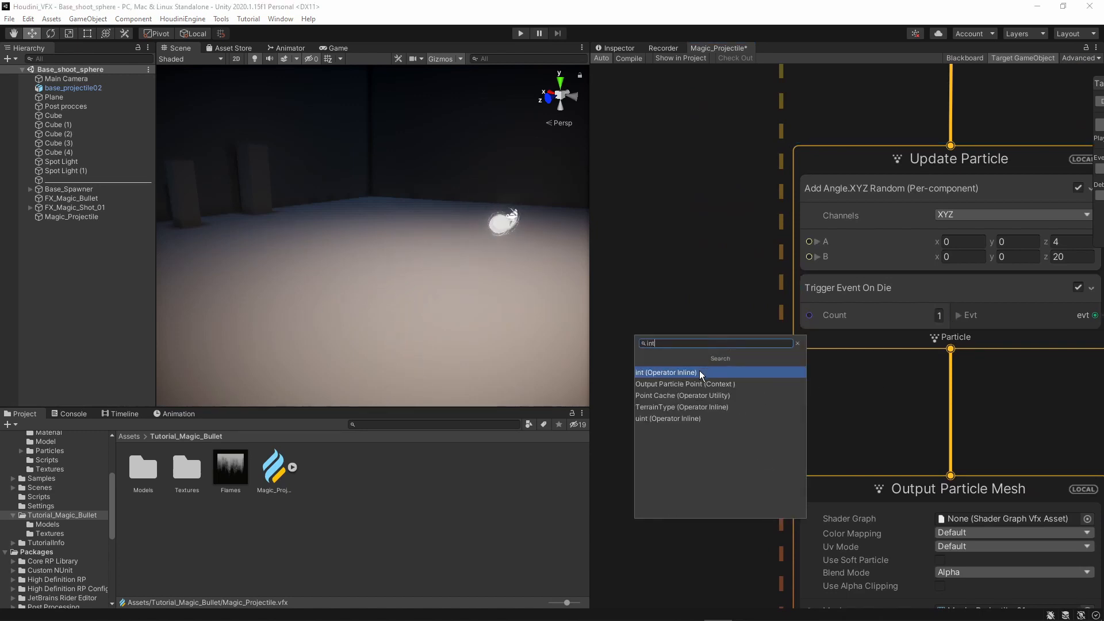
left_click(698, 372)
left_click_drag(765, 373, 662, 262)
left_click_drag(725, 284, 806, 321)
left_click_drag(682, 254, 676, 281)
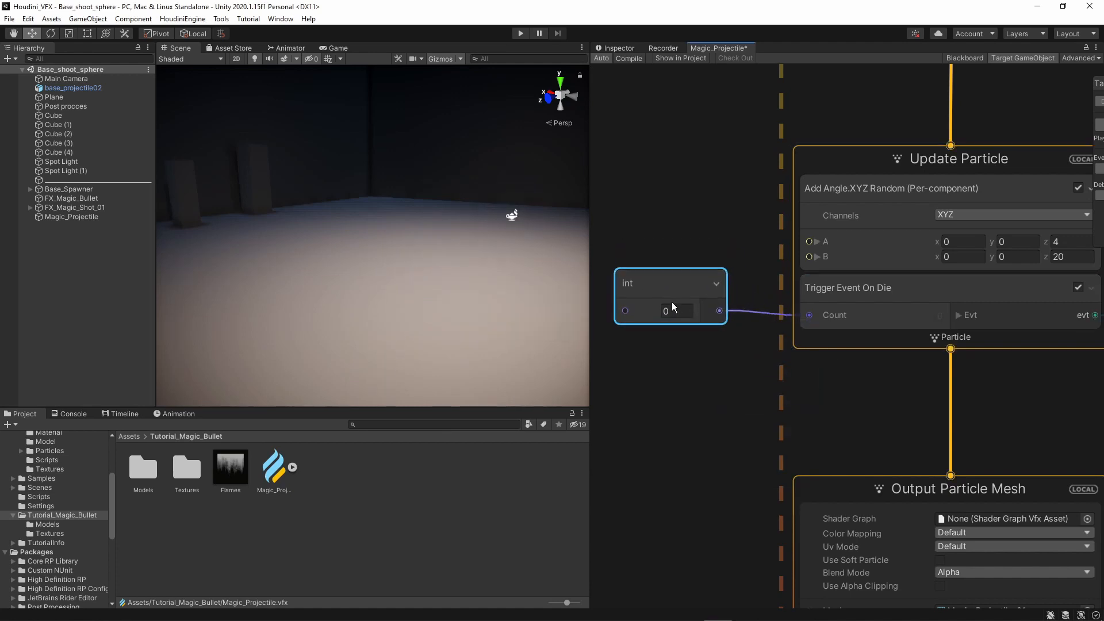
Try a value of 1000 in the int operator feeding the Count, and raise it to 50000
type("1000")
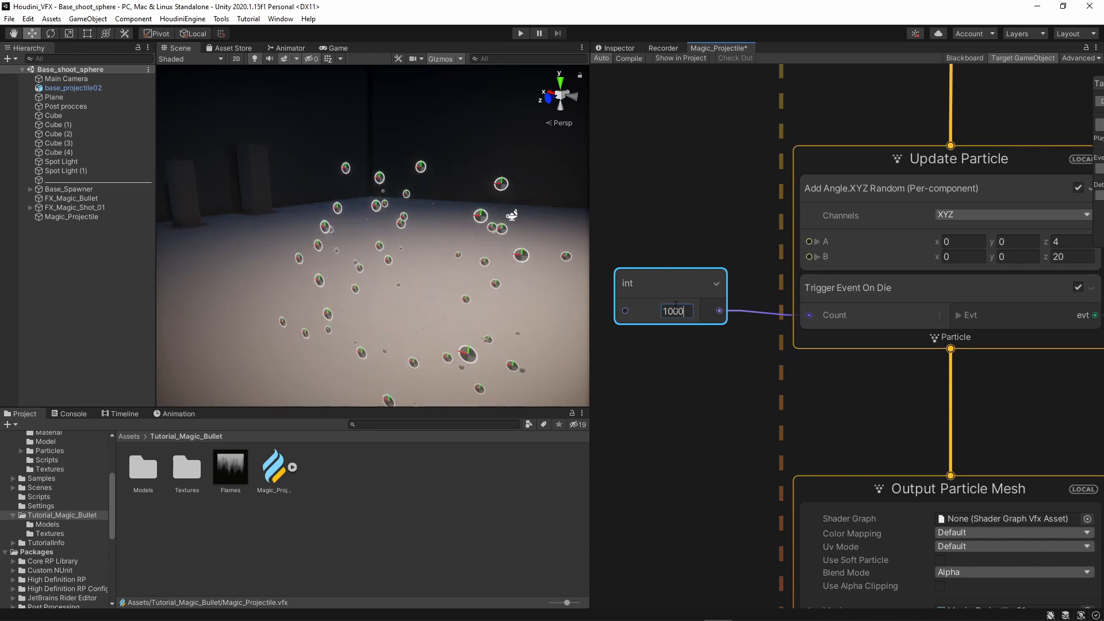
left_click(672, 251)
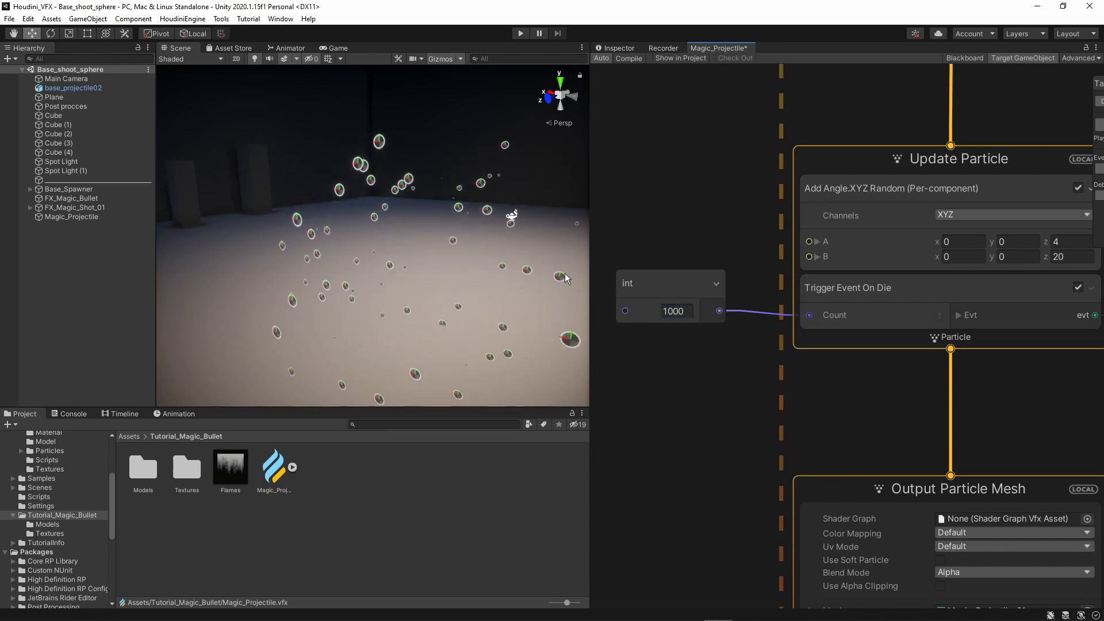
left_click(667, 312)
key("BackSpace")
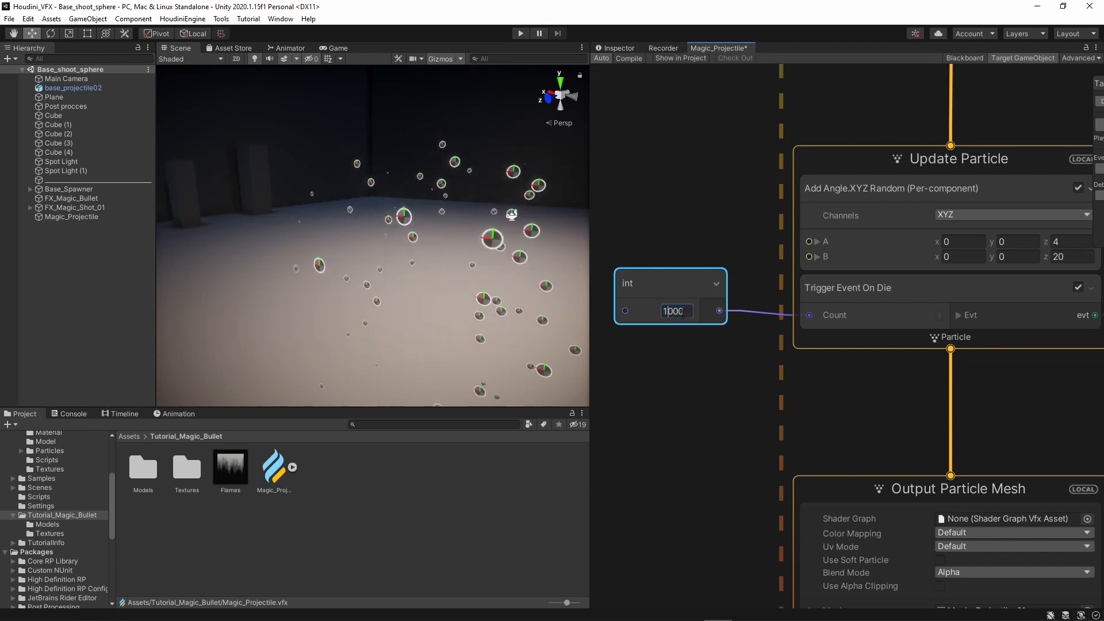
type("50")
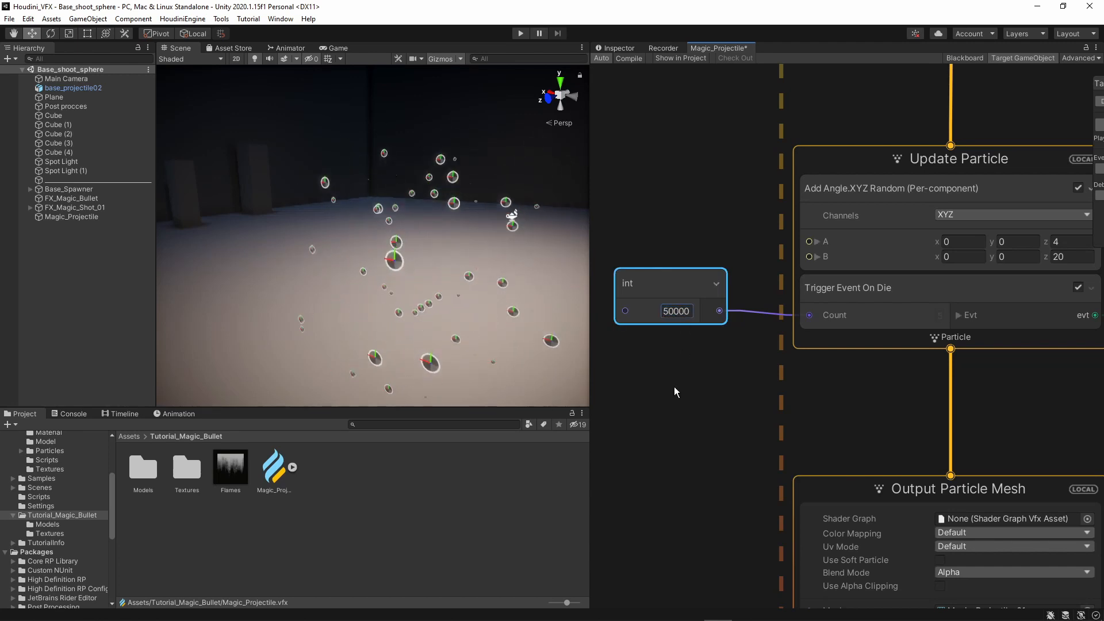
left_click(673, 386)
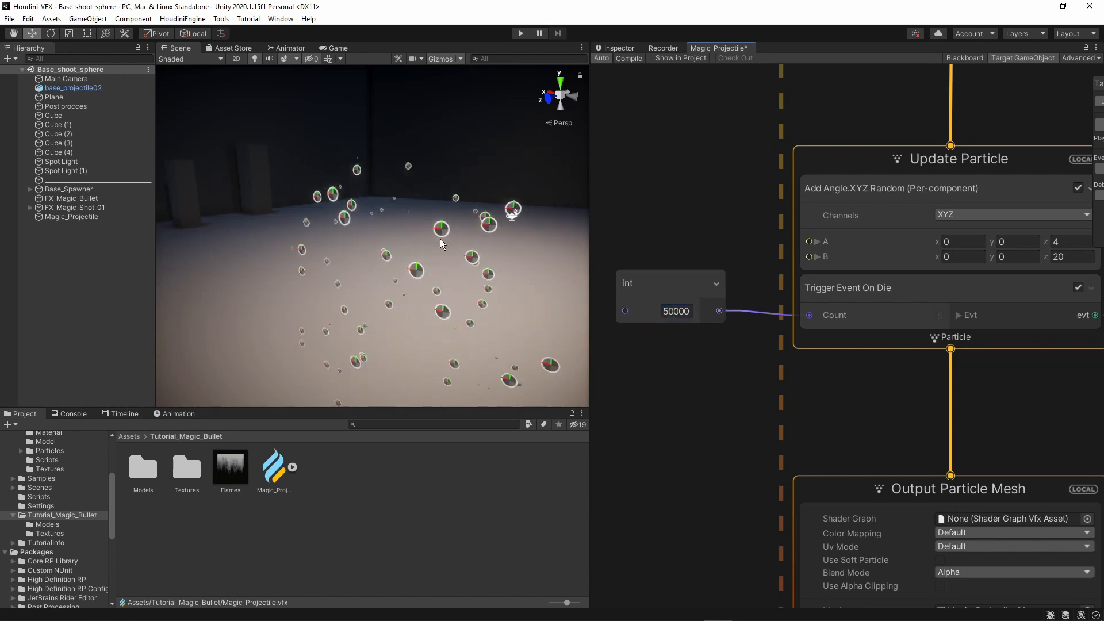
Add an Orient : Face Camera Plane block to the impact system's Output Particle Quad context
left_click_drag(440, 239, 487, 326, "alt")
scroll(734, 406, "down", 8)
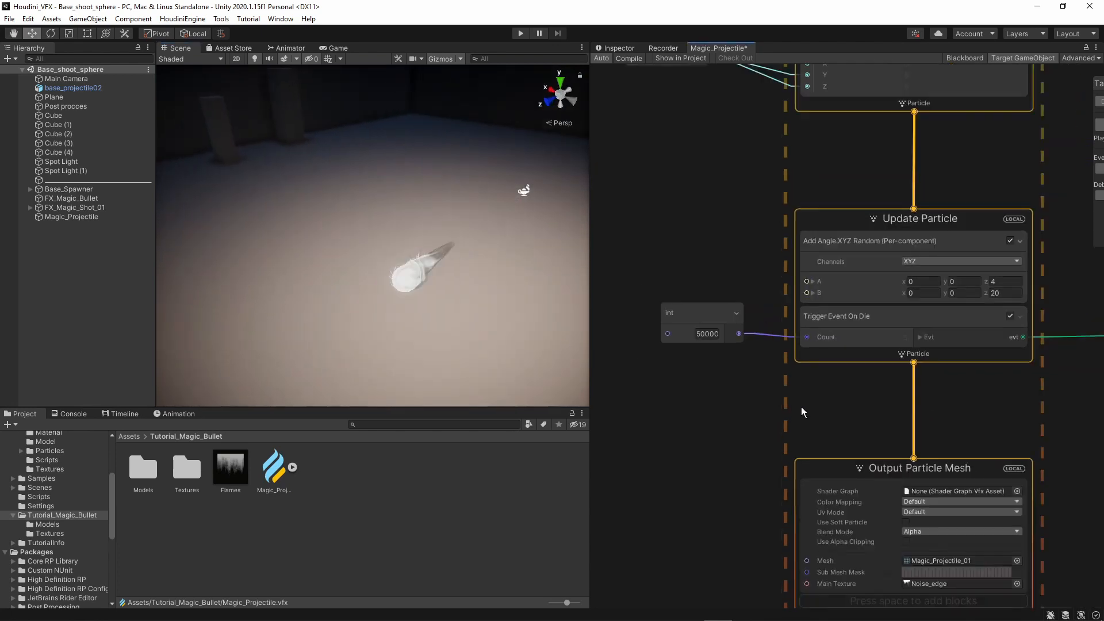
scroll(753, 306, "up", 6)
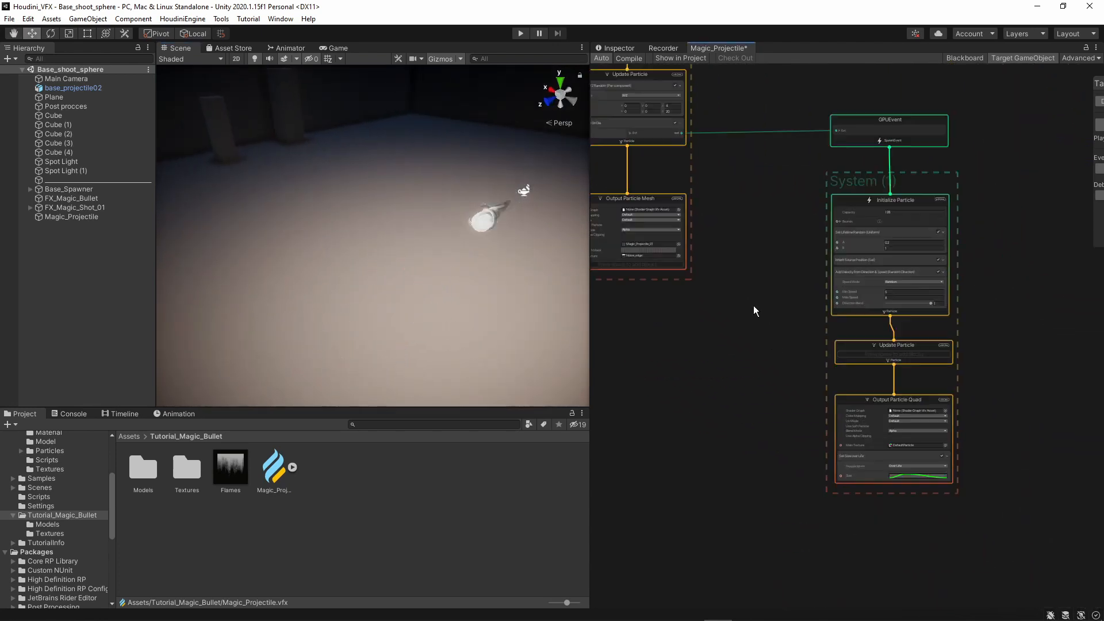
middle_click_drag(711, 326, 625, 294)
left_click_drag(654, 248, 928, 470)
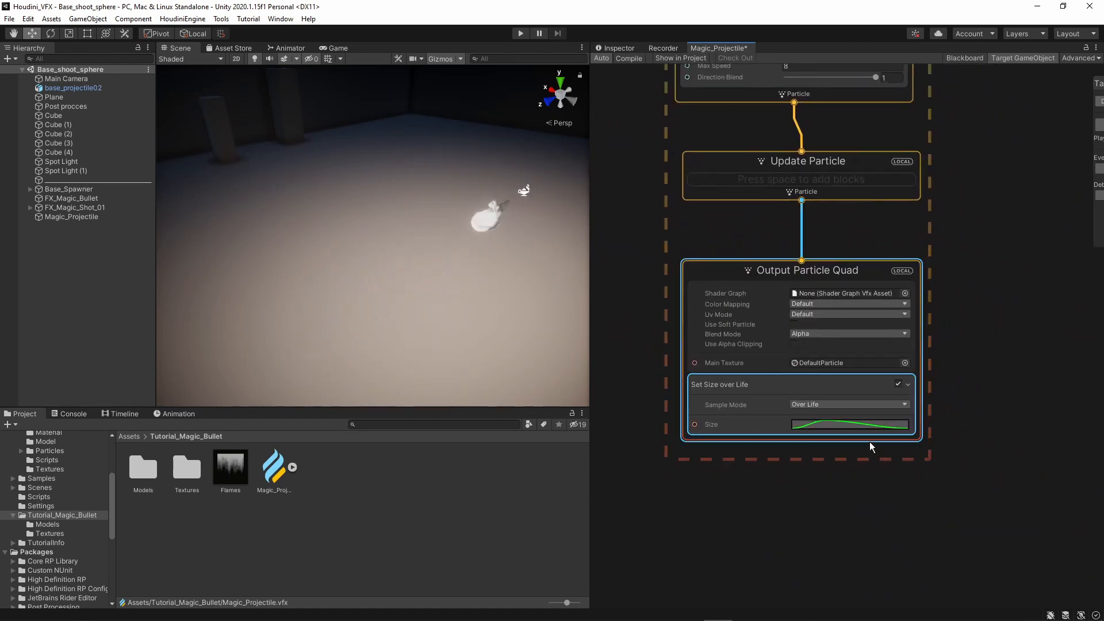
key("space")
type("or")
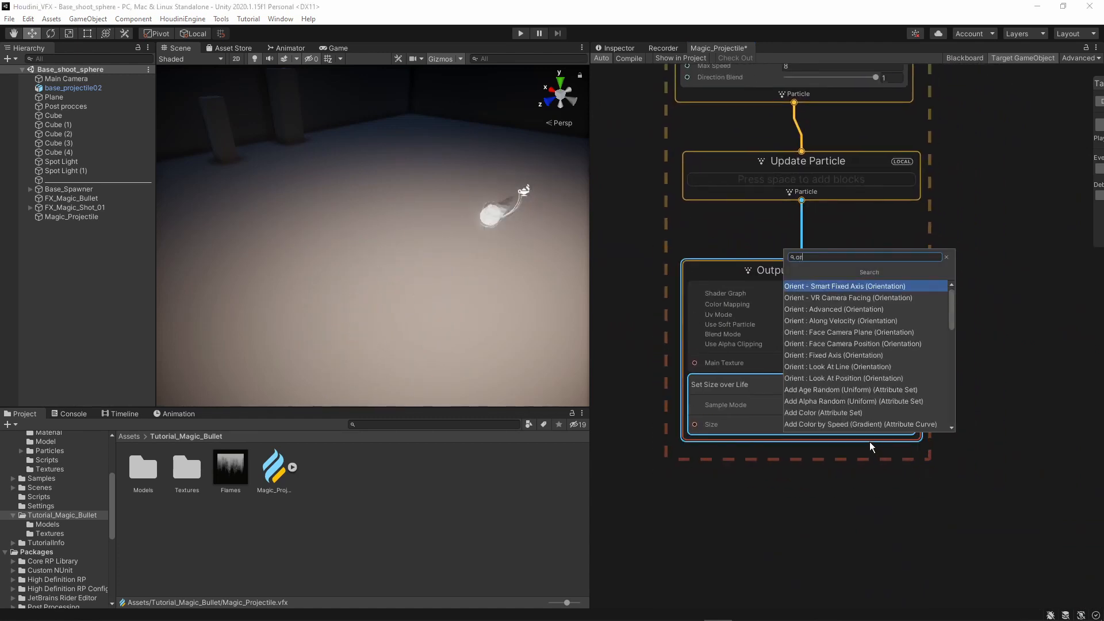
type("ient")
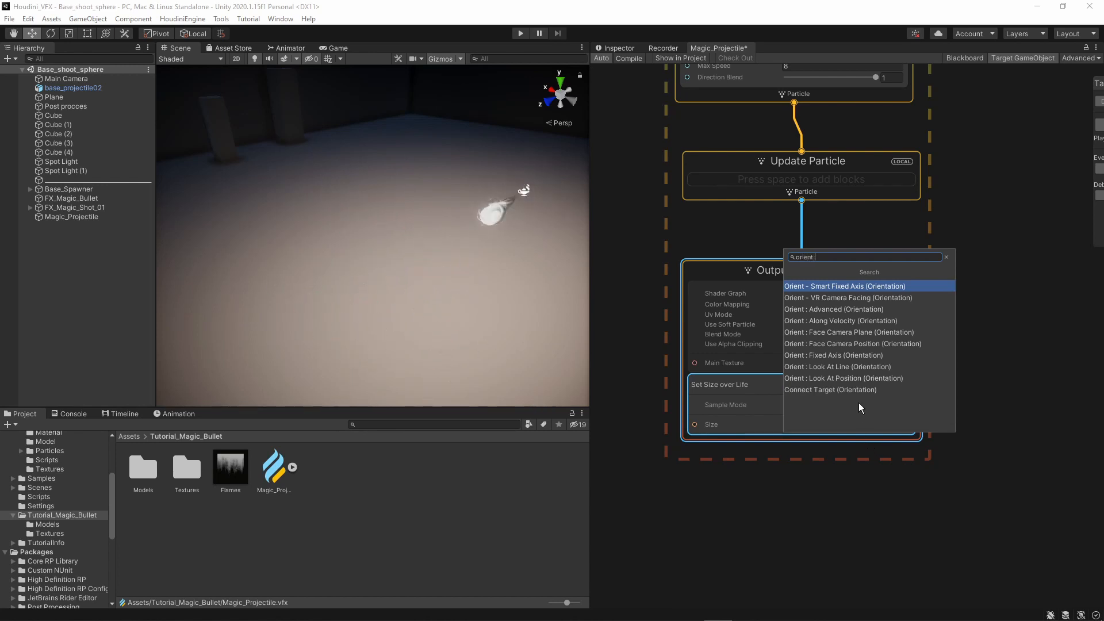
left_click(848, 332)
left_click(983, 364)
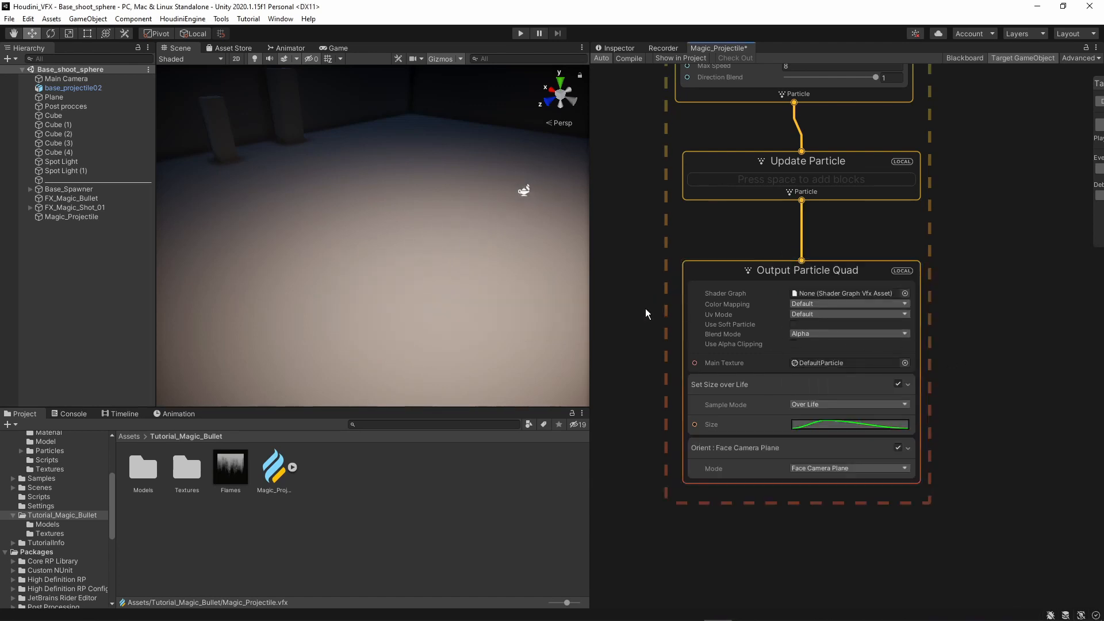
Set the Main Texture of the Output Particle Quad context to Default-Particle
right_click_drag(464, 262, 586, 327)
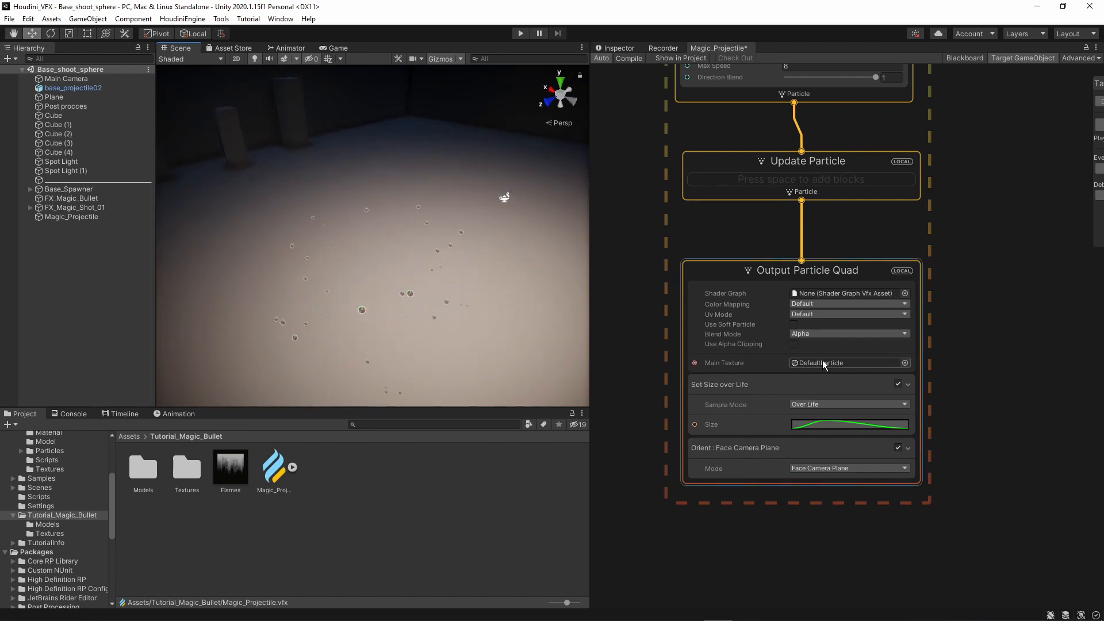
left_click(904, 363)
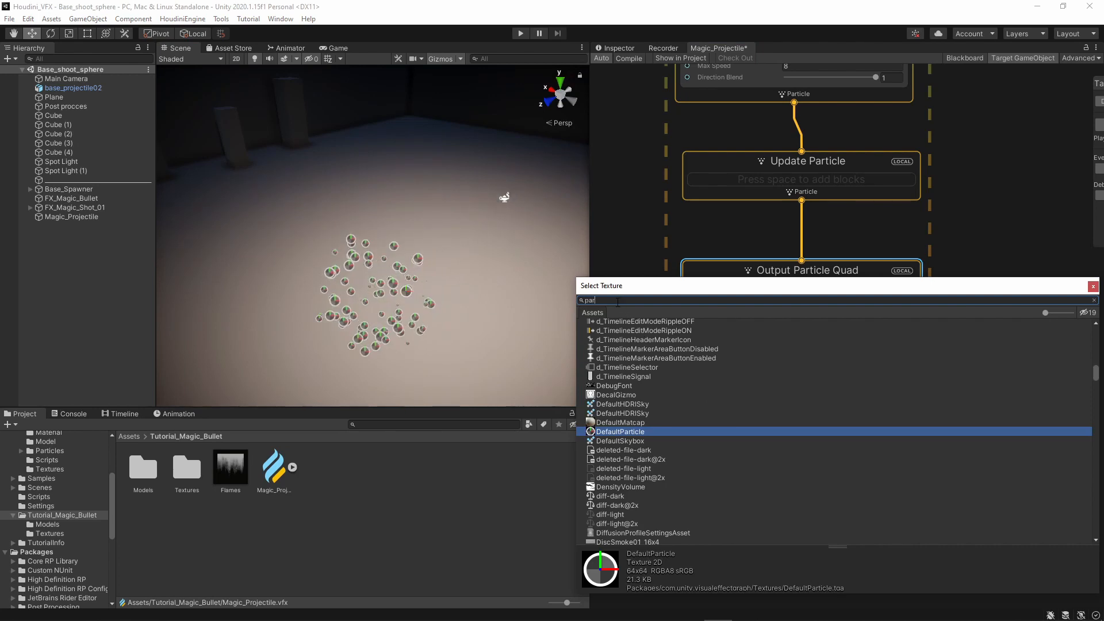
type("parti")
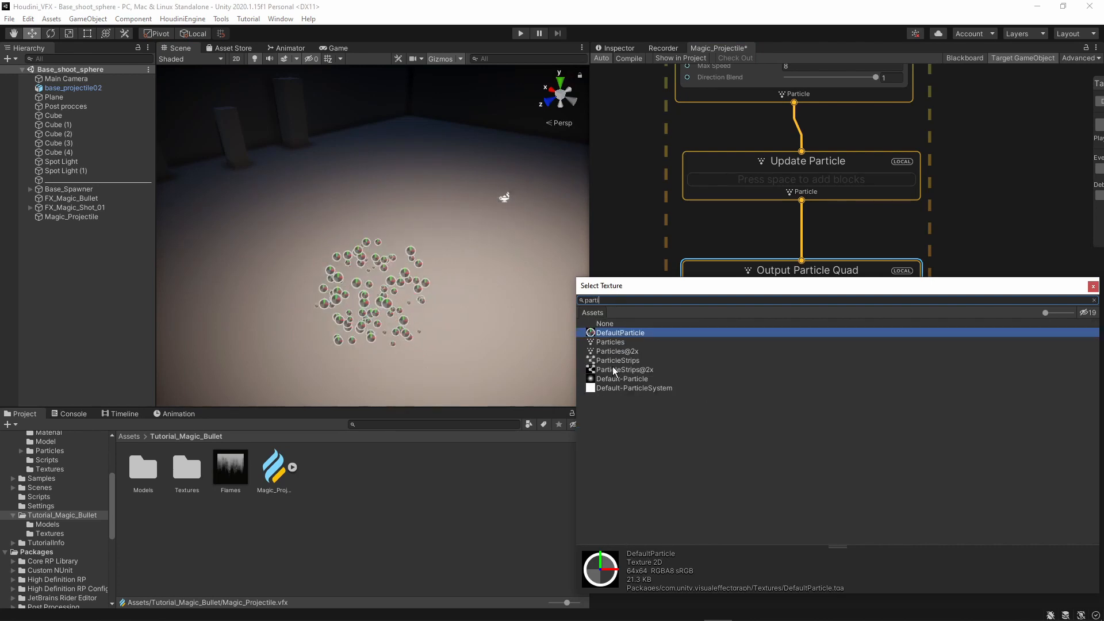
left_click(613, 380)
double_click(613, 379)
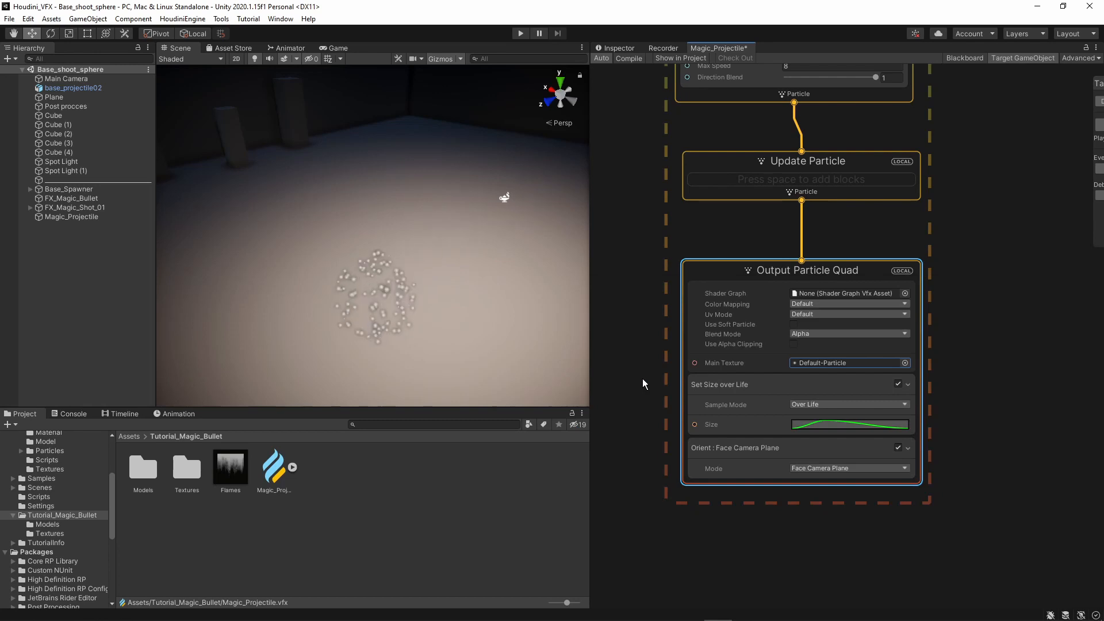
Add a Set Color over Life (Gradient) block to the Output Particle Quad context
left_click(695, 483)
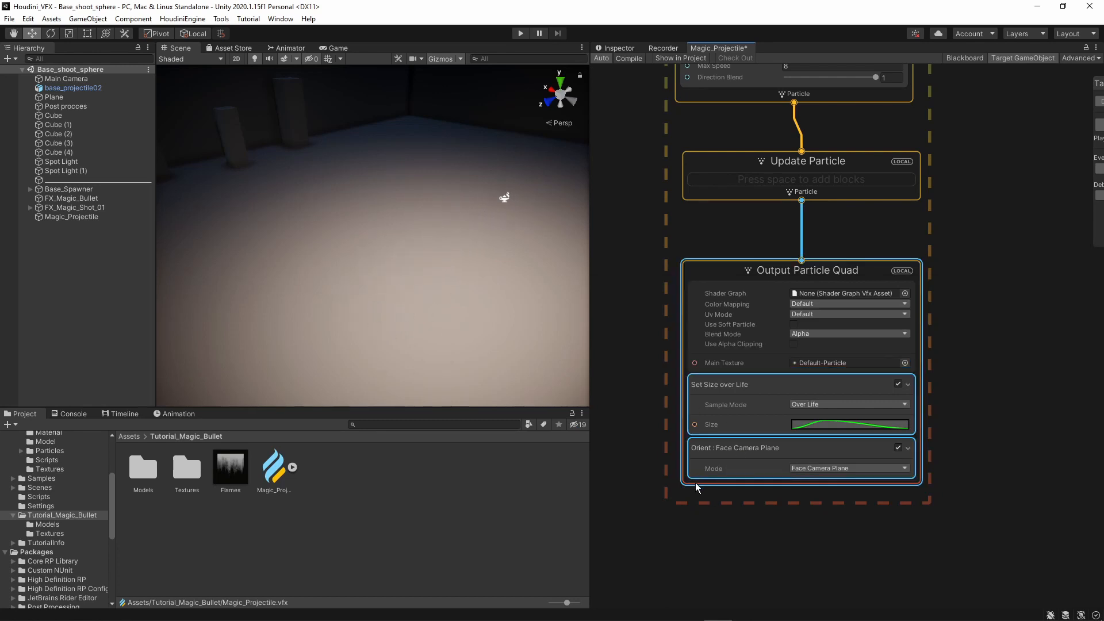
key("space")
type("set colo")
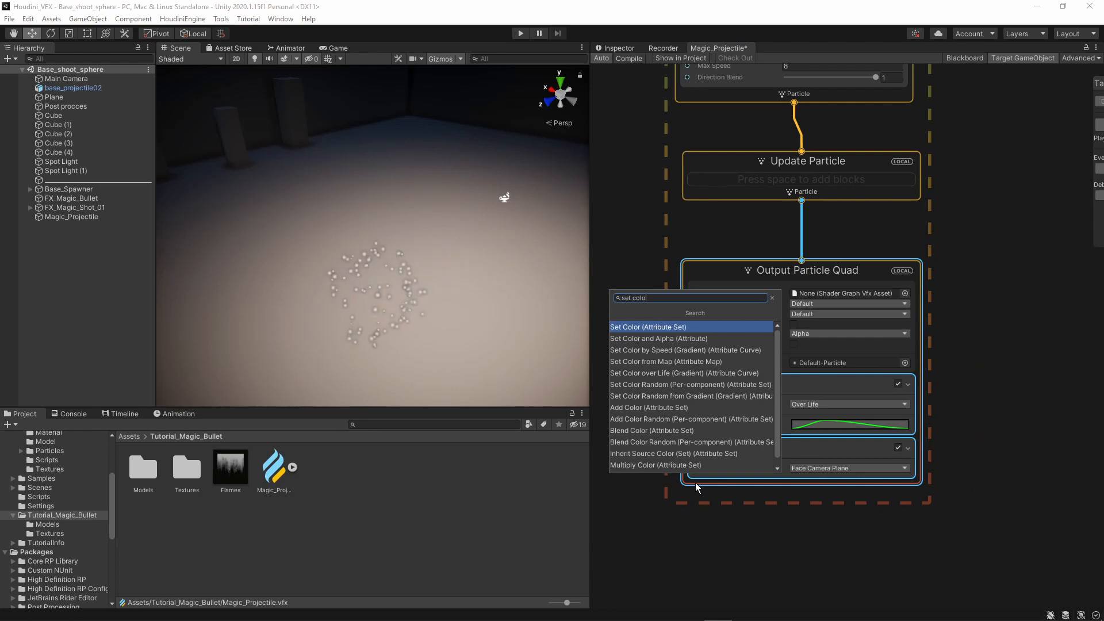
left_click(663, 374)
Color the Set Color over Life gradient from orange (255, 124, 16) at its start to red at its end
left_click(785, 546)
left_click(816, 543)
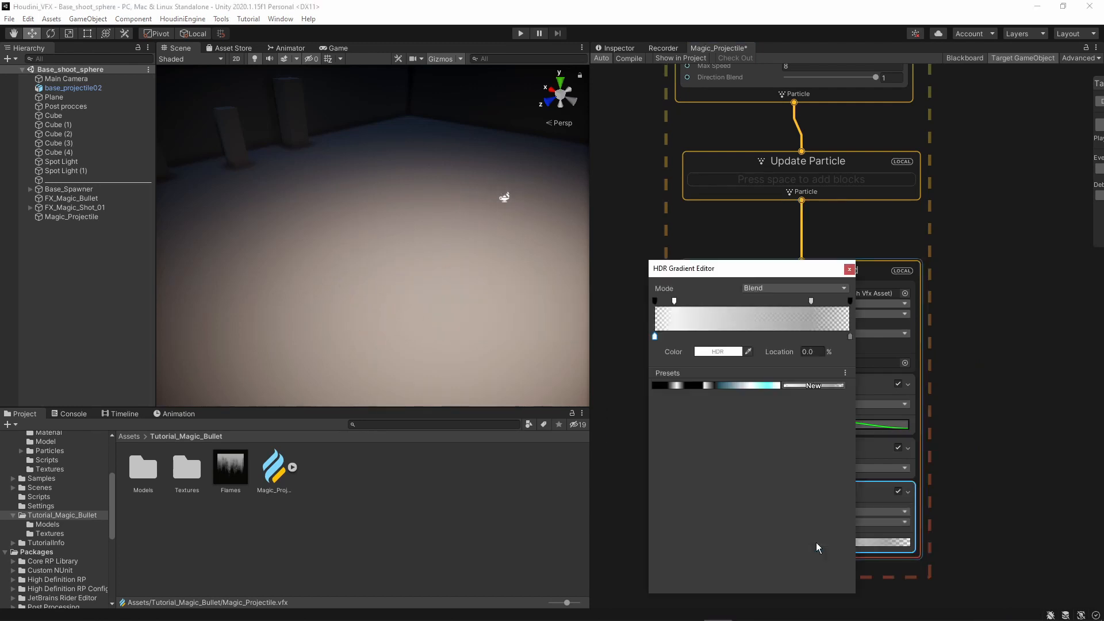
left_click(716, 353)
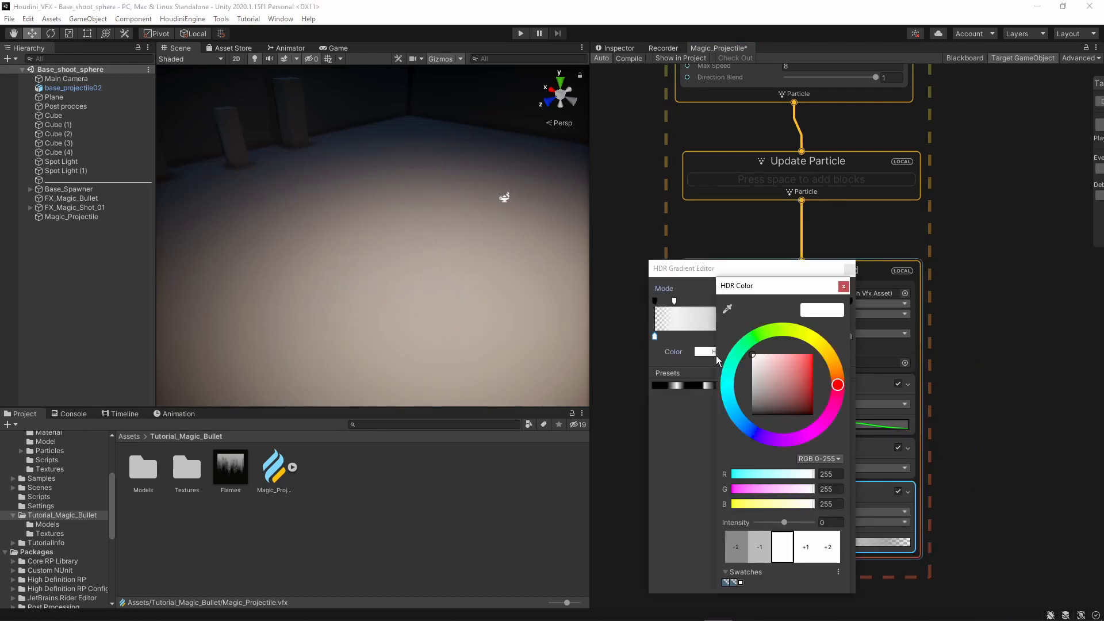
left_click_drag(797, 372, 810, 355)
left_click(833, 358)
left_click(843, 287)
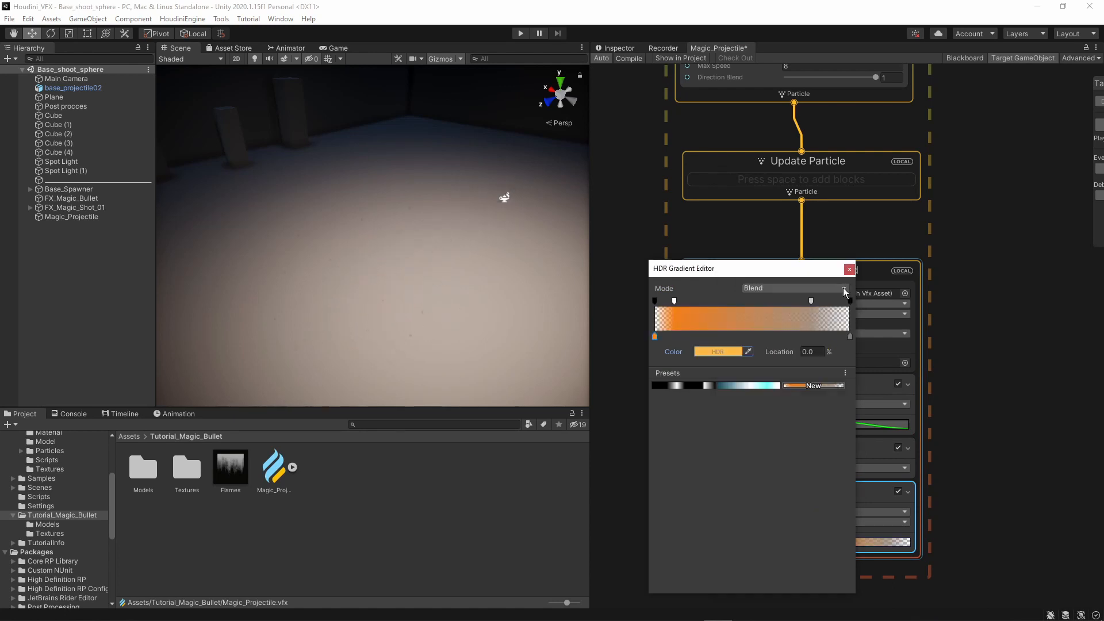
left_click(850, 336)
left_click(717, 351)
left_click_drag(757, 355, 817, 354)
left_click(847, 287)
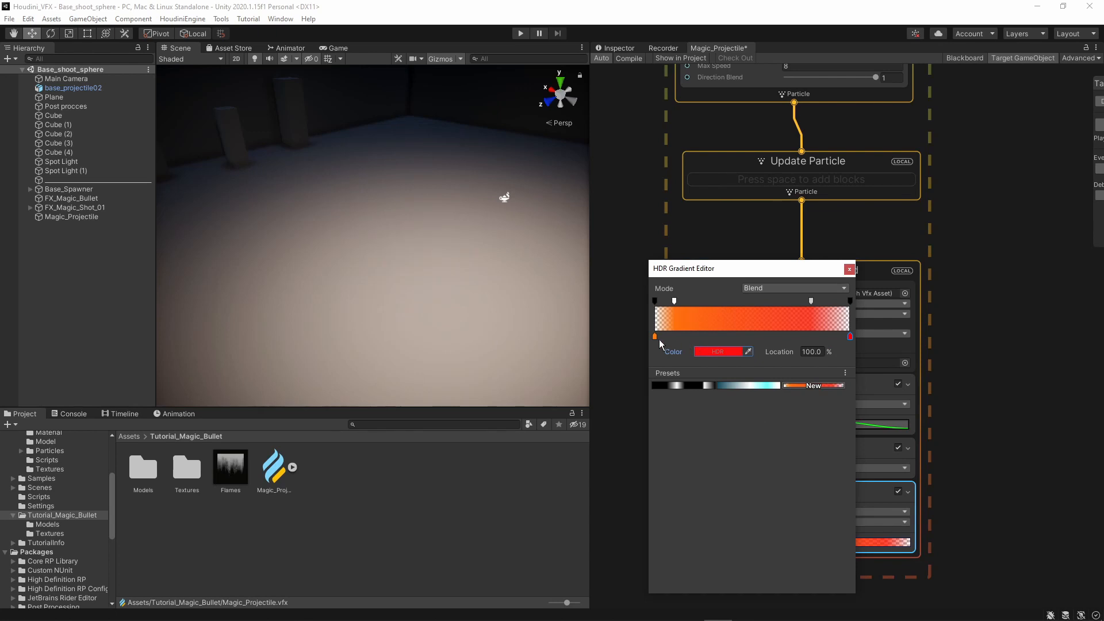
Raise the HDR intensity of the gradient's orange start key to 10, reduce it slightly, and close the gradient editor
left_click(716, 352)
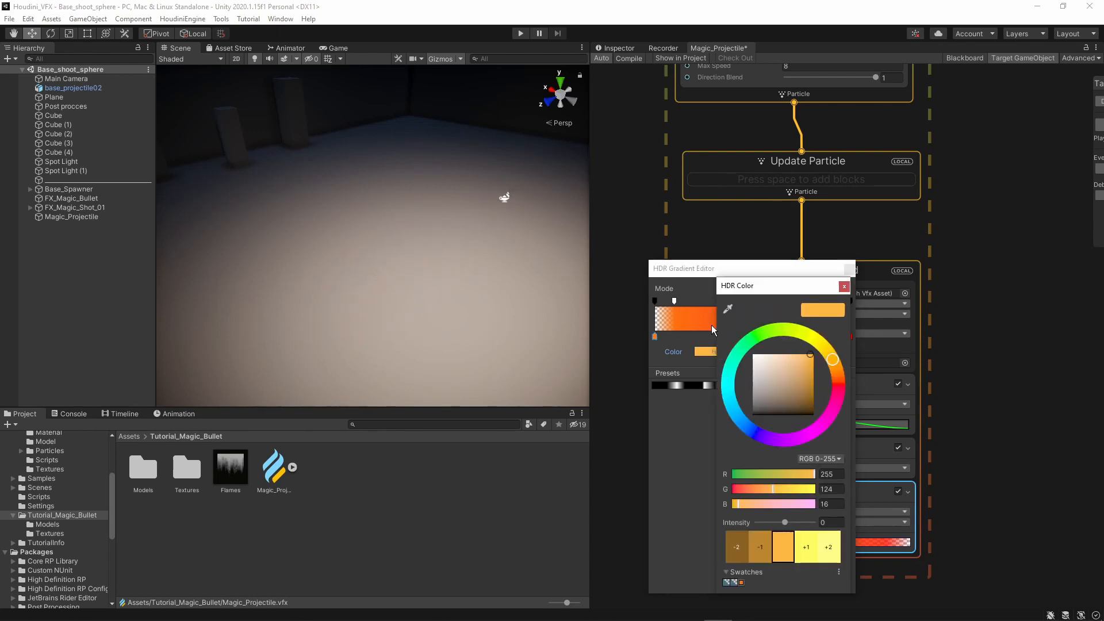
left_click_drag(748, 286, 782, 253)
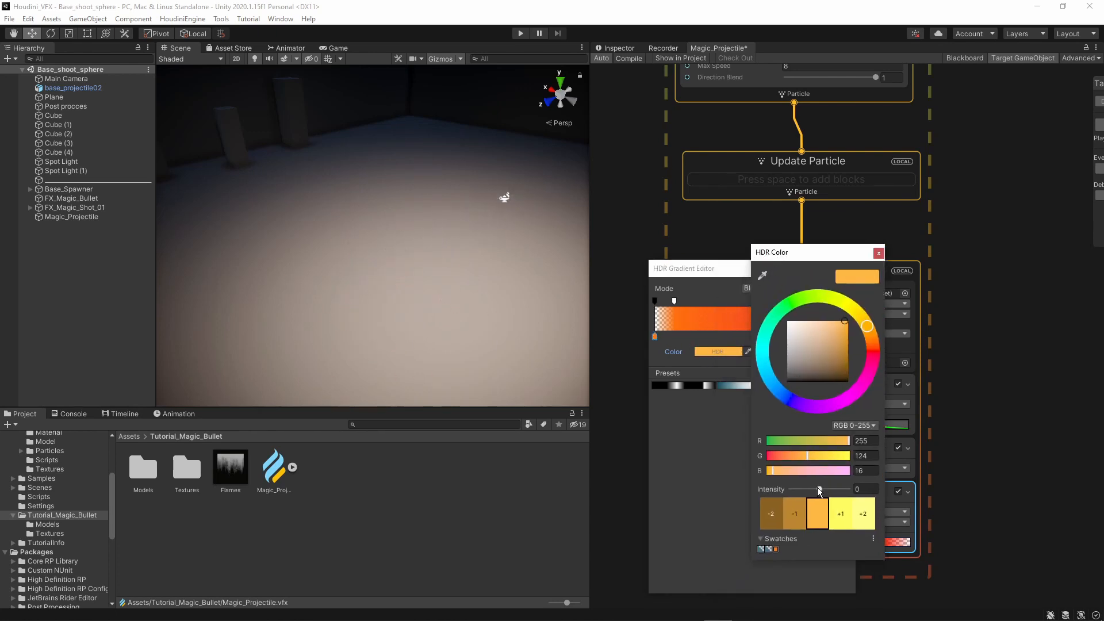
left_click_drag(819, 488, 851, 489)
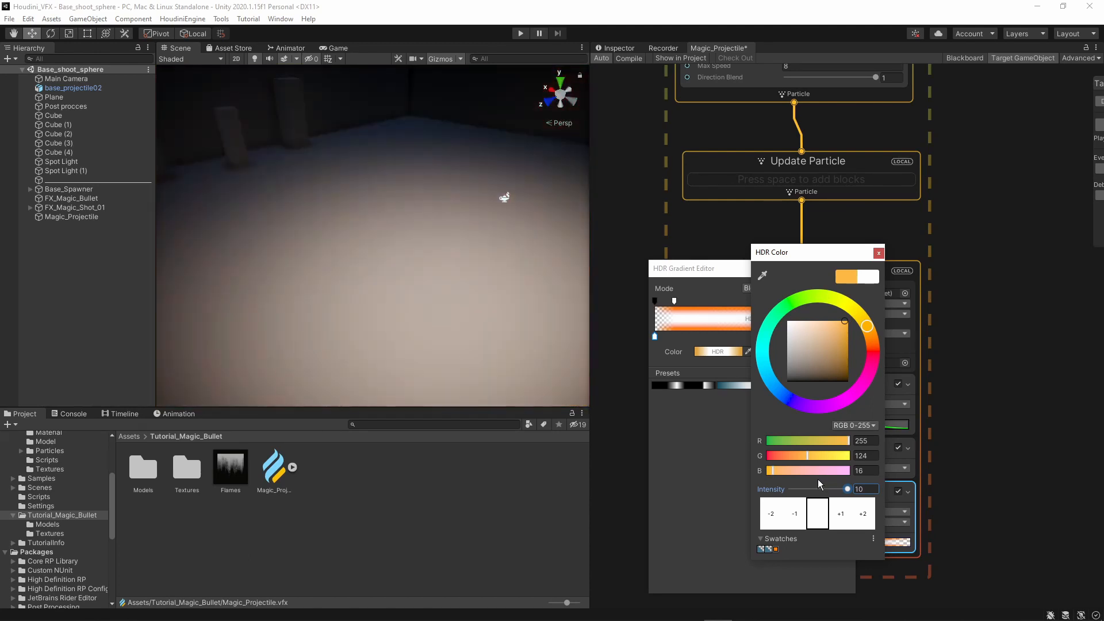
left_click_drag(841, 489, 834, 489)
left_click(878, 253)
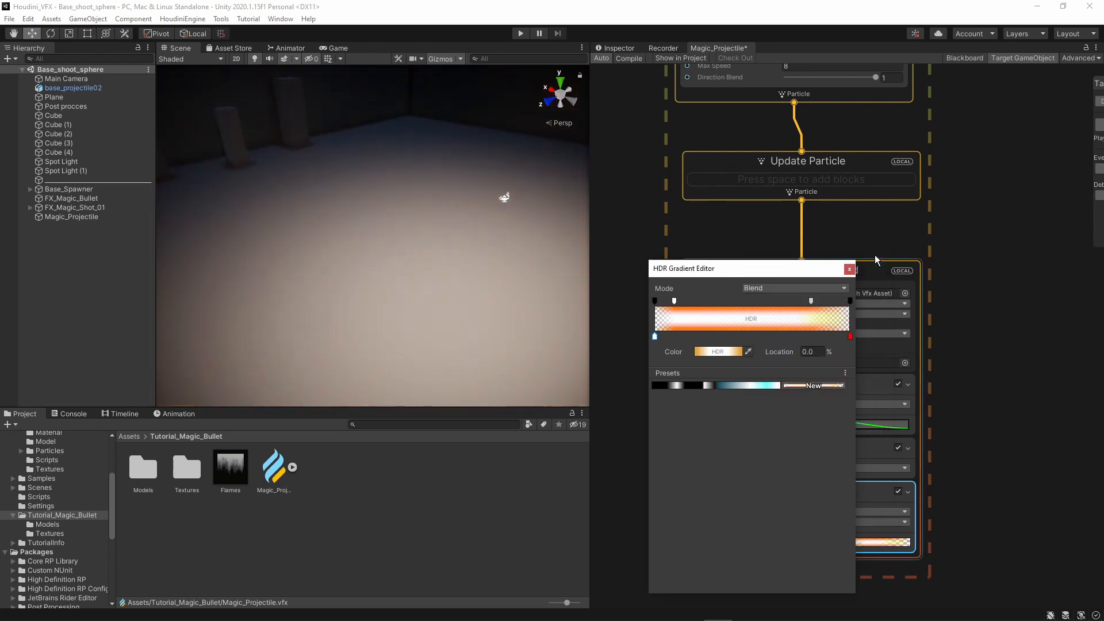
left_click(849, 269)
Copy the Set Color over Life block from Output Particle Quad into the projectile's Output Particle Mesh context
scroll(866, 259, "down", 3)
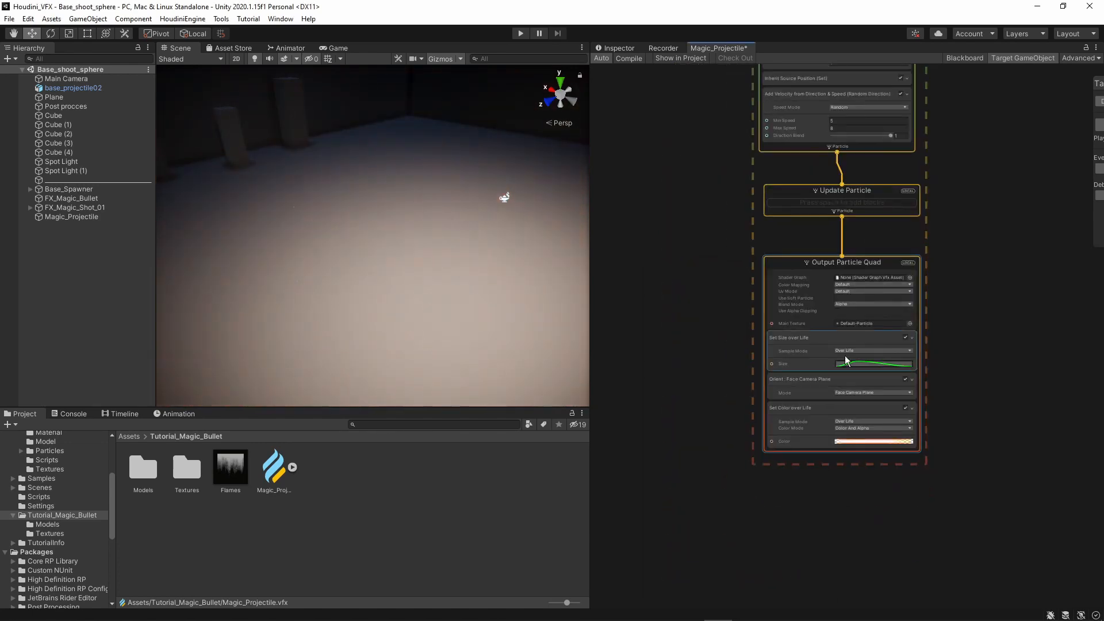
scroll(796, 402, "up", 2)
left_click(795, 409)
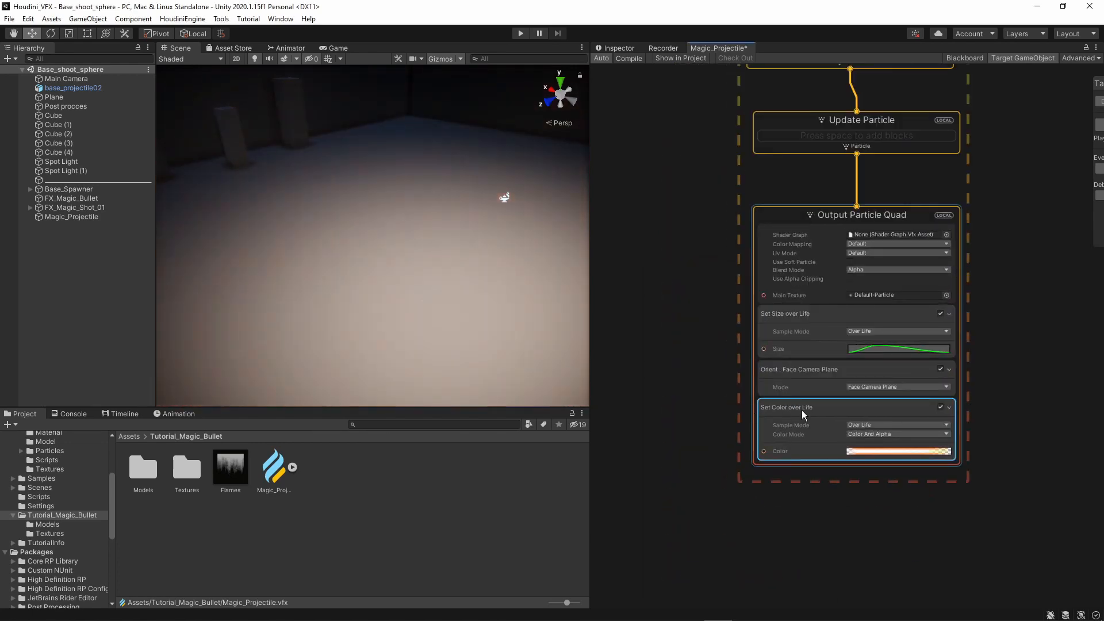
scroll(739, 362, "down", 3)
middle_click_drag(689, 309, 867, 460)
scroll(703, 268, "up", 2)
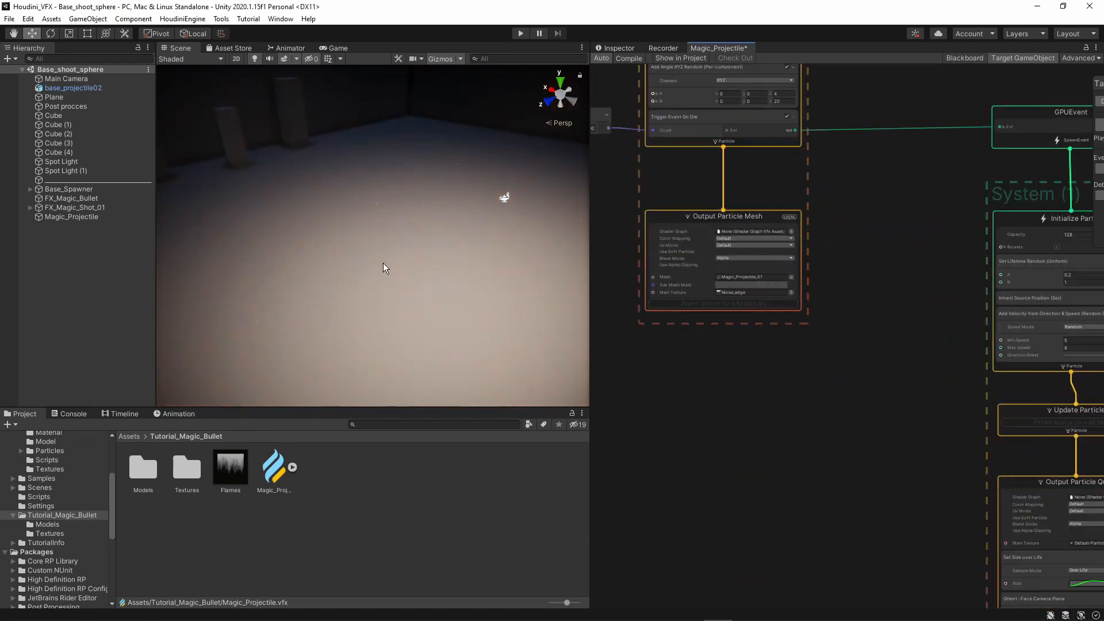
scroll(810, 422, "down", 2)
scroll(734, 337, "up", 2)
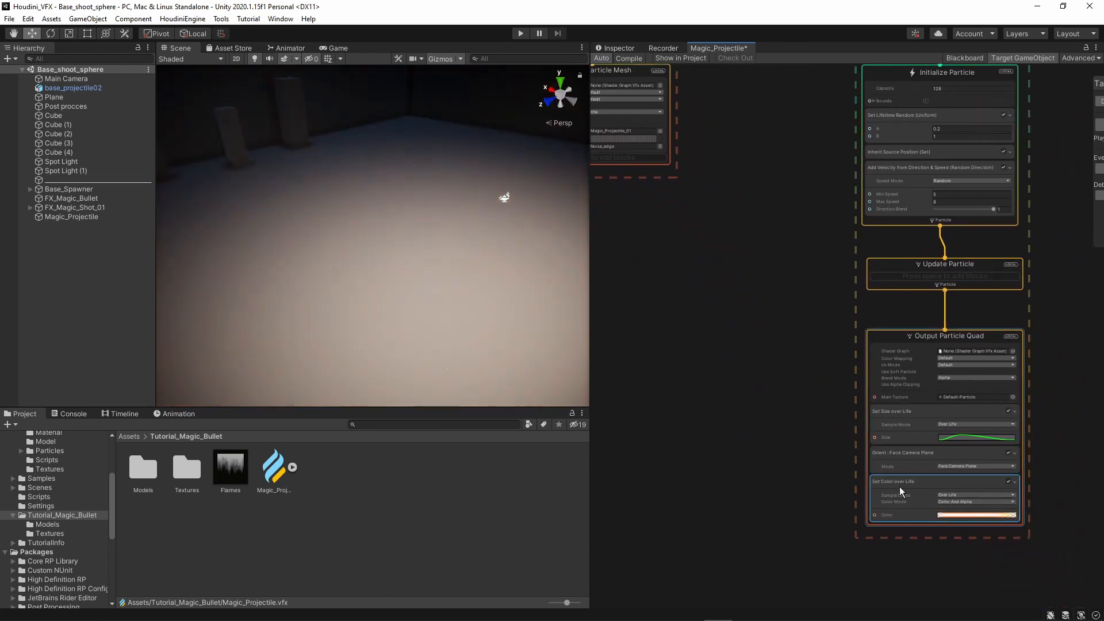
middle_click_drag(712, 326, 827, 411)
left_click(716, 241)
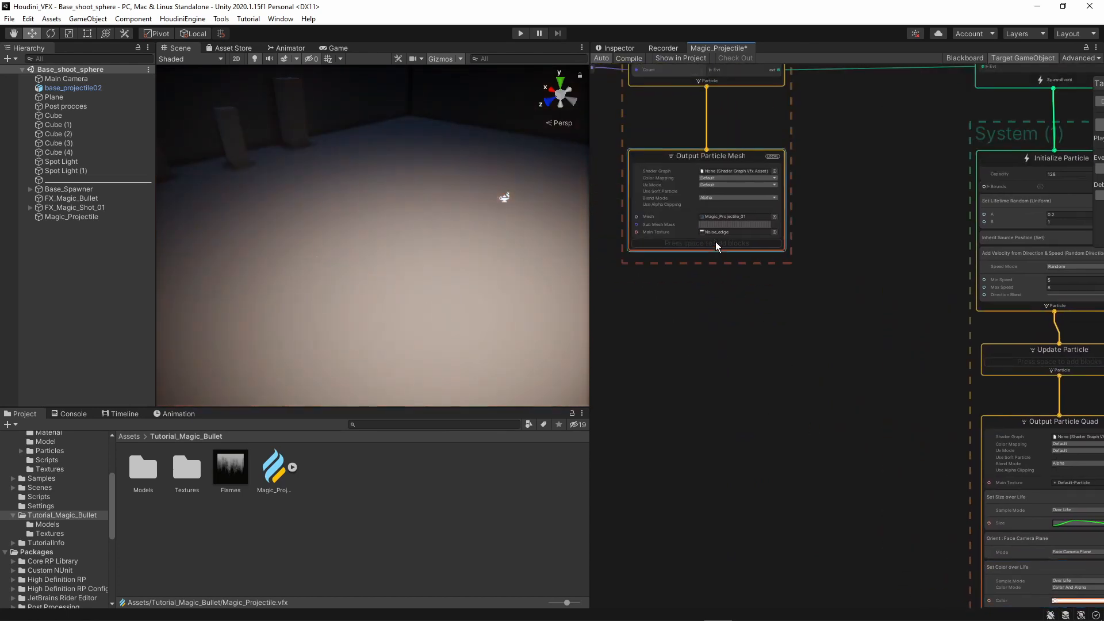
key("ctrl+v")
Lower the HDR intensity of the start key in the Output Particle Mesh color gradient to about 1.8
scroll(668, 245, "up", 2)
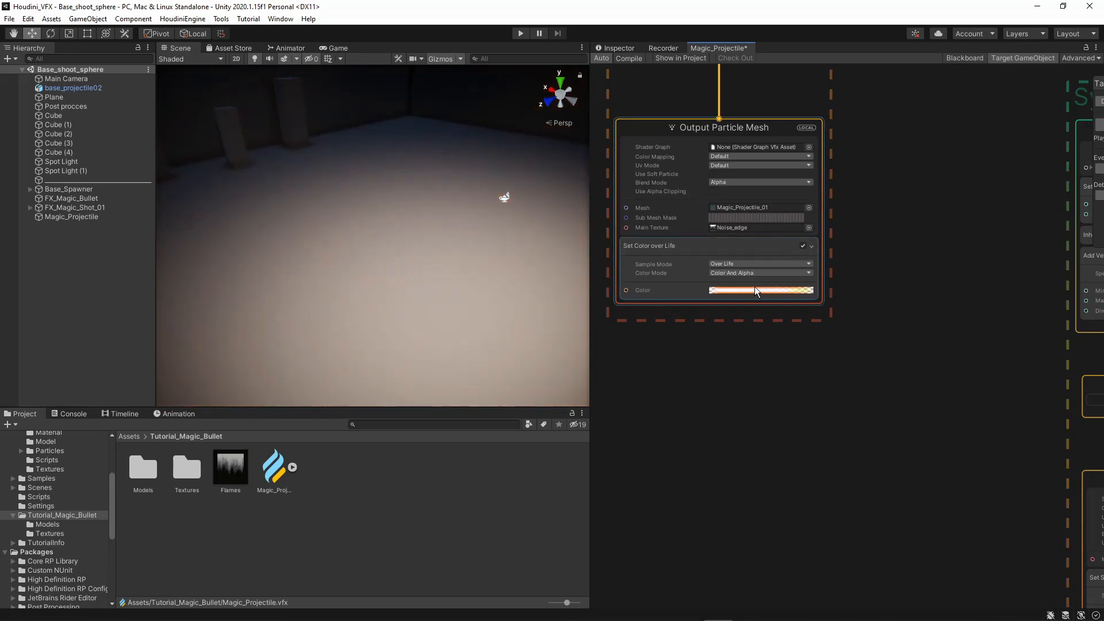
left_click(754, 289)
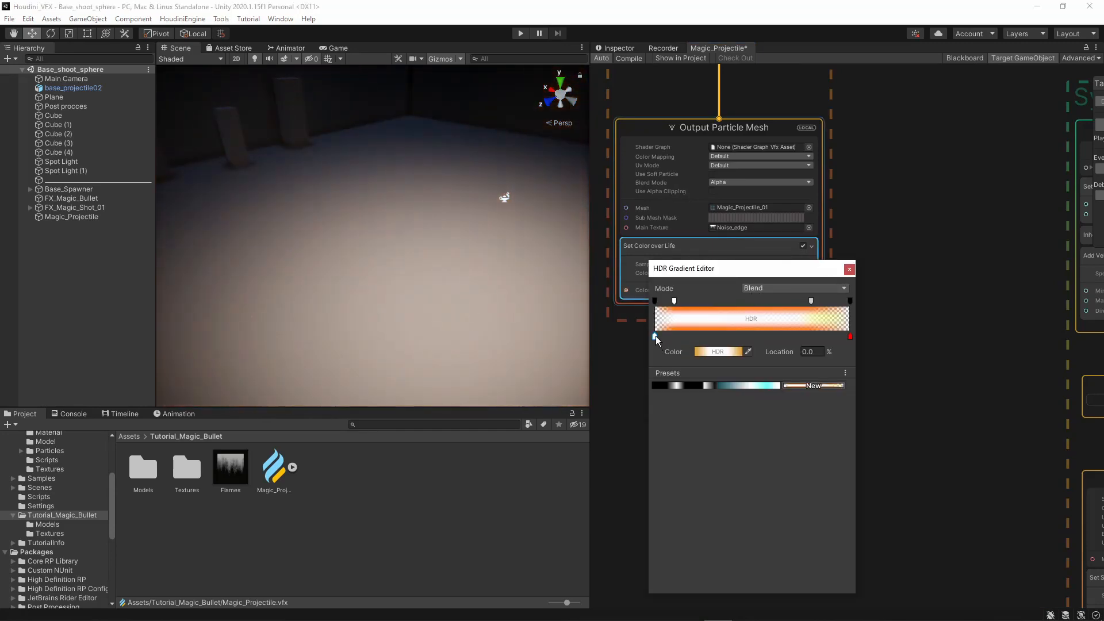
double_click(655, 337)
left_click_drag(792, 522, 781, 523)
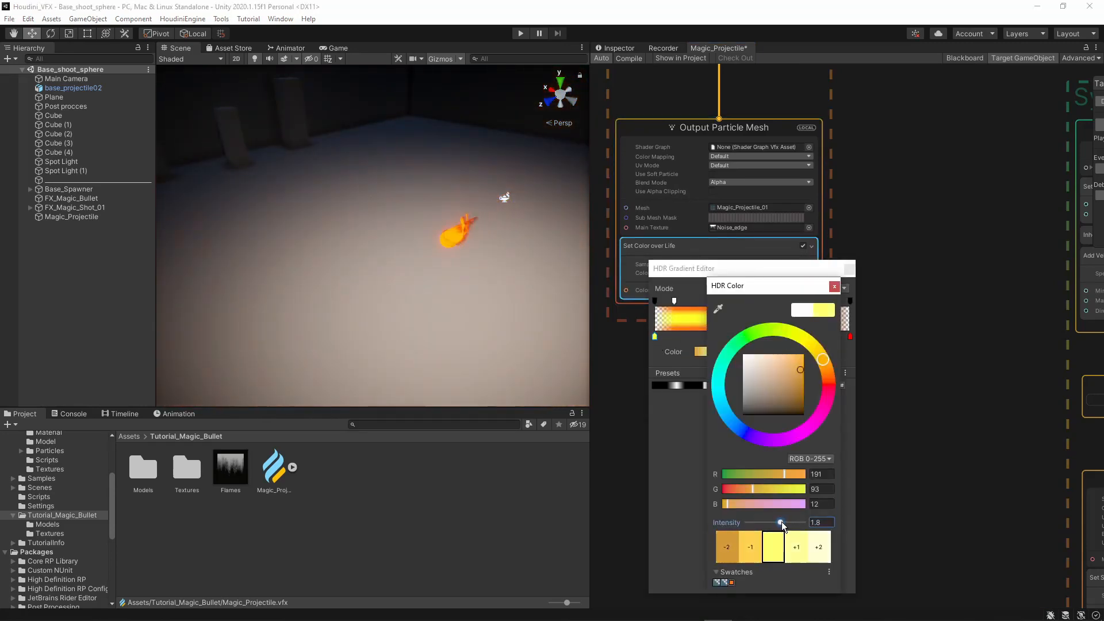
left_click(832, 286)
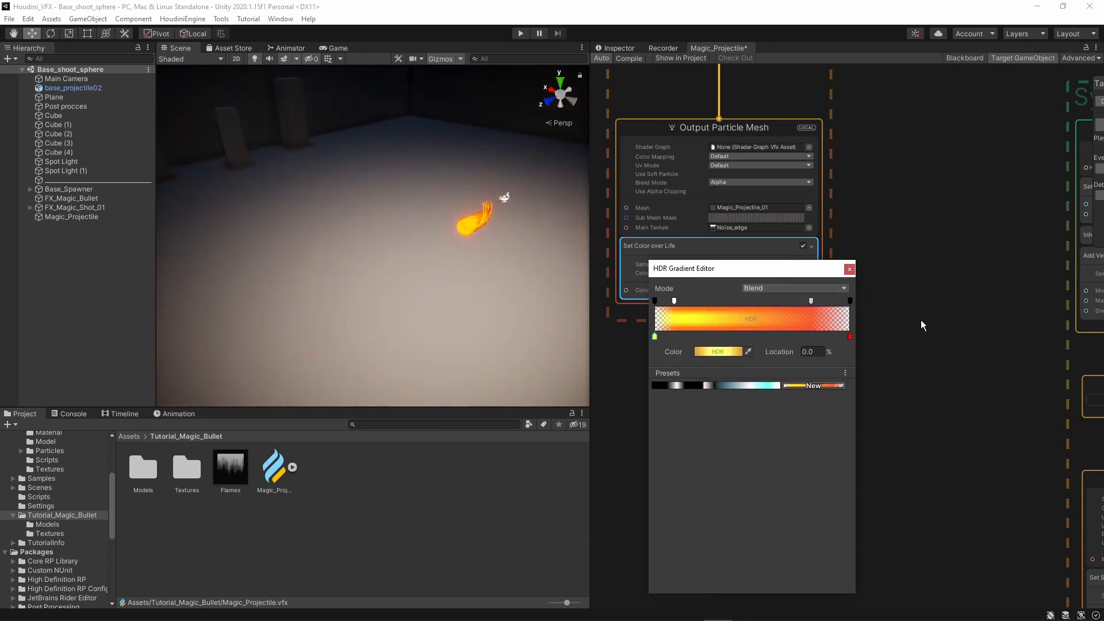
left_click(848, 269)
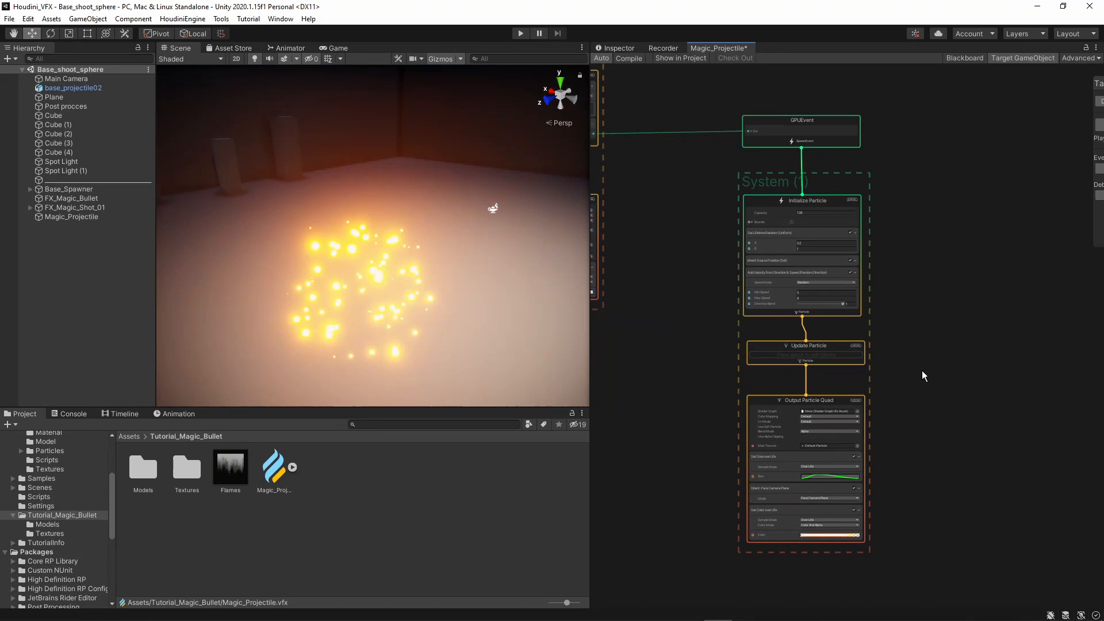
Move the impact system's Output Particle Quad and Update Particle contexts lower to make room for more update blocks
scroll(922, 370, "up", 3)
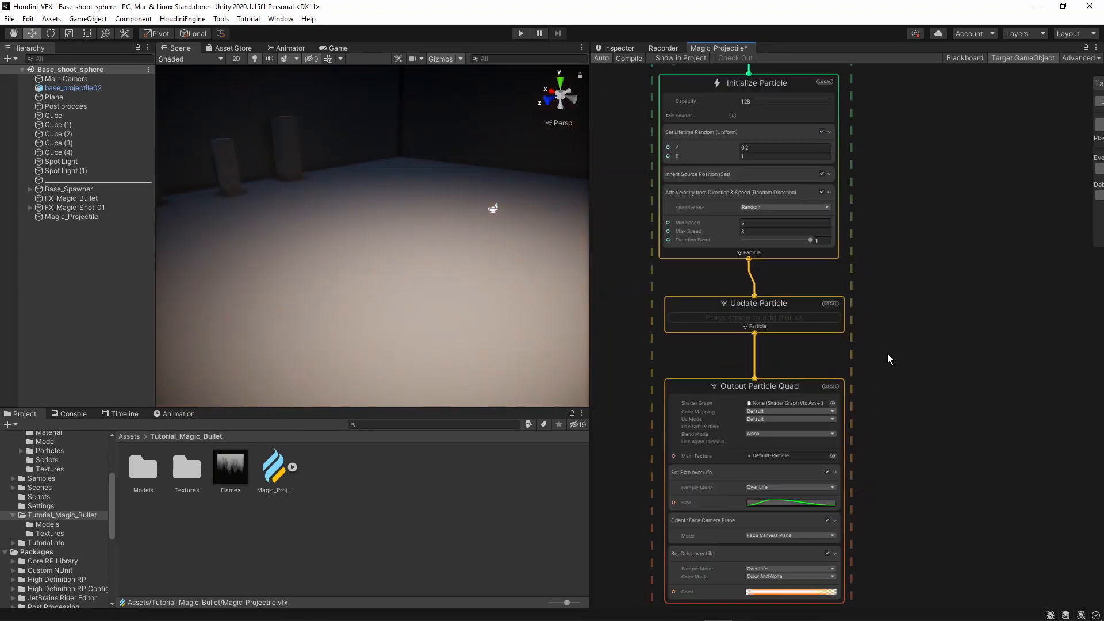
middle_click_drag(888, 353, 895, 319)
left_click_drag(813, 342, 813, 463)
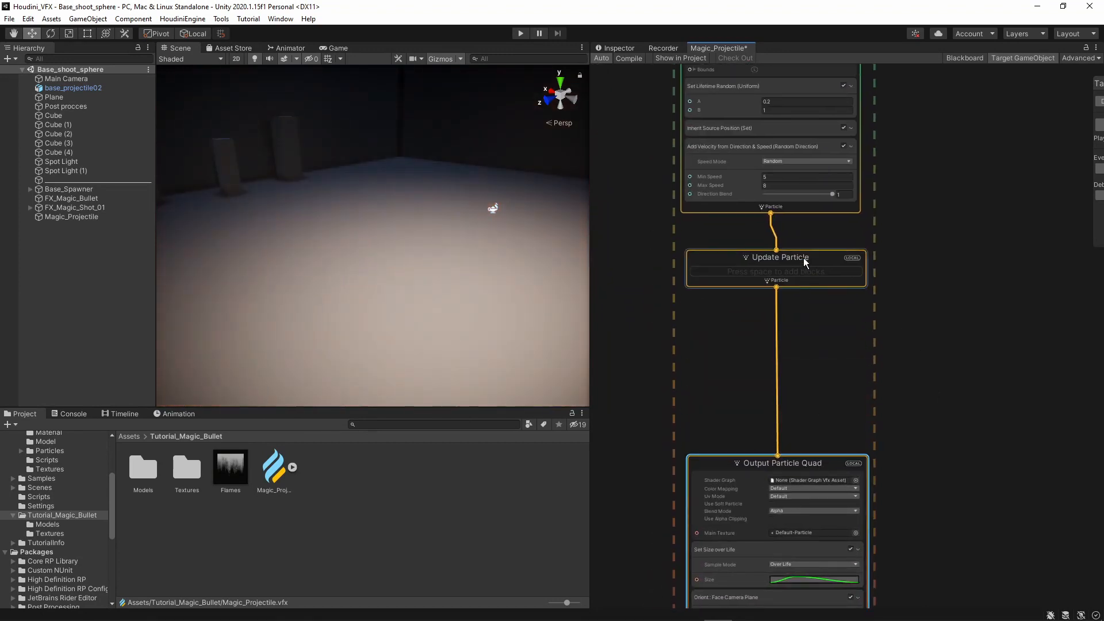
left_click_drag(803, 259, 806, 272)
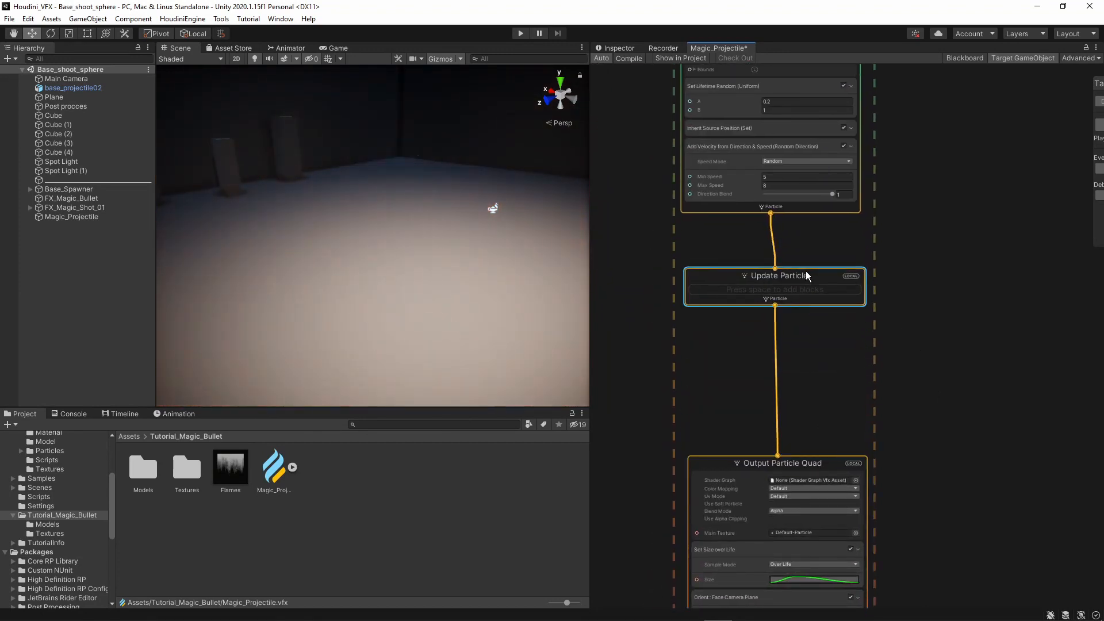
Add a Linear Drag block to the impact system's Update Particle context and set its Drag Coefficient to 3
left_click_drag(837, 327, 667, 242)
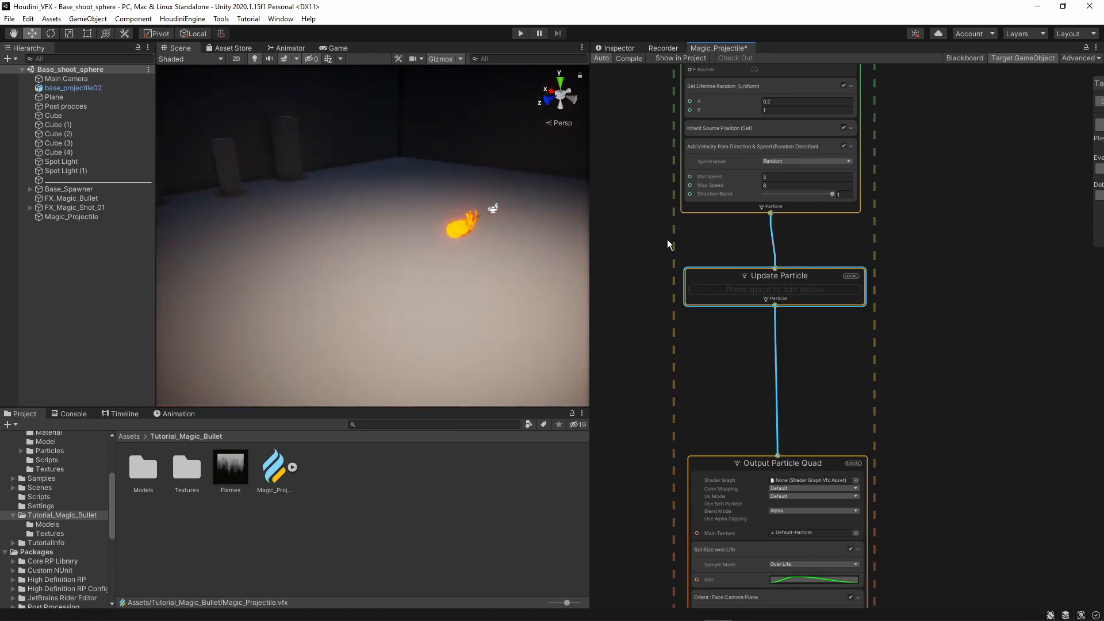
key("space")
type("line")
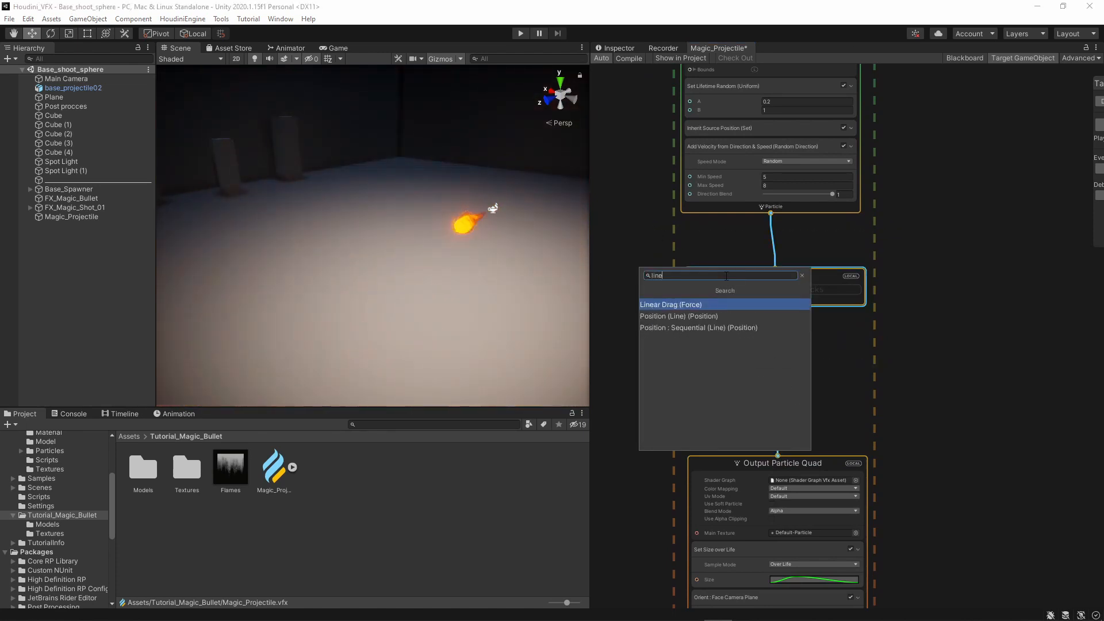
left_click(703, 305)
left_click(785, 321)
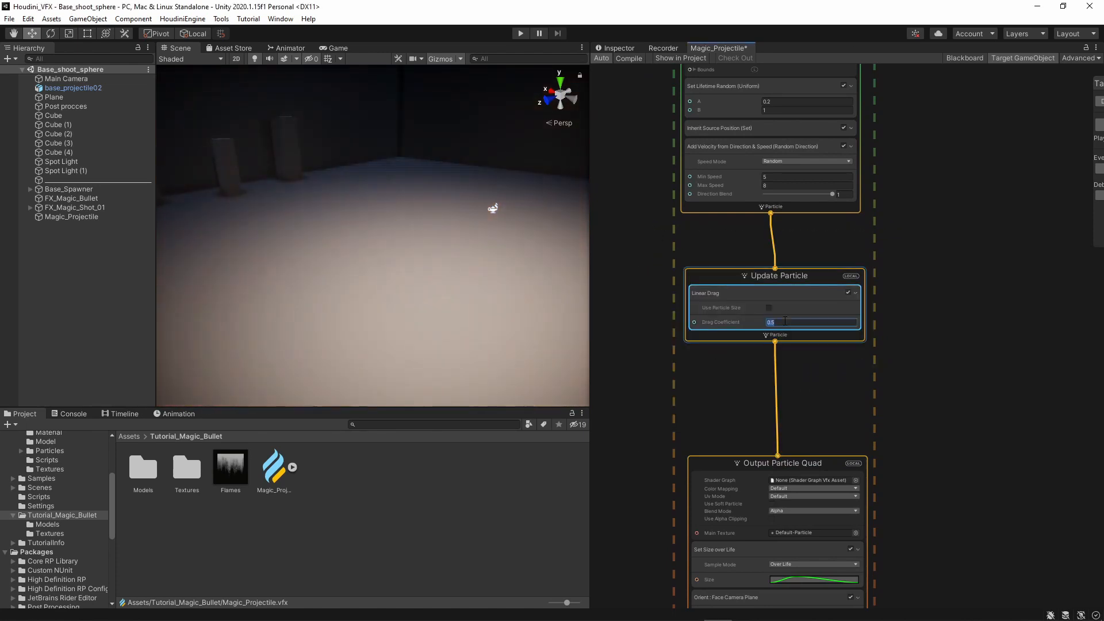
type("3")
left_click(844, 409)
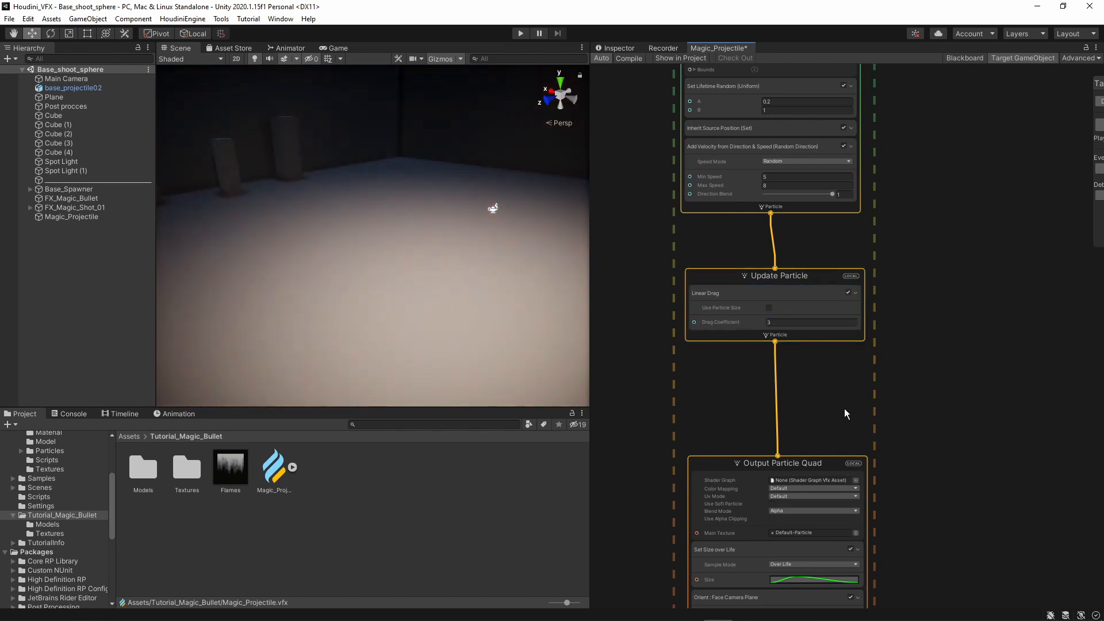
Add a Gravity block below Linear Drag in Update Particle and set its Y force to -3
left_click(785, 314)
key("space")
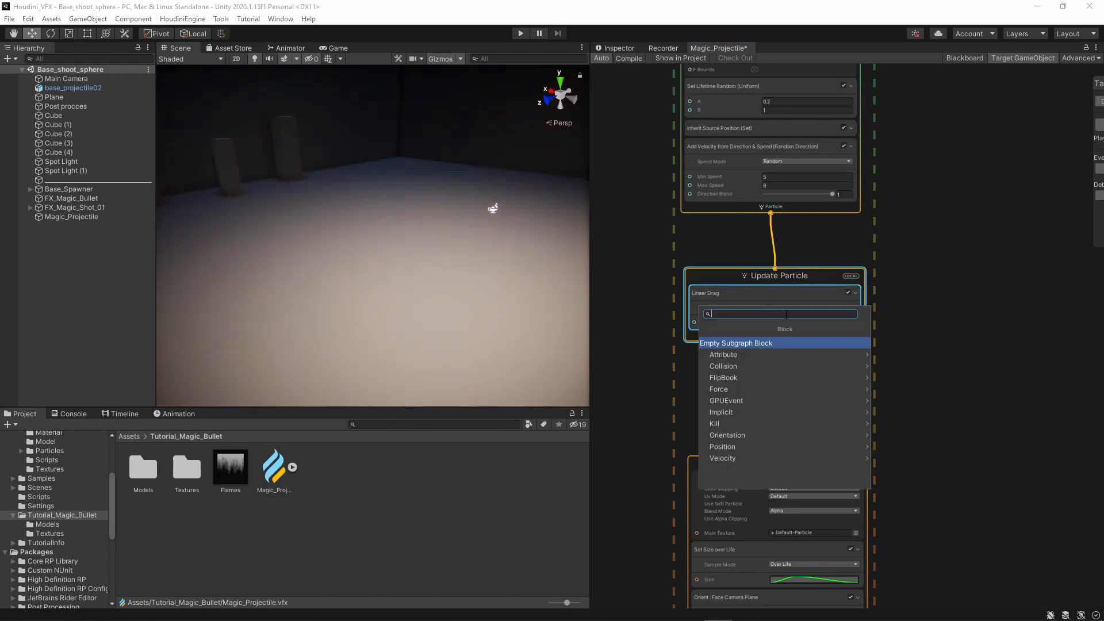
type("gra")
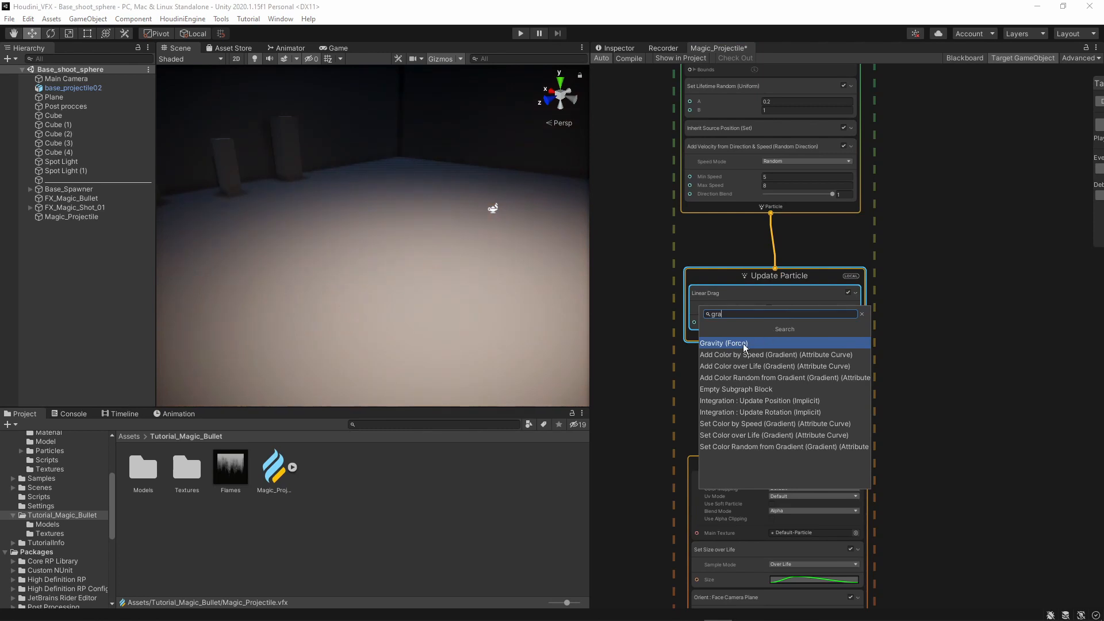
left_click(742, 343)
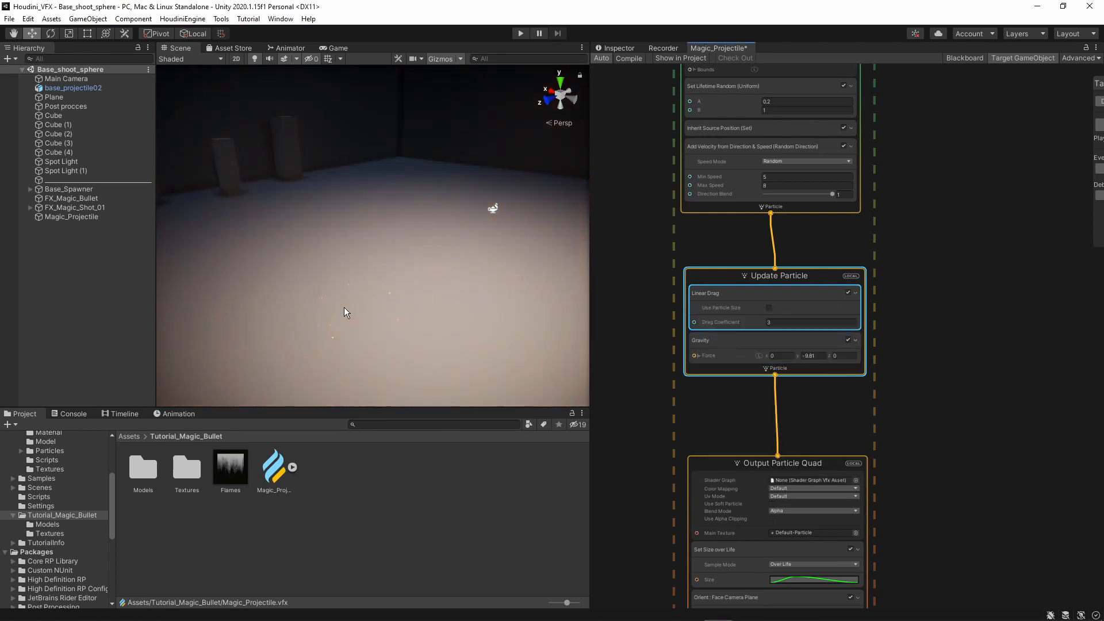
middle_click_drag(809, 395, 800, 336)
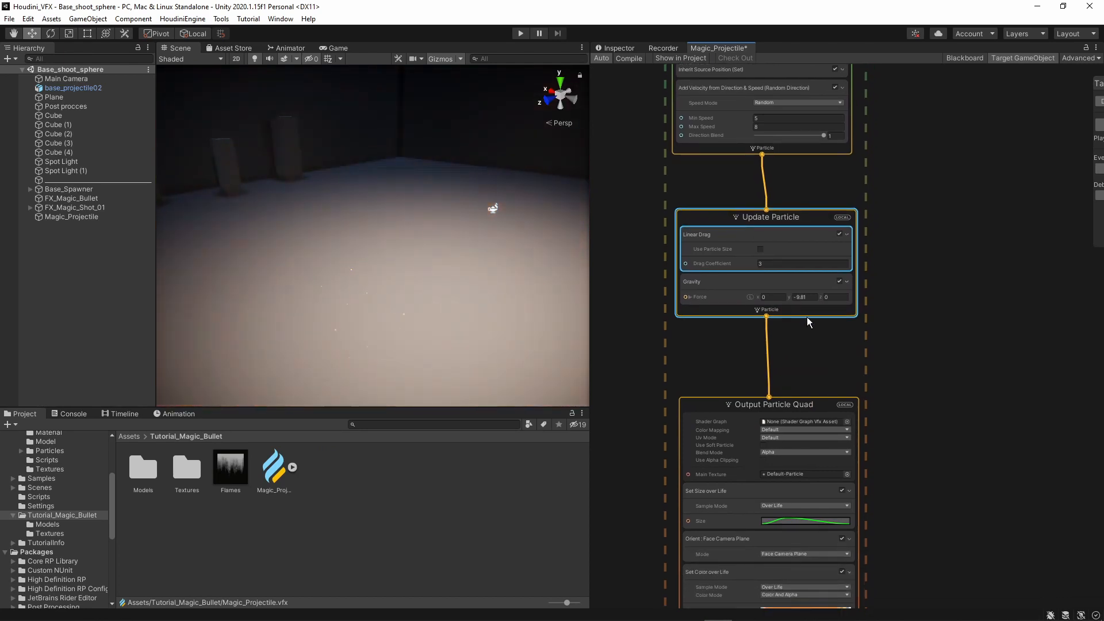
left_click(810, 296)
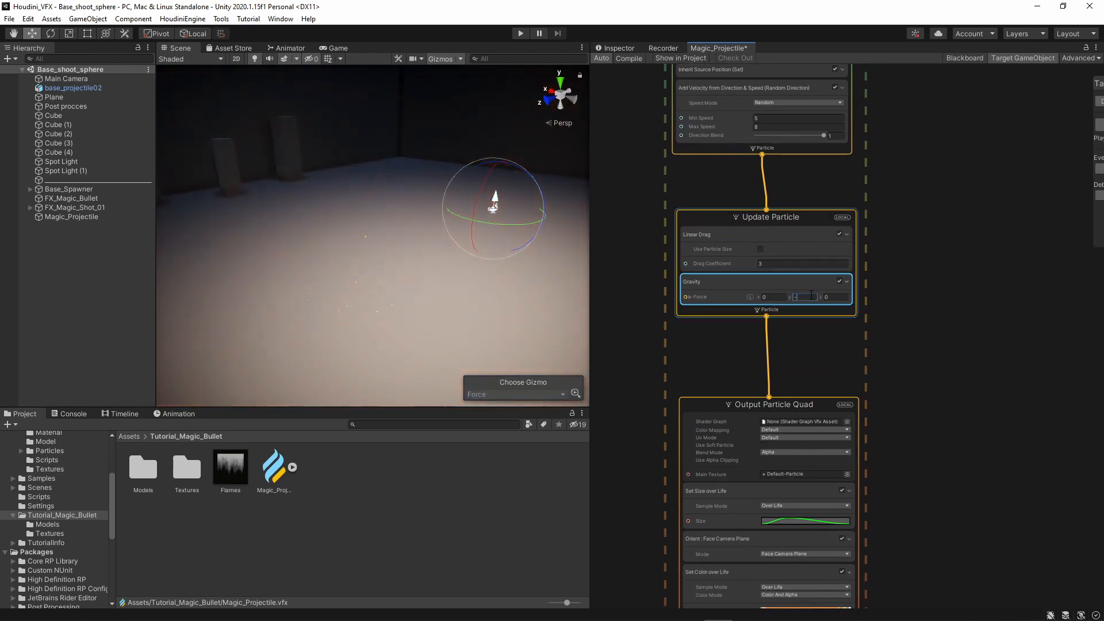
left_click(933, 333)
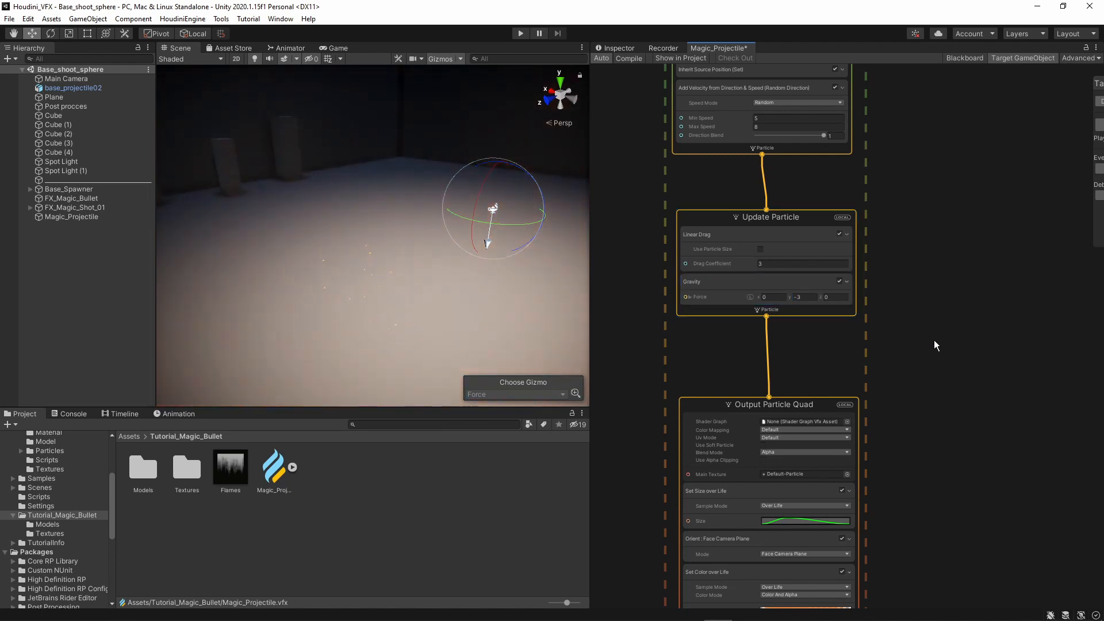
Move the impact system's Output Particle Quad context lower and align the Update Particle context above it
middle_click_drag(835, 345, 853, 286)
left_click_drag(841, 333, 830, 404)
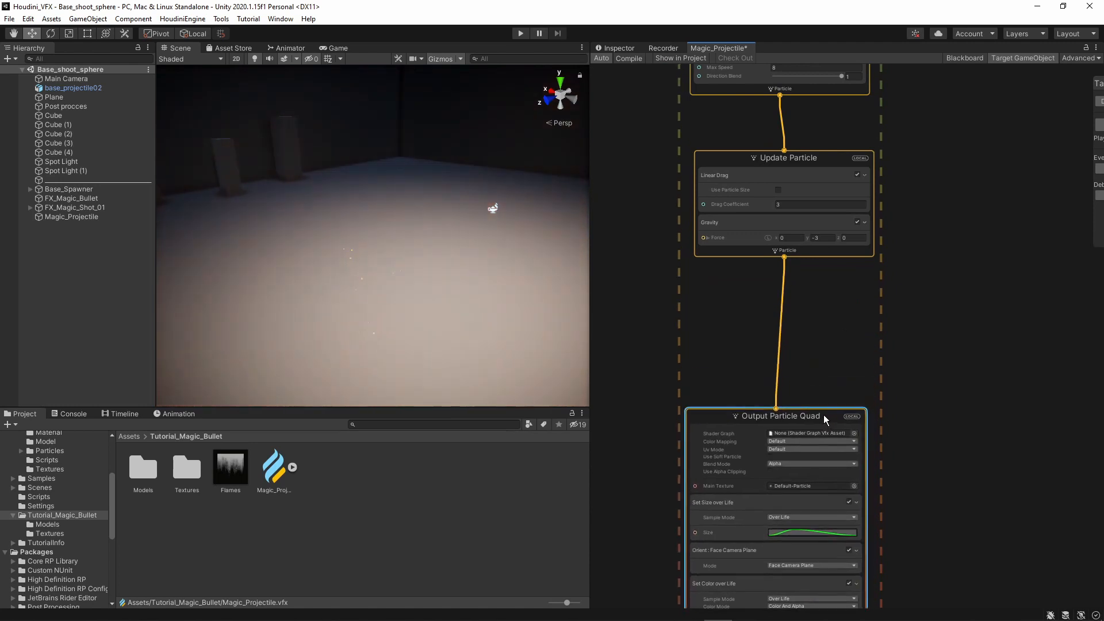
middle_click_drag(829, 281, 829, 306)
left_click_drag(817, 180, 809, 180)
Add a Vector Field Force block below Gravity in the impact system's Update Particle context
left_click_drag(833, 347, 732, 170)
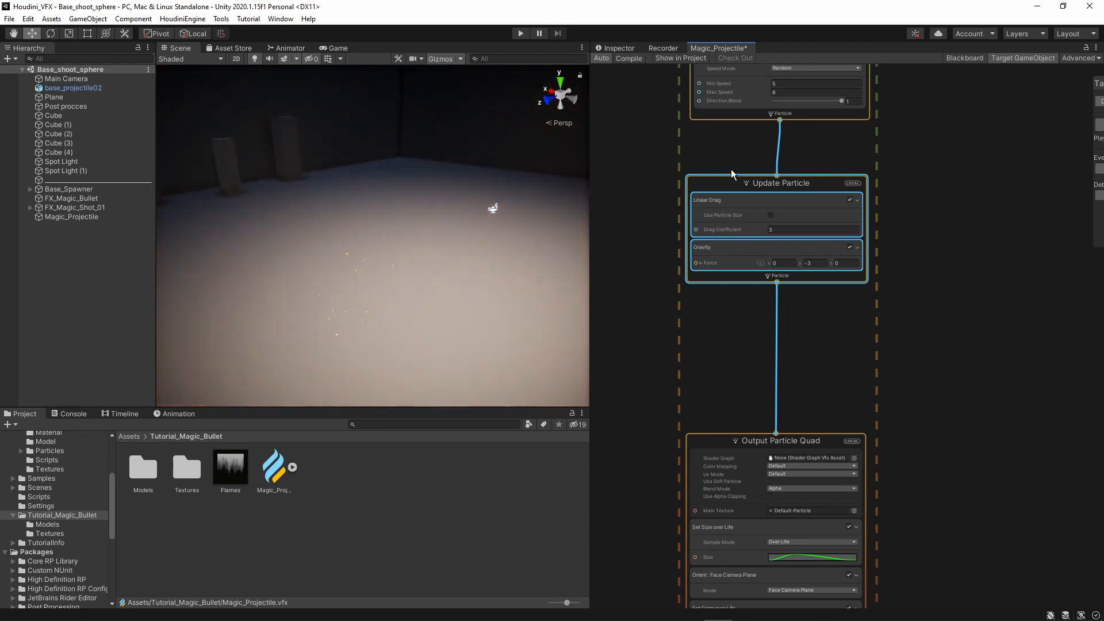
key("space")
type("vector")
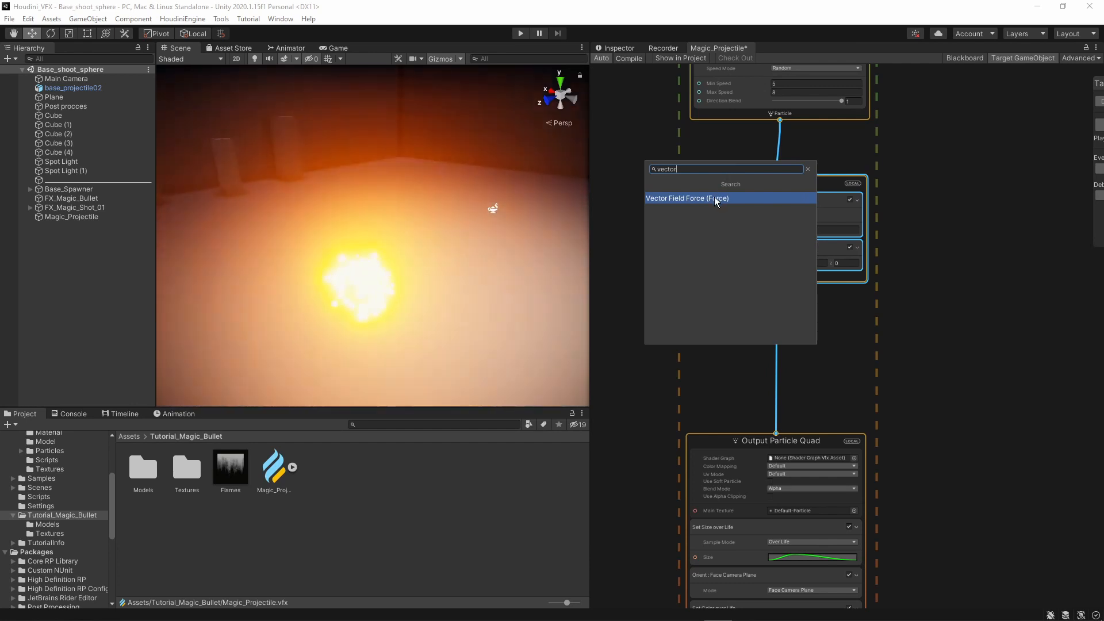
left_click(717, 198)
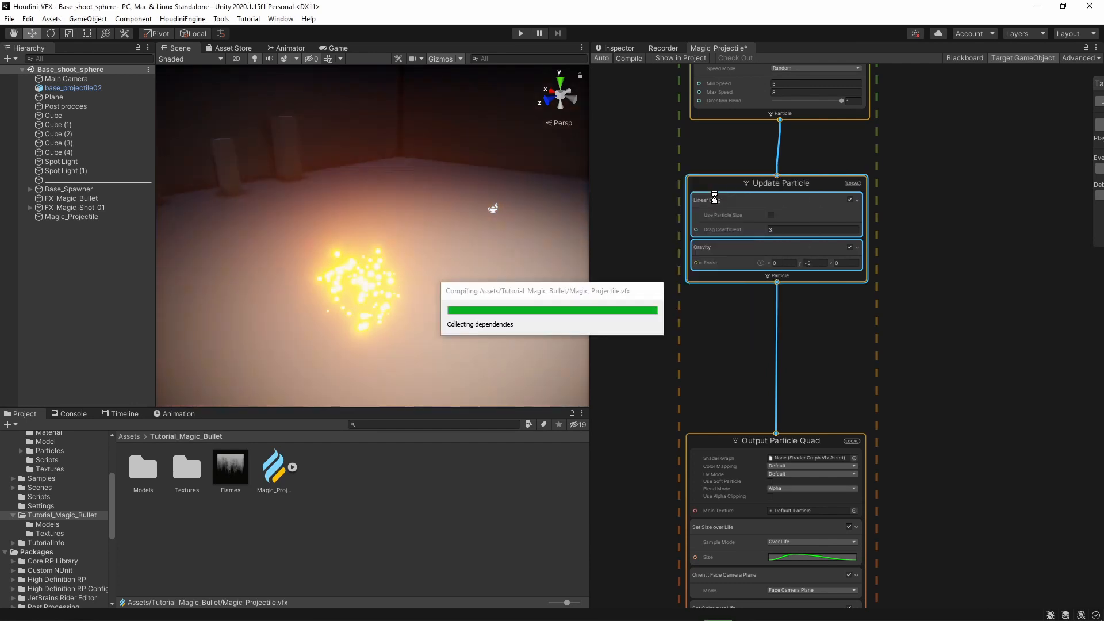
middle_click_drag(642, 306, 680, 344)
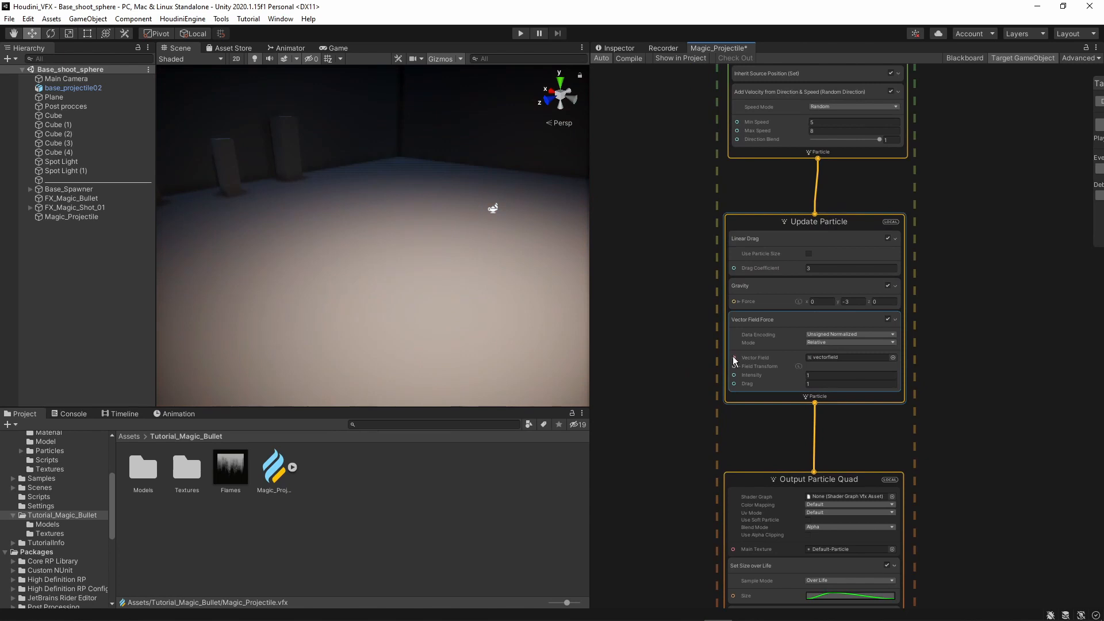
middle_click_drag(702, 359, 667, 364)
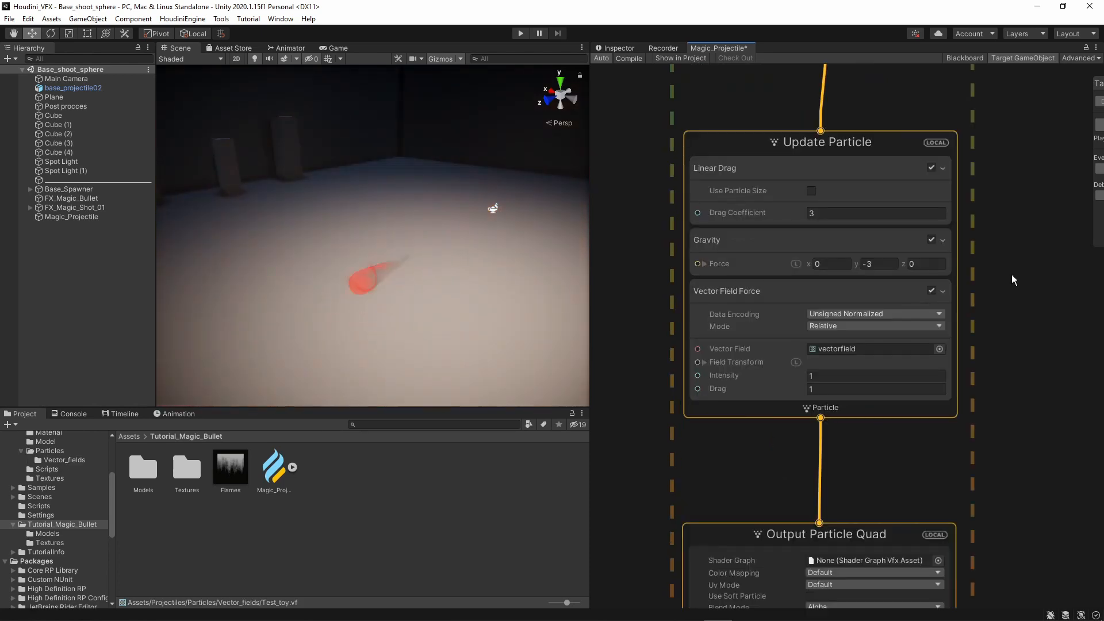
Check the particle capacity in the impact system's Initialize Particle context
middle_click_drag(1015, 194, 1002, 320)
scroll(1001, 321, "down", 2)
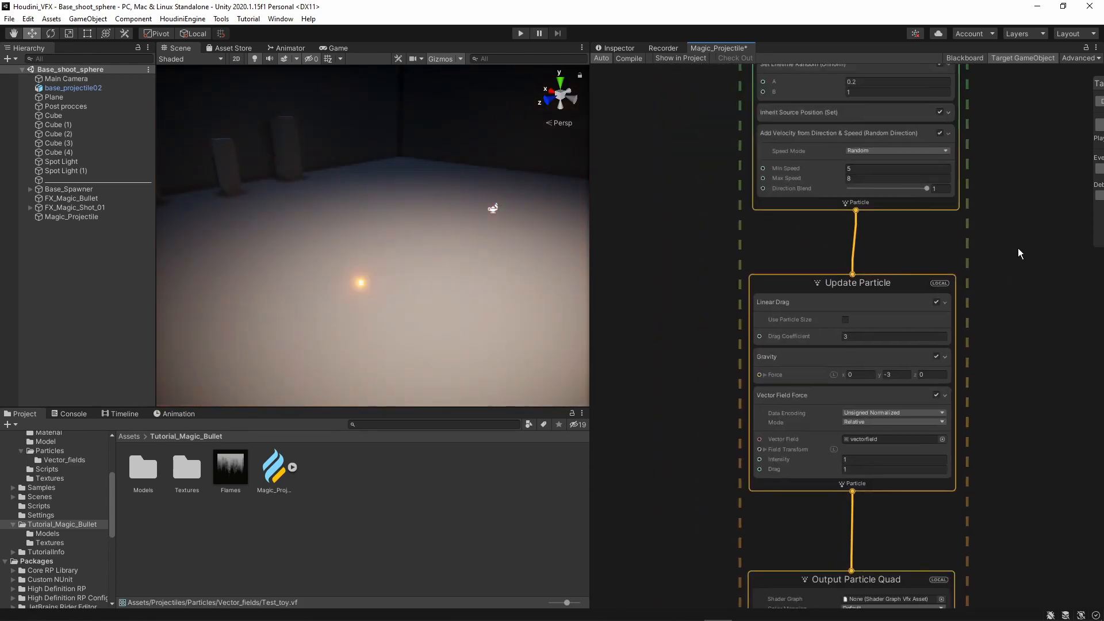
middle_click_drag(1019, 134, 993, 352)
left_click(870, 280)
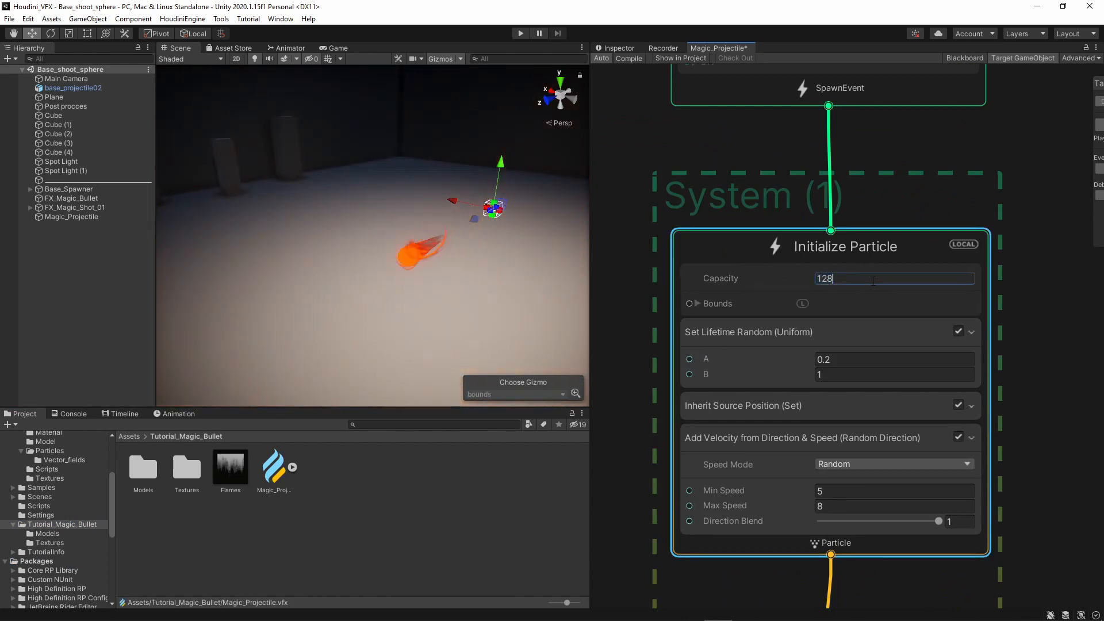
left_click(1034, 313)
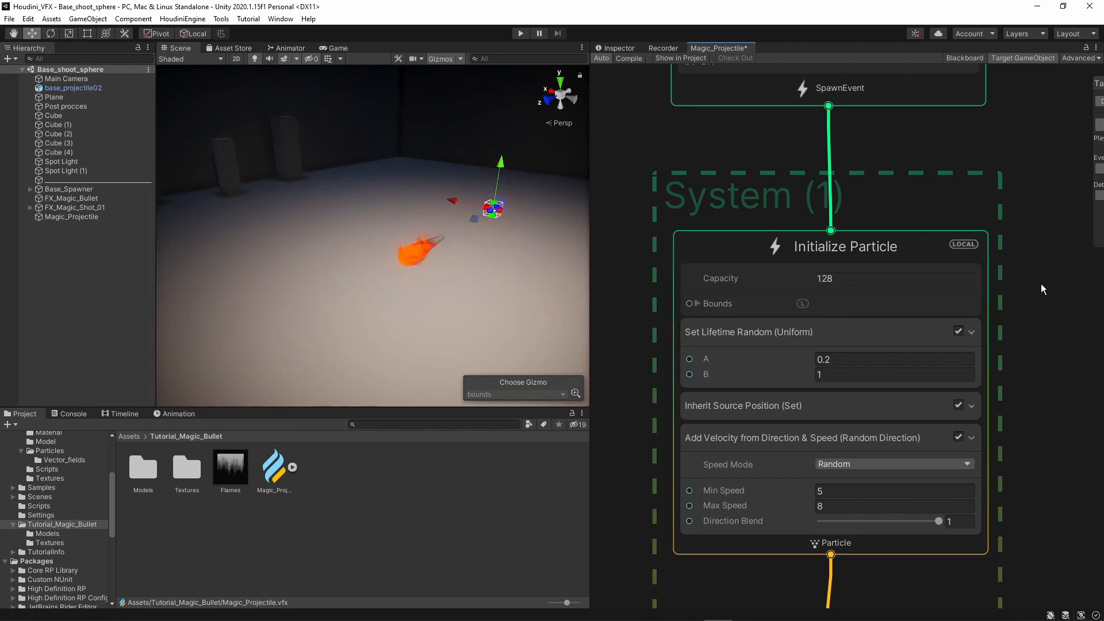
middle_click_drag(1042, 288, 1009, 308)
left_click(860, 299)
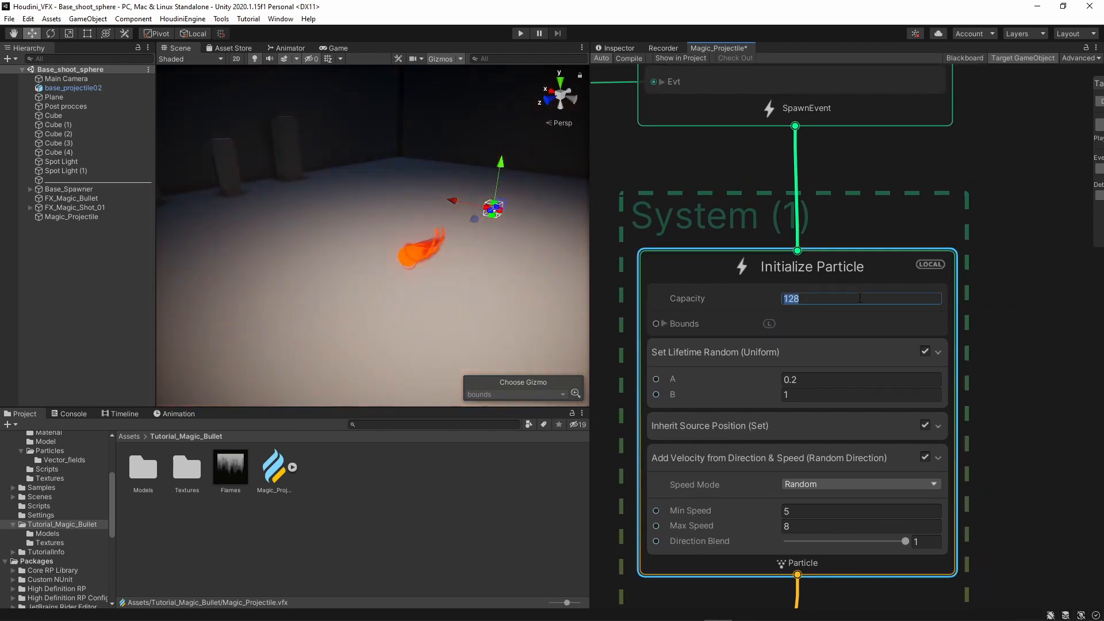
left_click(983, 312)
Inspect the integer node feeding the count of the projectile's Trigger Event On Die block
scroll(983, 313, "down", 6)
middle_click_drag(798, 304, 954, 398)
scroll(954, 397, "up", 1)
scroll(914, 391, "down", 1)
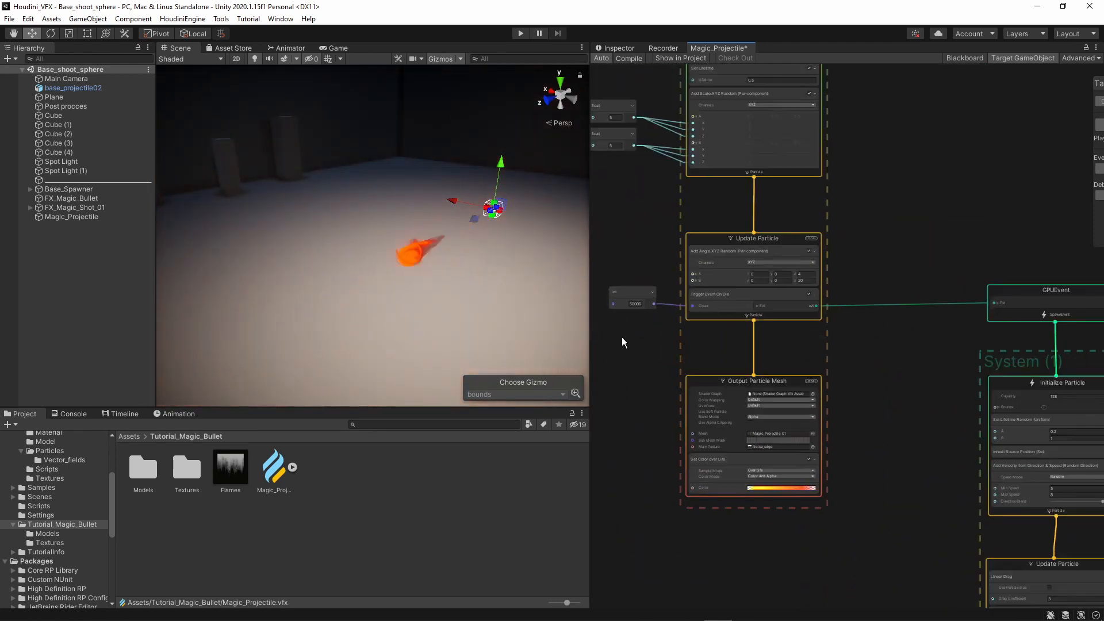
middle_click_drag(623, 327, 689, 340)
scroll(689, 322, "up", 5)
scroll(728, 380, "down", 3)
scroll(734, 389, "down", 3)
Set the Capacity of the impact system's Initialize Particle context to 10000
middle_click_drag(914, 397, 732, 375)
scroll(882, 419, "up", 8)
left_click(883, 398)
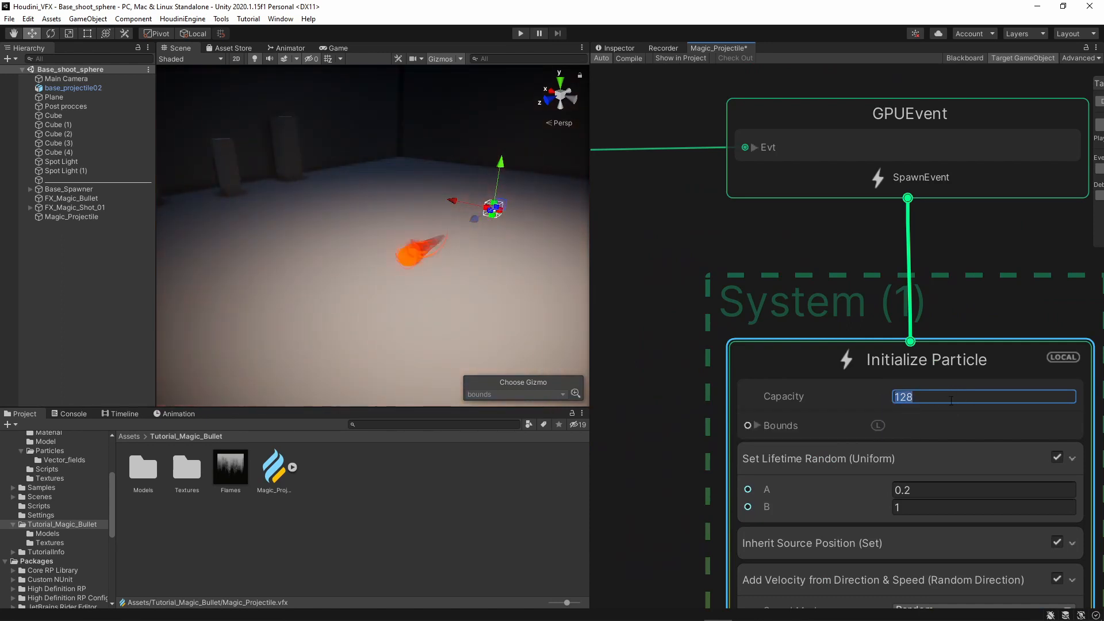
type("10000")
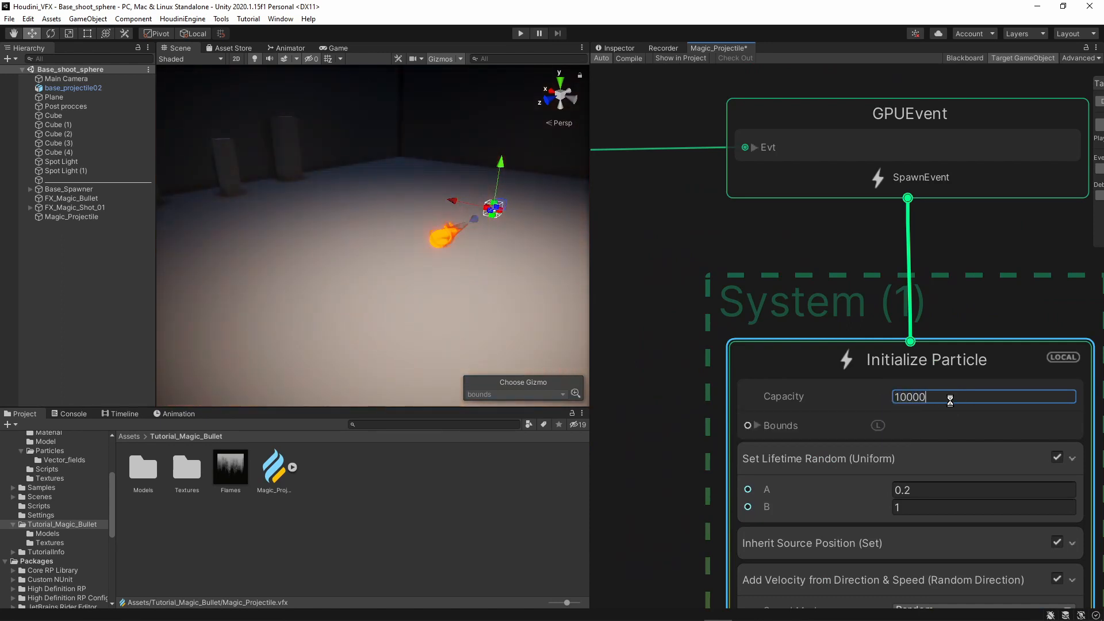
left_click(637, 379)
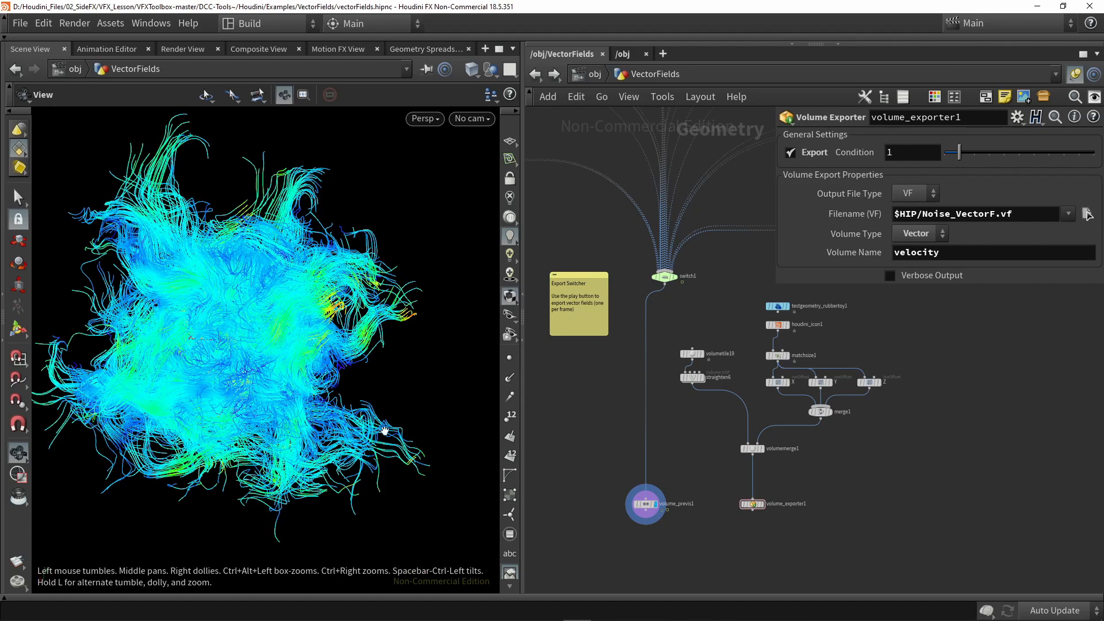
Switch to Houdini, view the vector field preview from another angle, and display the volume at the switch1 node
left_click_drag(384, 431, 270, 428)
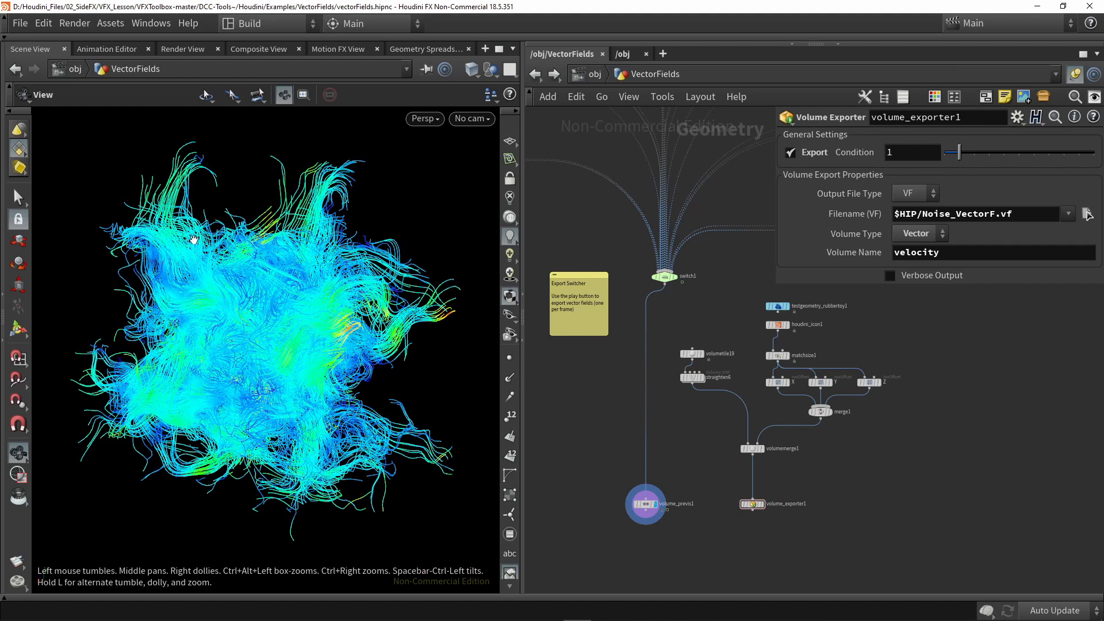
scroll(679, 278, "up", 3)
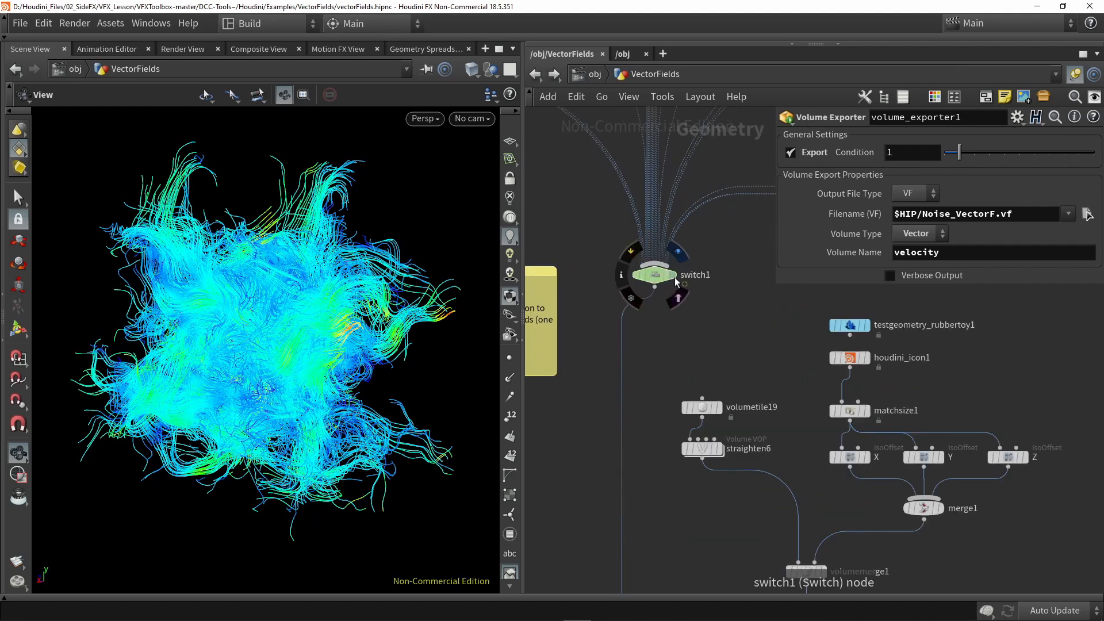
left_click(672, 277)
left_click(656, 278)
left_click_drag(194, 280, 471, 404)
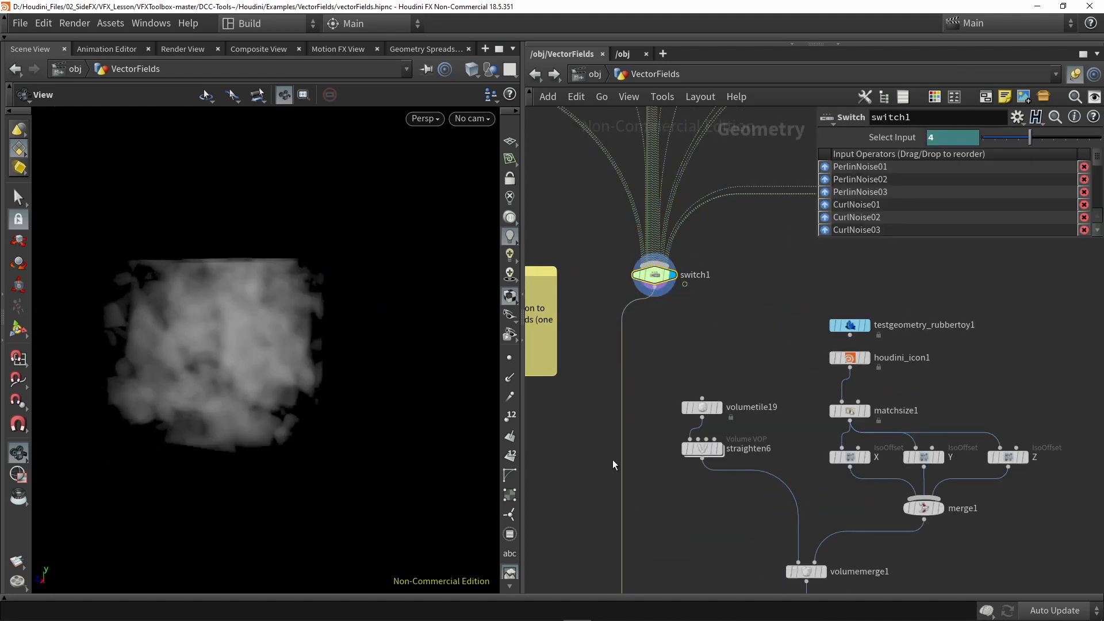
Display the volume_previs1 node again and examine its parameters and the vector field streamlines
middle_click_drag(615, 493, 626, 293)
scroll(639, 472, "up", 2)
left_click(651, 470)
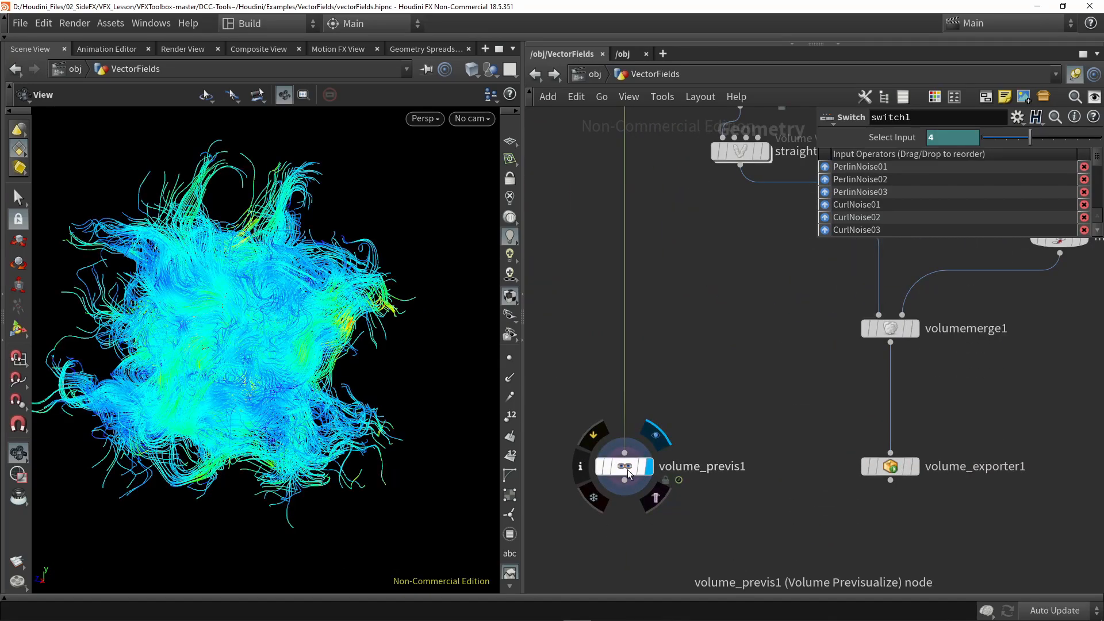
left_click(628, 474)
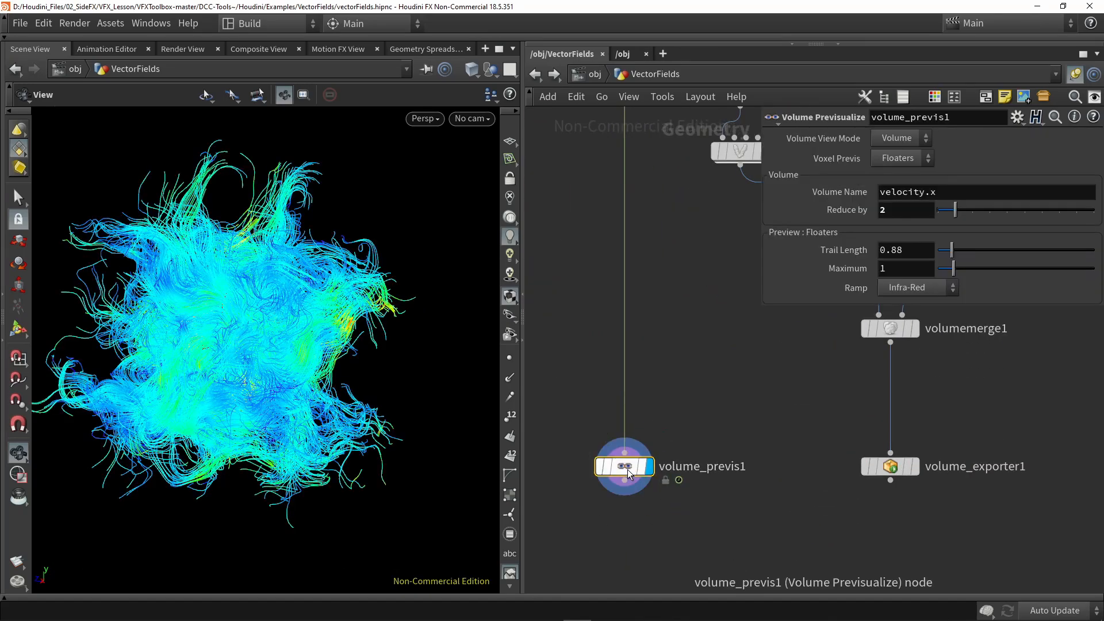
left_click_drag(374, 374, 412, 375)
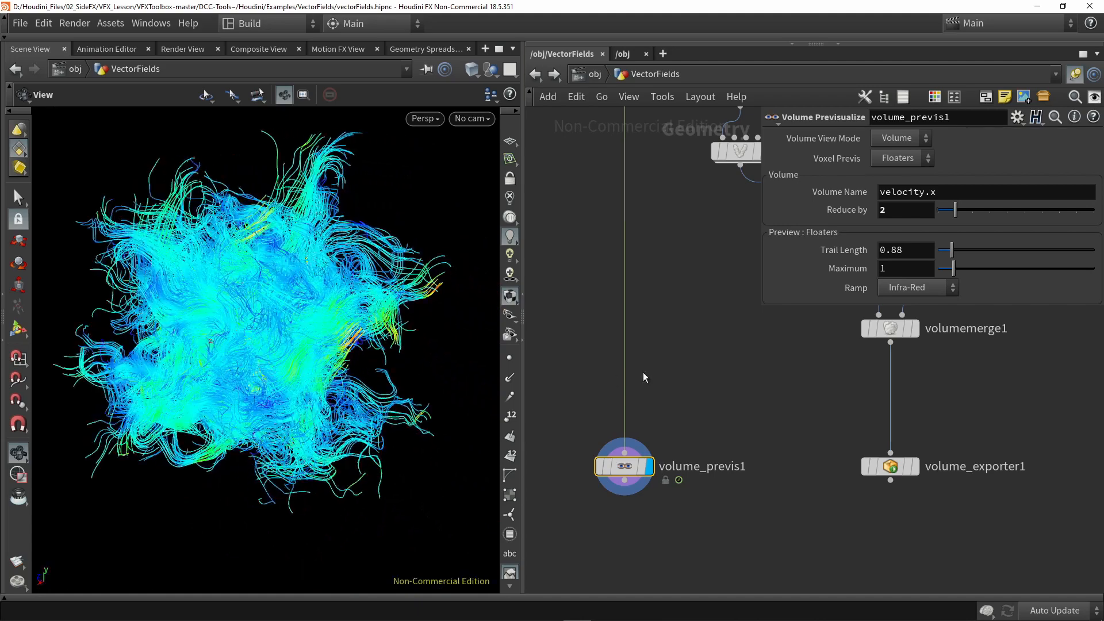
scroll(643, 372, "down", 3)
scroll(646, 422, "down", 3)
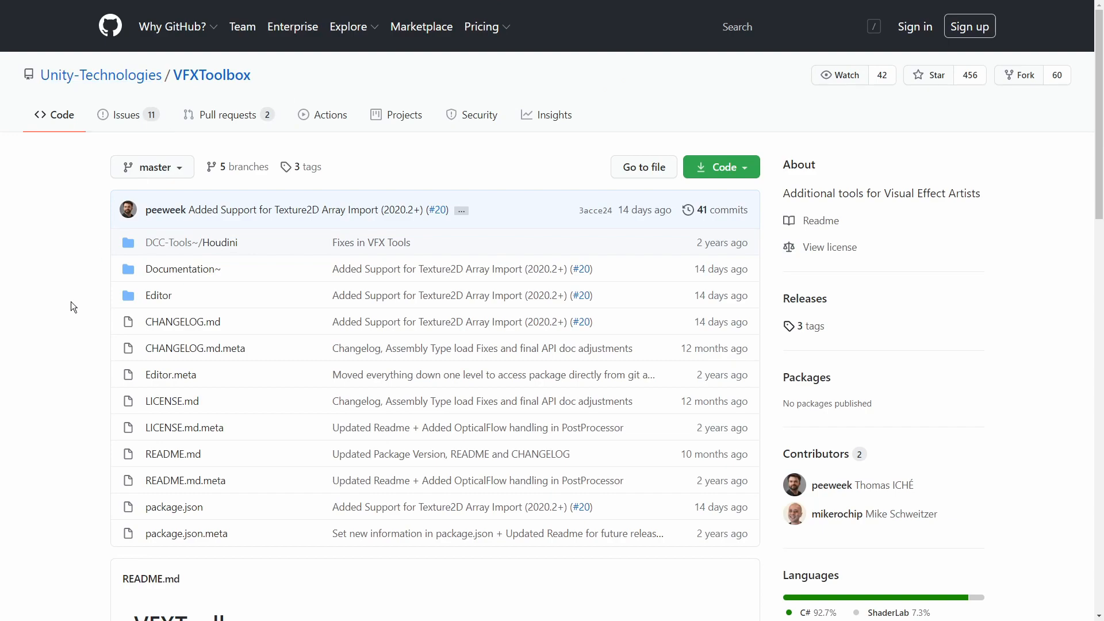
Read the VFXToolbox GitHub README down to the Houdini DCC Tools entries Point Cache and Volume Exporter
scroll(71, 301, "down", 9)
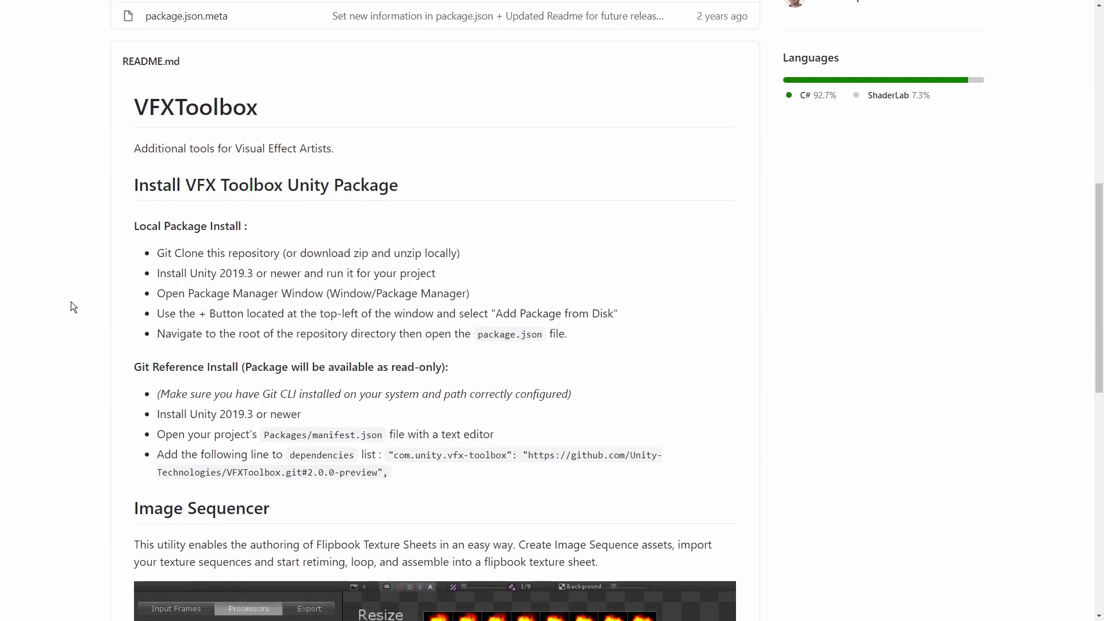
scroll(71, 302, "down", 11)
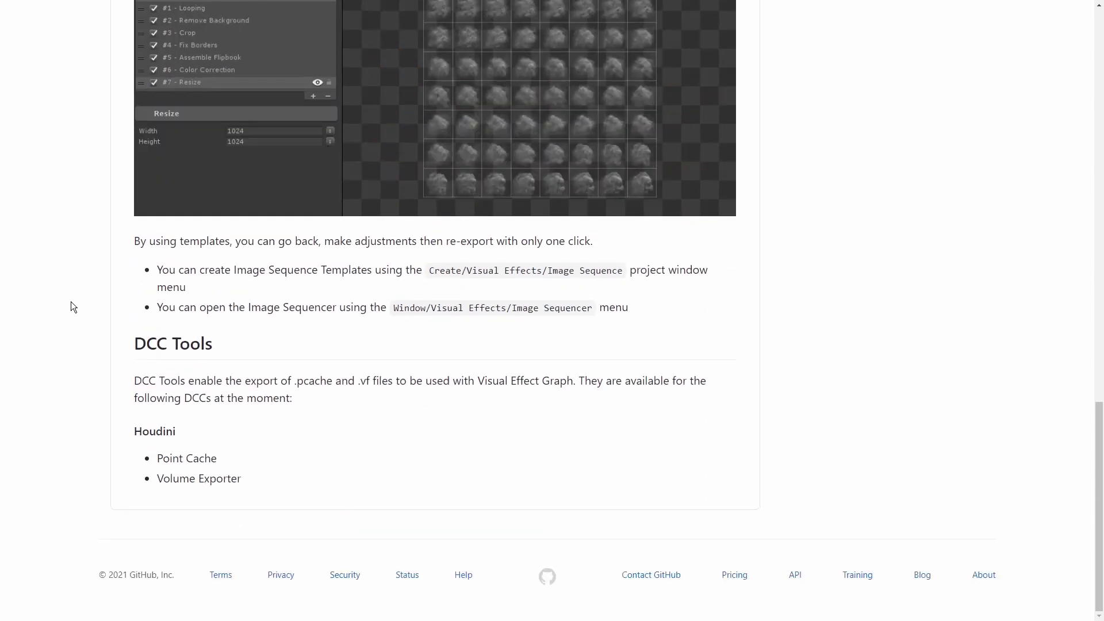
left_click_drag(253, 483, 159, 449)
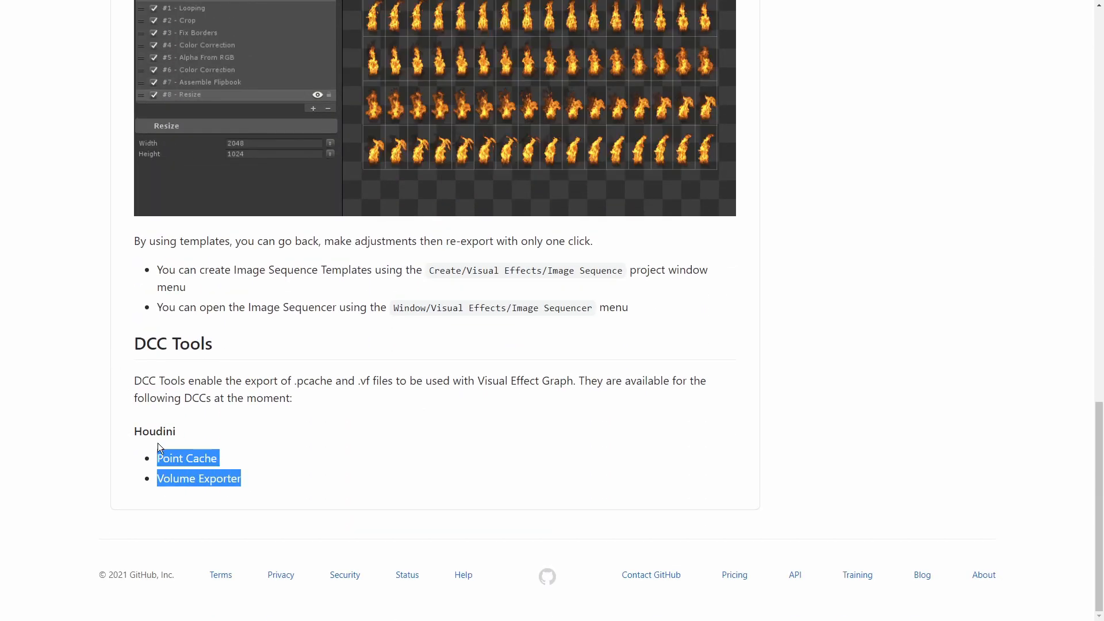
left_click(225, 458)
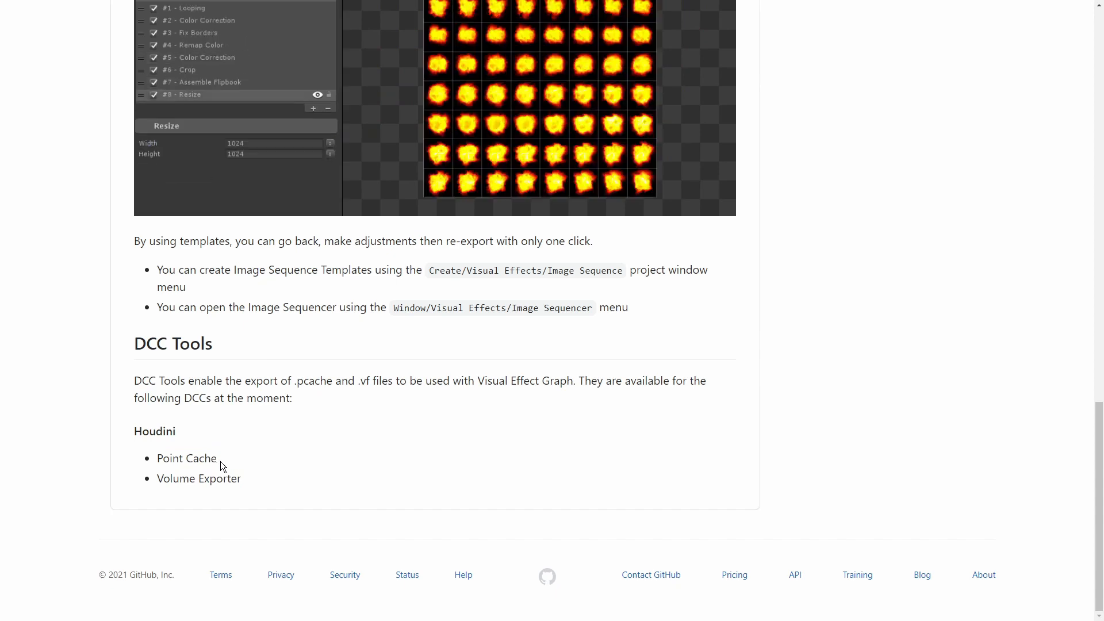
Locate the Volume Exporter entry under Houdini in the README's DCC Tools section
left_click_drag(244, 481, 156, 480)
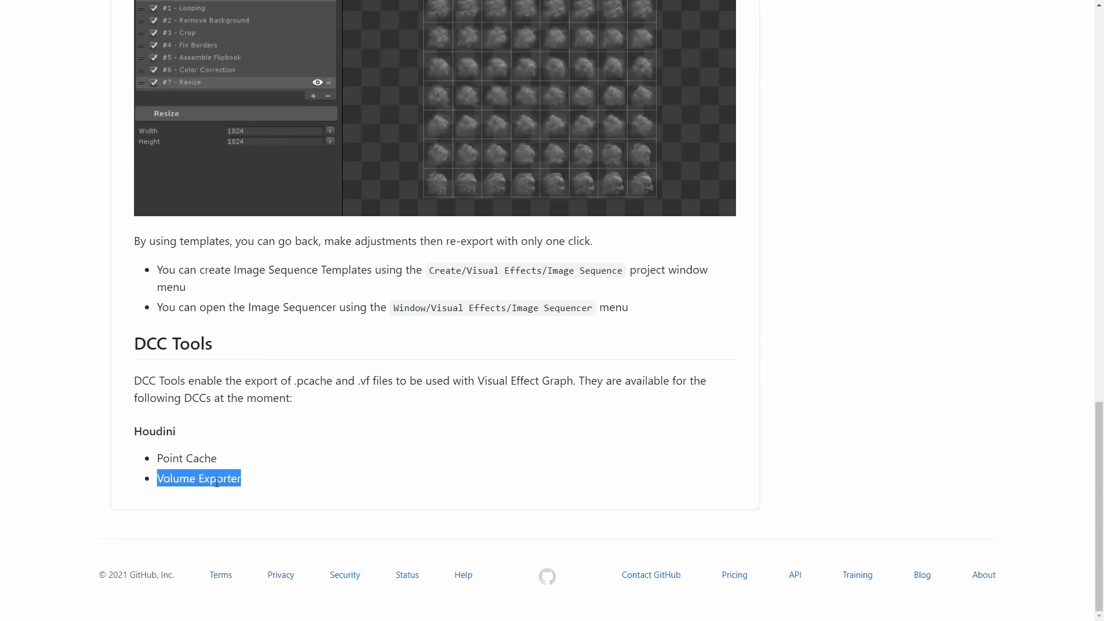
left_click(267, 484)
left_click_drag(261, 483, 159, 485)
scroll(255, 482, "up", 5)
scroll(246, 484, "up", 15)
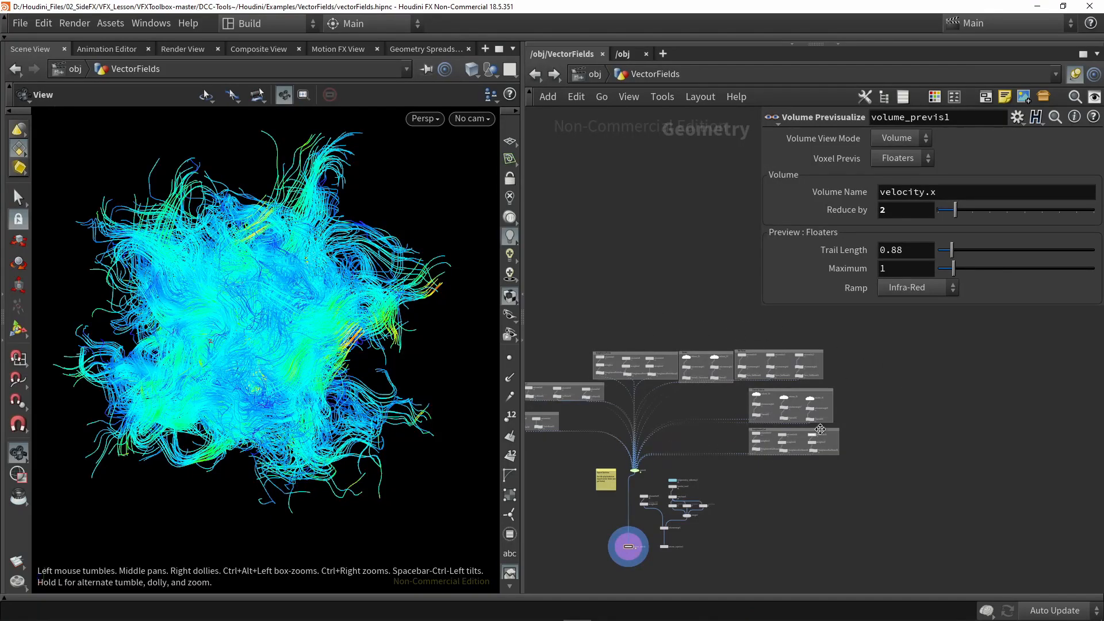
Switch to Houdini and examine the volume at the volumemerge1 node from a slightly different angle
scroll(654, 556, "up", 10)
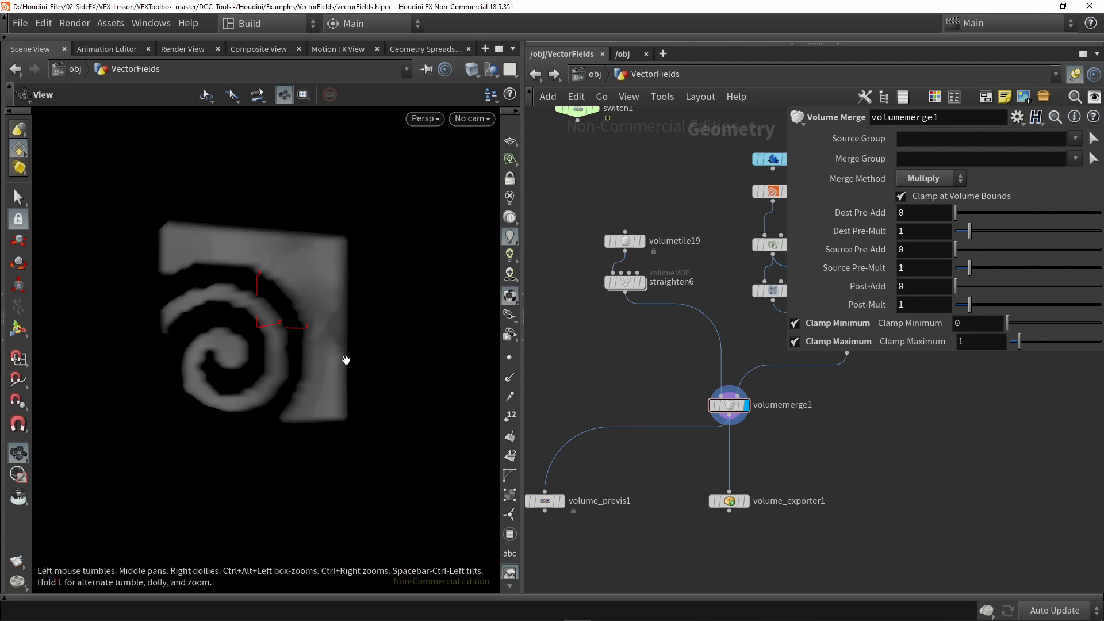
left_click_drag(347, 360, 349, 328)
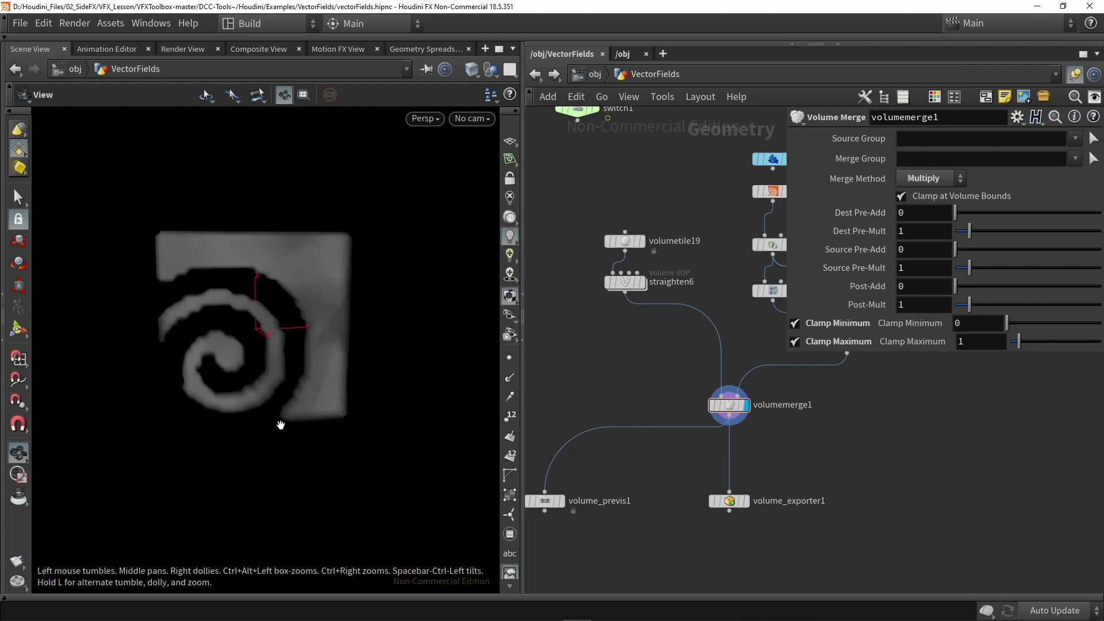
scroll(826, 363, "down", 2)
Shrink the parameter pane, display the volumetile19 and straighten6 volumes, and view the straightened noise from another angle
left_click_drag(789, 355, 918, 314)
middle_click_drag(615, 260, 692, 314)
scroll(681, 395, "up", 3)
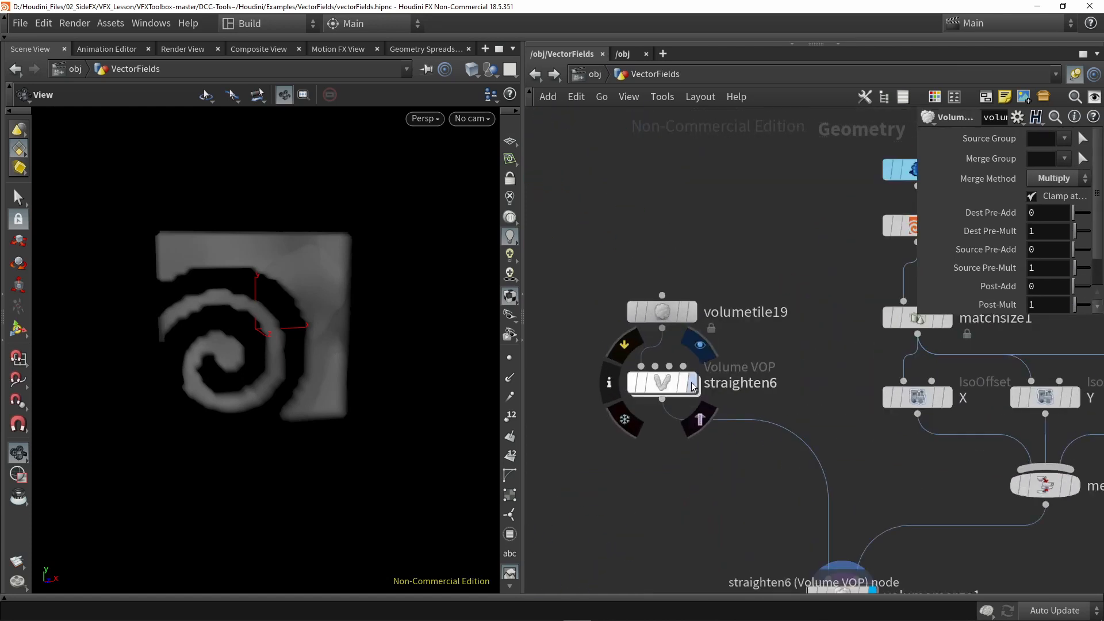
left_click(690, 312)
left_click(668, 315)
left_click(693, 383)
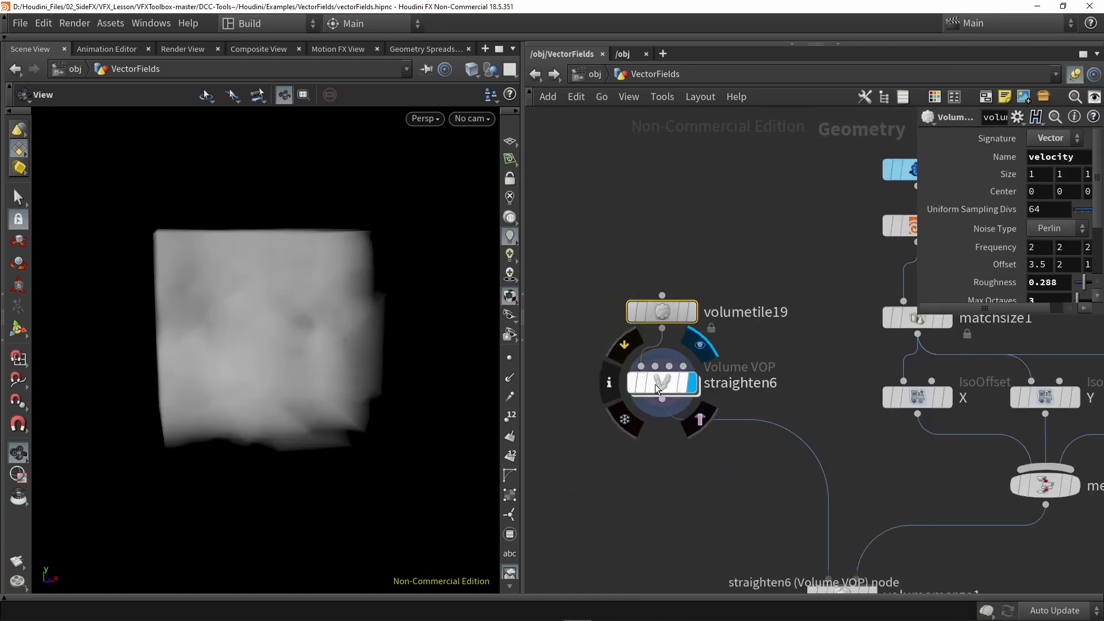
left_click(665, 384)
left_click_drag(252, 343, 308, 333)
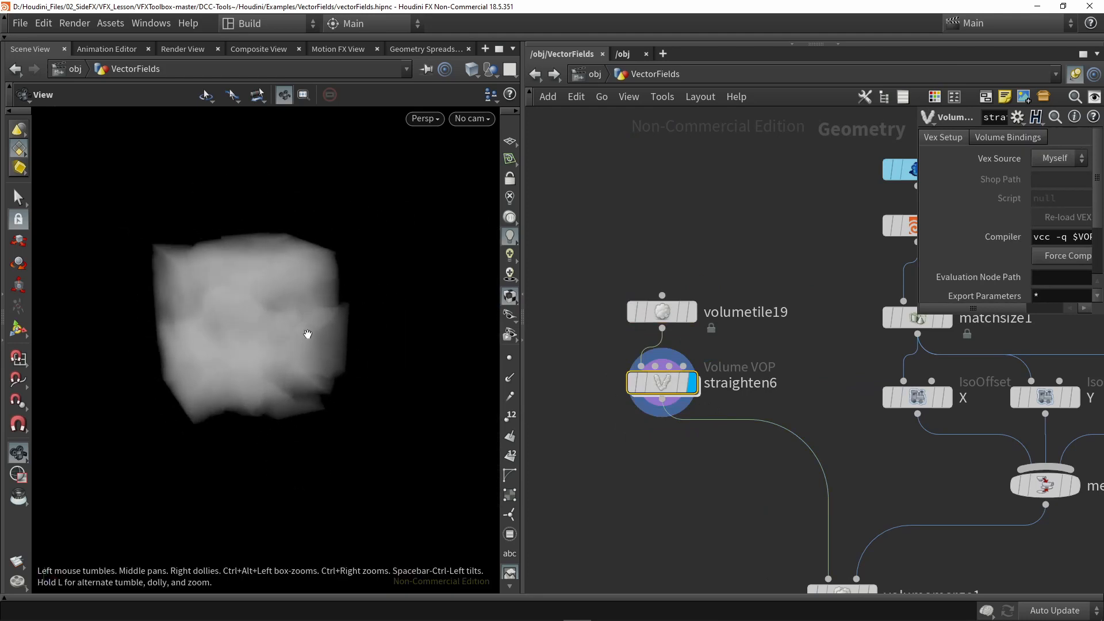
Select volumetile19 and straighten6 and compare them with the nodes of the straightened Perlin noise examples feeding switch1
middle_click_drag(546, 250, 544, 325)
left_click_drag(544, 326, 723, 502)
scroll(715, 246, "down", 5)
middle_click_drag(720, 231, 724, 433)
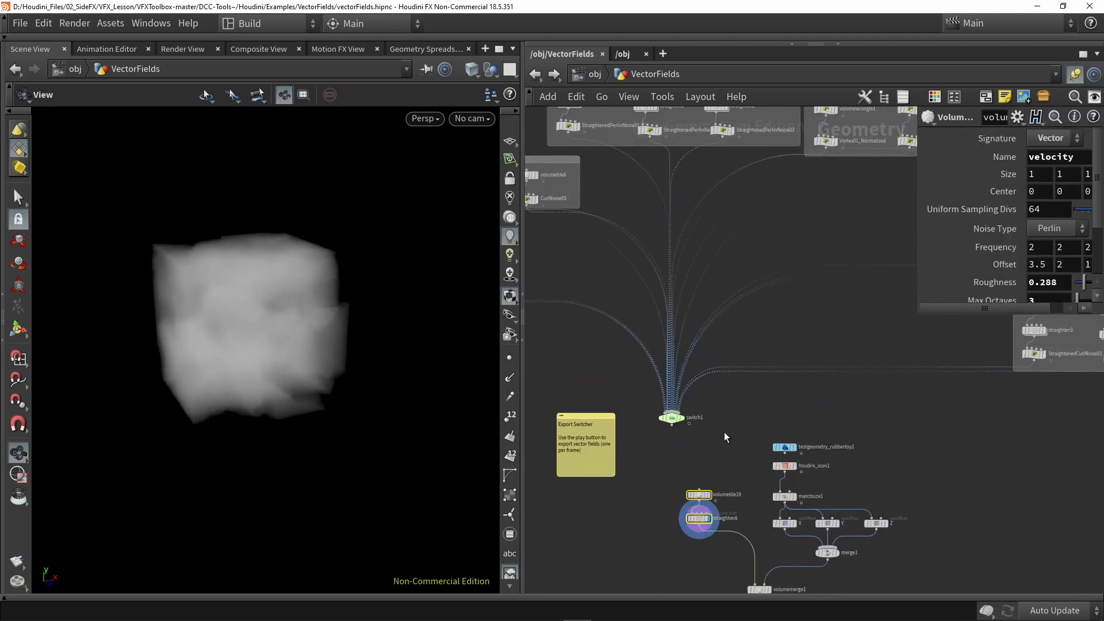
middle_click_drag(696, 161, 683, 345)
scroll(690, 322, "up", 5)
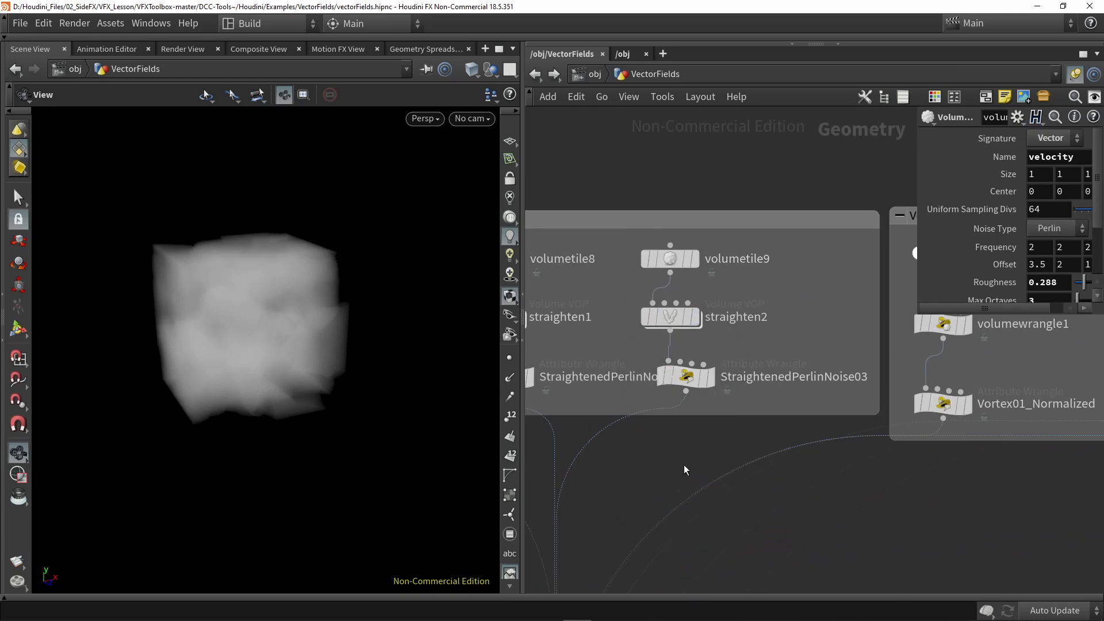
middle_click_drag(684, 569, 713, 278)
scroll(713, 279, "down", 4)
middle_click_drag(721, 519, 717, 378)
scroll(678, 451, "up", 5)
Display volumetile19 and enlarge the parameter pane to read its noise and flow settings
left_click(686, 512)
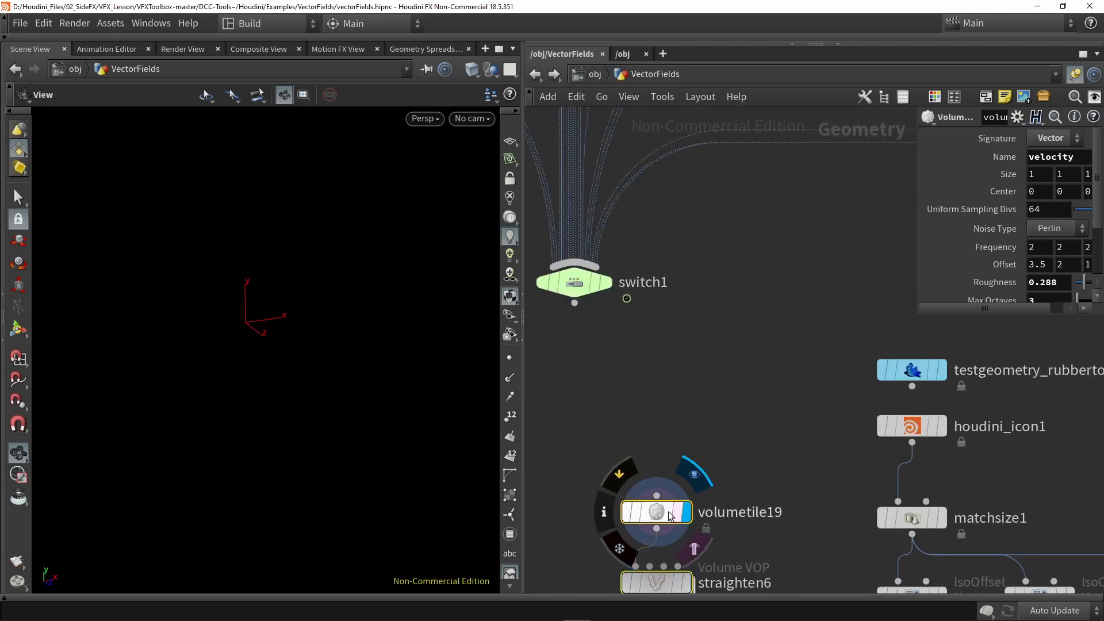
middle_click_drag(670, 516, 647, 361)
left_click_drag(918, 313, 713, 435)
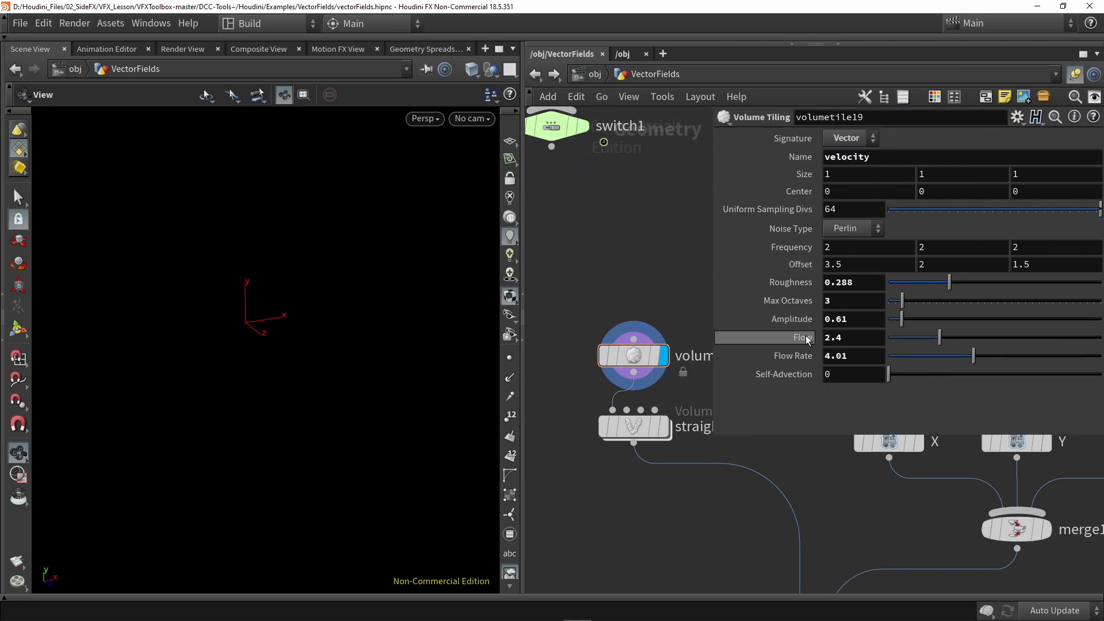
Display straighten6, examine its parameters and inner VEX network, and return to the VectorFields network
middle_click_drag(664, 415, 625, 420)
left_click(624, 426)
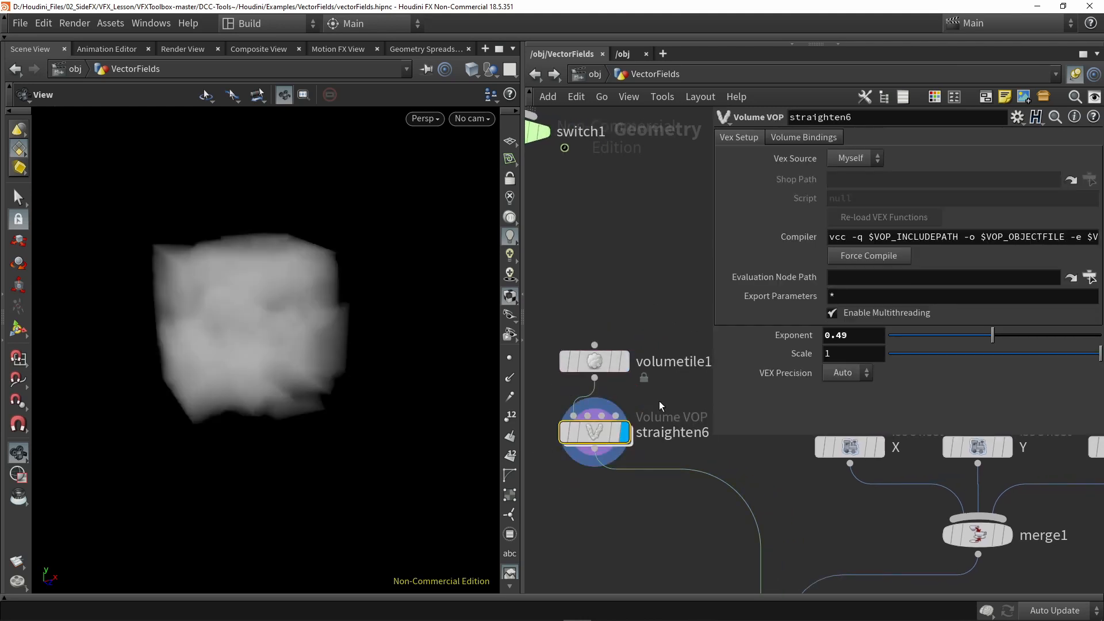
left_click_drag(713, 439, 663, 304)
middle_click_drag(599, 331, 709, 328)
scroll(818, 212, "down", 3)
double_click(682, 440)
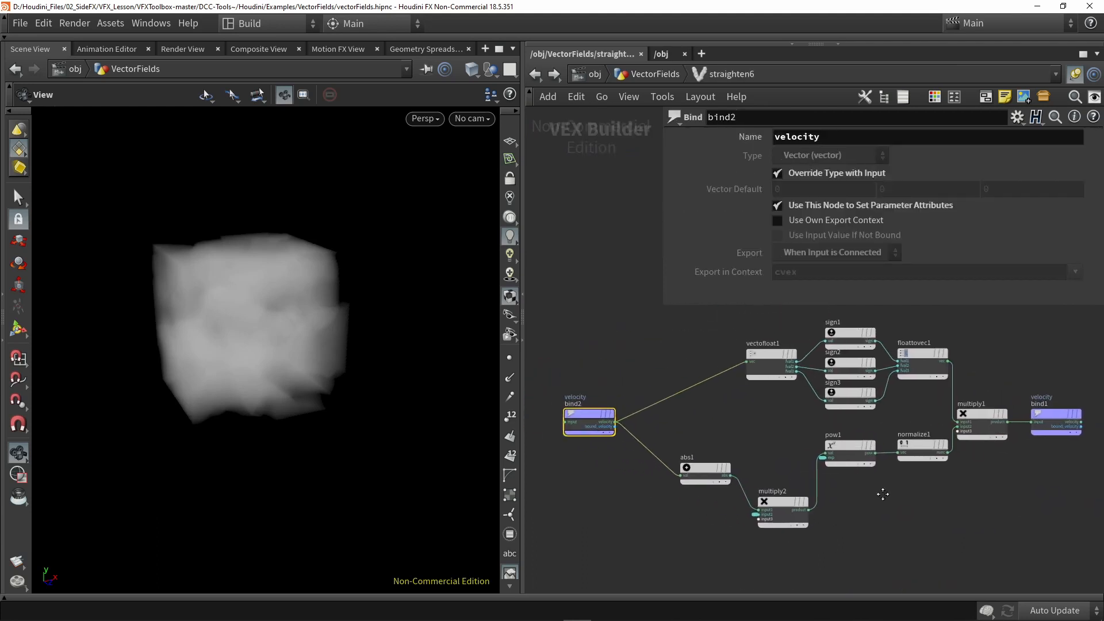
key("u")
middle_click_drag(643, 464, 708, 455)
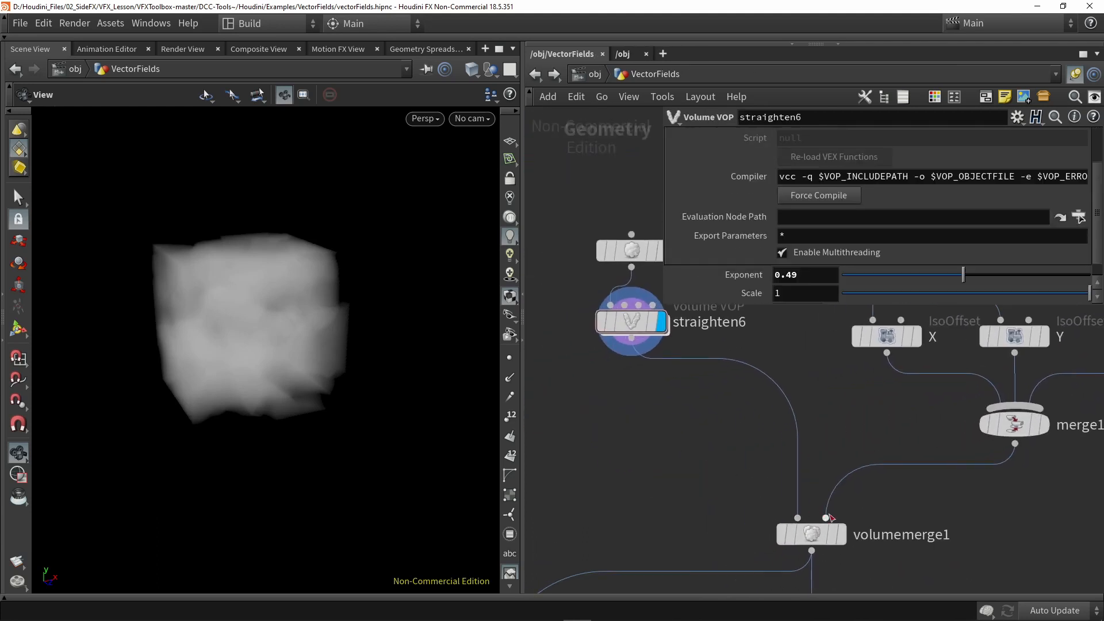
Display the volumemerge1 result and the source geometry at houdini_icon1, viewing both in the viewport
left_click(841, 534)
left_click(817, 538)
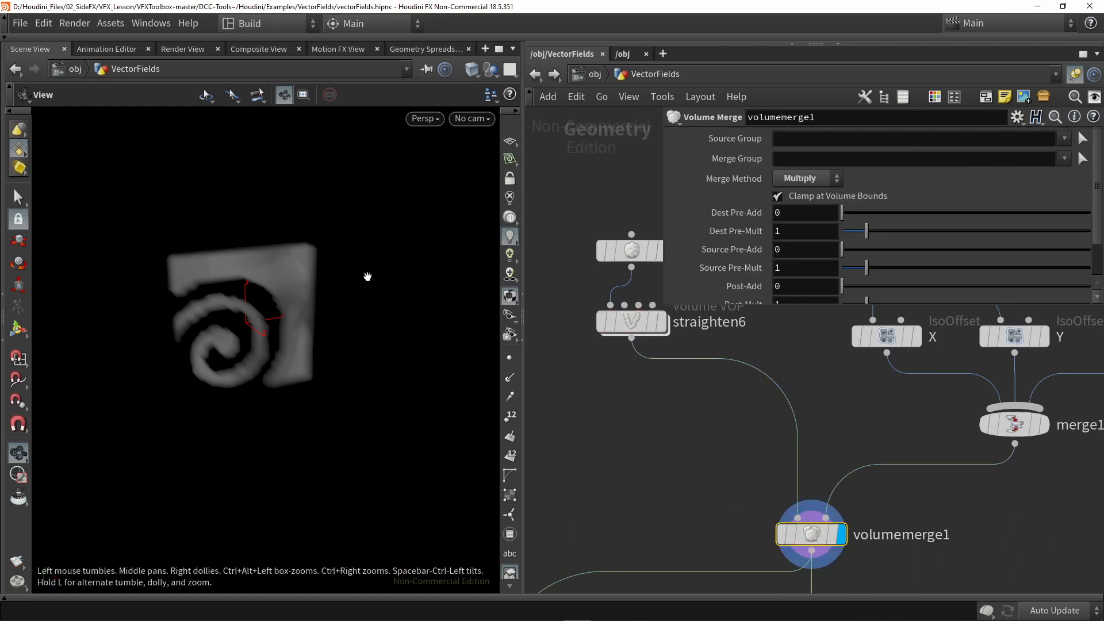
scroll(670, 426, "down", 1)
middle_click_drag(737, 397, 667, 441)
scroll(730, 391, "down", 1)
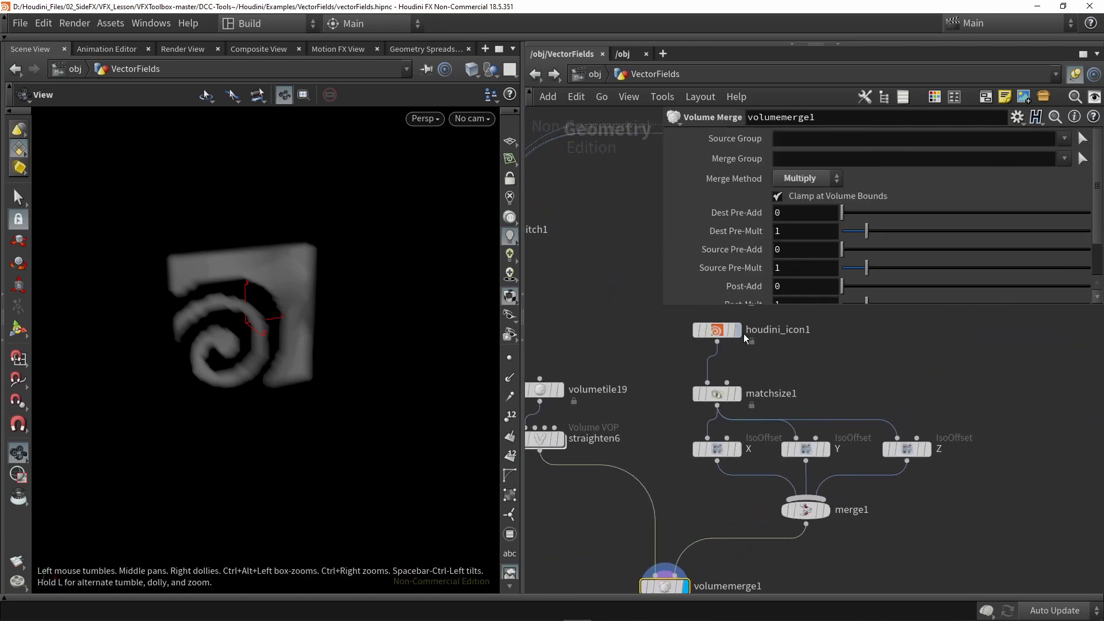
left_click(738, 327)
mouse_move(307, 311)
left_mouse_down()
mouse_move(281, 290)
mouse_move(403, 285)
mouse_move(276, 298)
mouse_move(309, 299)
left_mouse_up()
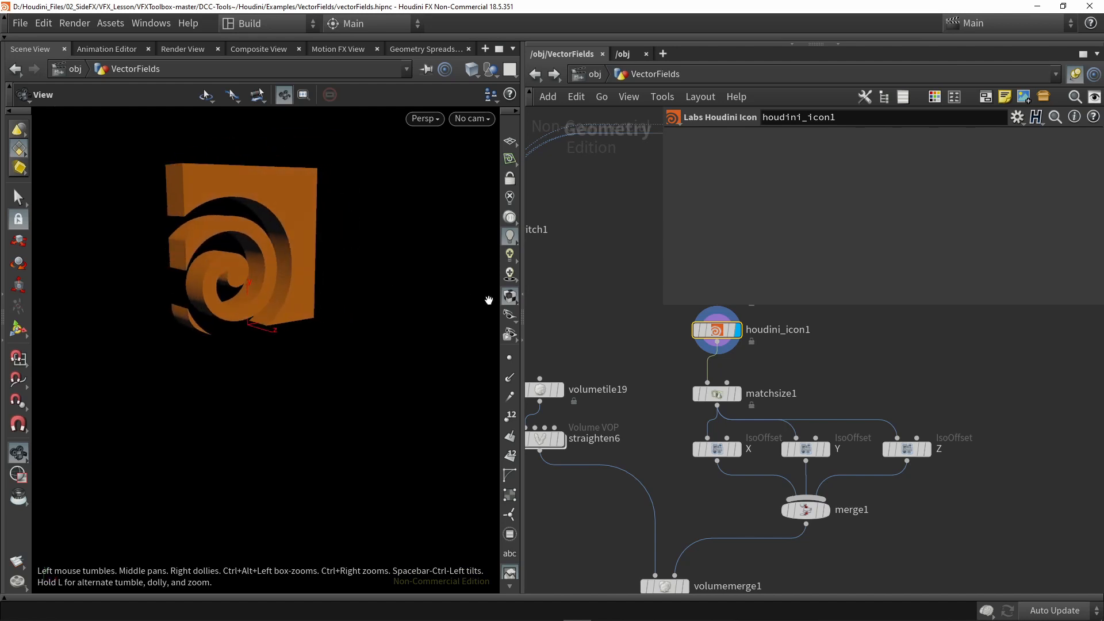
Display matchsize1 and examine its Size values and the logo inside its bounding box
left_click(737, 394)
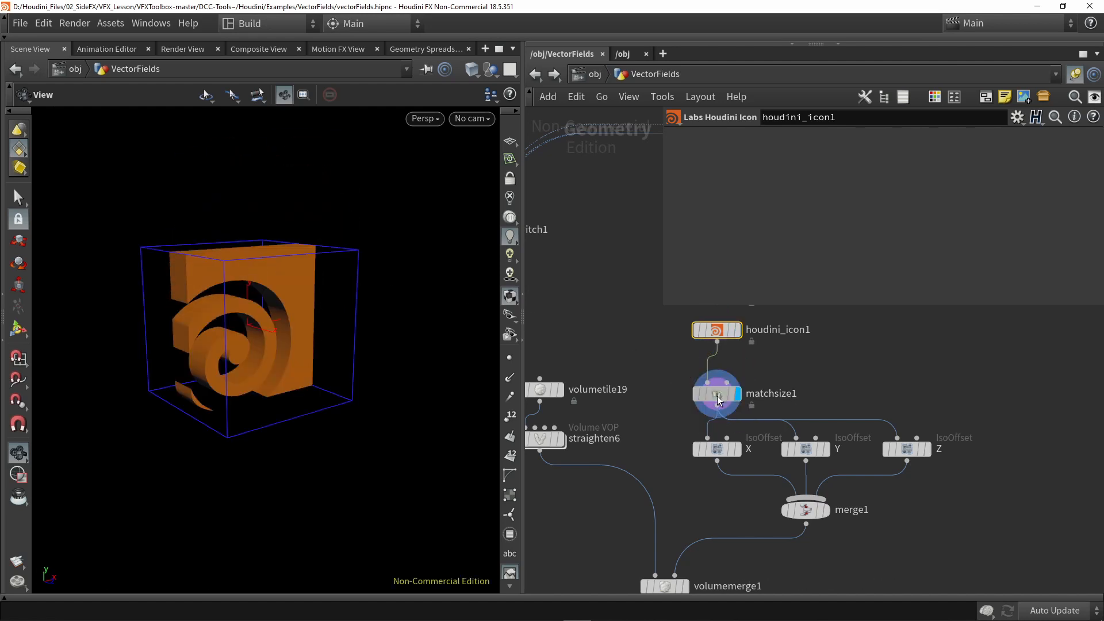
left_click(718, 397)
left_click_drag(298, 370, 322, 343)
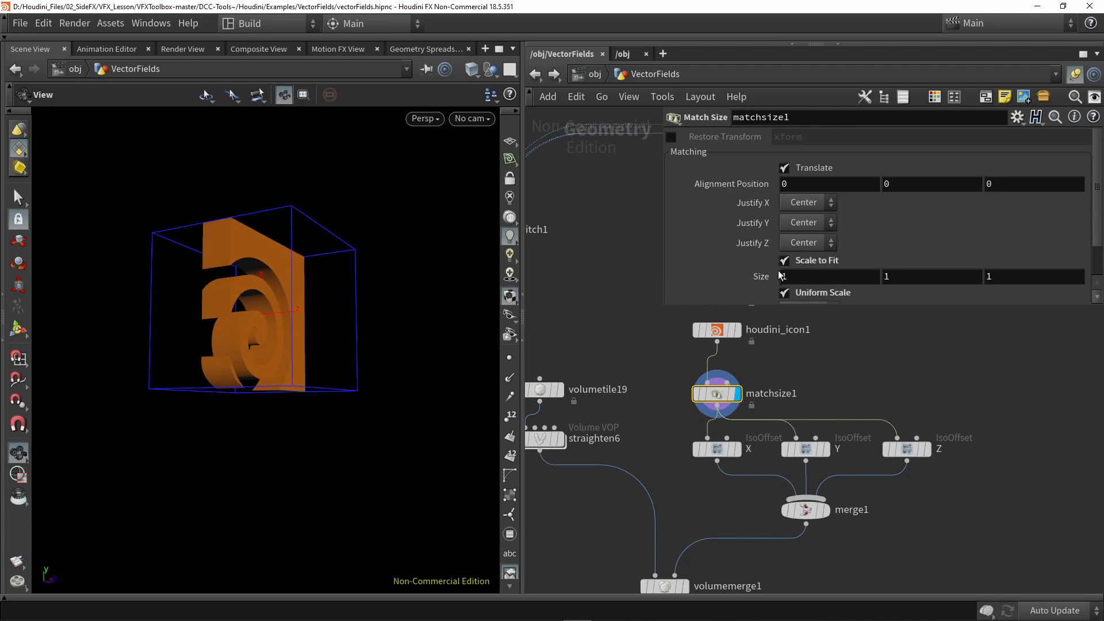
left_click_drag(783, 276, 754, 281)
key("Tab")
Display the IsoOffset volumes X, Y and Z one after another and check their velocity component names
middle_click_drag(744, 456, 685, 426)
left_click(682, 426)
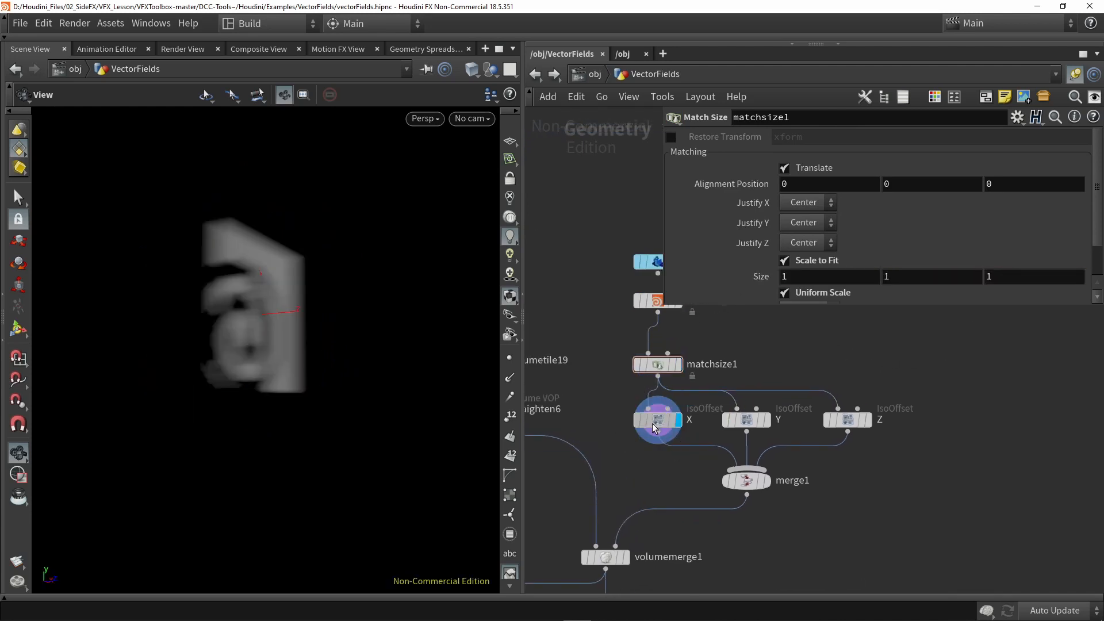
triple_click(830, 182)
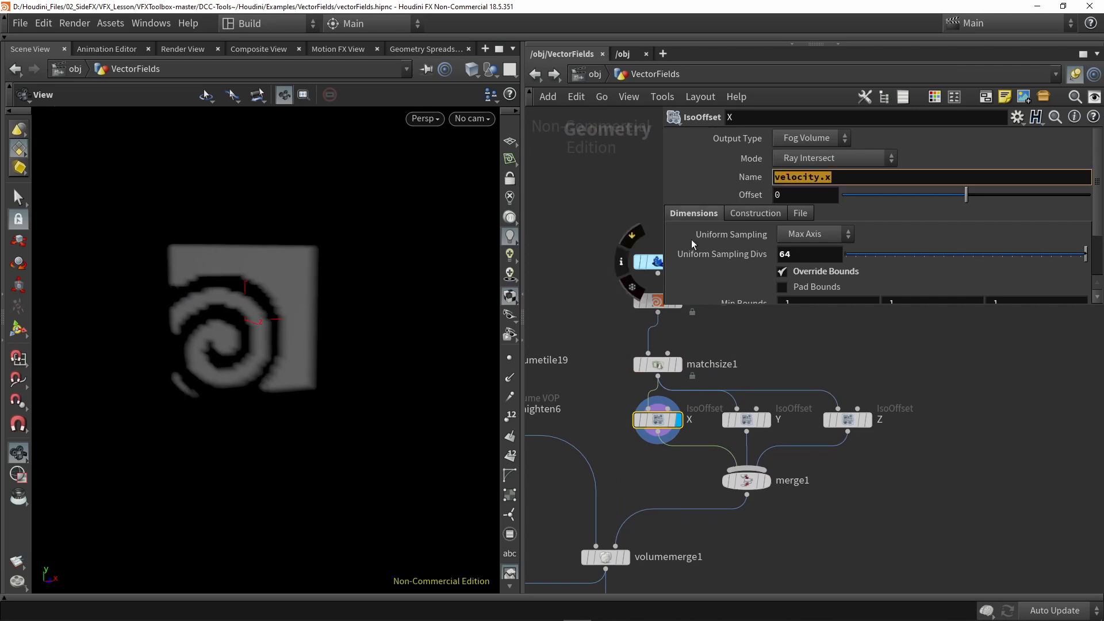
left_click(767, 420)
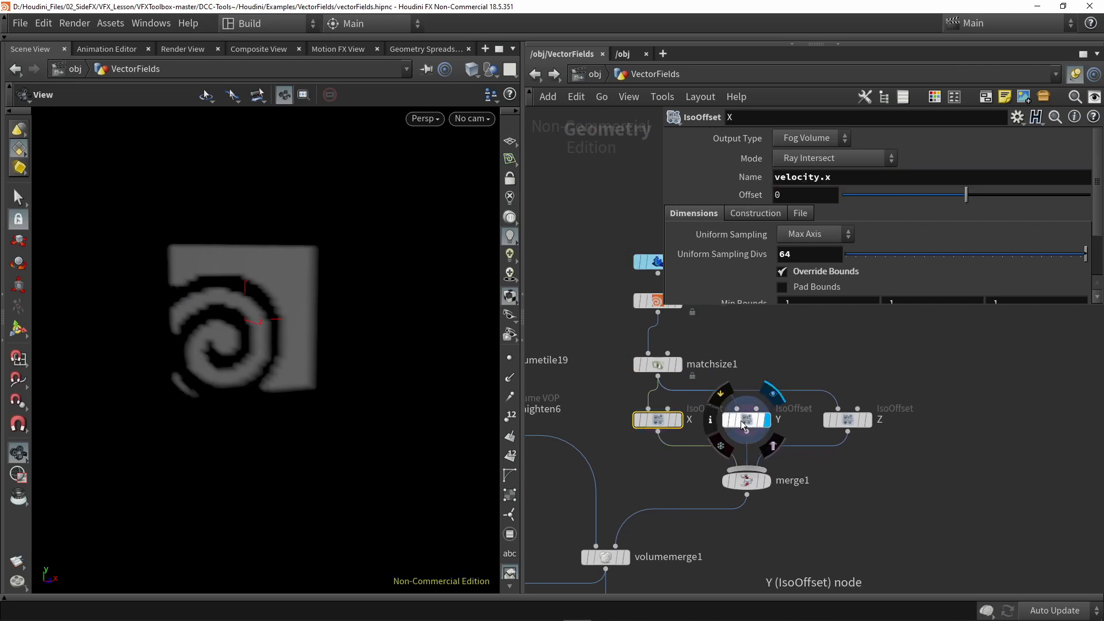
left_click(870, 421)
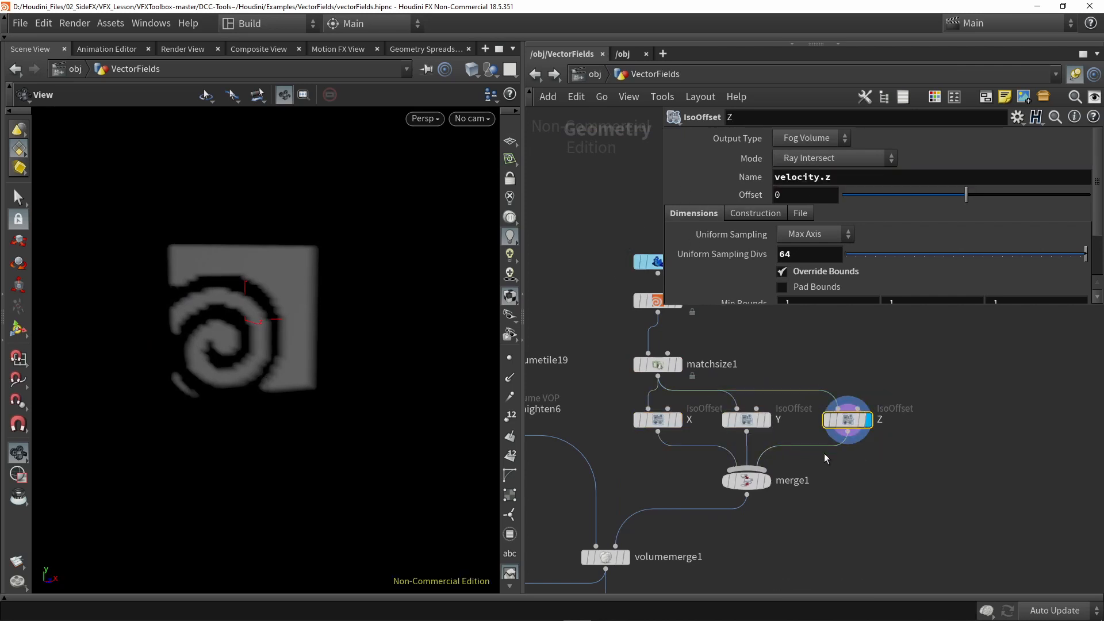
Display merge1, check the volume info of straighten6, and display volumemerge1 to read its Merge Method
left_click(765, 480)
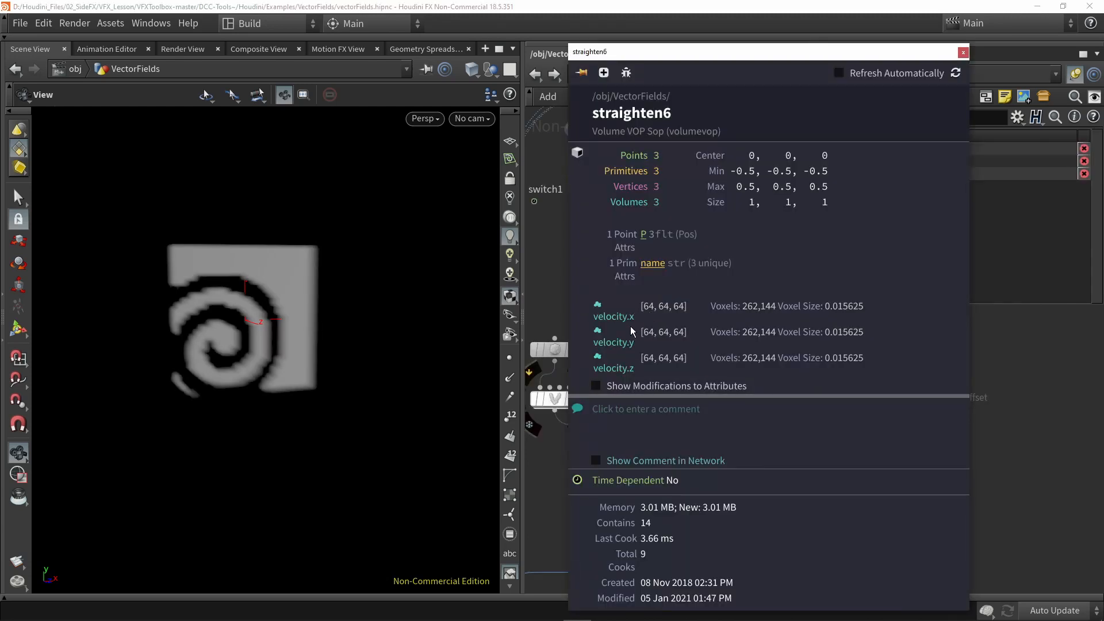
middle_click_drag(638, 323, 630, 384)
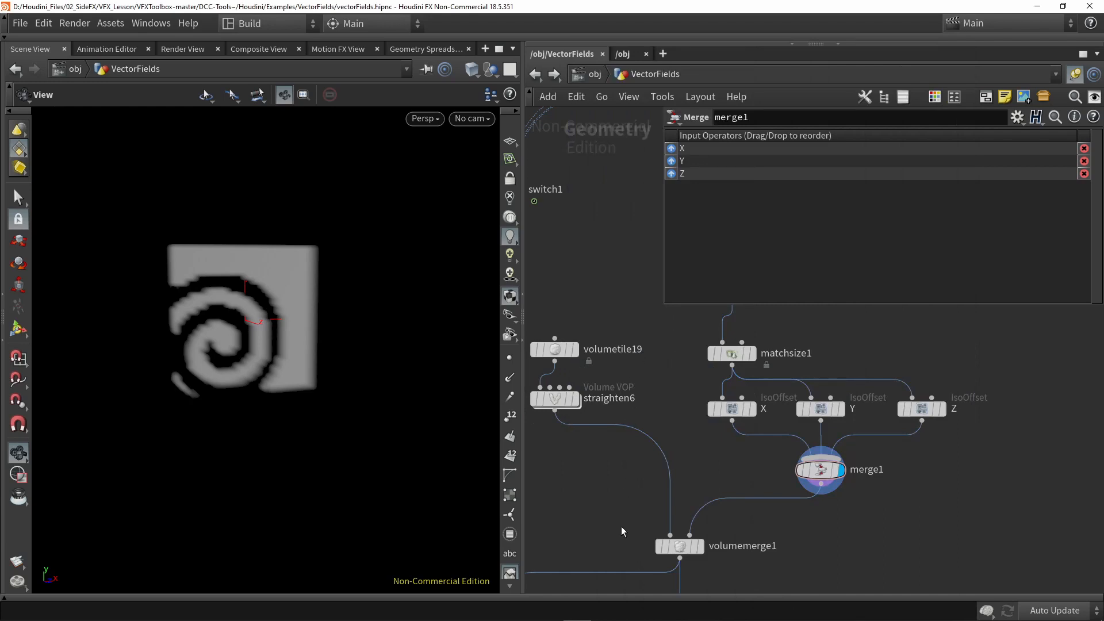
middle_click_drag(621, 534, 632, 440)
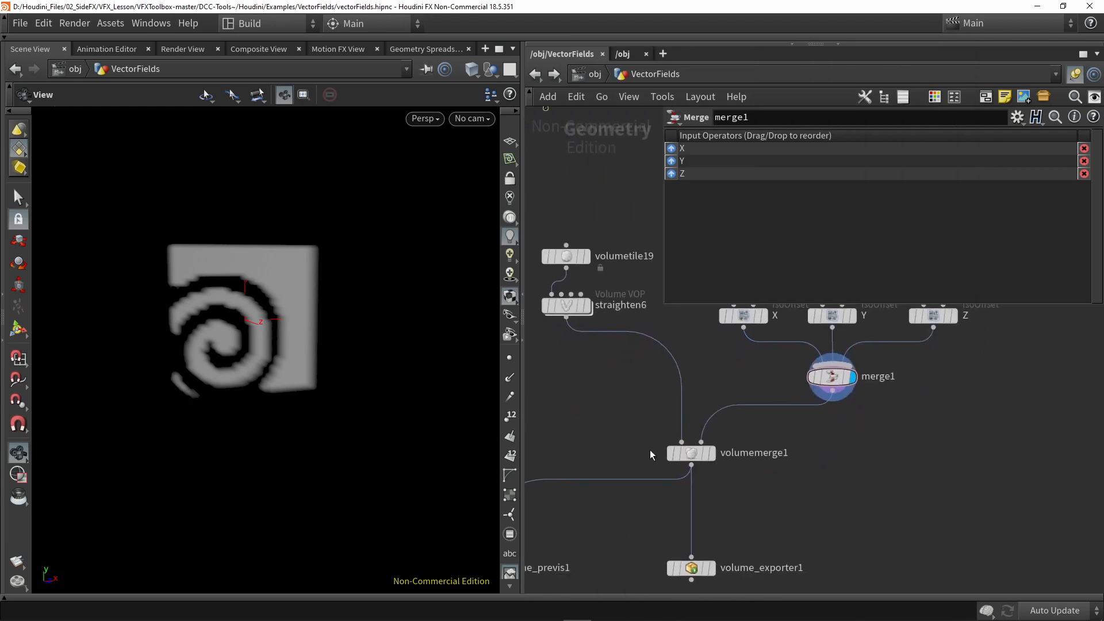
left_click(711, 457)
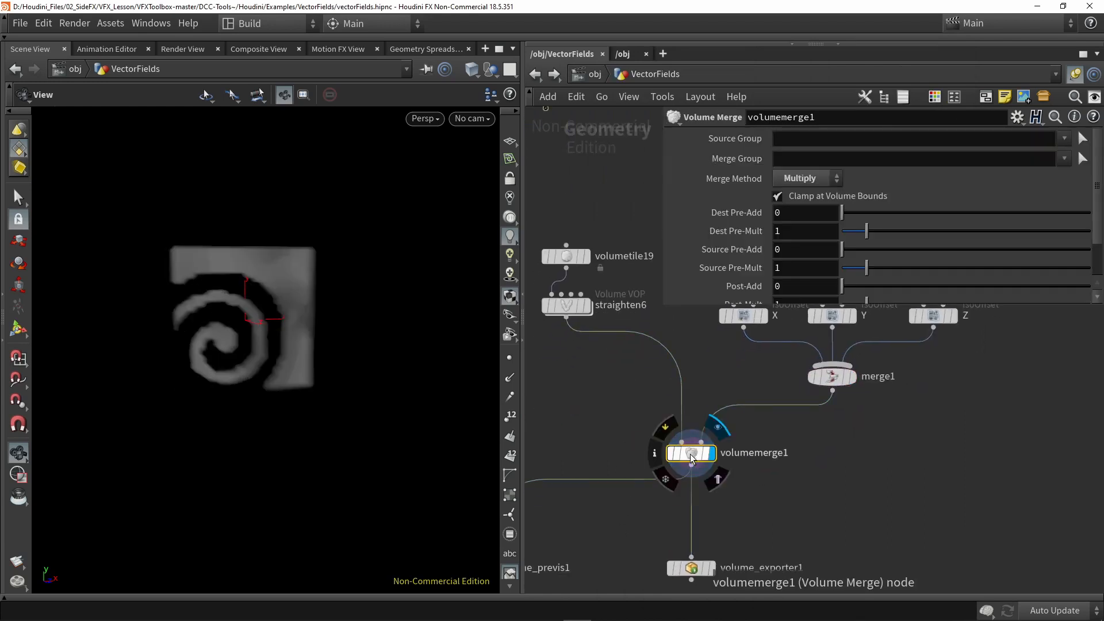
left_click_drag(692, 457, 693, 465)
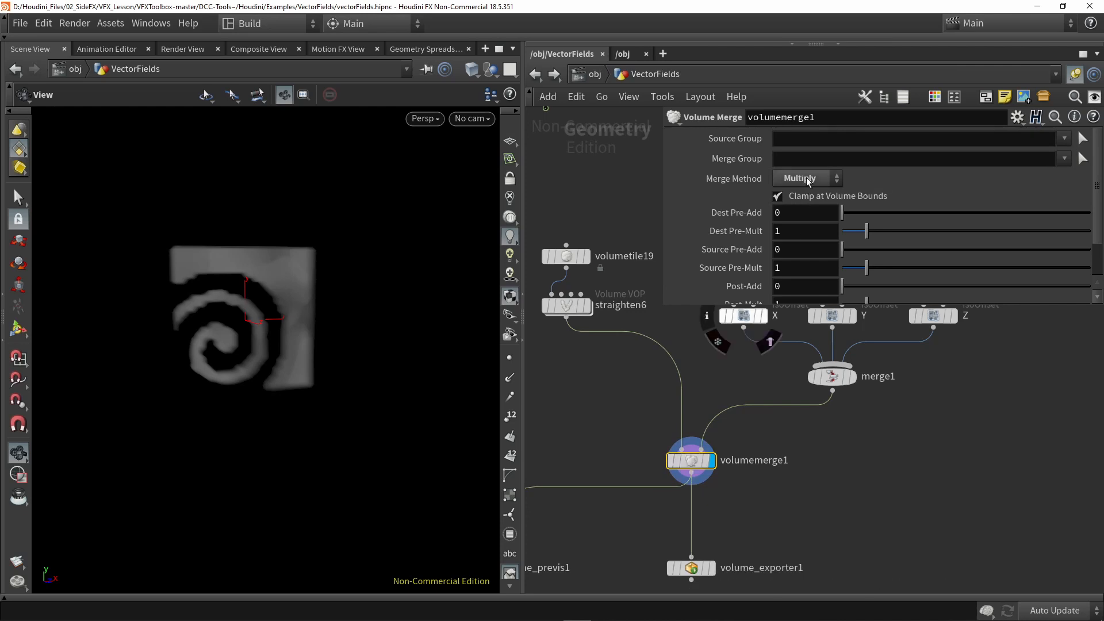
Compare the merge1, straighten6 and volumemerge1 volumes from side and front angles, toggling wire-over-shaded display on merge1
left_click(851, 376)
key("shift+w")
left_click_drag(292, 337, 276, 302)
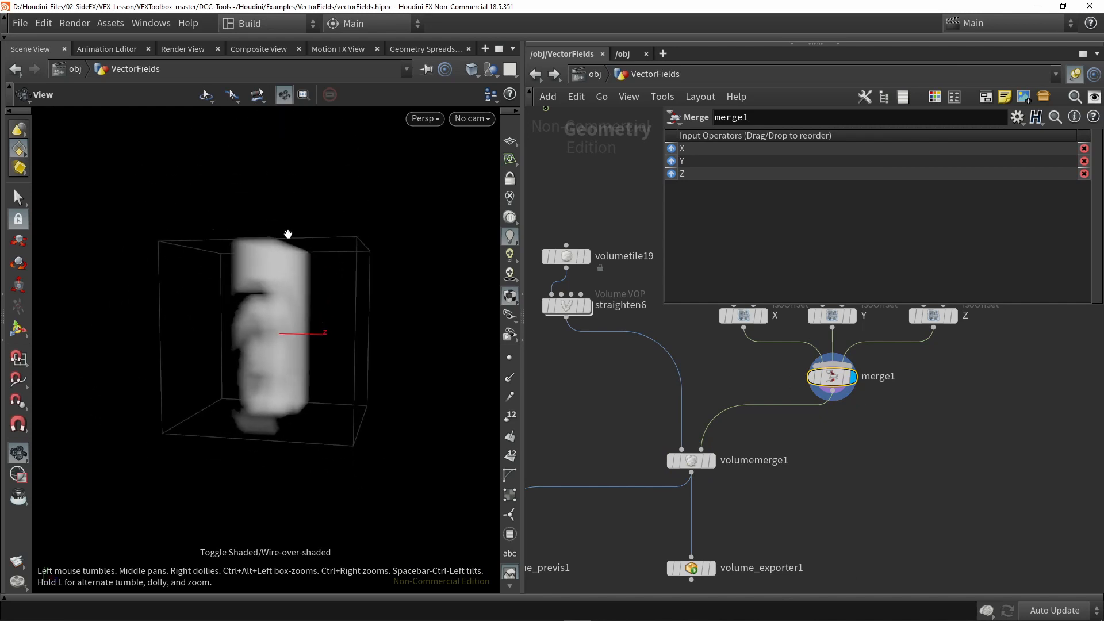
left_click_drag(376, 433, 418, 398)
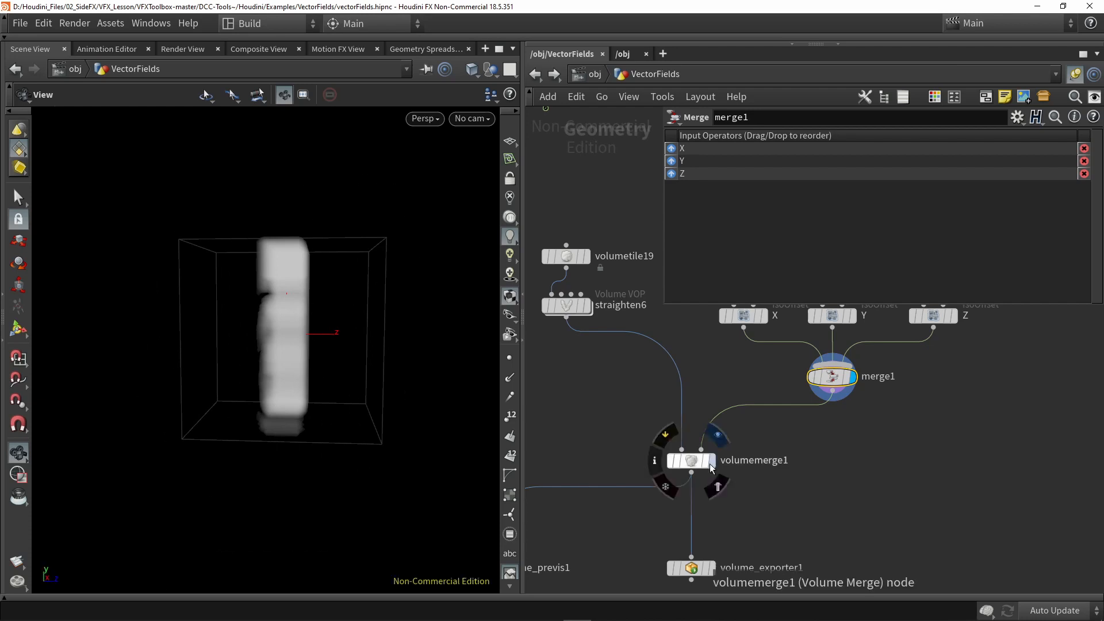
left_click(586, 305)
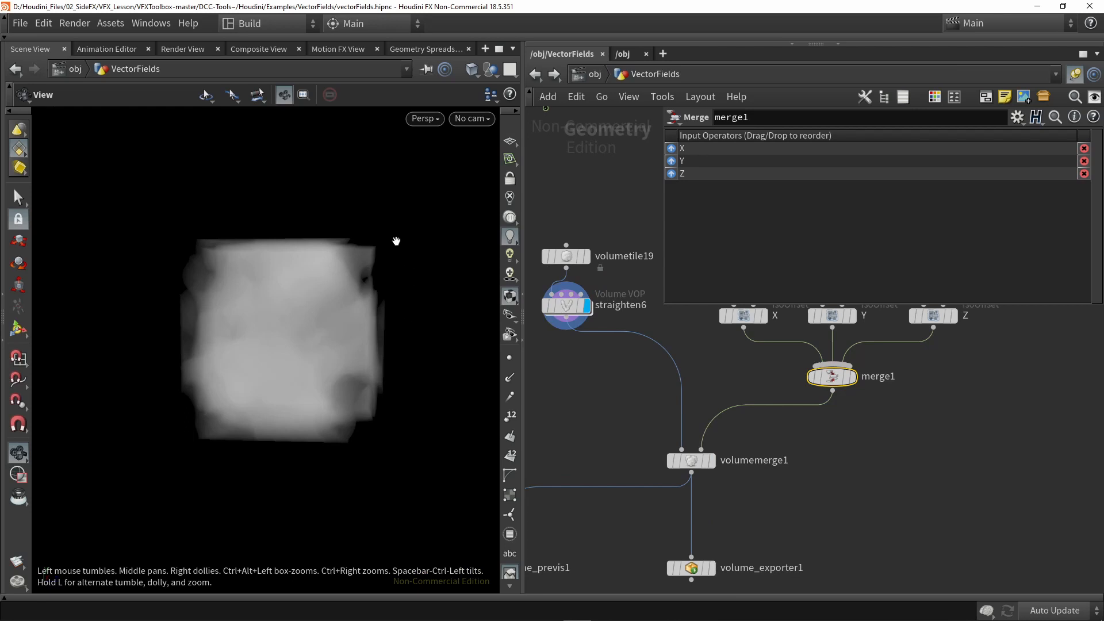
left_click(711, 460)
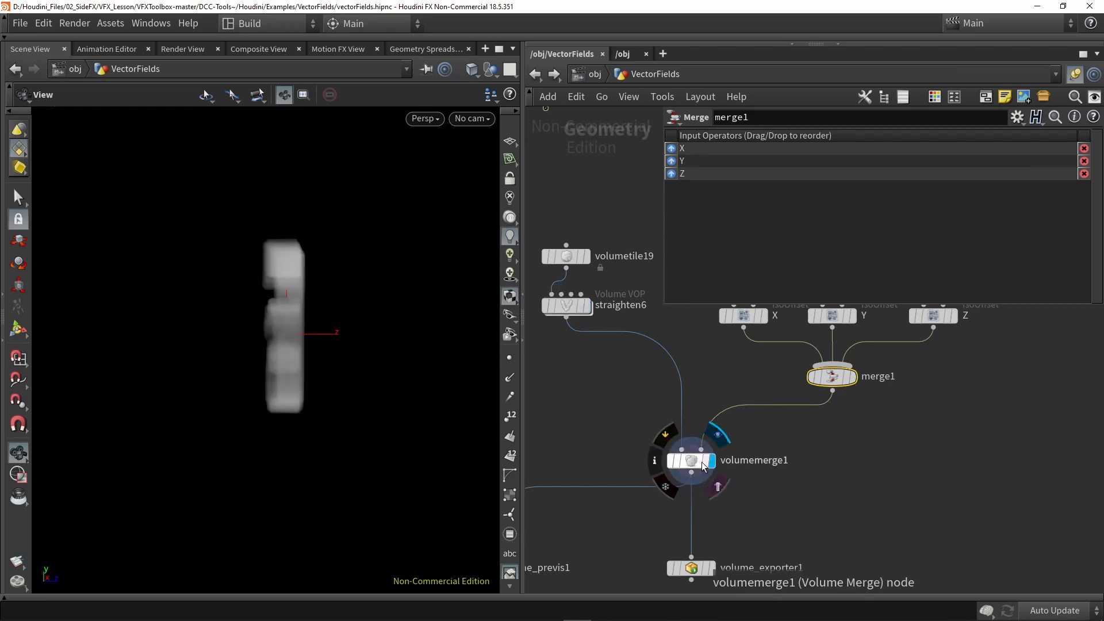
left_click(694, 460)
left_click_drag(369, 376, 293, 220)
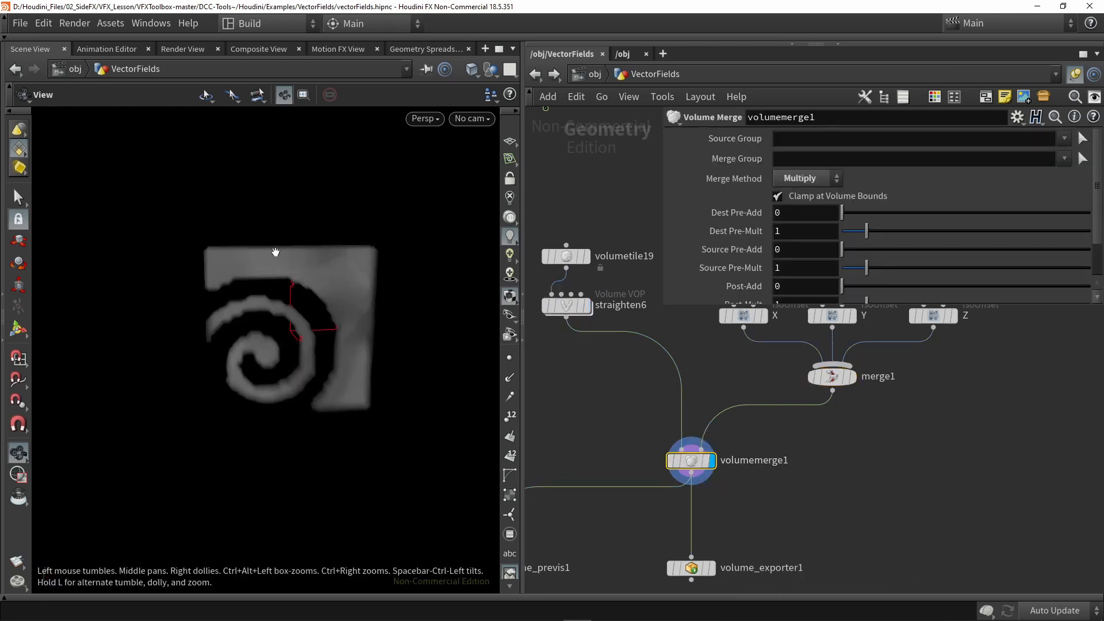
Check the node info of volumemerge1 and display the volume_previs1 streamline preview
middle_click(679, 463)
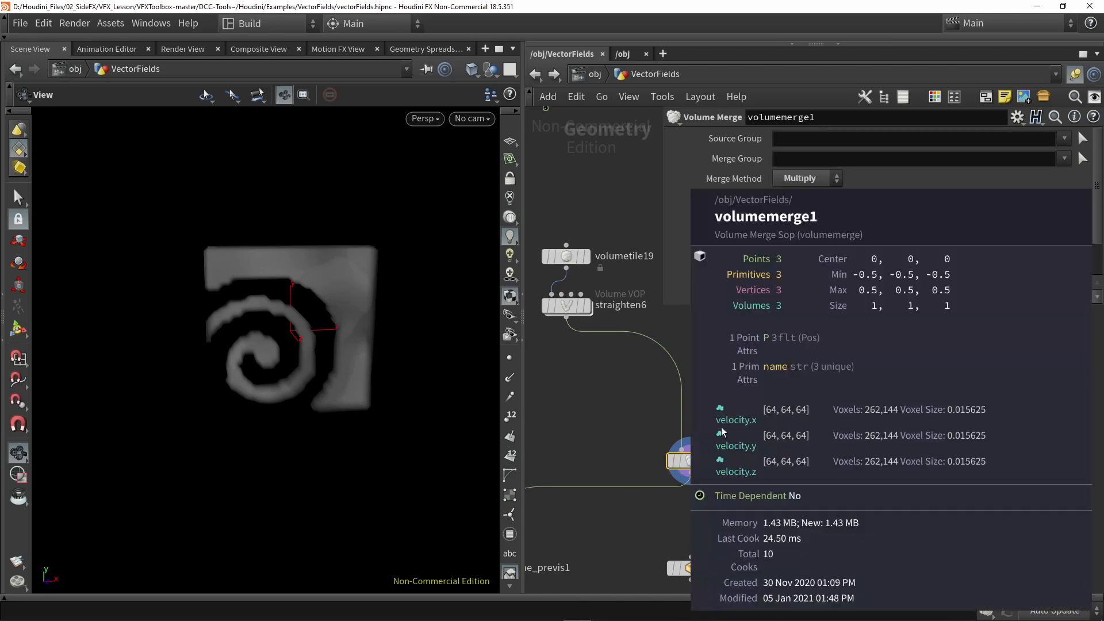
scroll(548, 491, "down", 1)
middle_click_drag(548, 492, 687, 437)
scroll(660, 512, "up", 2)
left_click(643, 498)
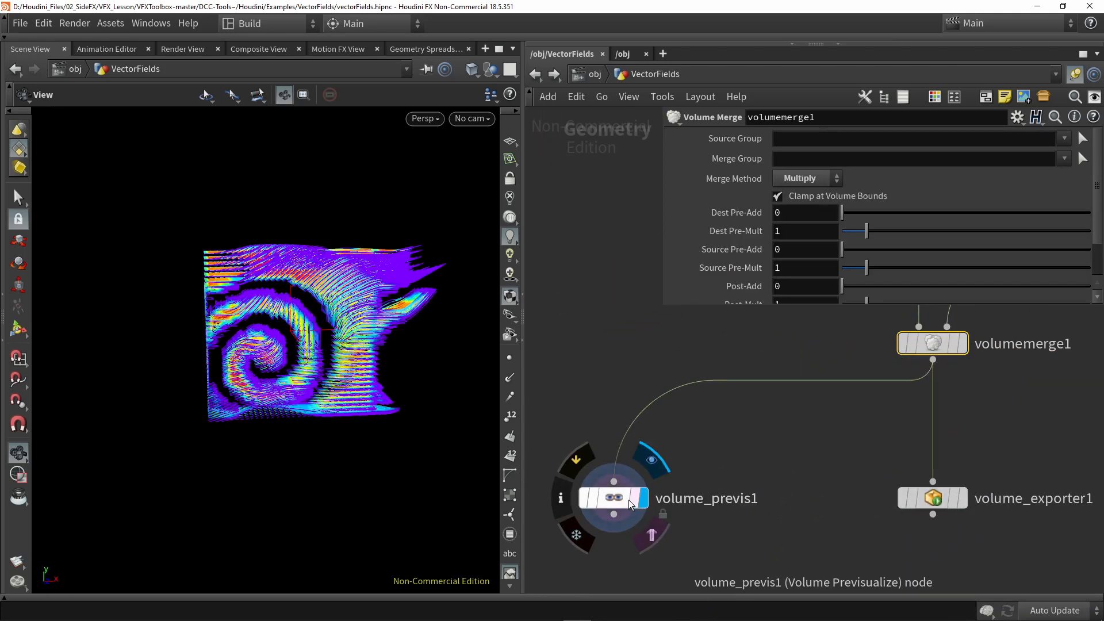
Select volume_previs1 and examine its floater streamline preview of the velocity volume up close and from different angles
left_click(612, 504)
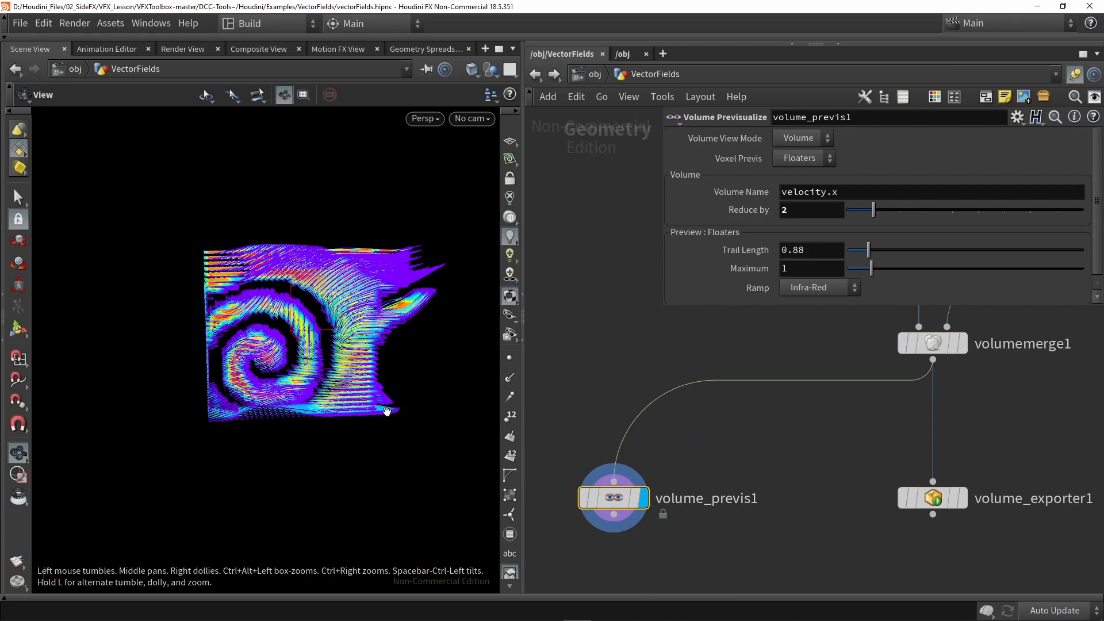
left_click_drag(614, 498, 609, 498)
scroll(333, 347, "up", 2)
middle_click_drag(323, 335, 327, 357)
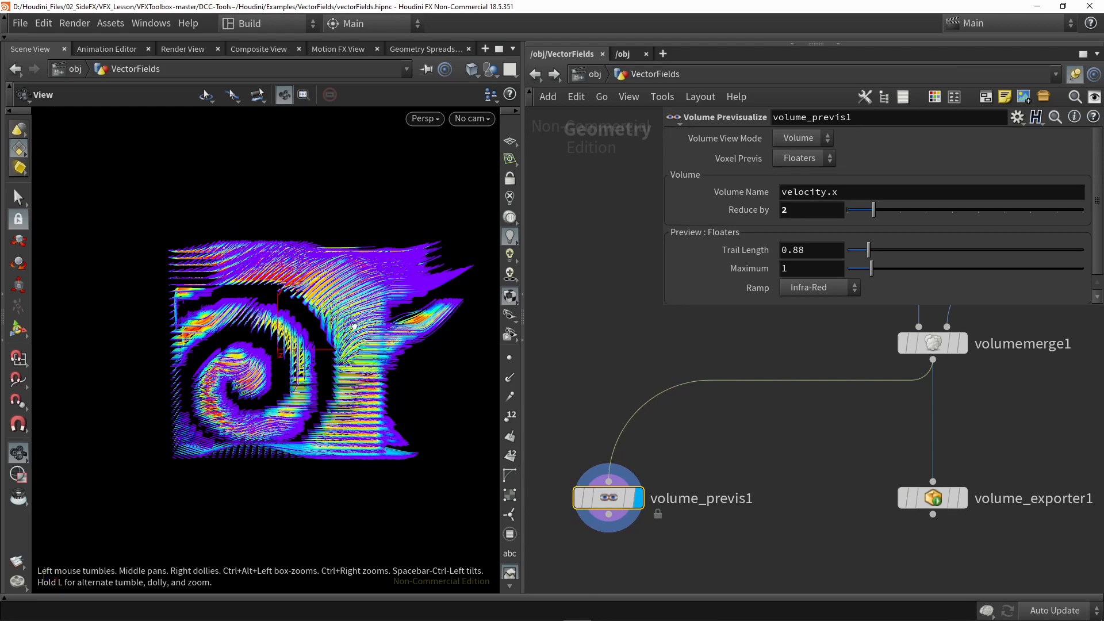
right_click_drag(354, 326, 302, 362)
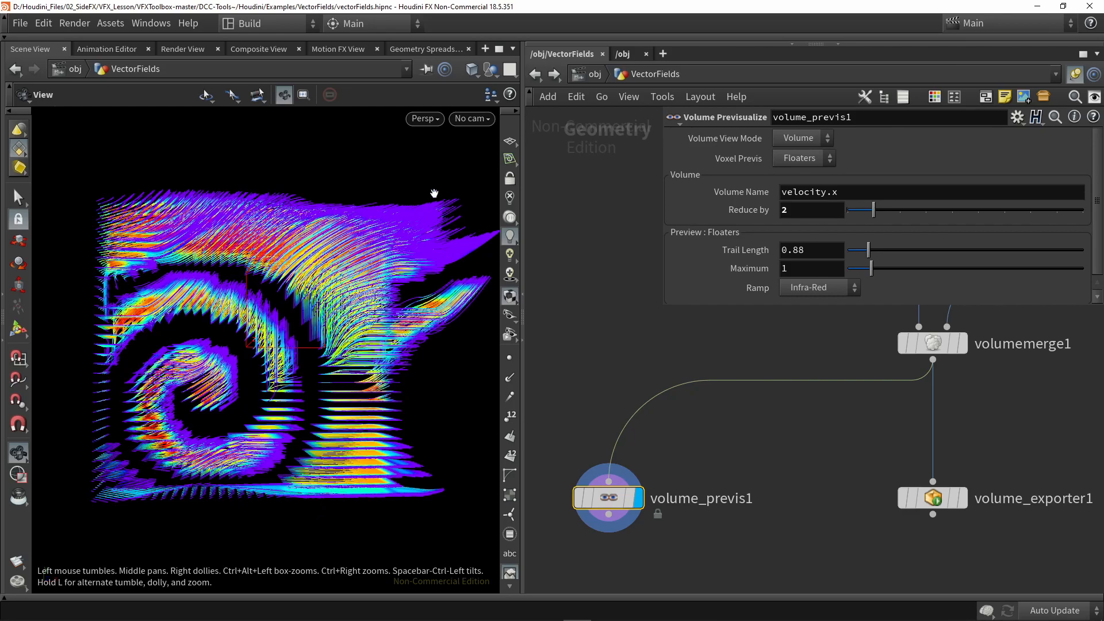
left_click_drag(383, 246, 333, 286)
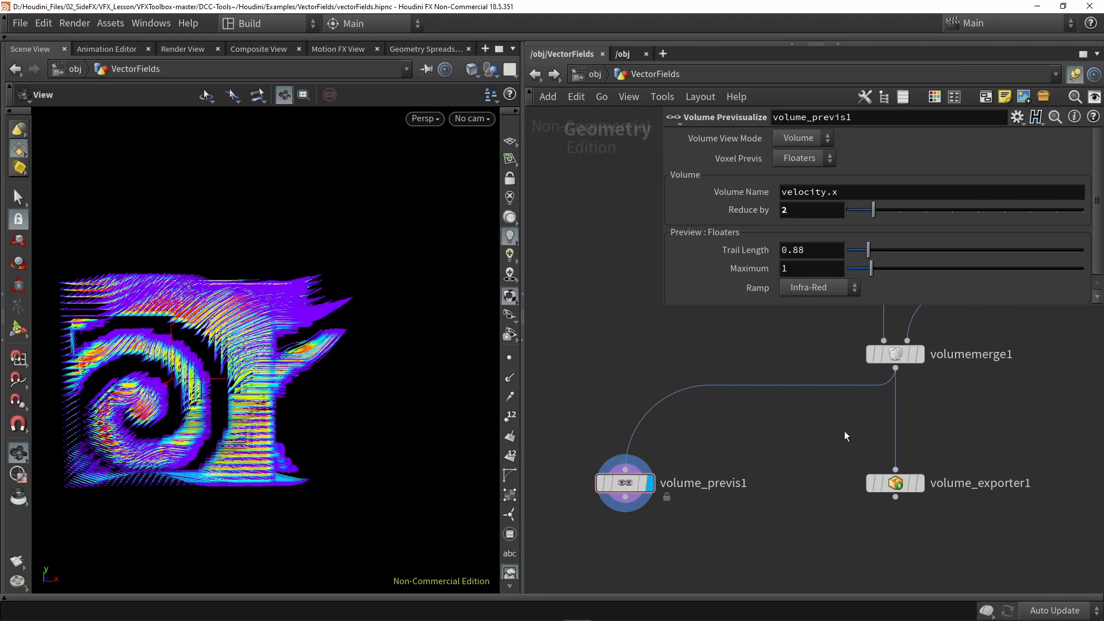
Check the export settings of volume_exporter1 and the volume names in volumemerge1's node info
middle_click_drag(811, 432, 730, 444)
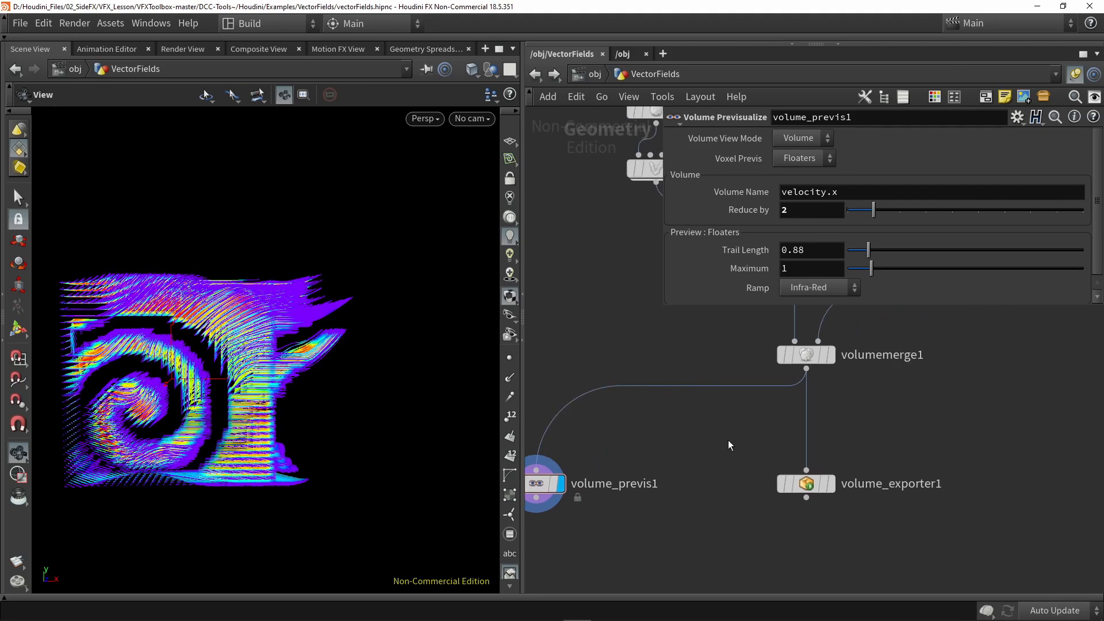
left_click(810, 485)
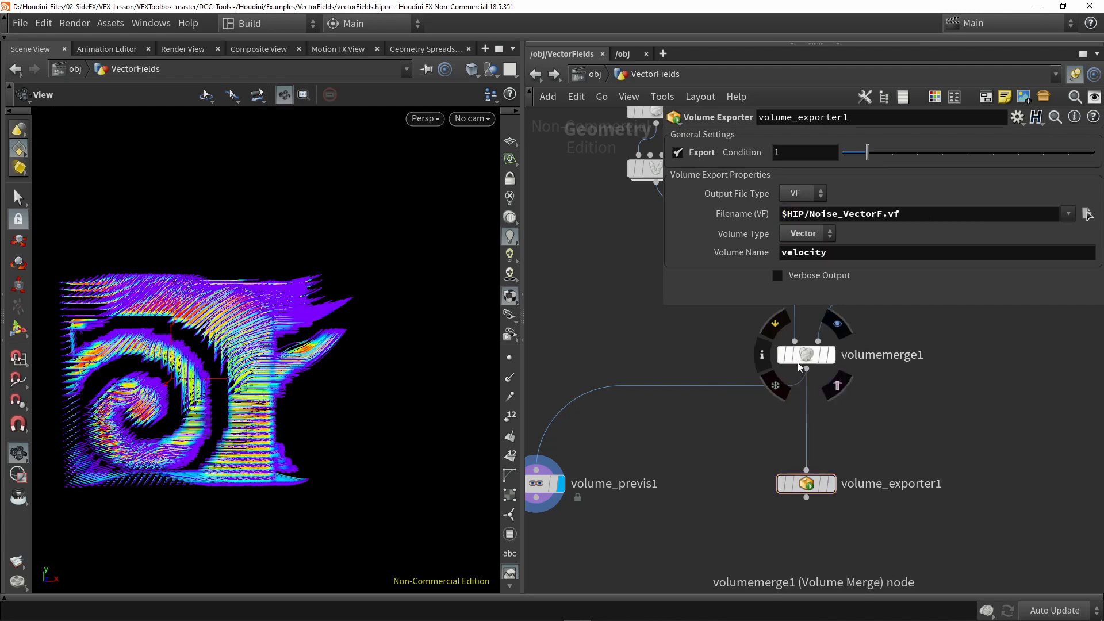
middle_click(817, 361)
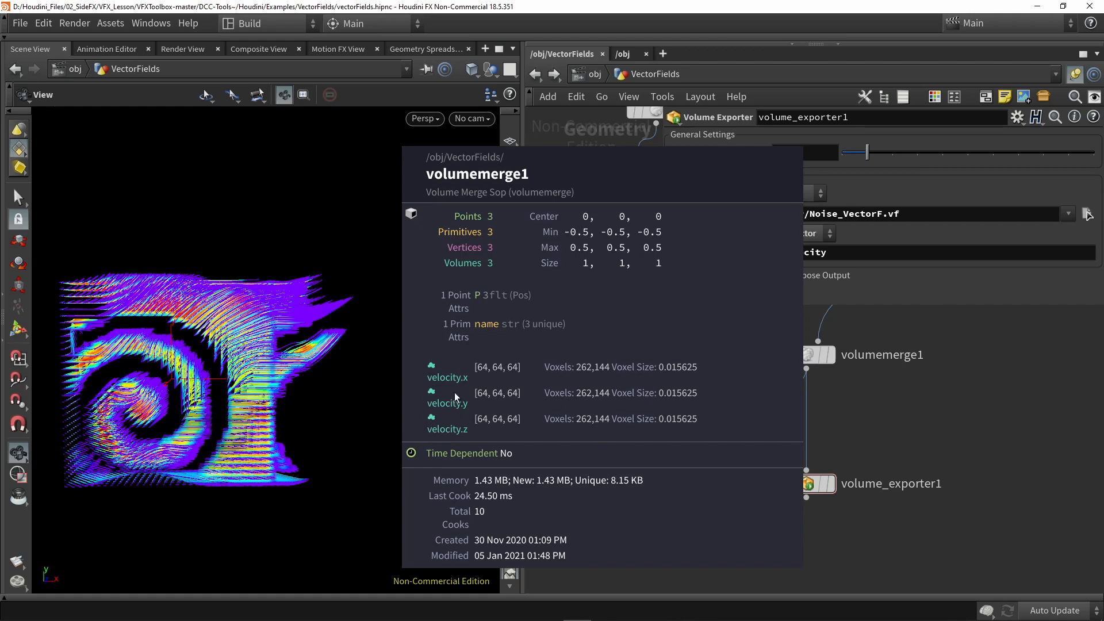
Display volume_exporter1 and export the velocity vector volume to $HIP/Noise_VectorF.vf, checking the export log in the console
left_click(831, 484)
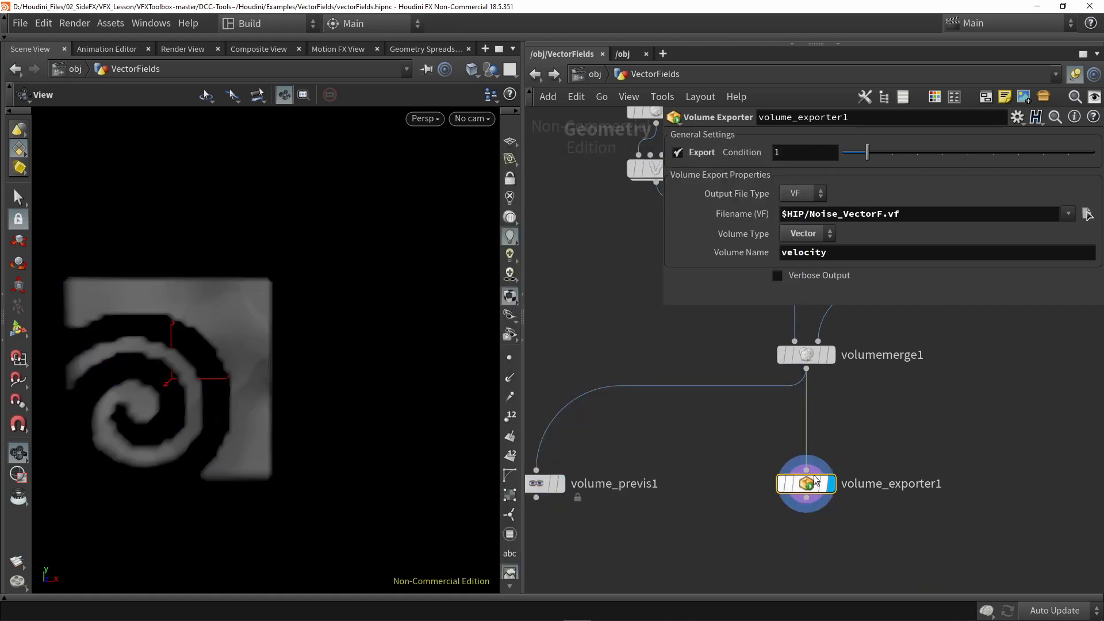
middle_click_drag(885, 433, 821, 439)
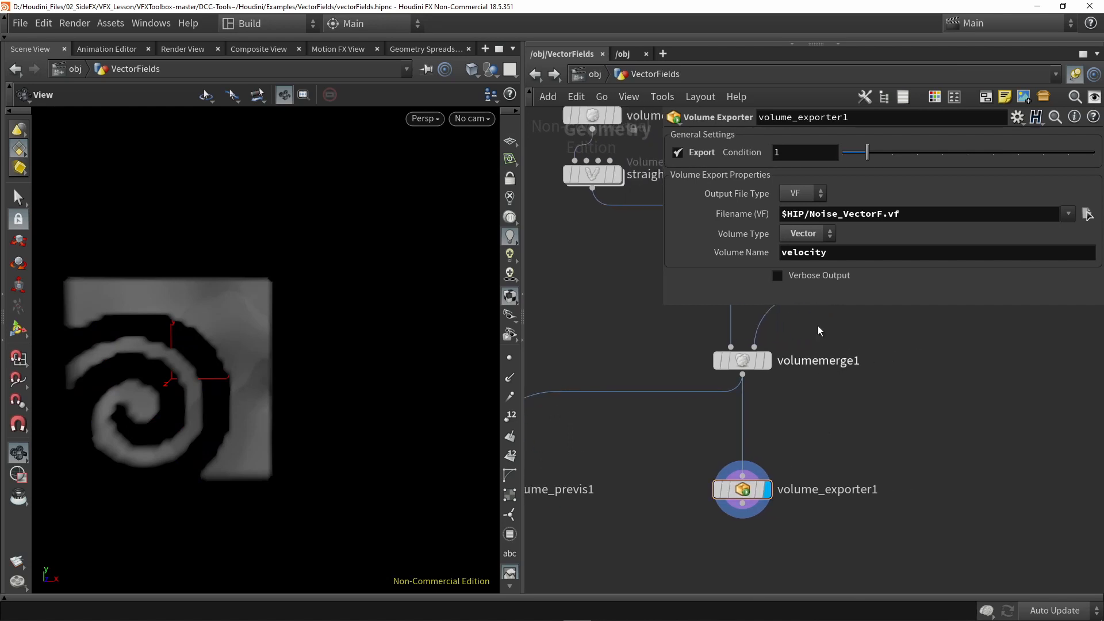
left_click_drag(838, 158, 861, 158)
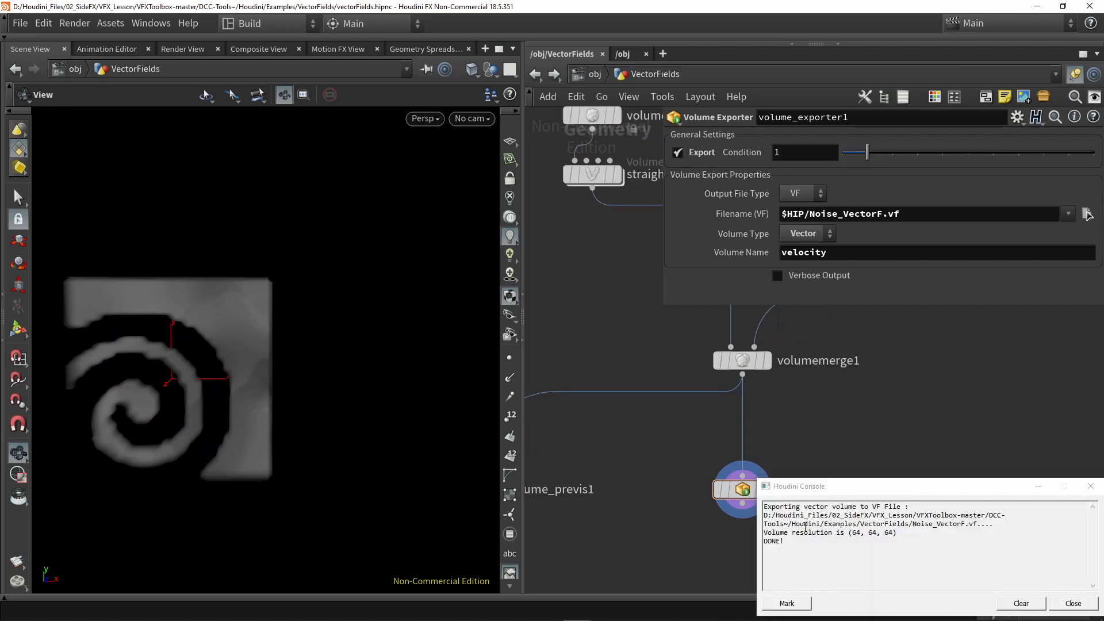
left_click_drag(800, 537, 756, 514)
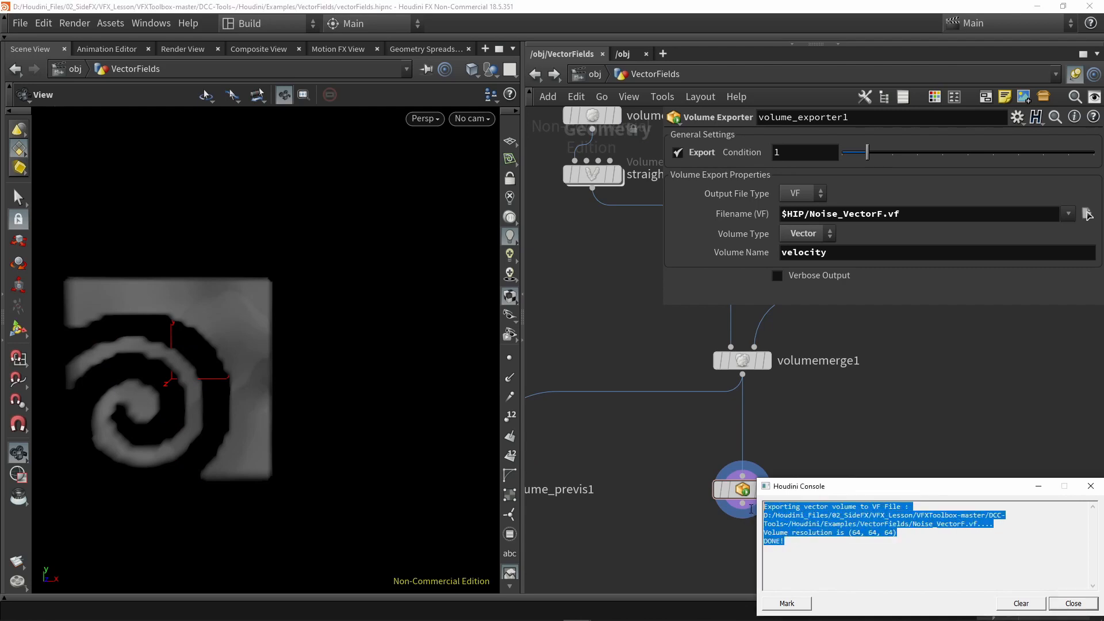
Switch to Unity and disable the Inherit Source Position block in the Initialize Particle context of System (1)
left_click(731, 539)
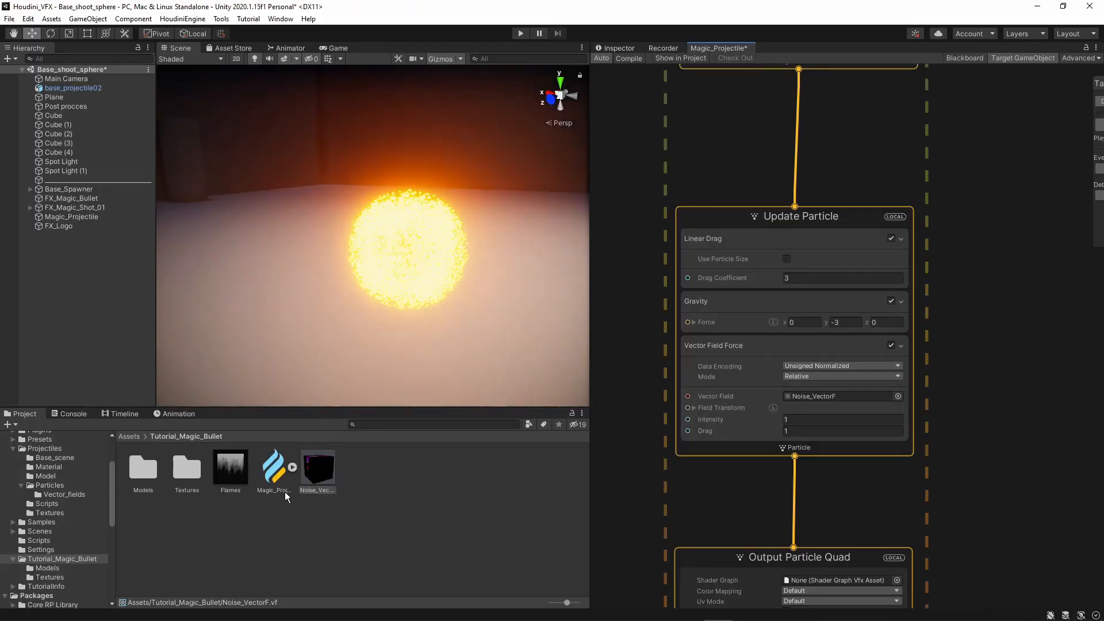
left_click_drag(711, 439, 823, 398)
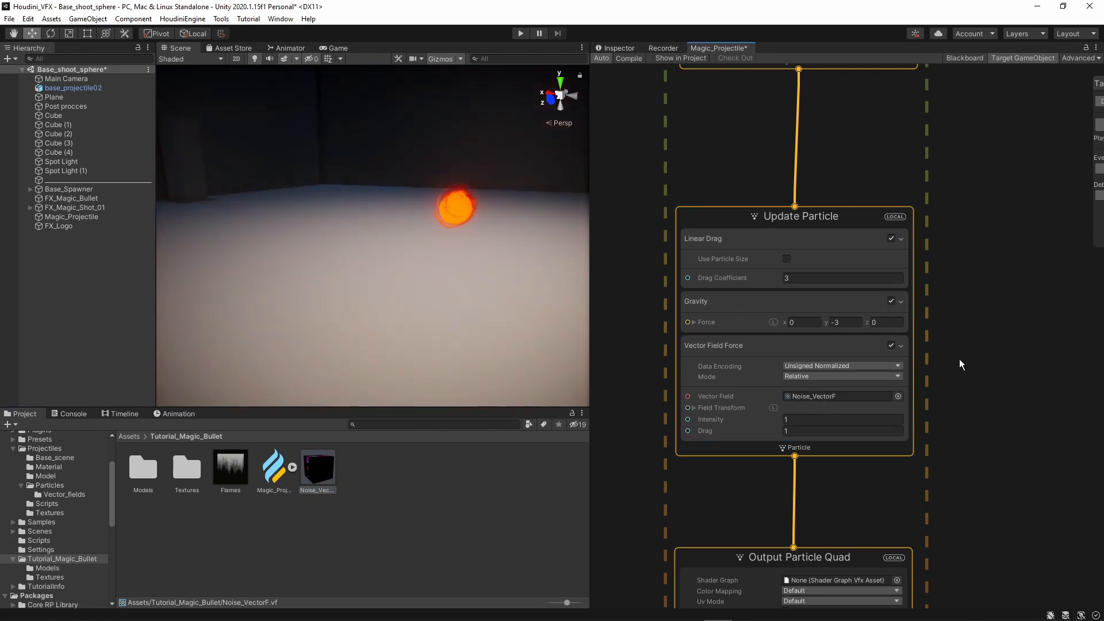
middle_click_drag(982, 255, 962, 337)
scroll(962, 337, "down", 1)
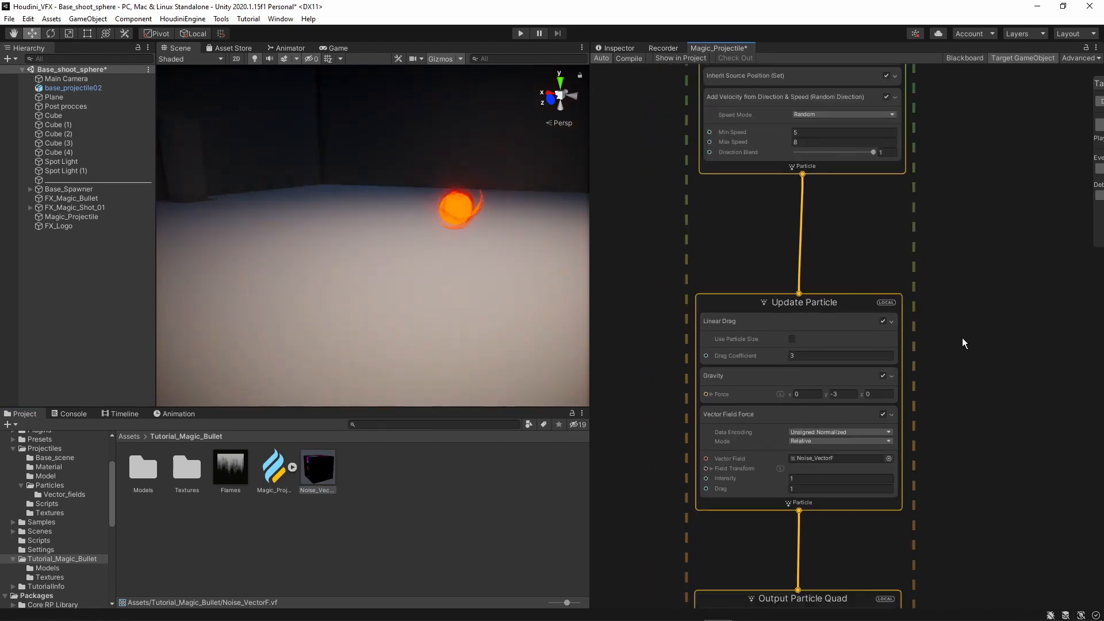
middle_click_drag(946, 244, 931, 370)
scroll(932, 369, "down", 1)
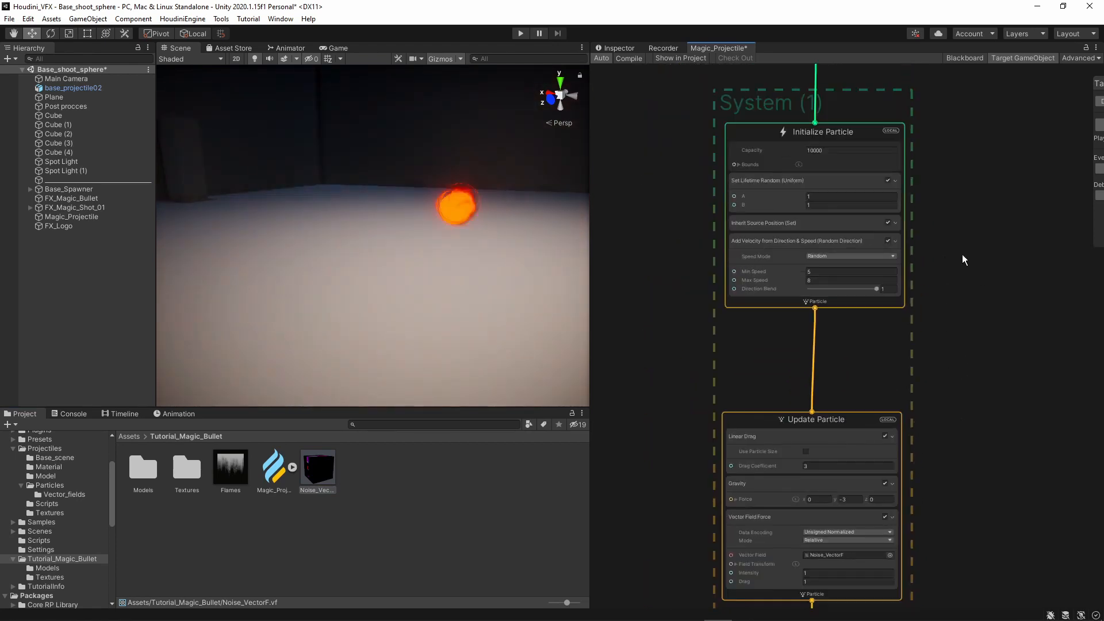
scroll(870, 269, "up", 3)
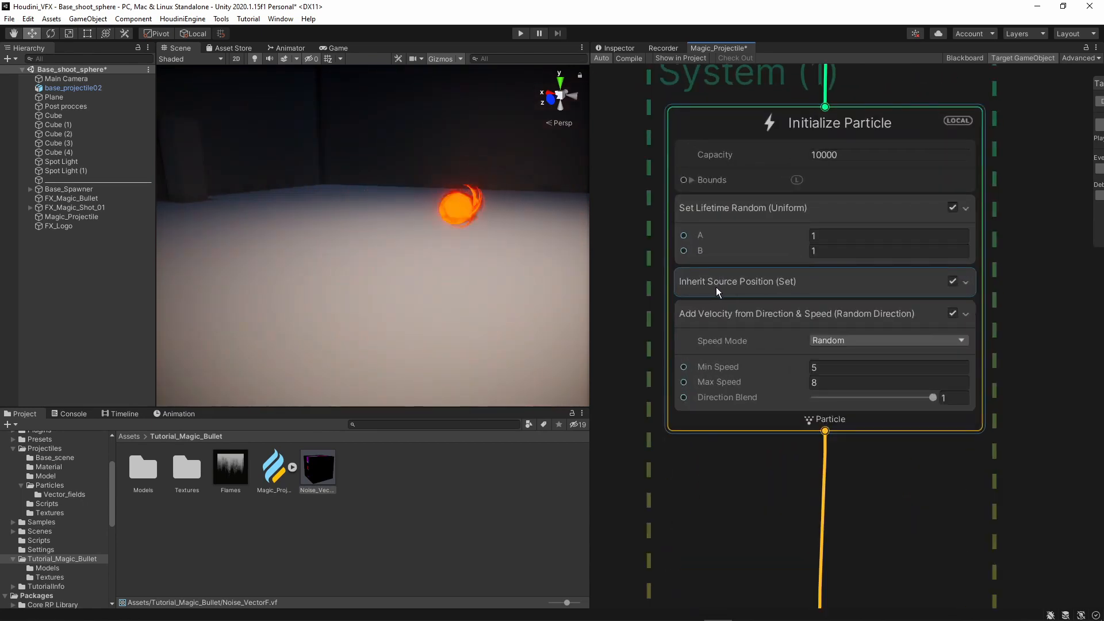
left_click(953, 281)
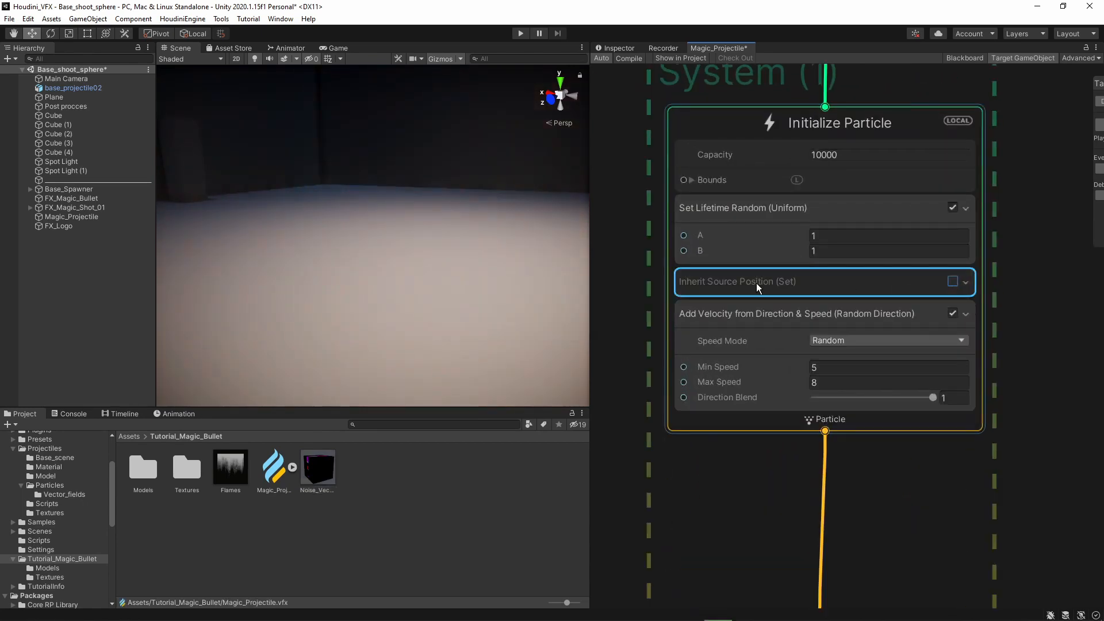
Show the Vector Field Force bounds in the scene and raise the block's Intensity to 13.92
right_click_drag(482, 271, 509, 286)
right_click_drag(432, 214, 421, 259)
scroll(1004, 521, "down", 4)
middle_click_drag(1004, 521, 918, 253)
scroll(745, 469, "up", 4)
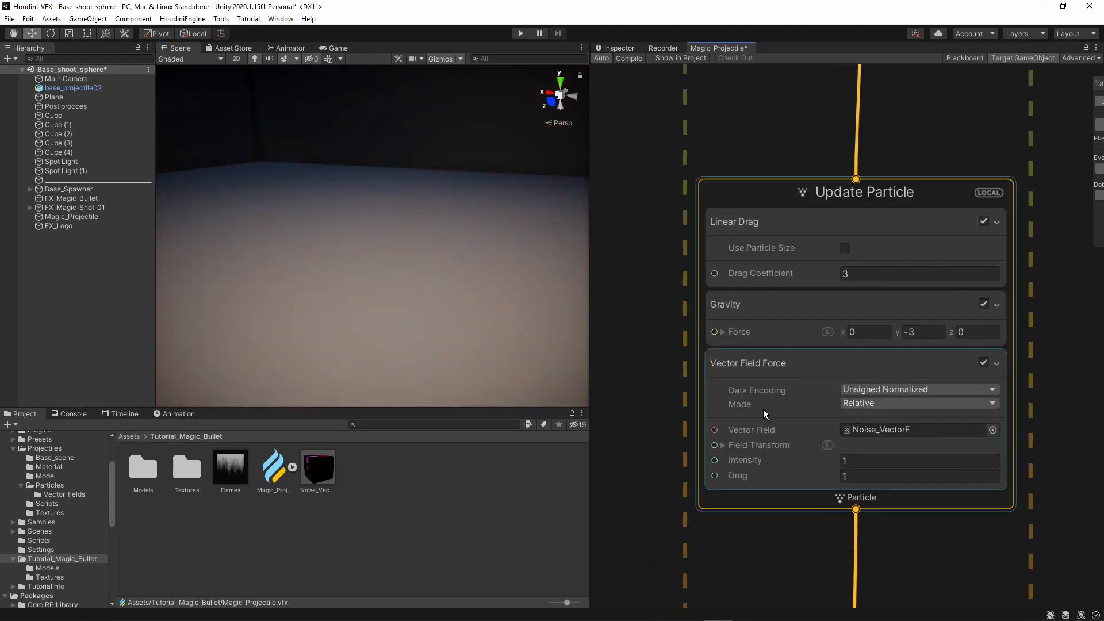
left_click(768, 367)
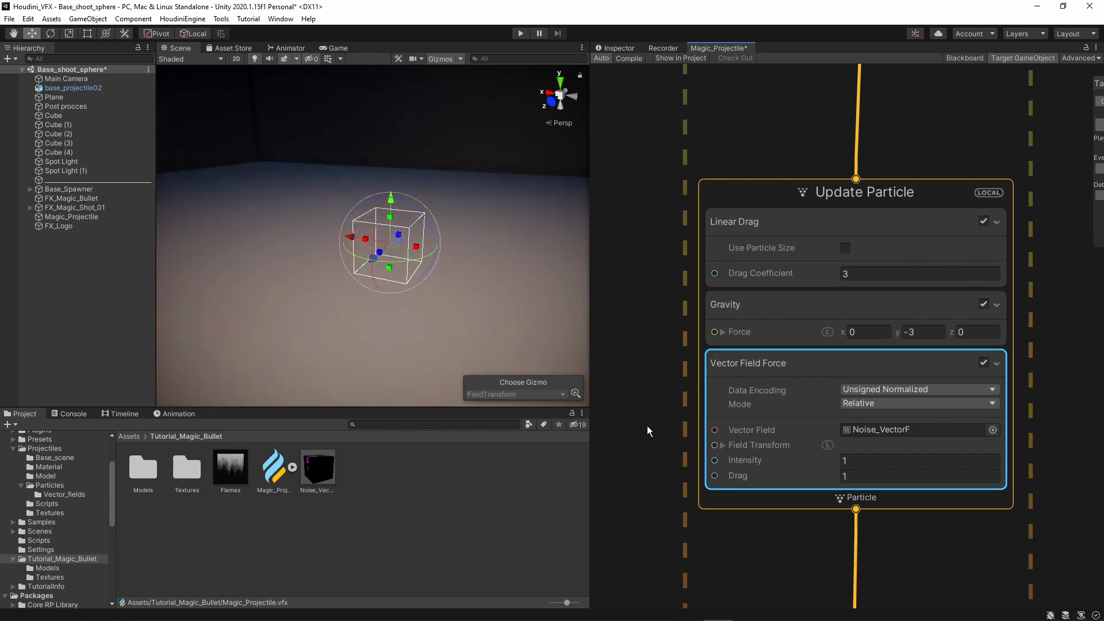
left_click(851, 460)
type("1.33")
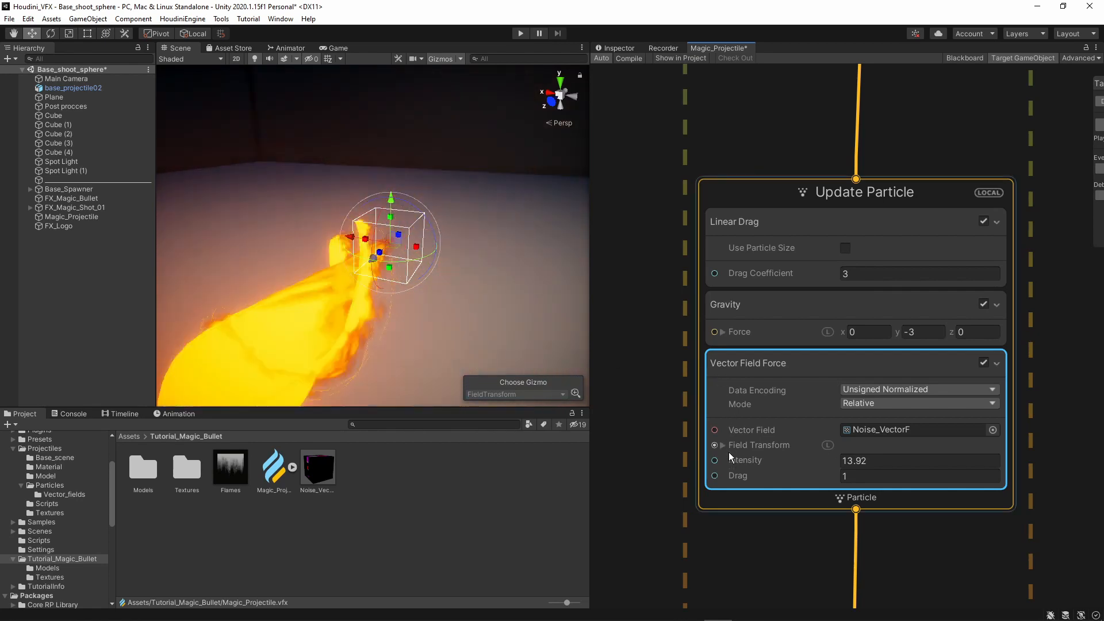
Expand the Field Transform of the Vector Field Force block and set its Size to 5, 5, 5
left_click(723, 445)
left_click(865, 490)
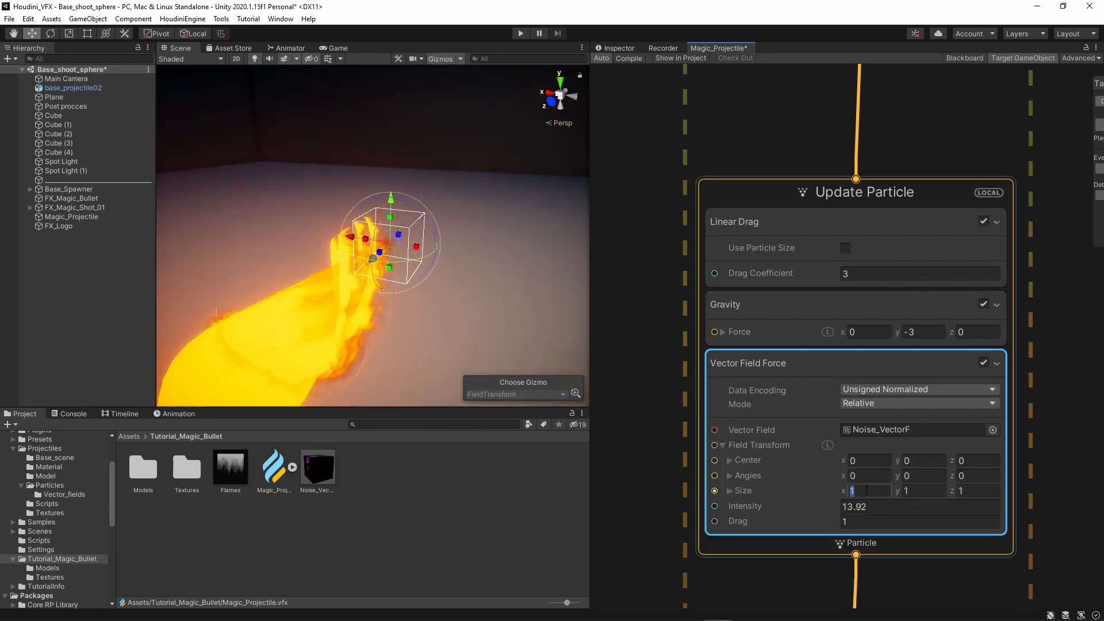
type("5")
key("Tab")
type("5")
key("Tab")
type("5")
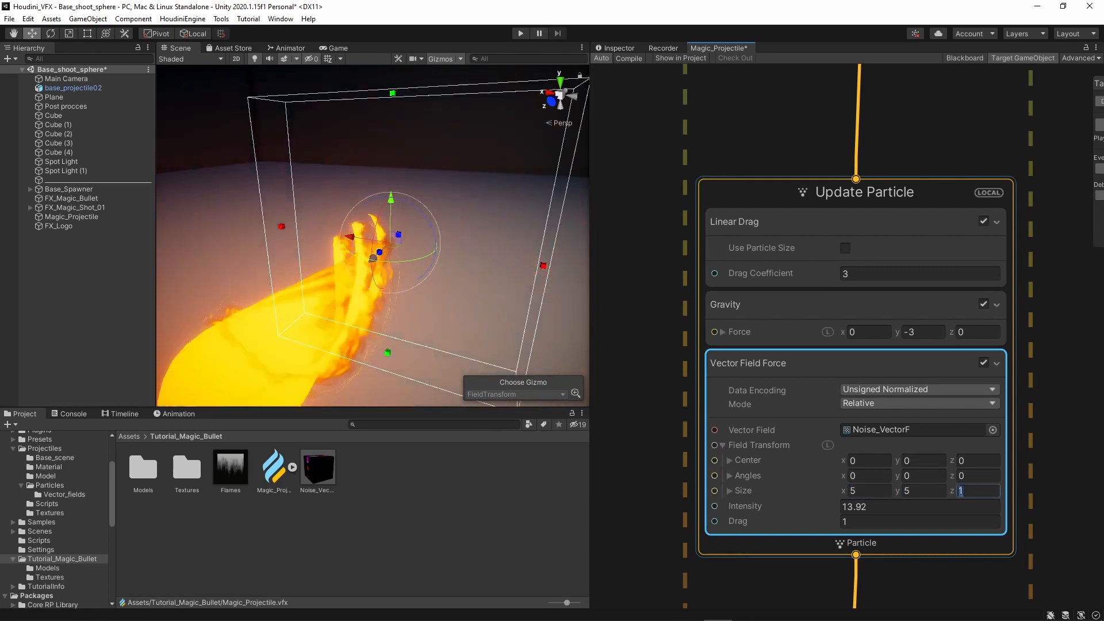
Set the Vector Field Force block's Drag to 7.76 and its Intensity to 1, checking the particles in the scene
left_click_drag(334, 247, 357, 245, "alt")
right_click_drag(357, 243, 362, 247)
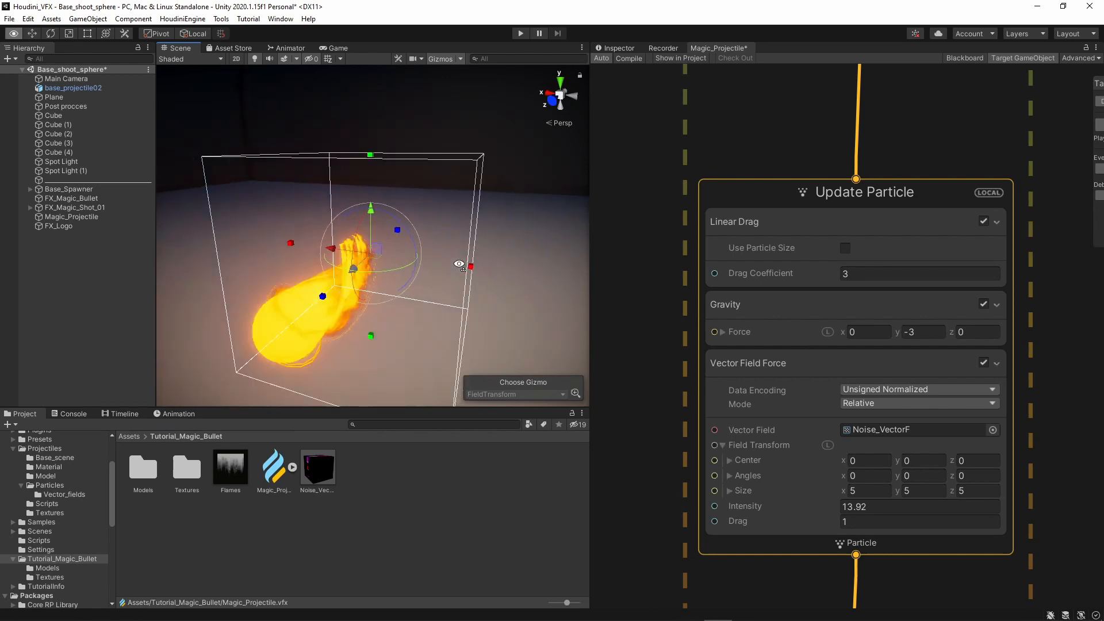
key("f")
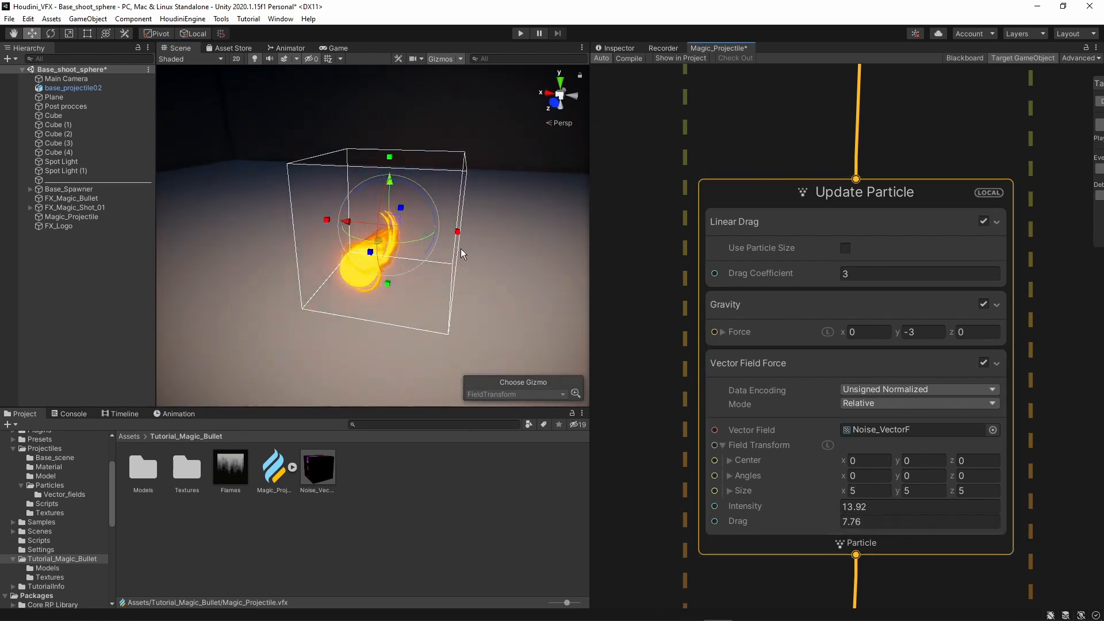
left_click(885, 507)
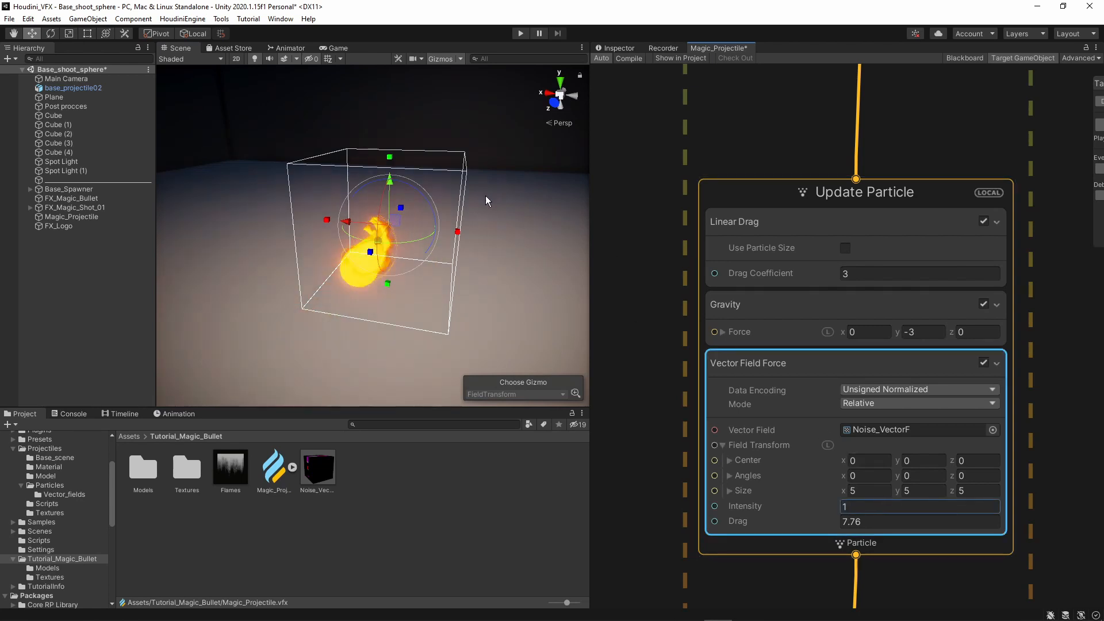
left_click_drag(481, 264, 442, 260, "alt")
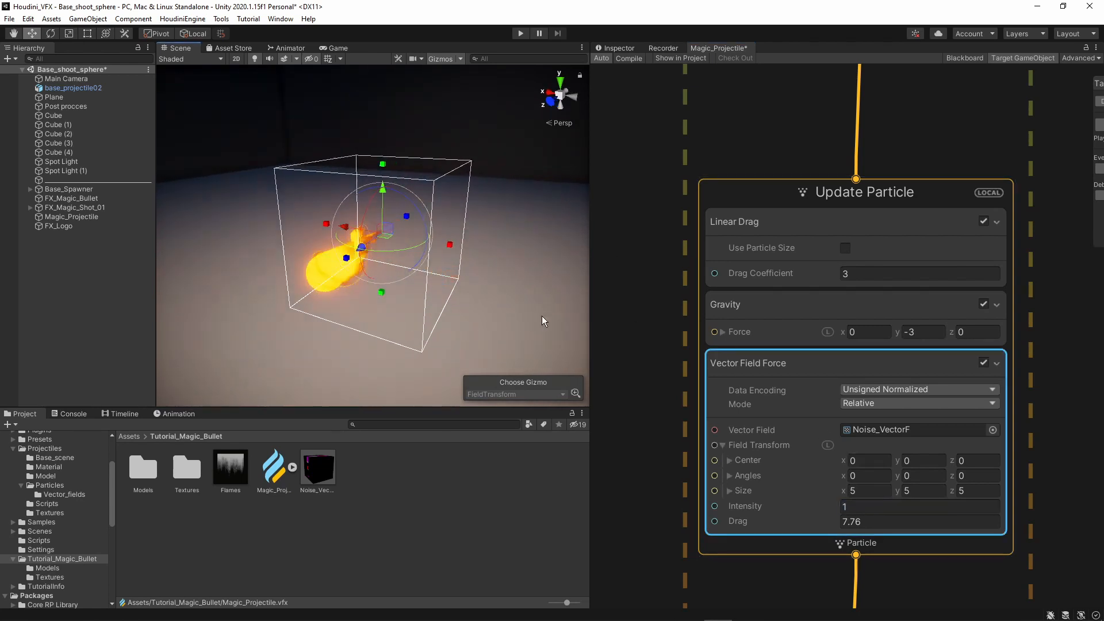
left_click(641, 345)
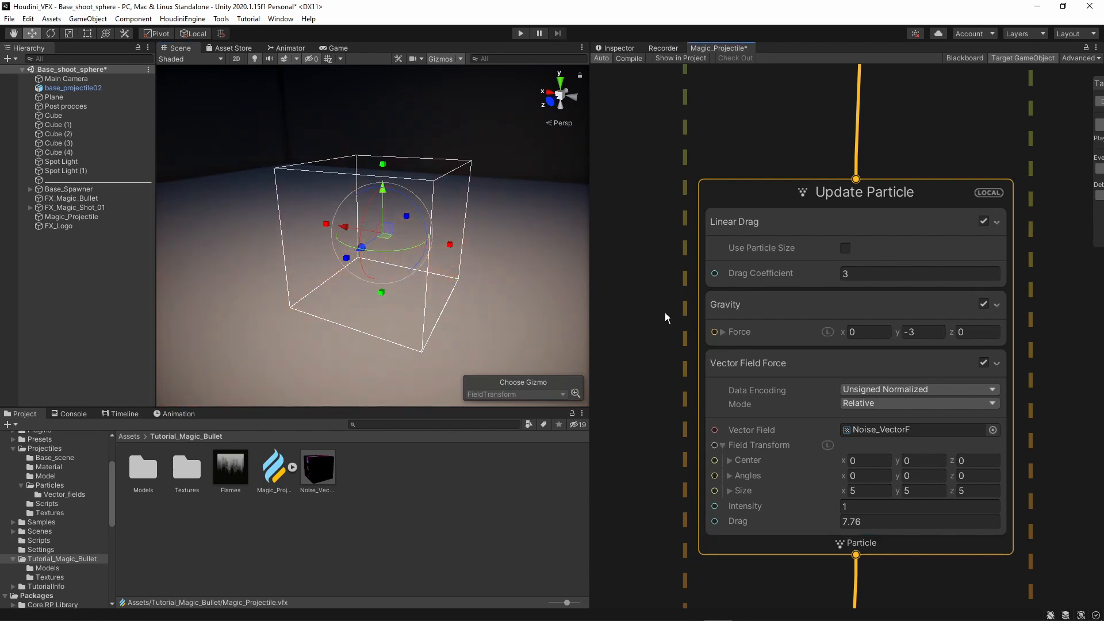
Disable the Add Velocity from Direction & Speed (Random Direction) block in System (1)'s Initialize Particle context
scroll(659, 302, "down", 3)
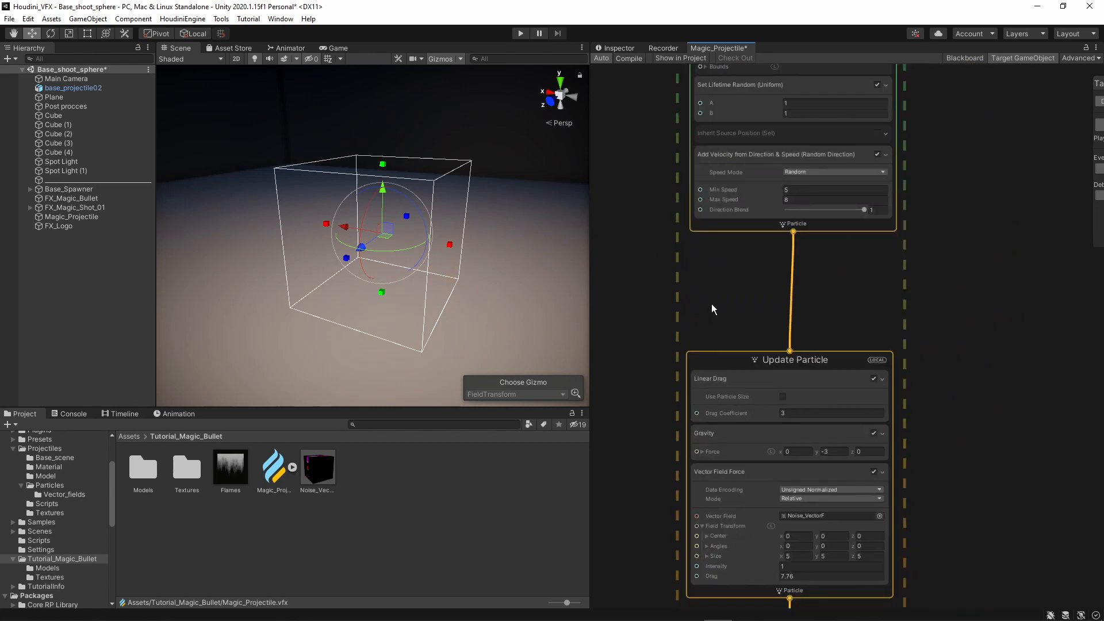
scroll(715, 271, "up", 3)
left_click(718, 247)
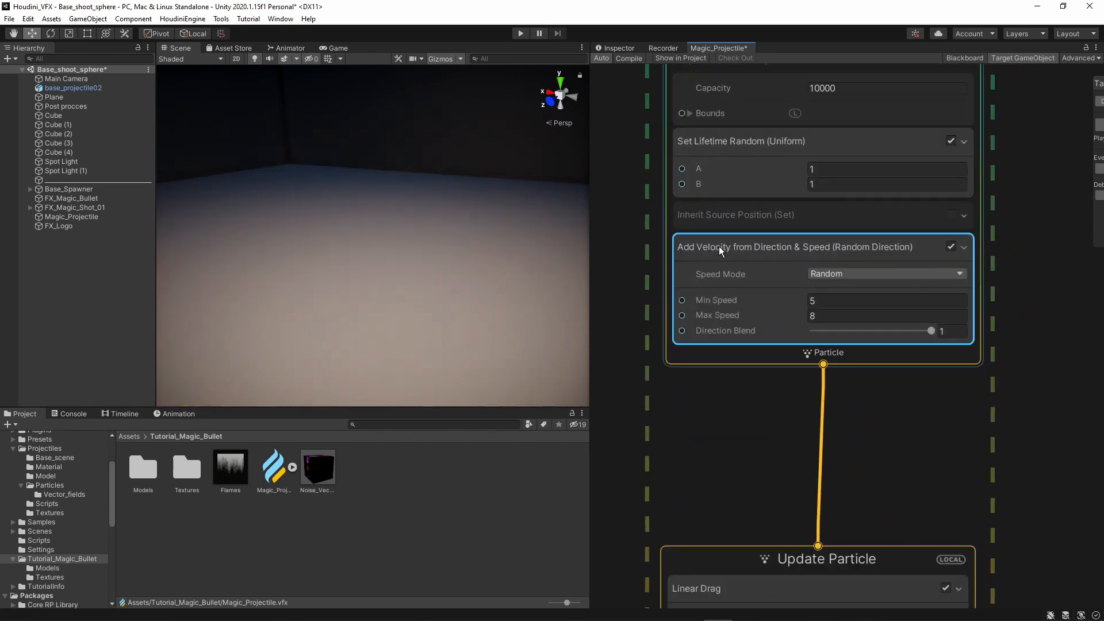
left_click(951, 248)
Add a Position (AABox) block to the Initialize Particle context of System (1)
left_click(895, 358)
key("space")
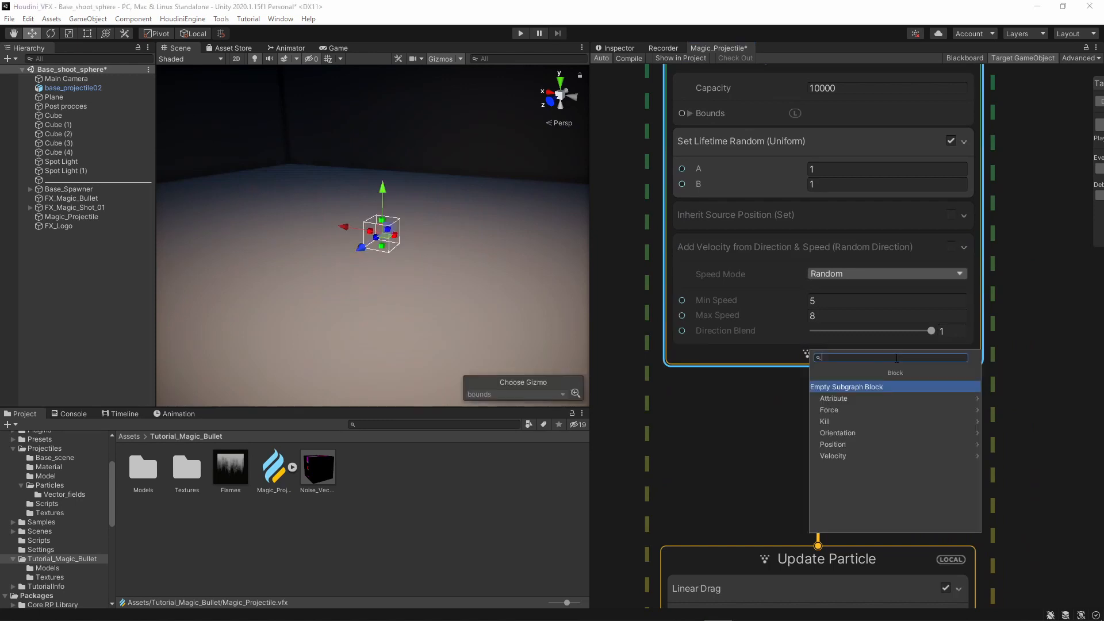
type("box")
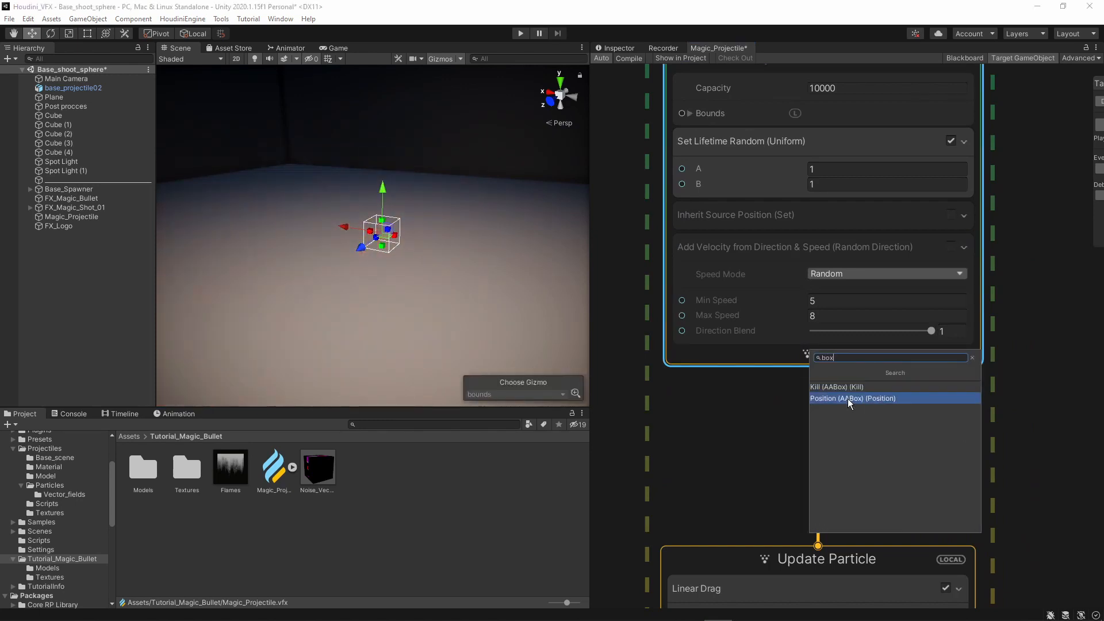
left_click(848, 399)
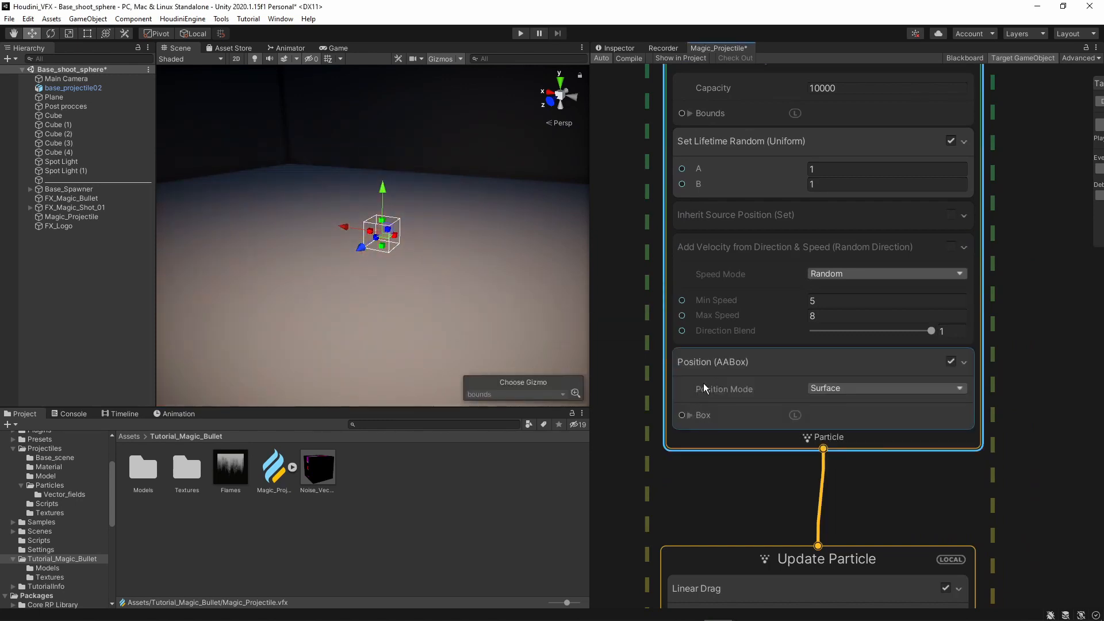
Expand the Box of the Position (AABox) block and set its Size to 5, 5, 5
left_click(692, 417)
middle_click_drag(691, 500, 680, 348)
scroll(679, 348, "down", 3)
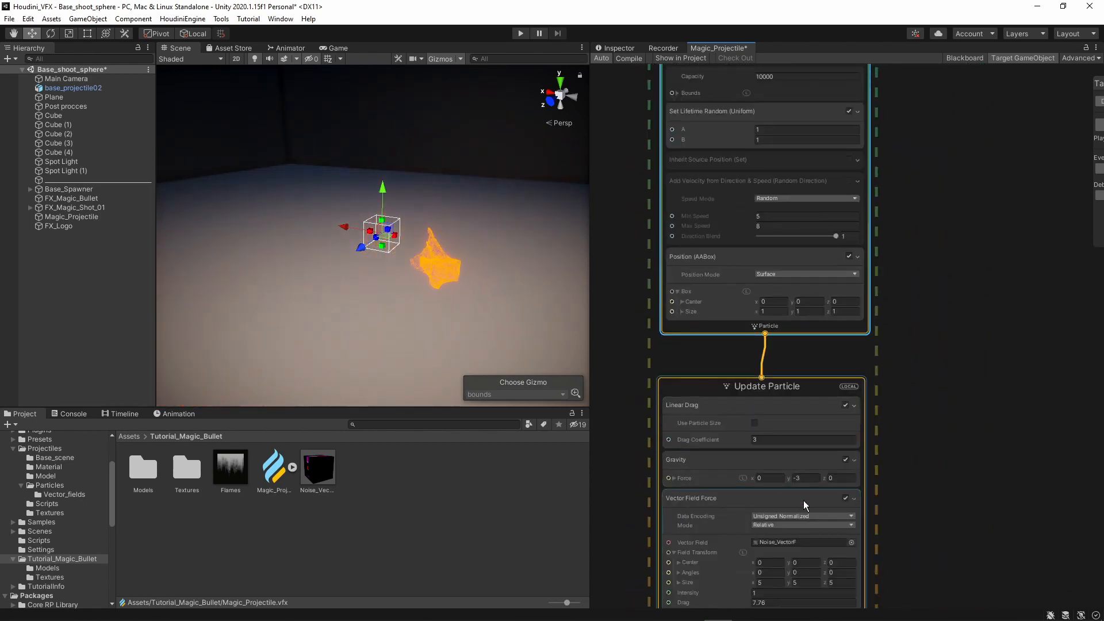
middle_click_drag(880, 492, 878, 411)
scroll(728, 502, "up", 2)
left_click(671, 392)
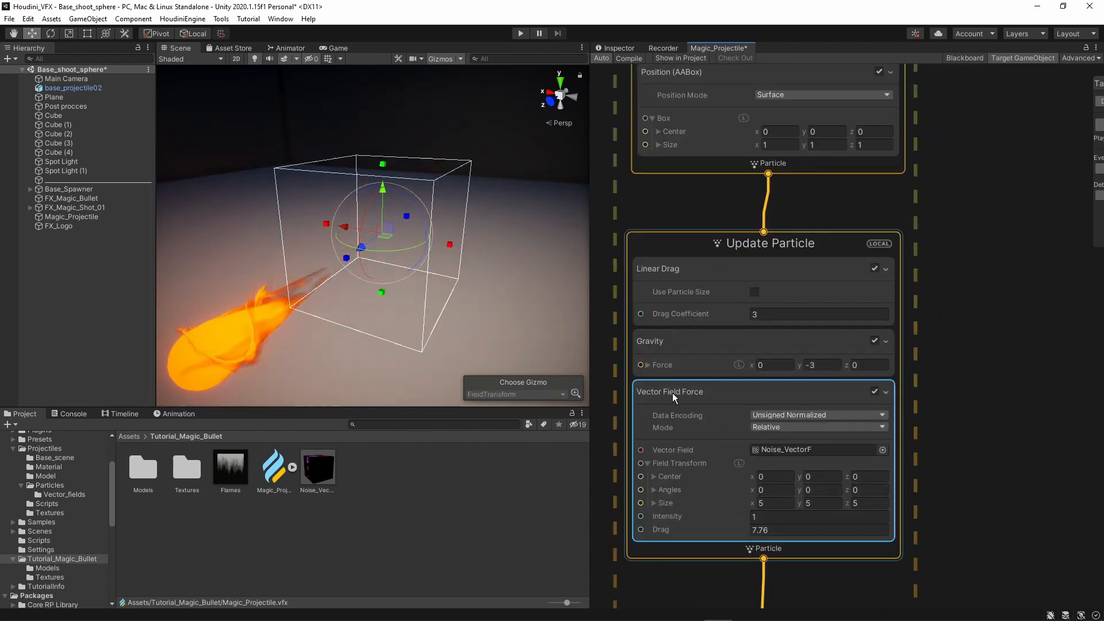
left_click(775, 144)
type("5")
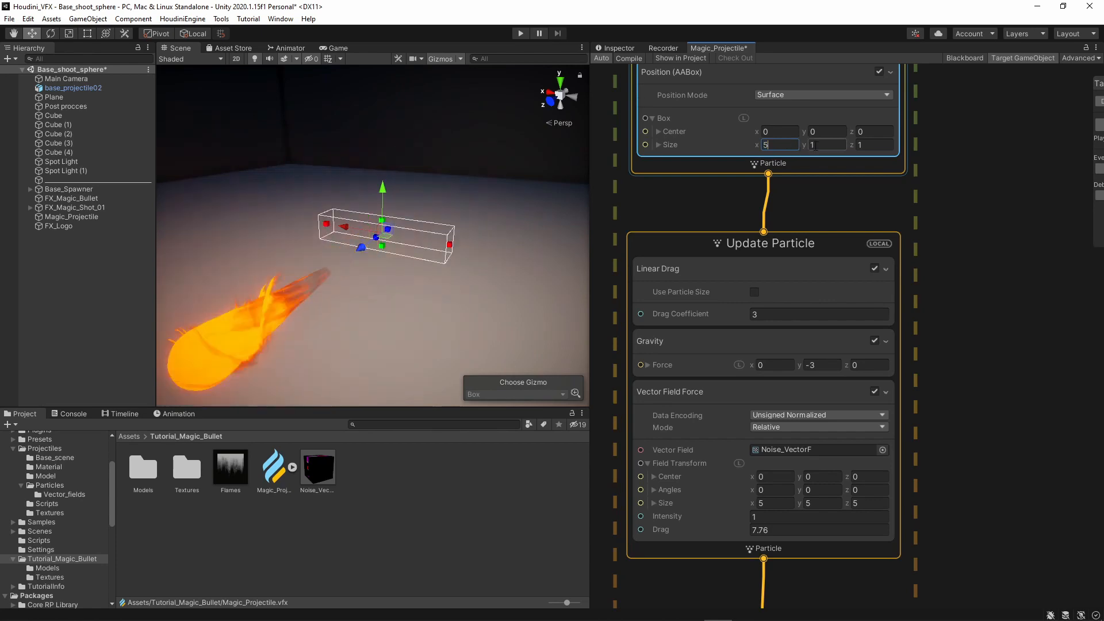
left_click(823, 144)
type("5")
left_click(856, 145)
type("5")
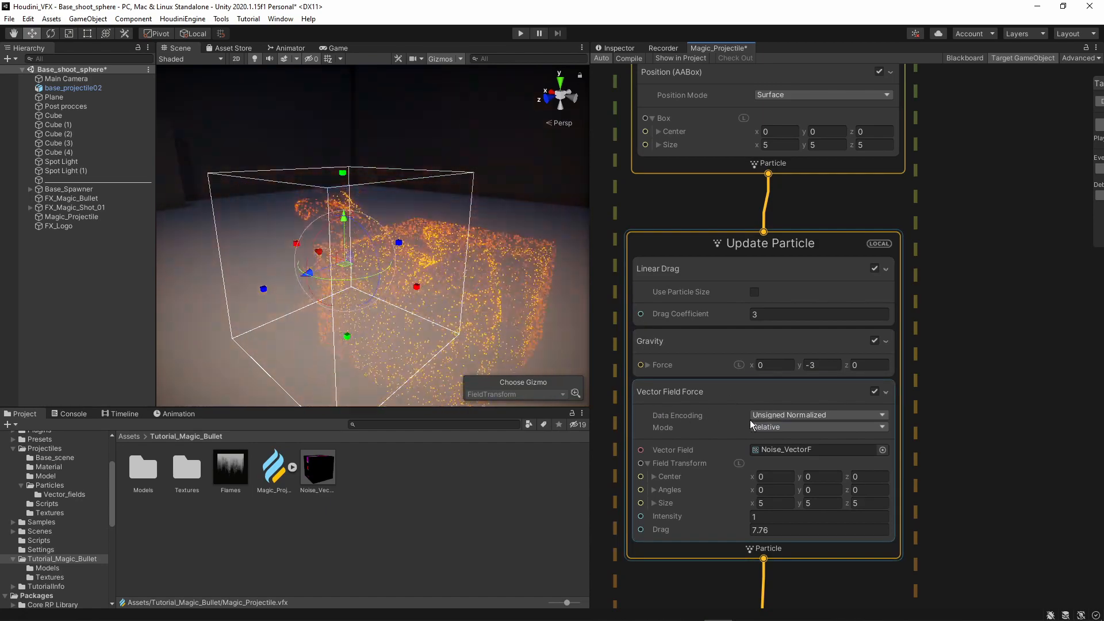
Set the Vector Field Force block's Data Encoding to Signed and check the particles around the field volume in the scene
left_click(782, 415)
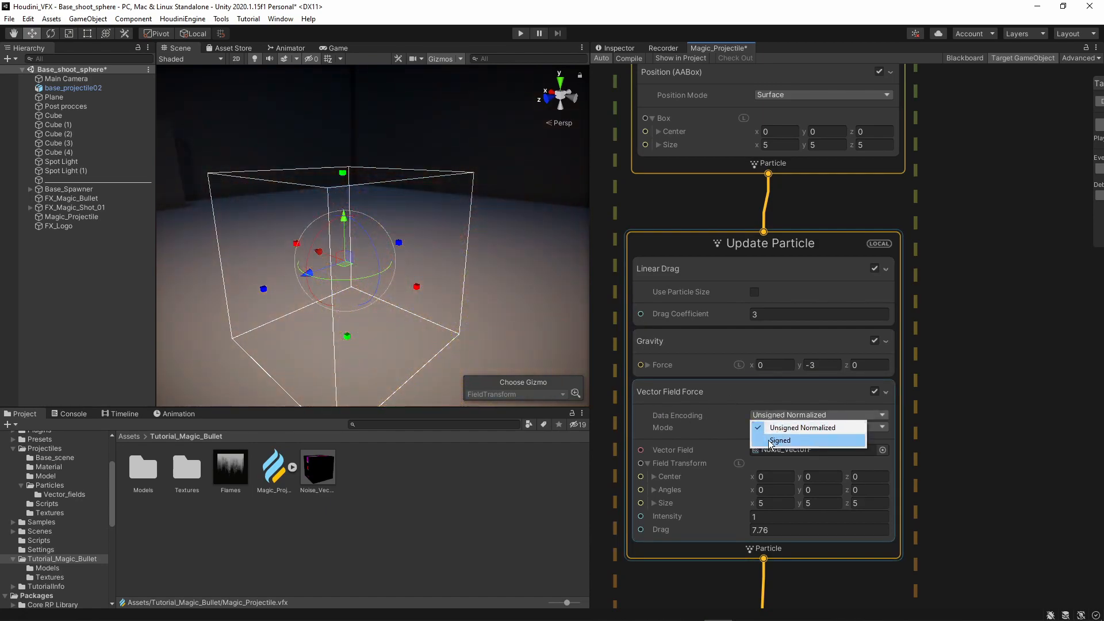
left_click(780, 441)
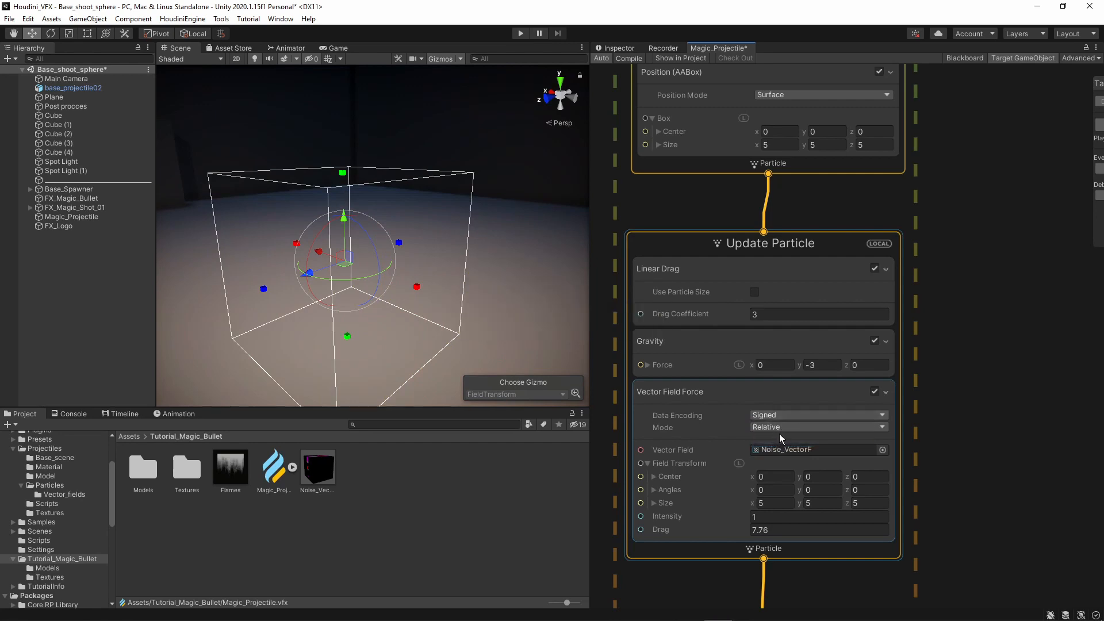
left_click(772, 417)
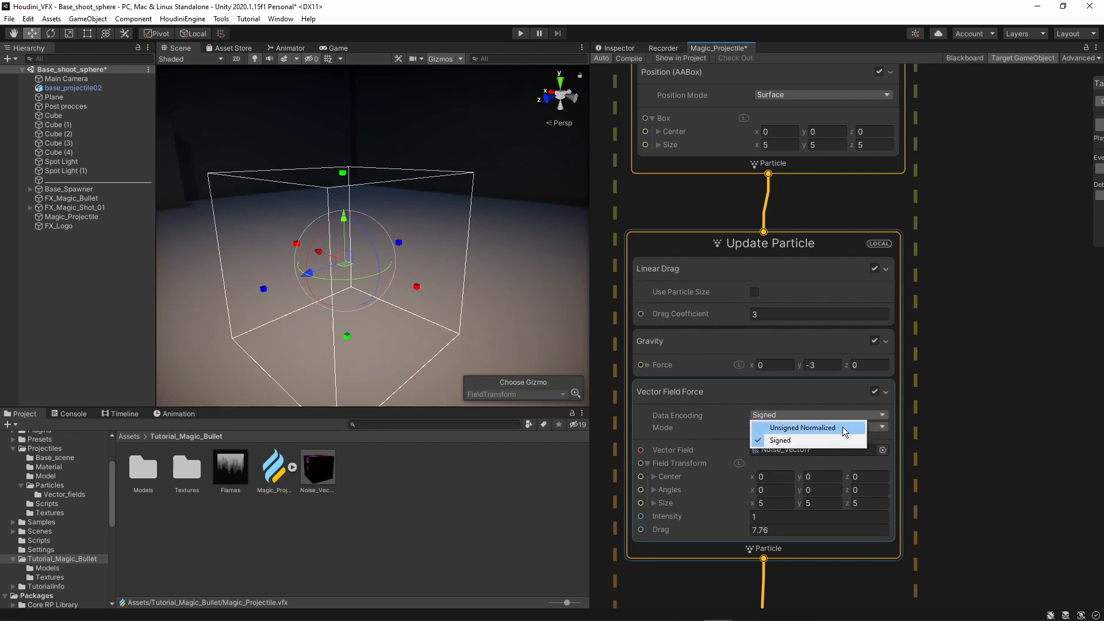
left_click(947, 426)
key("s")
right_click_drag(456, 302, 434, 247)
key("w")
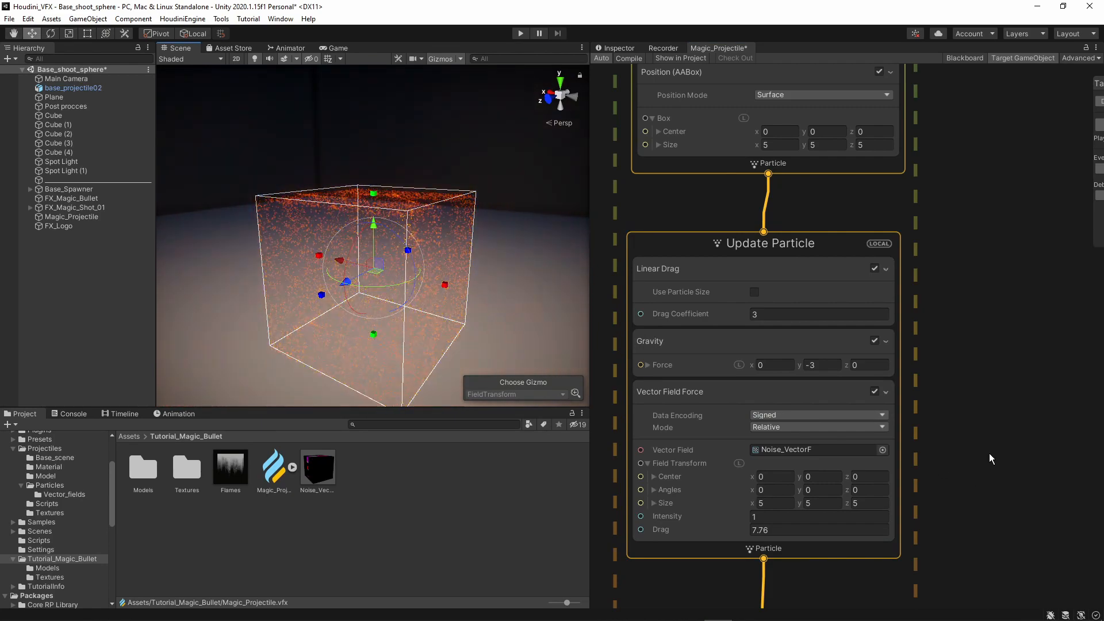
right_click_drag(403, 296, 358, 280)
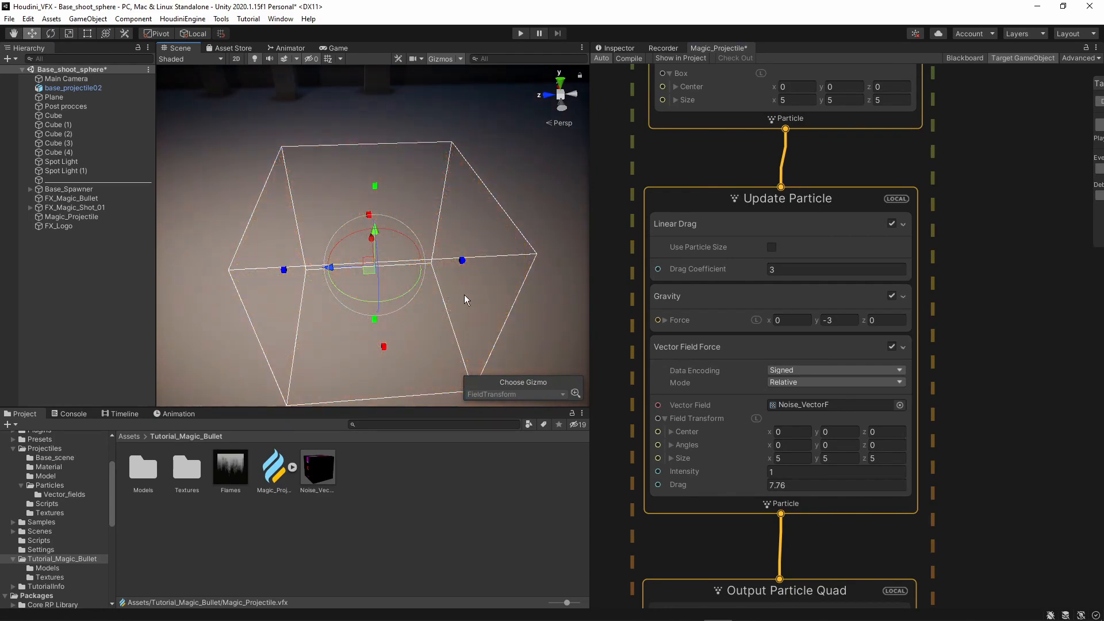
Stretch the Vector Field Force's Field Transform to a Size z of 30 with Center z at 0, and examine the particles
left_click_drag(462, 264, 630, 251)
left_click(887, 434)
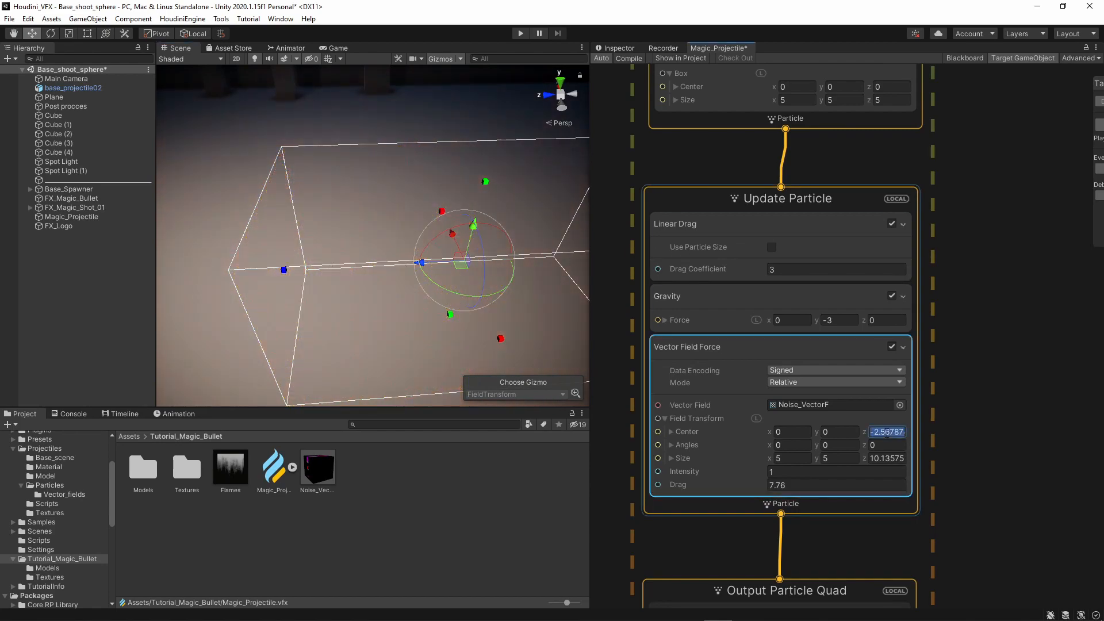
type("030")
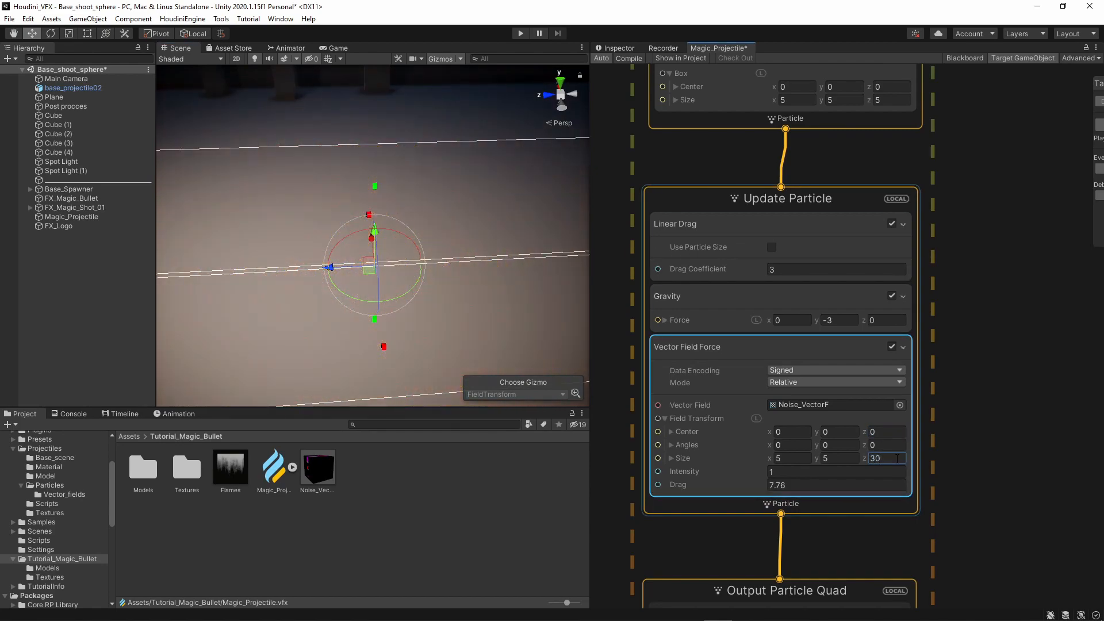
left_click_drag(478, 200, 449, 216, "alt")
scroll(449, 217, "up", 3, "alt")
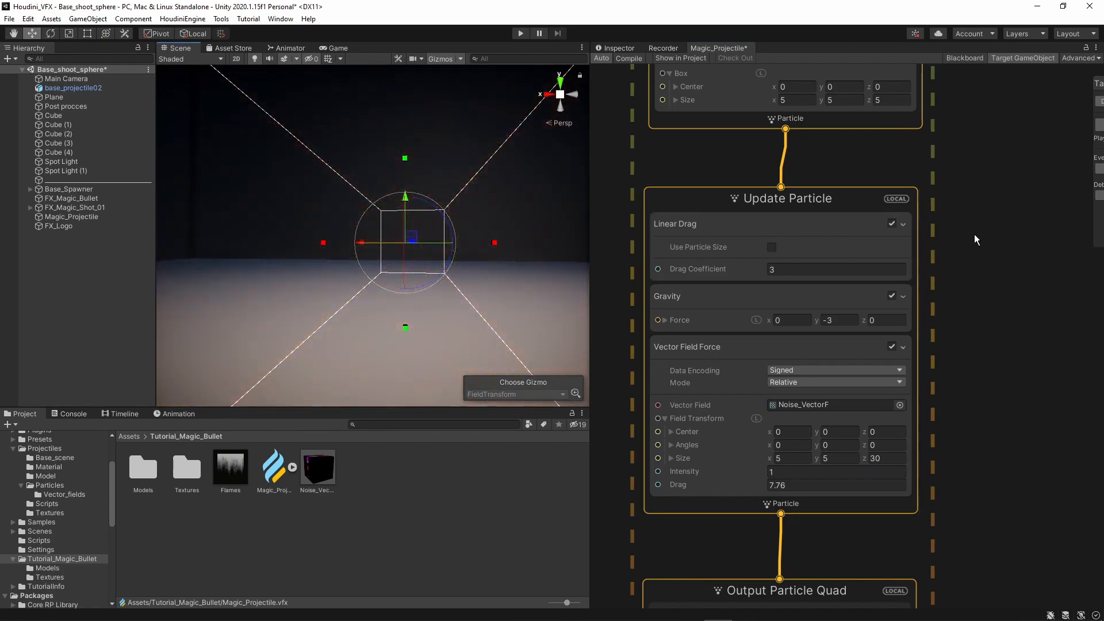
left_click(437, 230)
right_click_drag(437, 230, 416, 255)
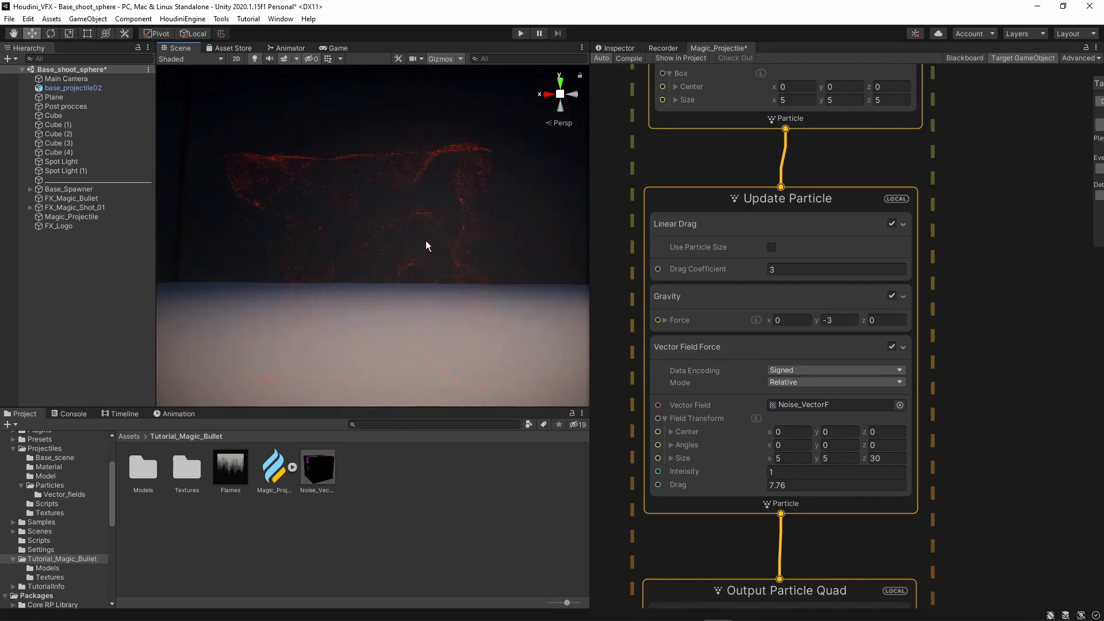
right_click_drag(506, 227, 428, 259)
Flatten the Position (AABox) block's Box to a Size z of 1 with its Center z at 0
middle_click_drag(979, 190, 968, 316)
scroll(967, 316, "down", 2)
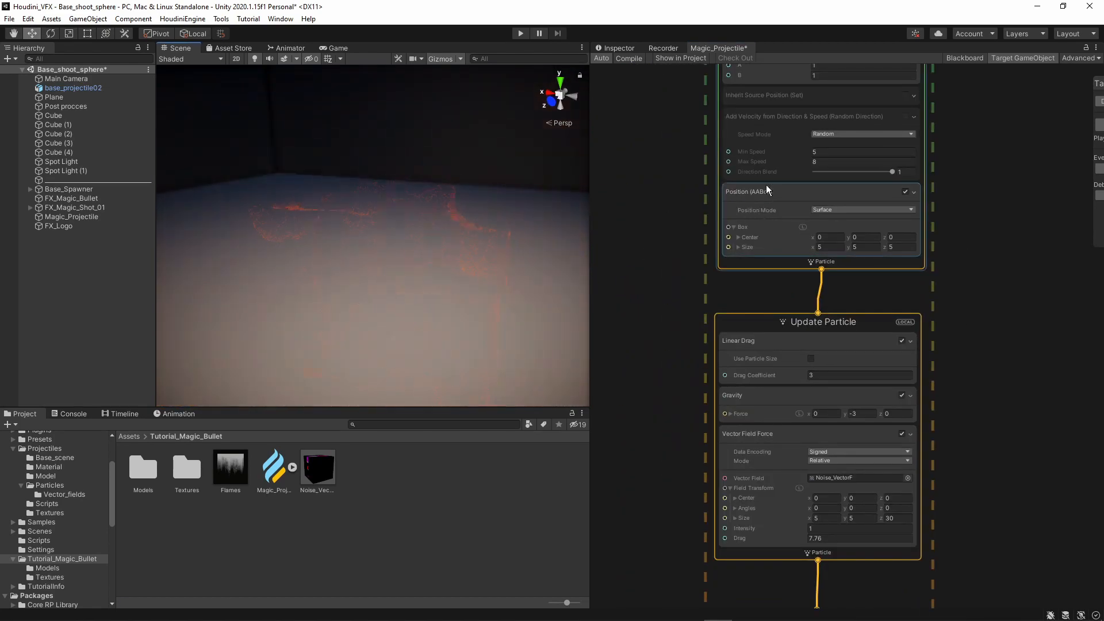
left_click(766, 187)
left_click_drag(437, 266, 413, 261, "alt")
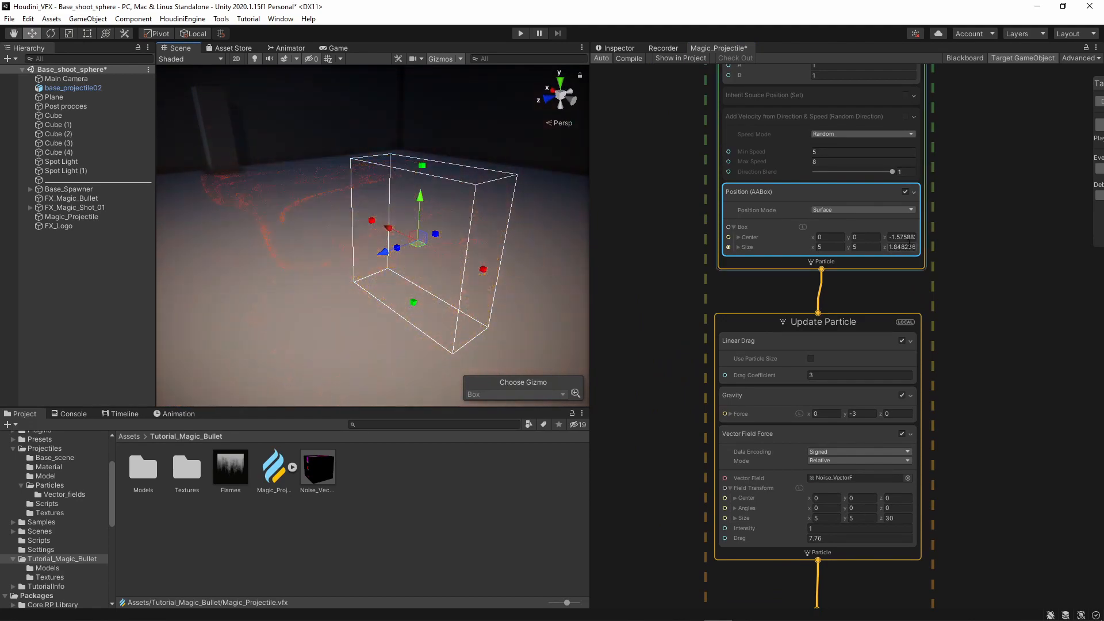
type("0")
left_click(909, 246)
type("1")
left_click(974, 264)
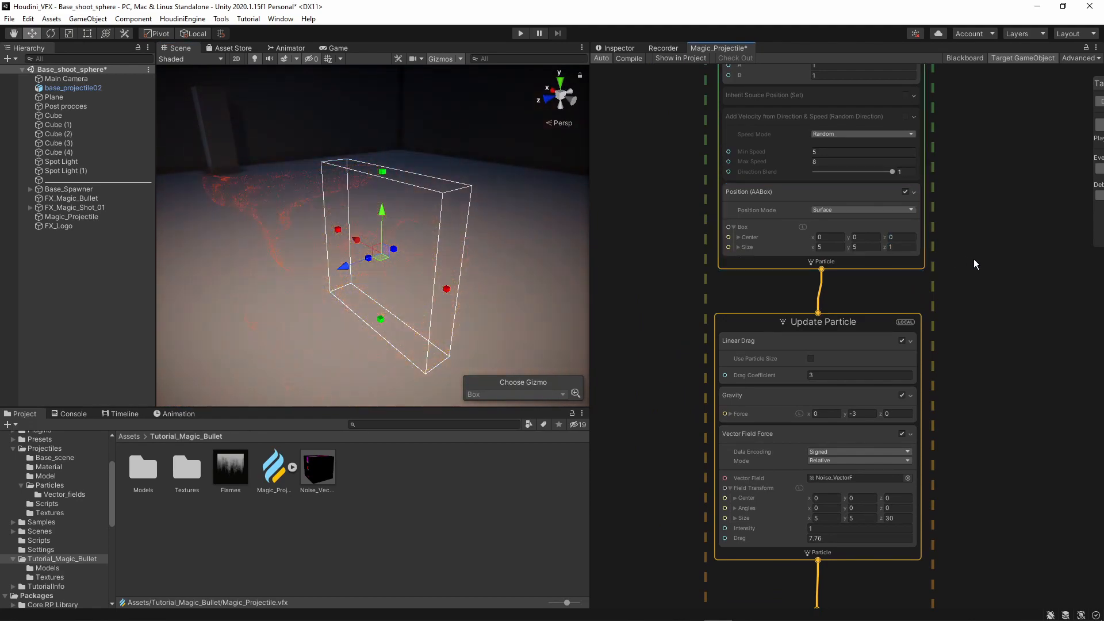
left_click_drag(418, 271, 546, 197, "alt")
left_click_drag(387, 290, 426, 240, "alt")
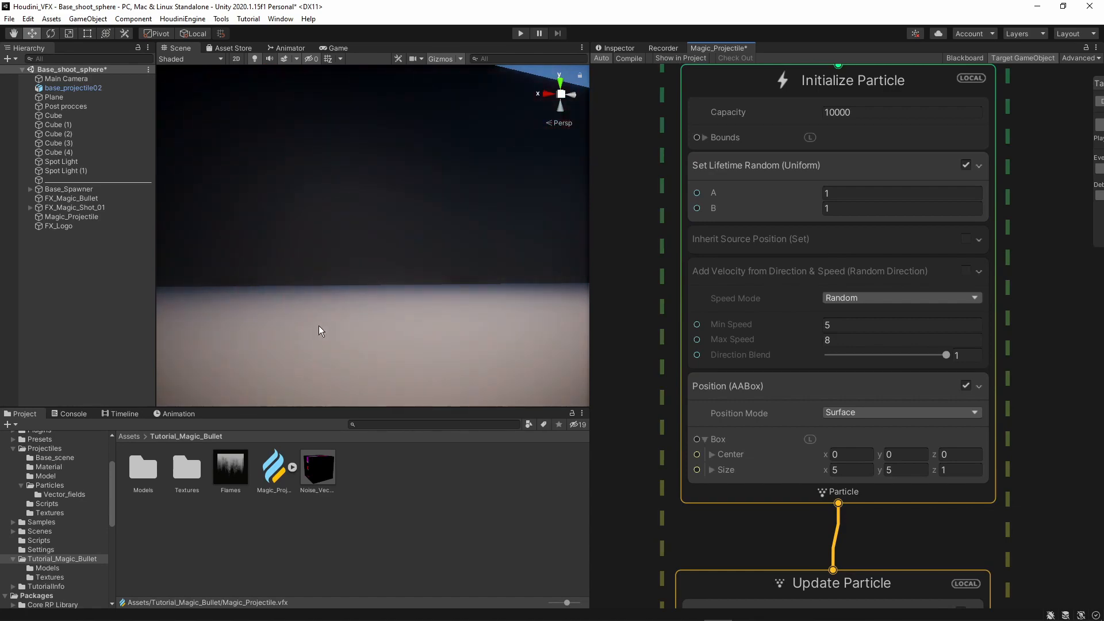
Assign the _urlNoise03 texture as the Vector Field of the Vector Field Force block
middle_click_drag(635, 378, 639, 320)
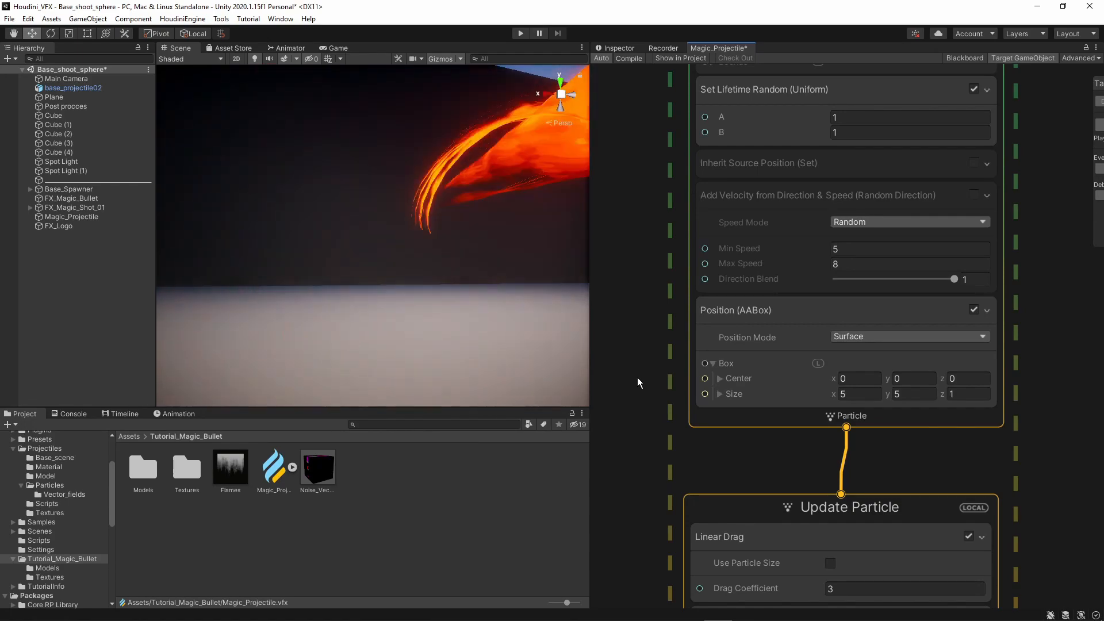
scroll(638, 378, "down", 2)
scroll(644, 322, "down", 1)
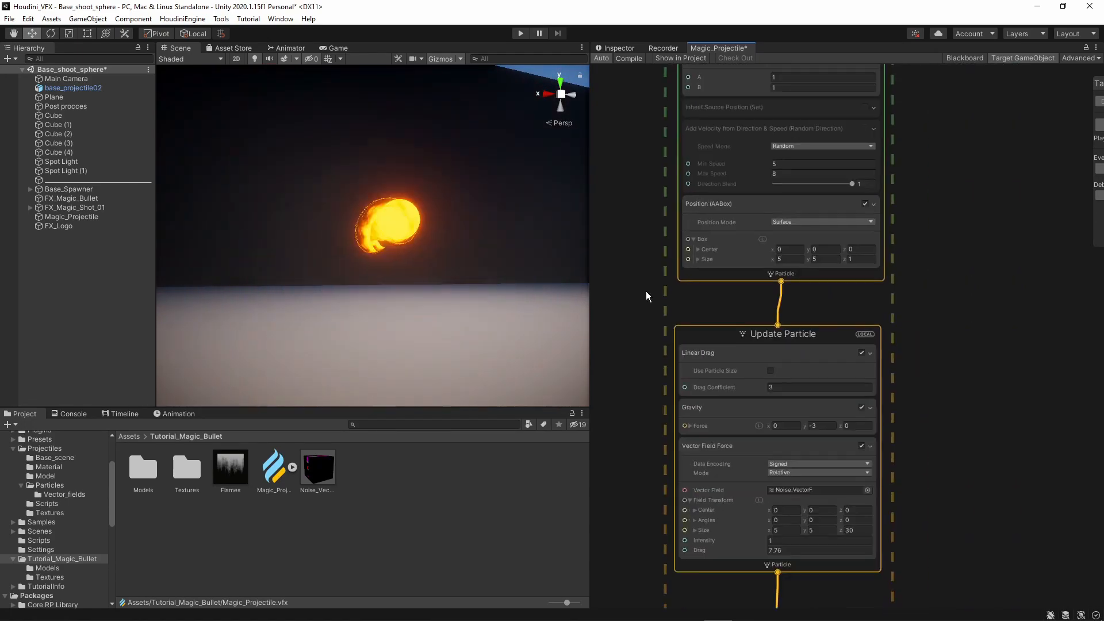
scroll(665, 258, "down", 1)
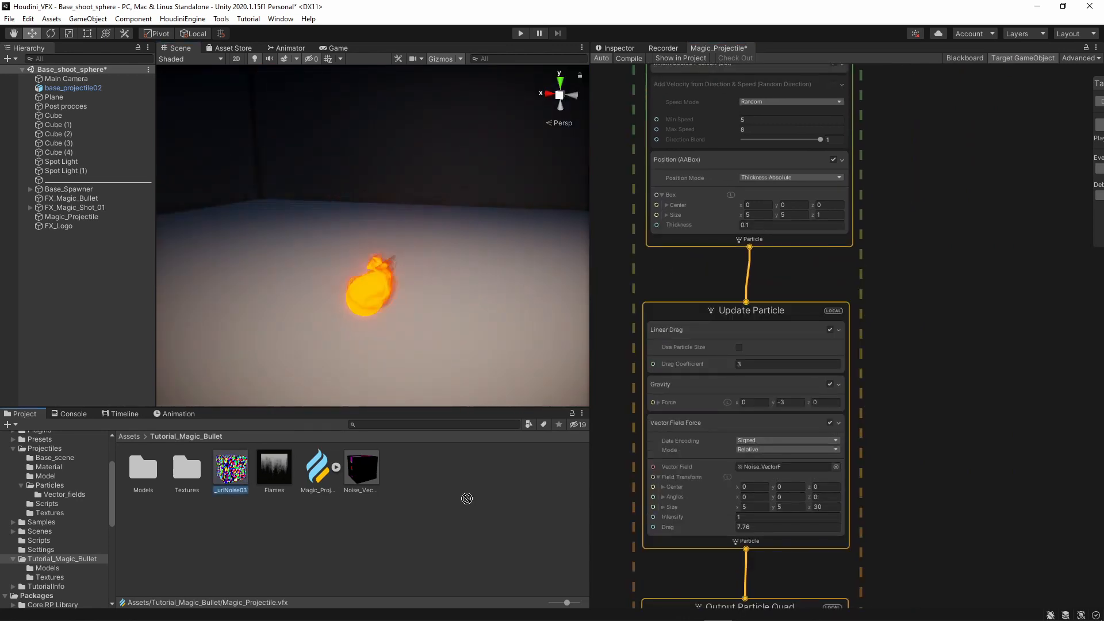
left_click_drag(467, 498, 760, 464)
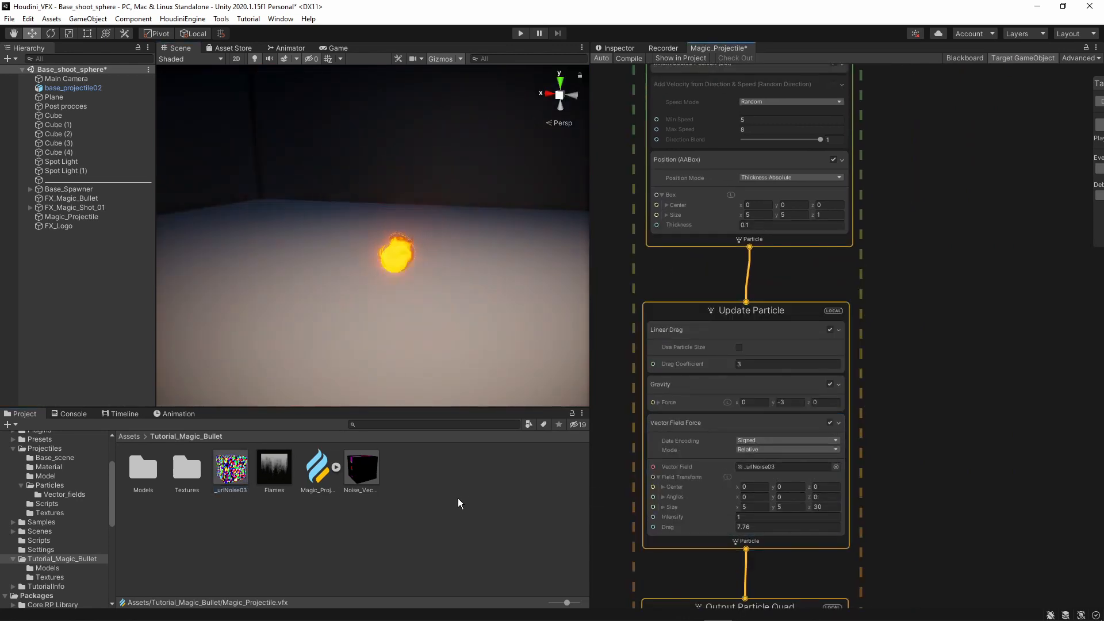
left_click_drag(371, 225, 401, 207, "alt")
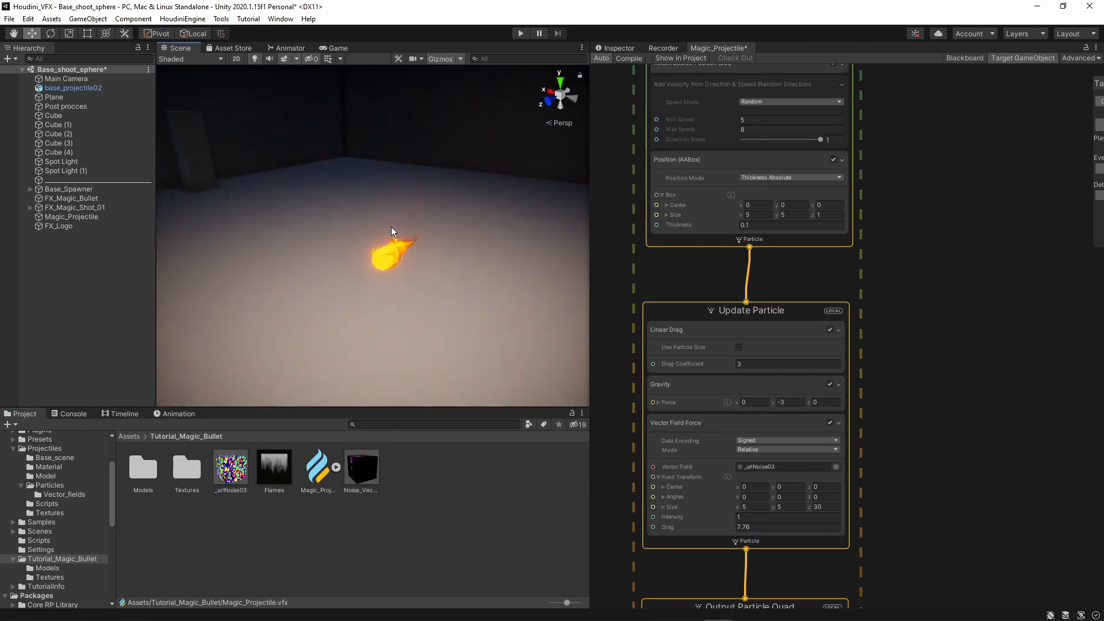
Set the Field Transform's Size z to 5 in the Vector Field Force block and check the effect in the scene
left_click(832, 506)
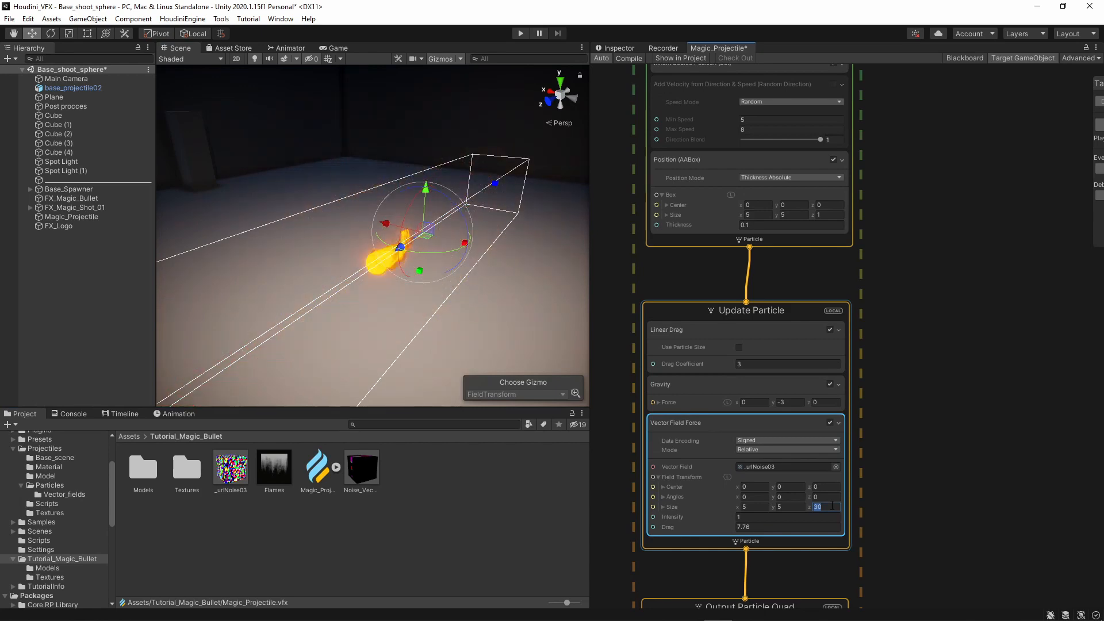
type("5")
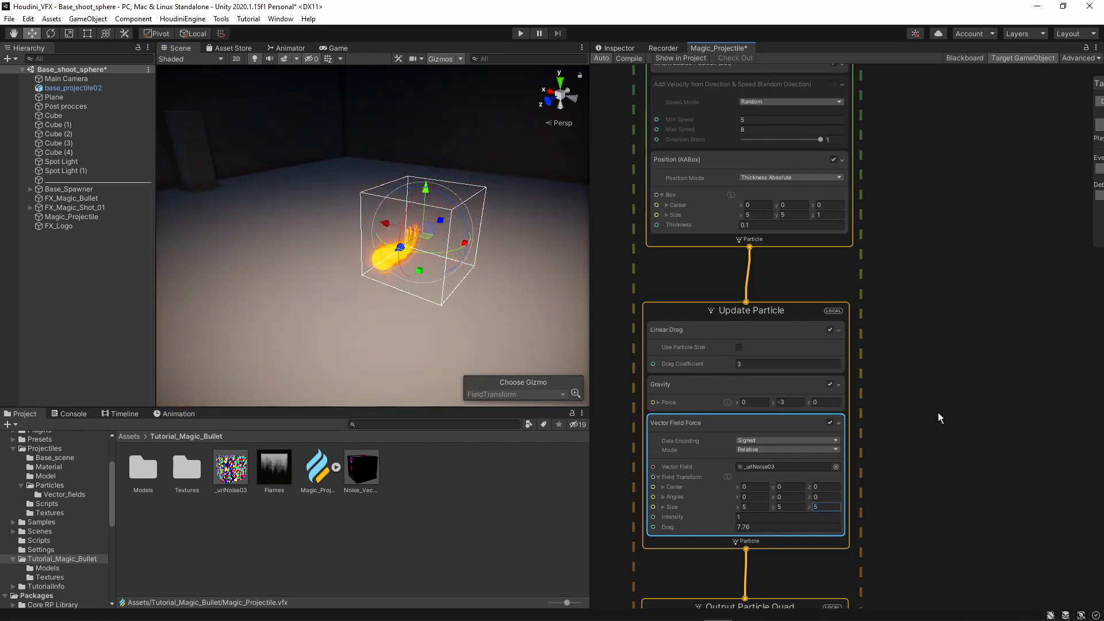
right_click_drag(419, 267, 482, 303)
key("w")
key("a")
key("s")
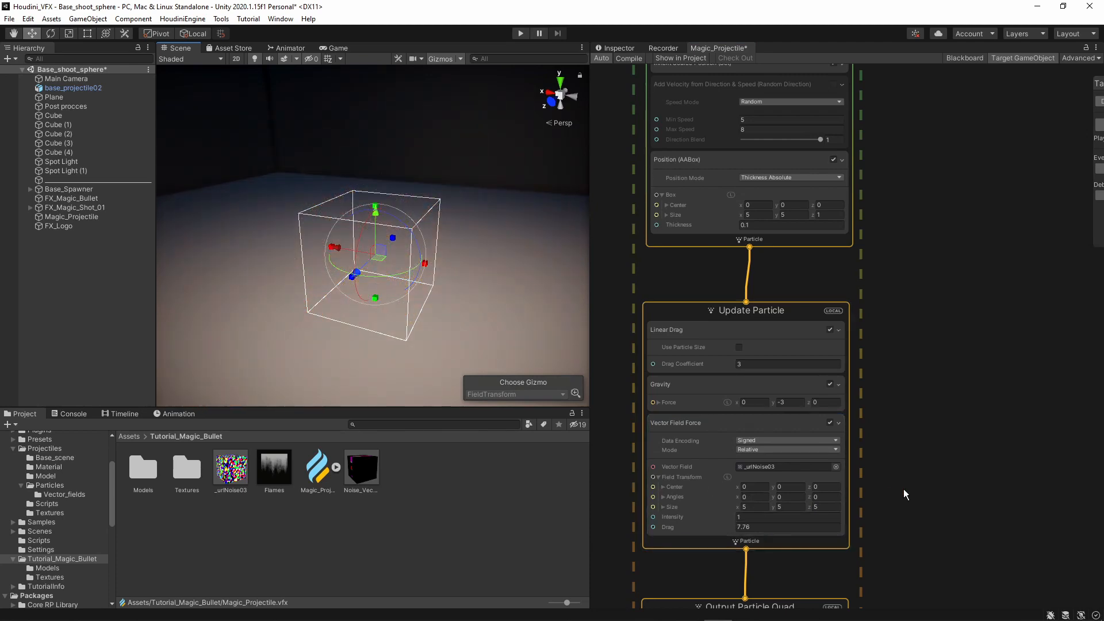
Enlarge the Vector Field Force's Field Transform to a Size of 20, 20, 20 and view the whole volume
middle_click_drag(898, 435, 983, 347)
type("20")
left_click(876, 419)
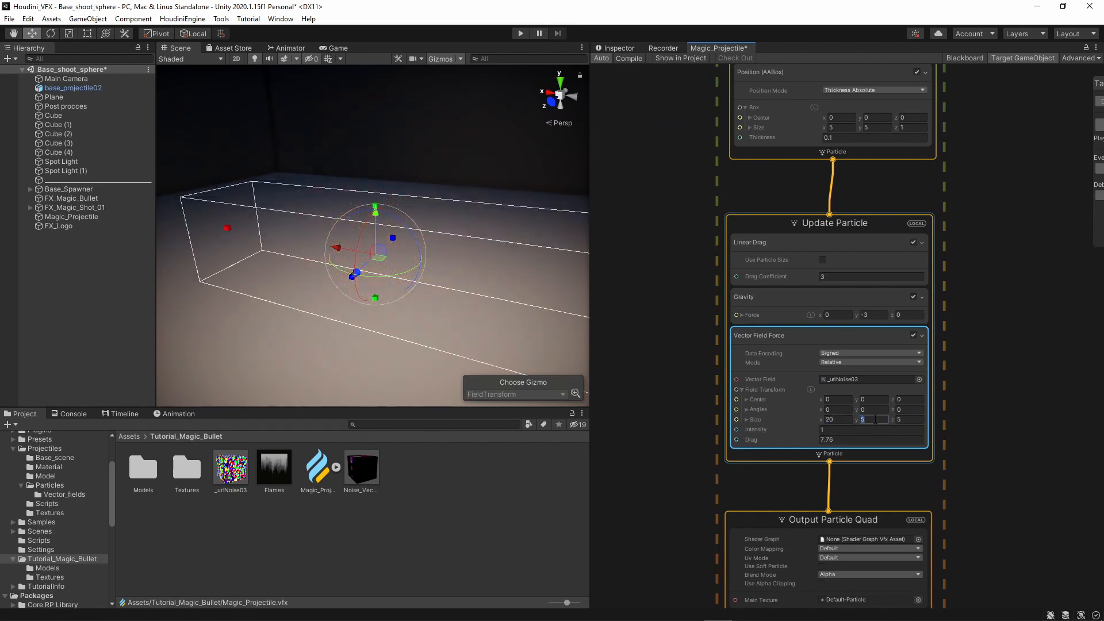
type("20")
left_click(909, 420)
type("20")
left_click(971, 422)
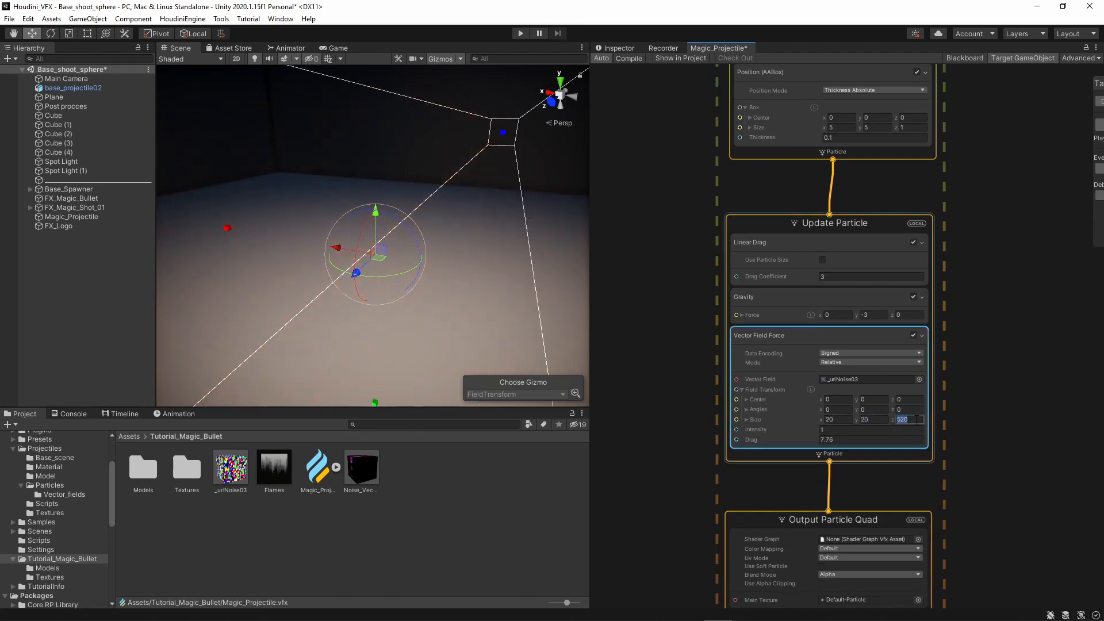
type("20")
left_click(1003, 426)
right_click_drag(506, 285, 449, 251)
key("s")
key("w")
key("s")
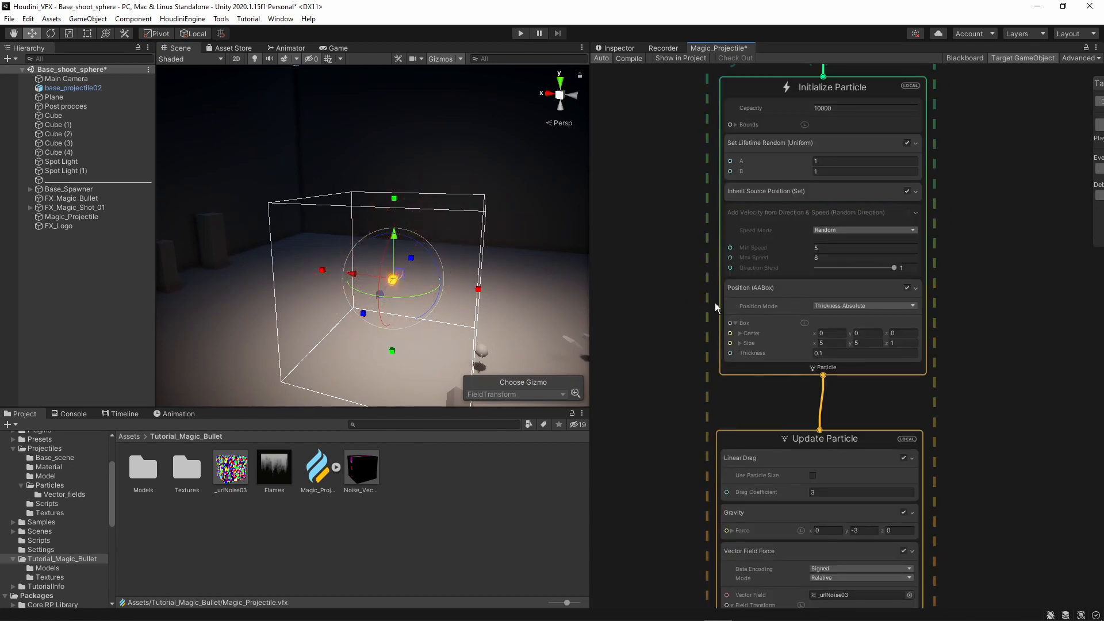
Disable the Position (AABox) block, re-enable Add Velocity from Direction & Speed (Random Direction), and check the particles in the scene
left_click(777, 295)
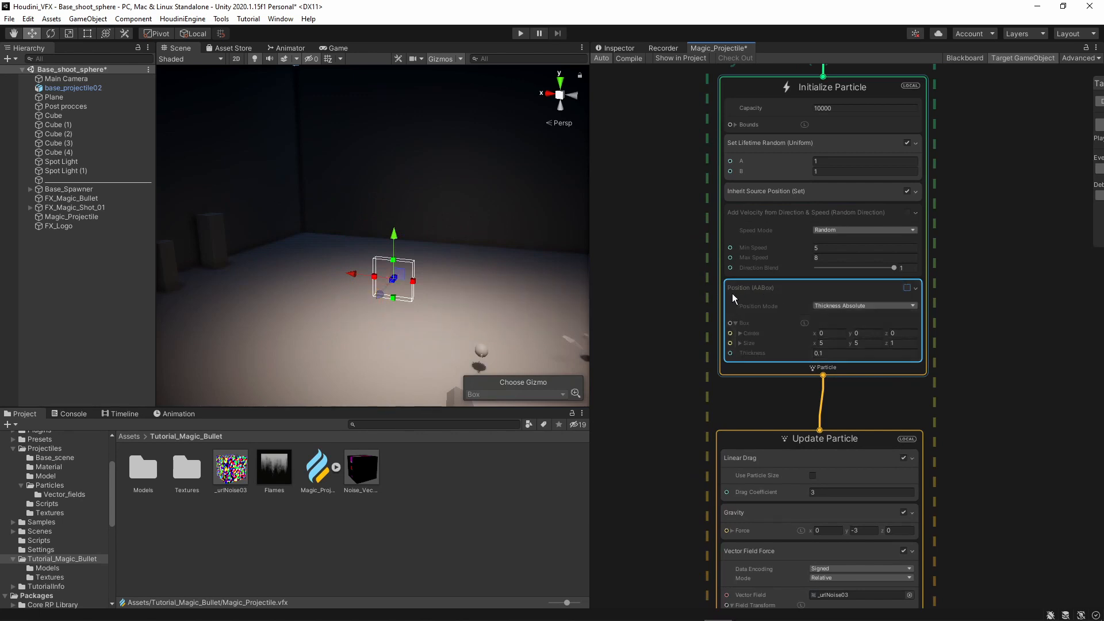
left_click(814, 264)
left_click(907, 213)
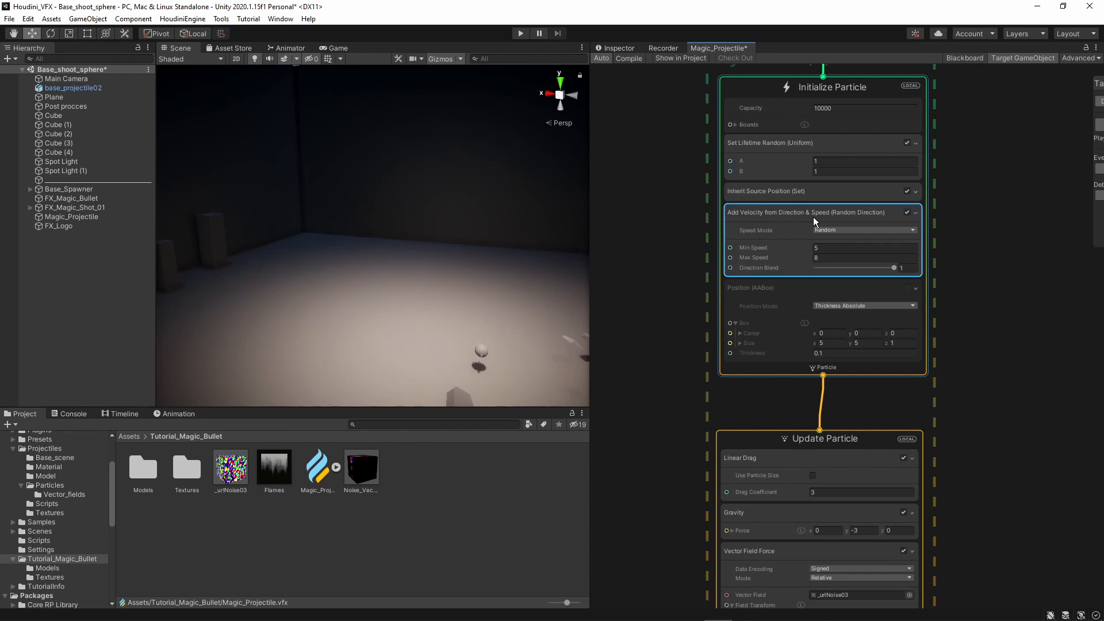
right_click_drag(437, 283, 318, 249)
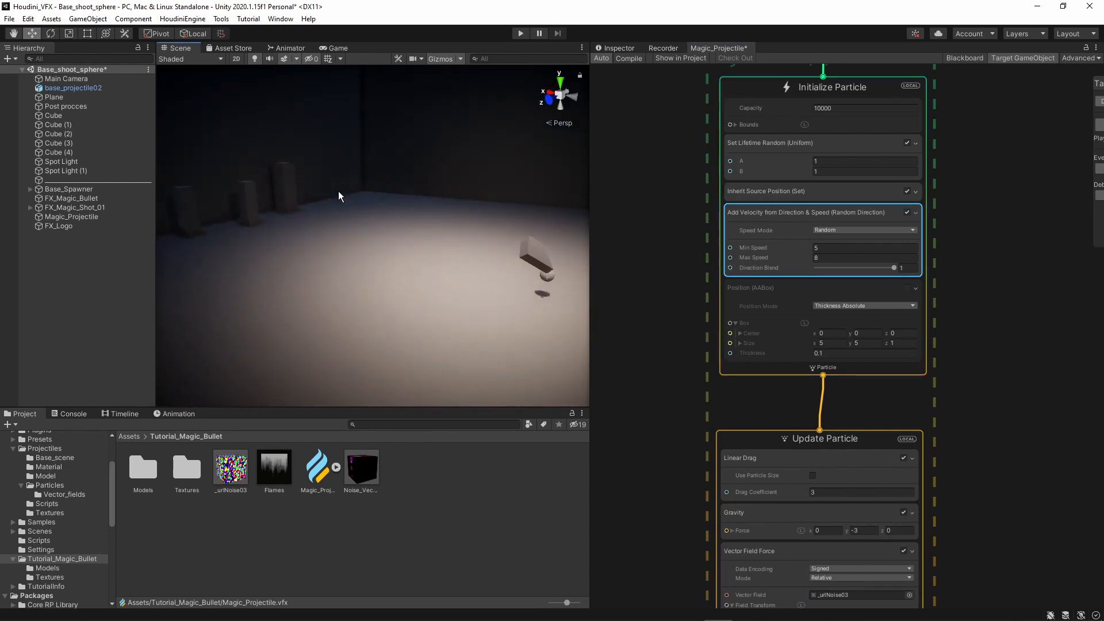
mouse_move(389, 296)
right_mouse_down()
mouse_move(449, 281)
mouse_move(451, 303)
mouse_move(387, 303)
mouse_move(394, 317)
right_mouse_up()
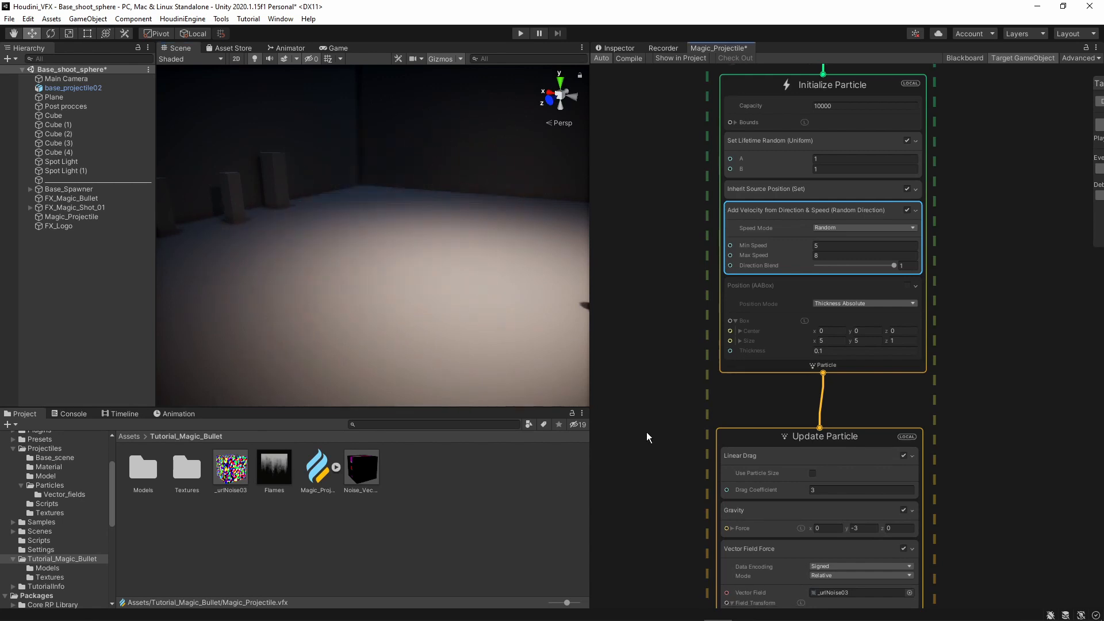
middle_click_drag(646, 432, 651, 316)
middle_click_drag(649, 260, 591, 411)
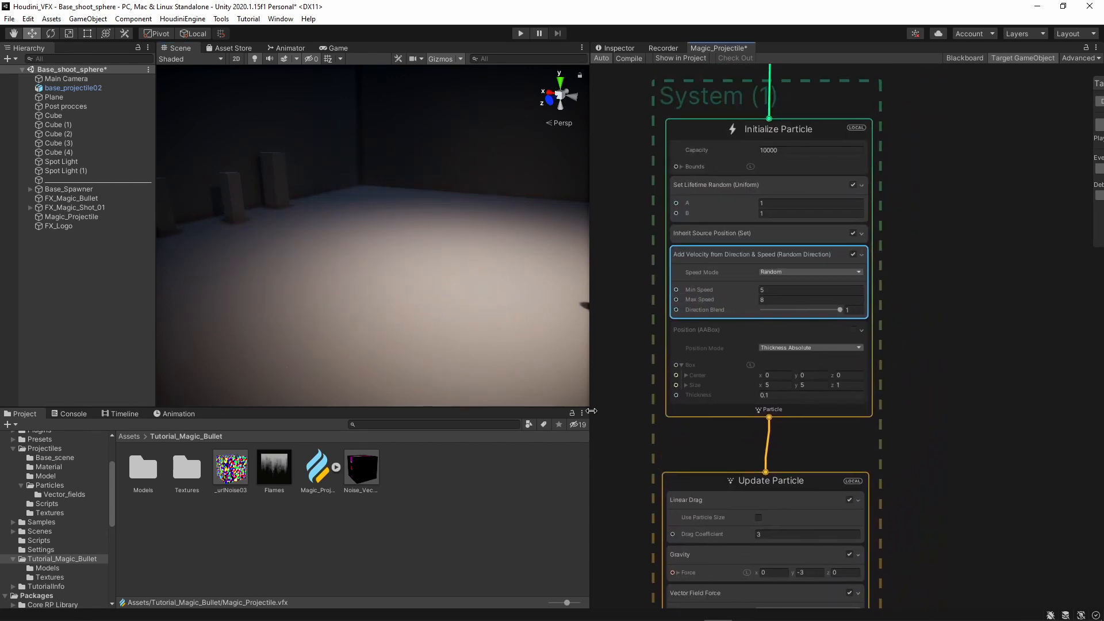
left_click(711, 236)
scroll(943, 293, "down", 3)
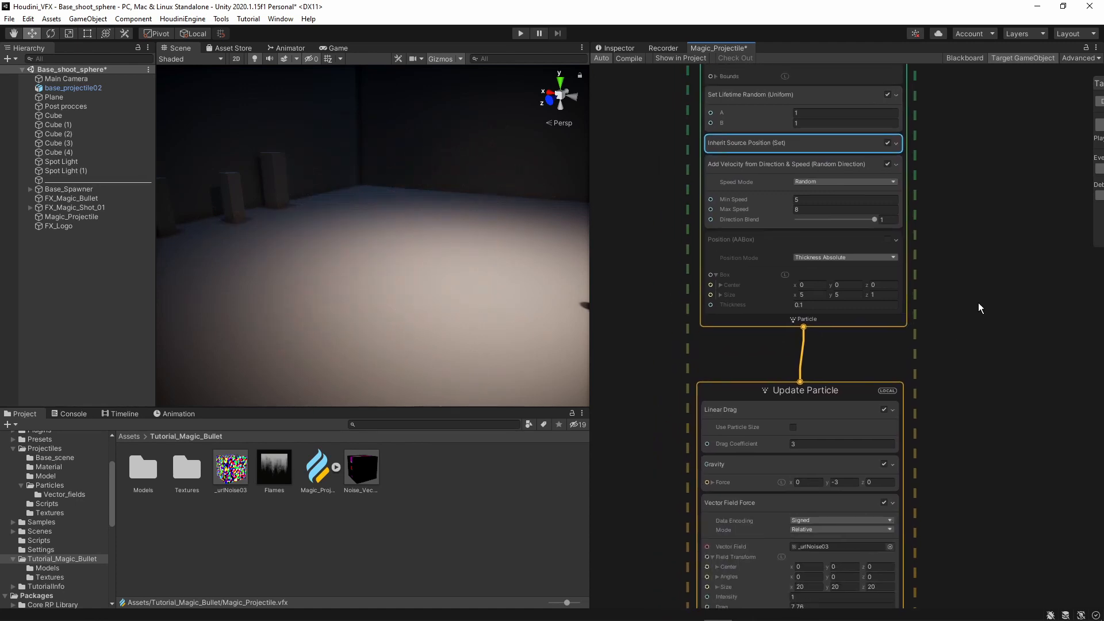
middle_click_drag(955, 401, 953, 334)
middle_click_drag(937, 397, 982, 308)
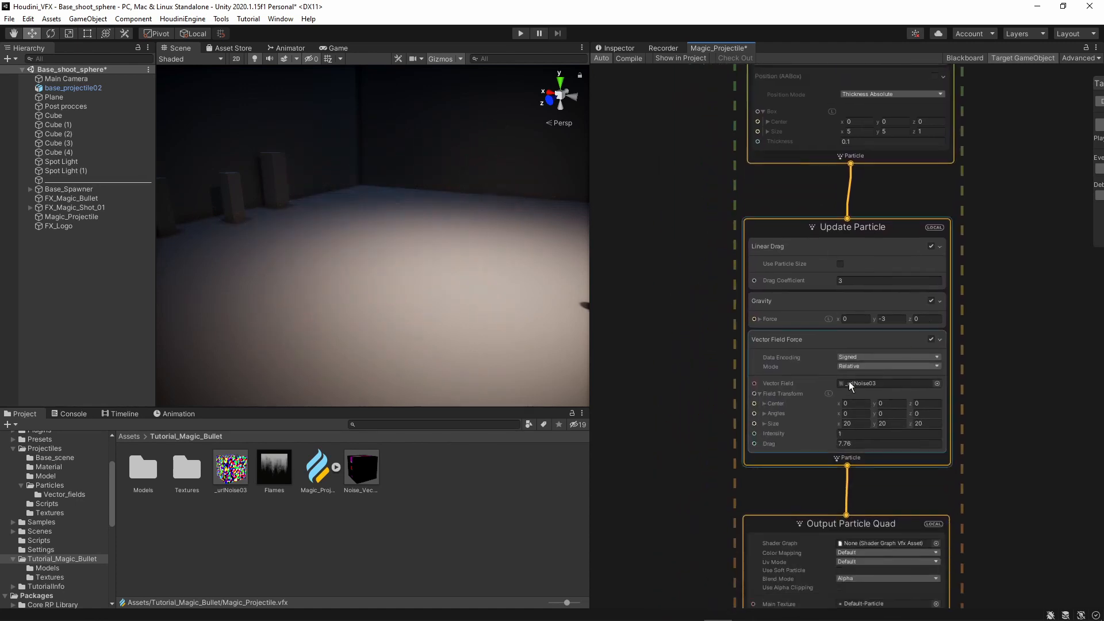
Add an inline float node and connect it to the Size of the Vector Field Force's Field Transform
middle_click_drag(707, 425, 757, 382)
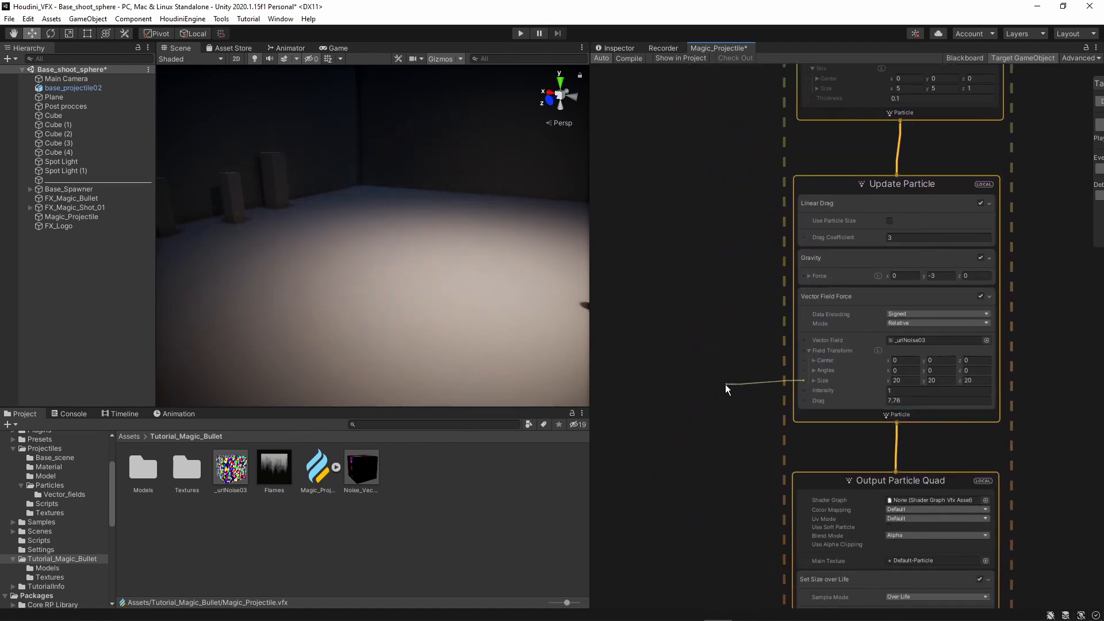
key("space")
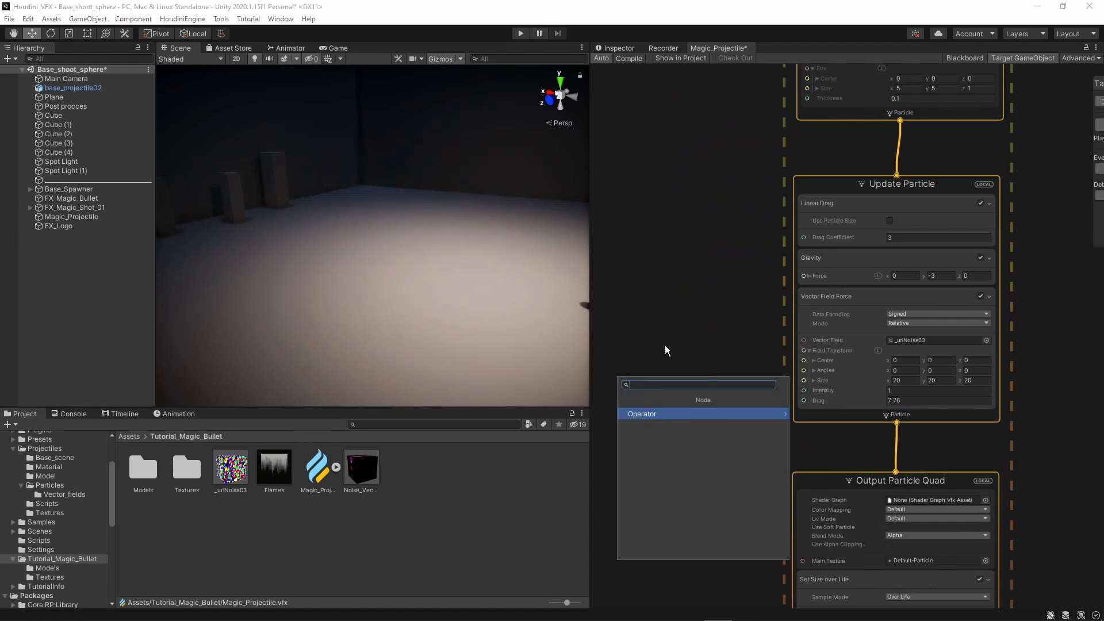
left_click(663, 343)
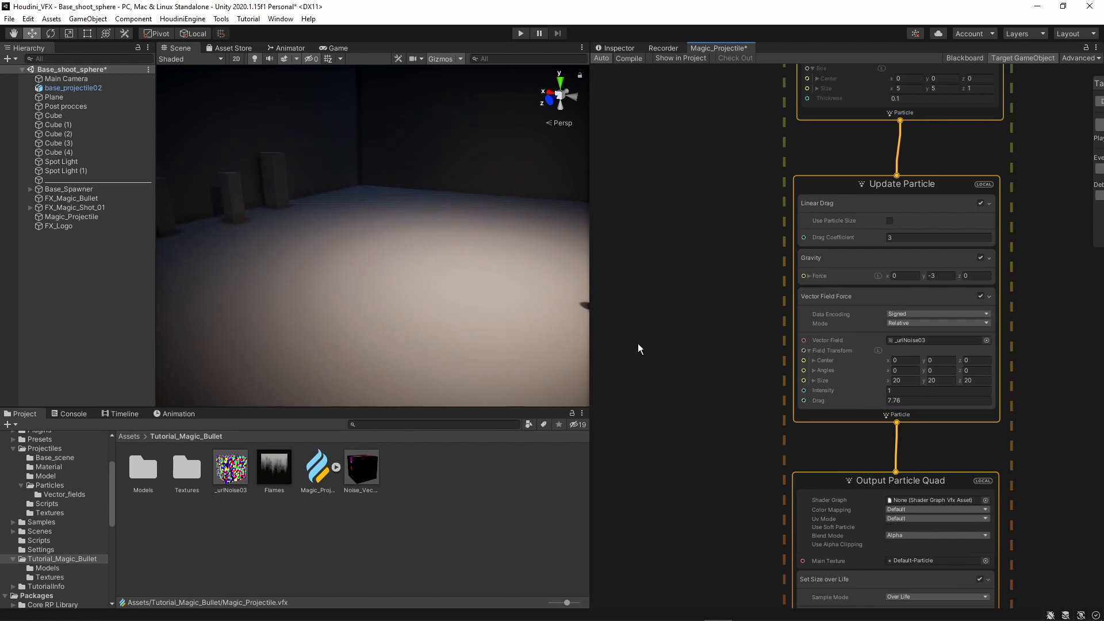
key("space")
type("float")
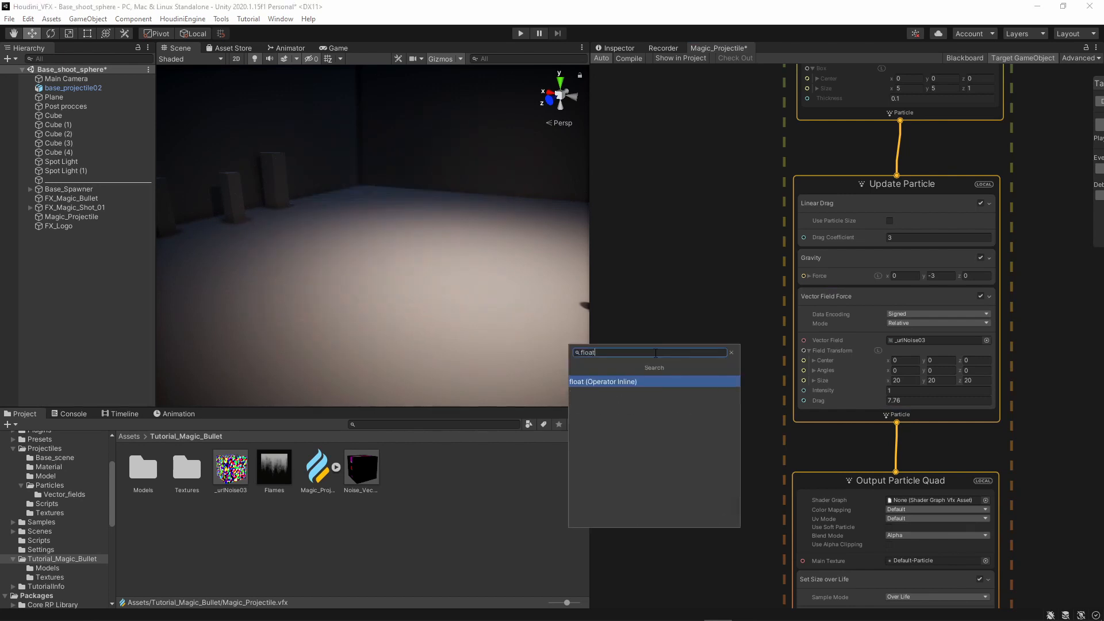
left_click(631, 381)
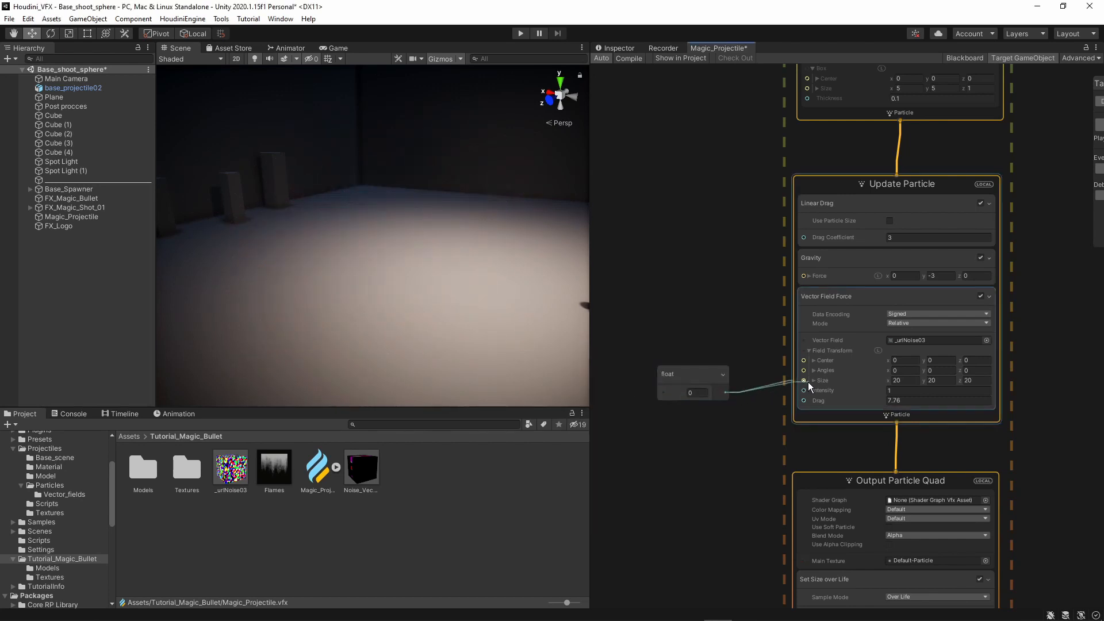
left_click_drag(809, 382, 808, 380)
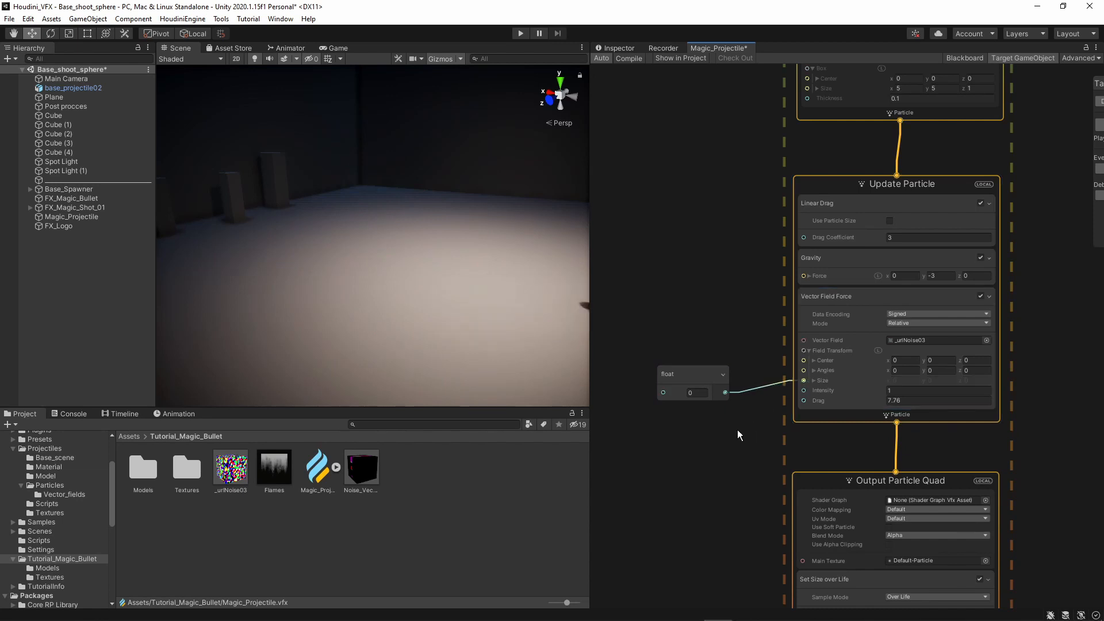
Set the float node driving the field's Size to 10 and check the particle burst in the scene
left_click(685, 373)
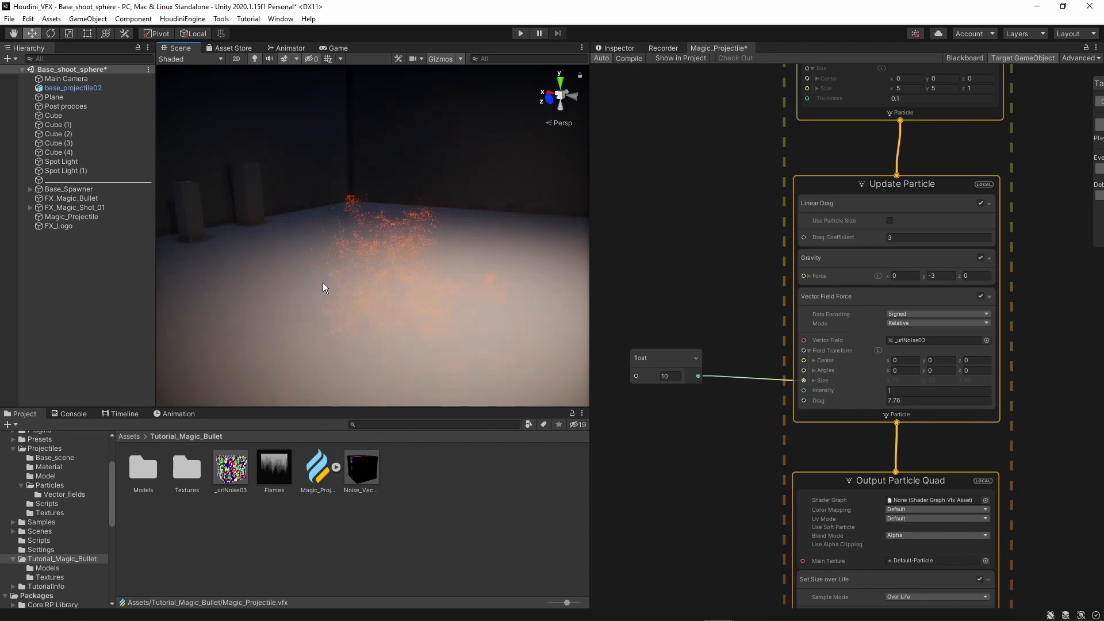
right_click_drag(435, 282, 447, 233)
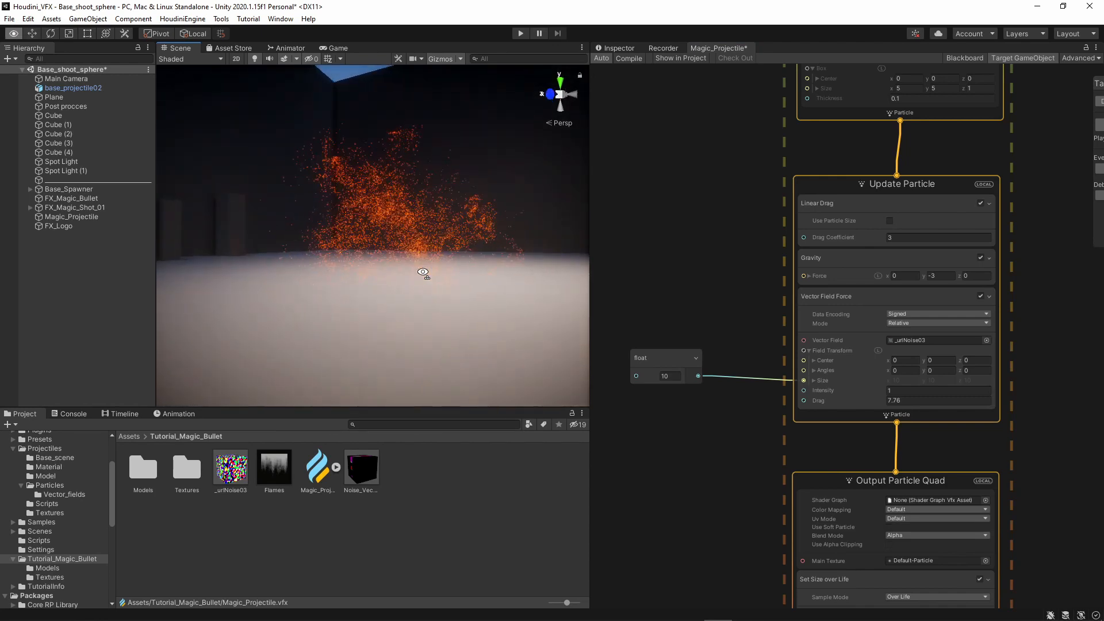
right_click_drag(426, 276, 430, 254)
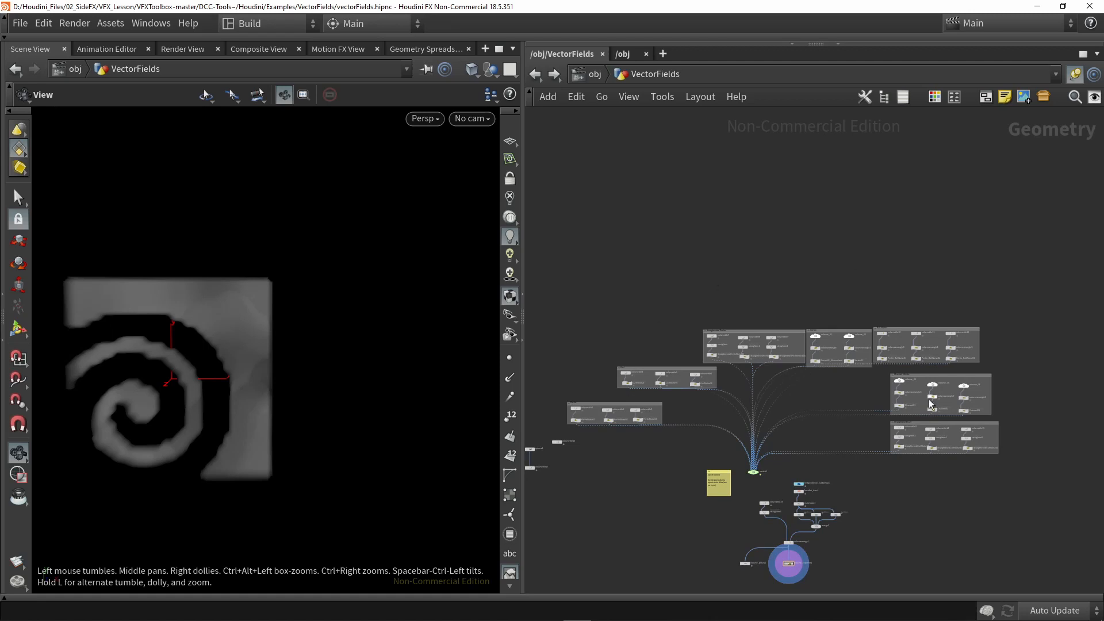
Switch to Houdini and examine the Perlin, Curl, Straightened Perlin, Vortex and remaining noise groups in the VectorFields network
scroll(807, 431, "up", 2)
middle_click_drag(654, 427, 796, 430)
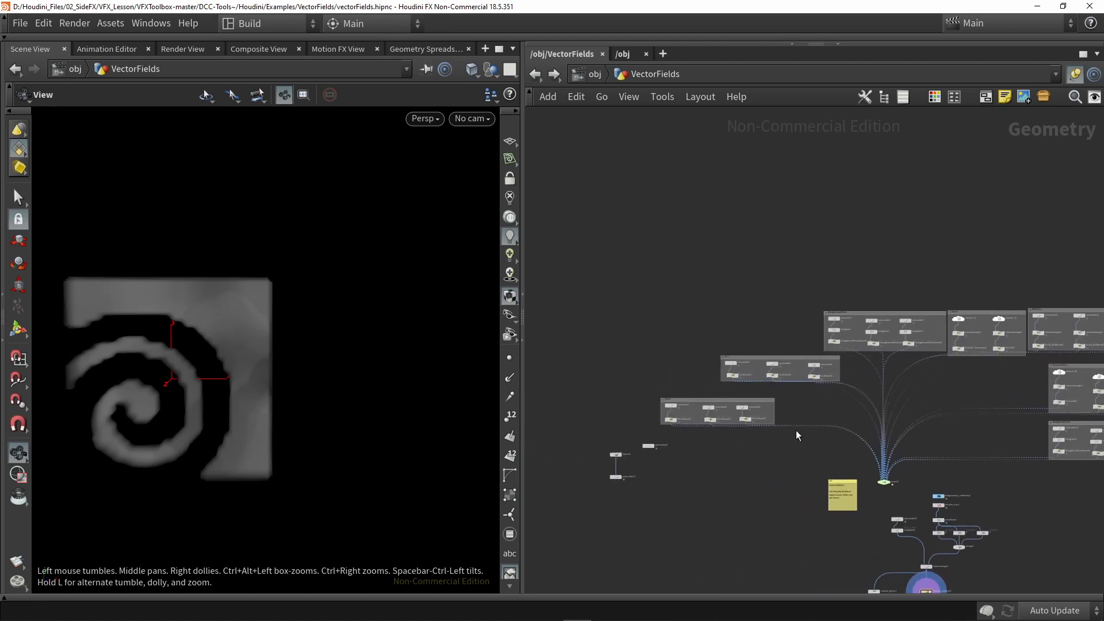
scroll(709, 418, "up", 3)
middle_click_drag(898, 380, 873, 433)
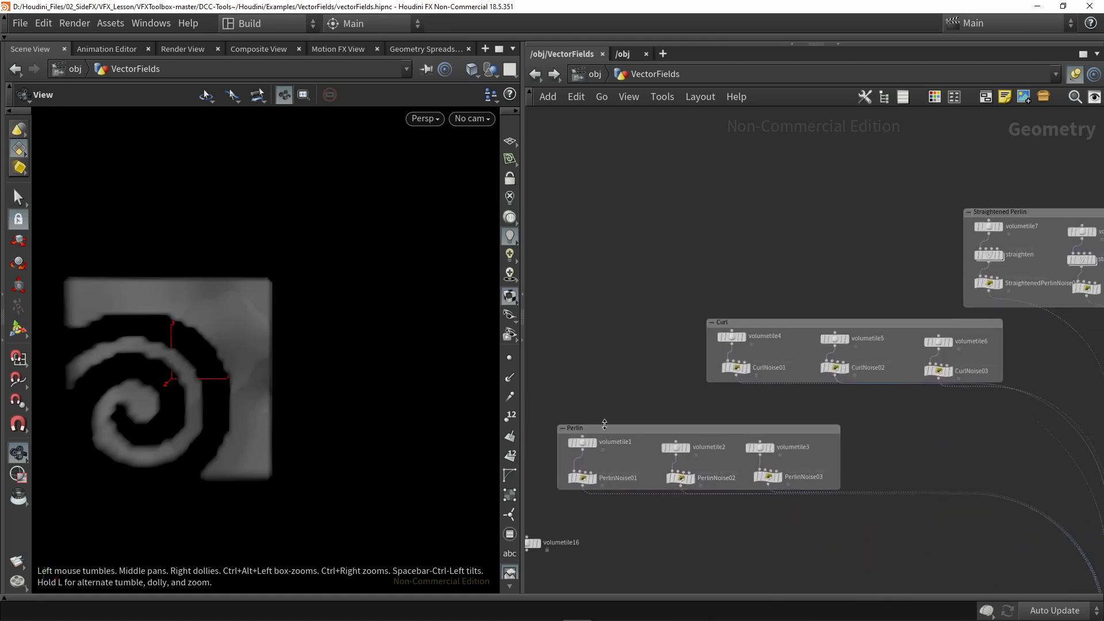
middle_click_drag(641, 363, 631, 396)
middle_click_drag(839, 243, 682, 293)
middle_click_drag(800, 253, 658, 265)
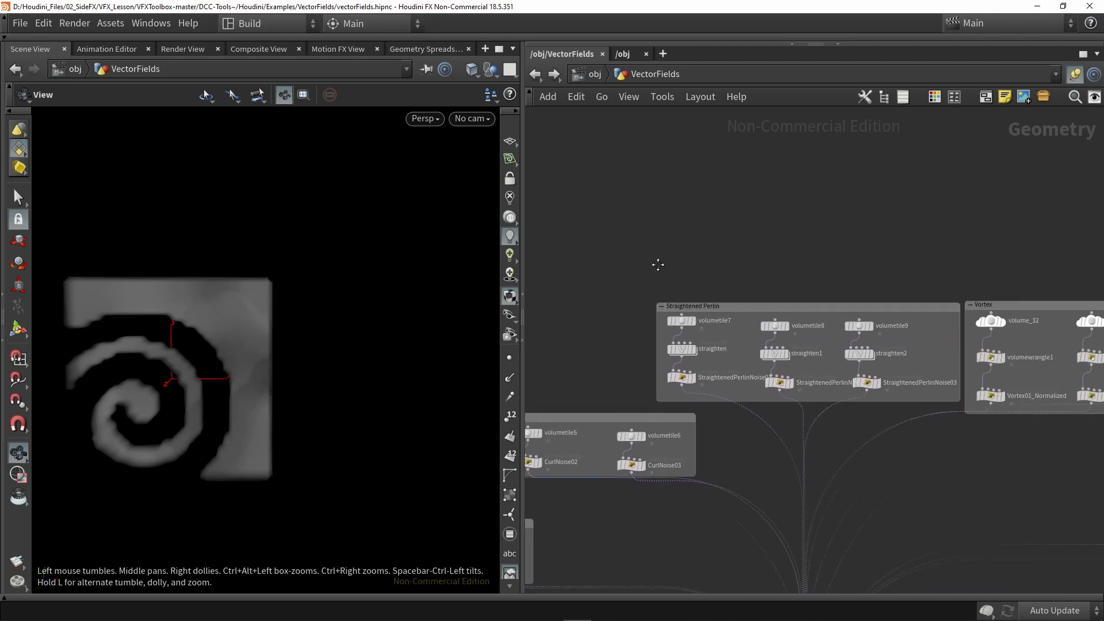
scroll(976, 228, "down", 3)
middle_click_drag(975, 228, 718, 267)
scroll(753, 303, "up", 2)
middle_click_drag(847, 278, 717, 173)
scroll(647, 381, "up", 1)
middle_click_drag(644, 384, 730, 315)
scroll(853, 353, "down", 4)
middle_click_drag(687, 345, 840, 380)
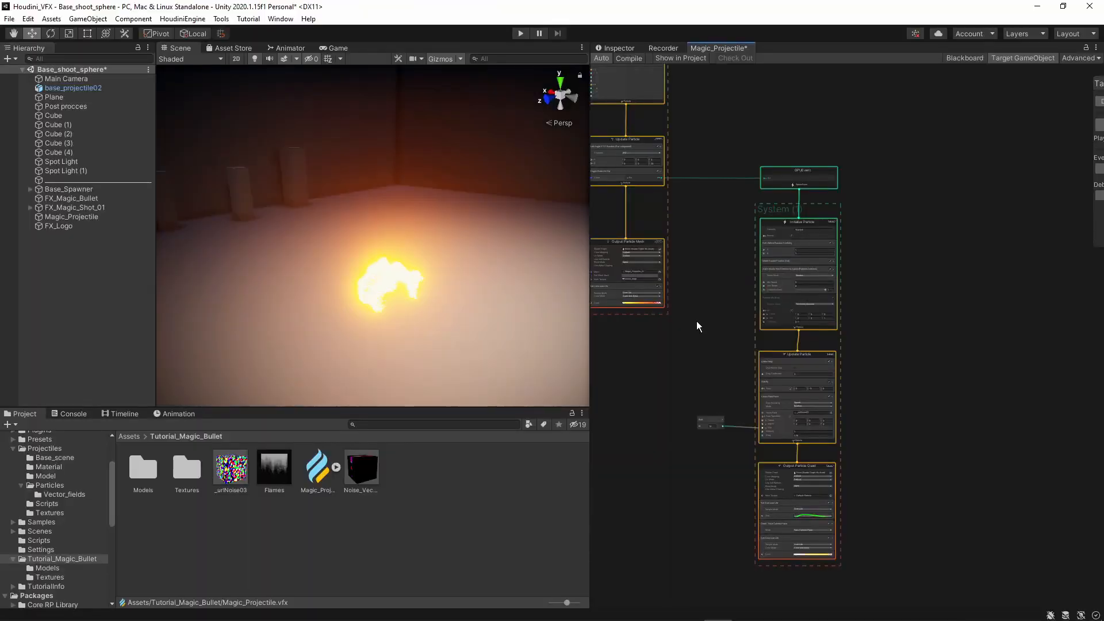
Back in Unity, add a Trigger Event Rate (Over Time) block below Trigger Event On Die in the projectile's Update Particle context
middle_click_drag(700, 301, 776, 374)
scroll(776, 374, "down", 1)
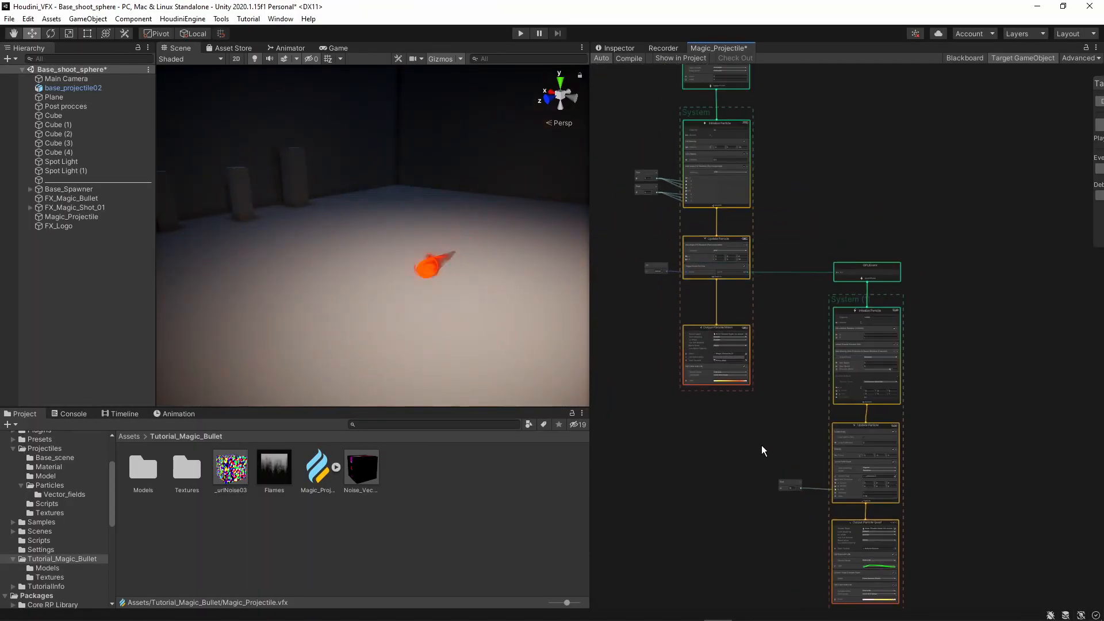
scroll(709, 288, "up", 2)
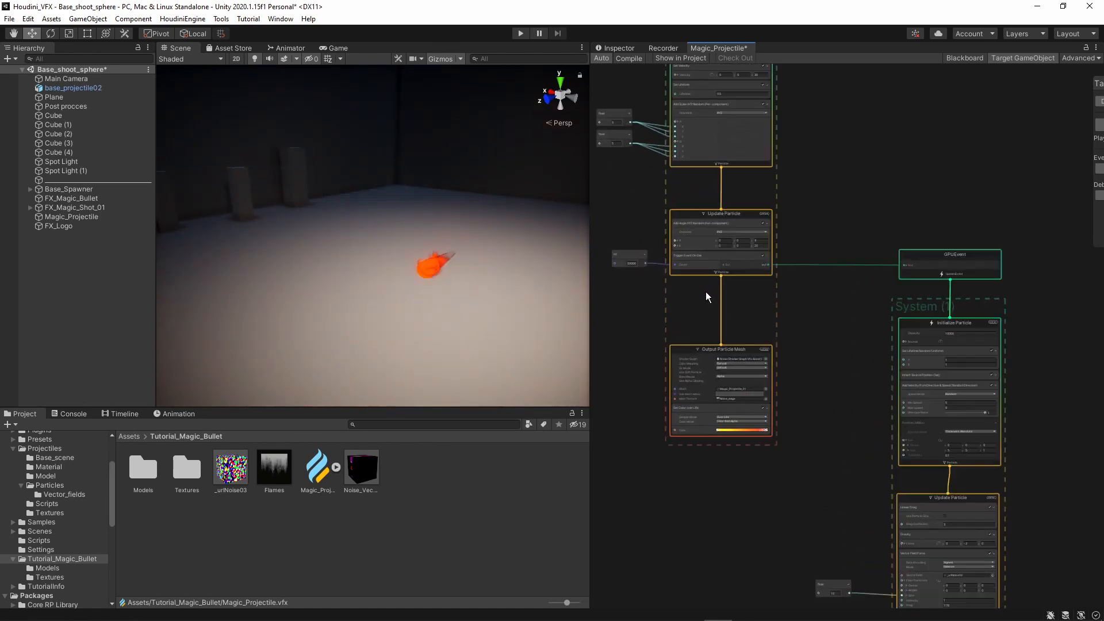
scroll(685, 294, "up", 1)
scroll(689, 283, "up", 2)
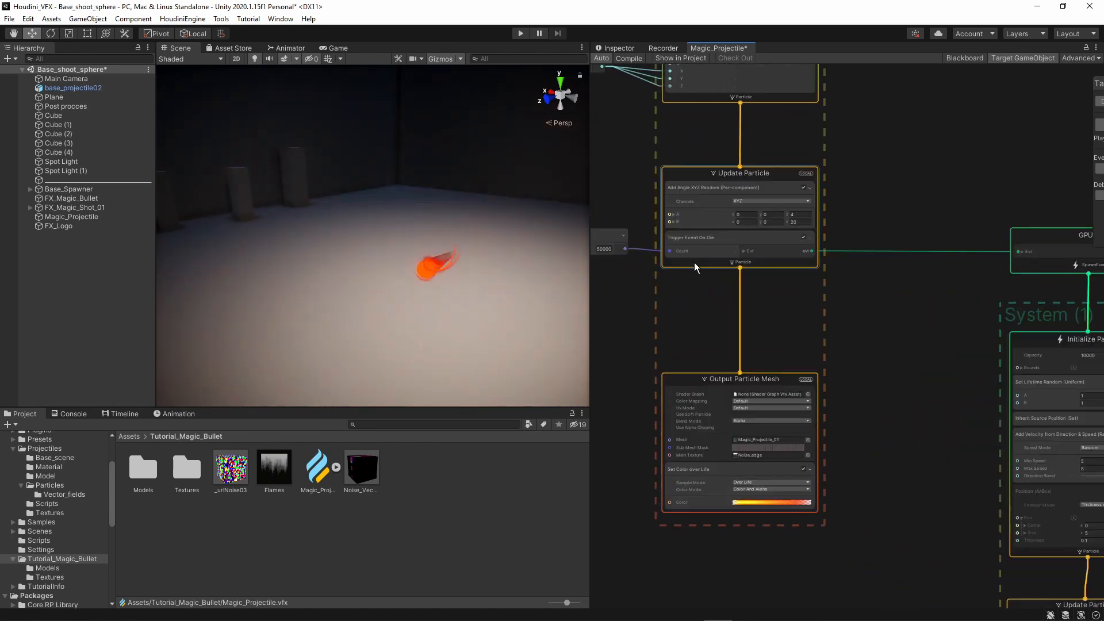
scroll(695, 263, "up", 2)
left_click(695, 263)
key("space")
type("eve")
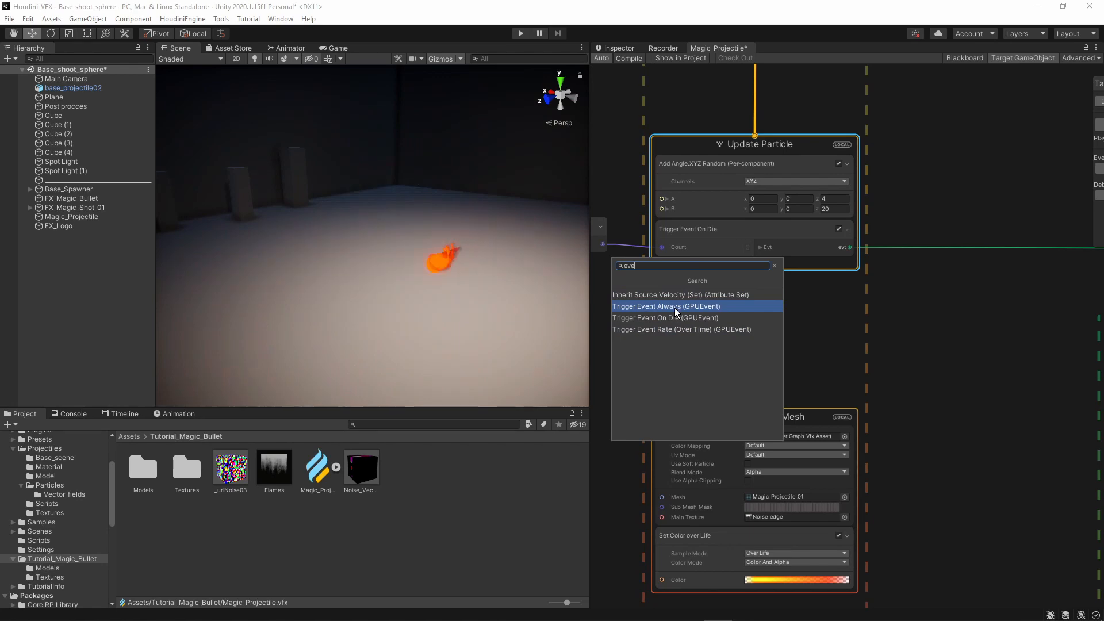
left_click(685, 330)
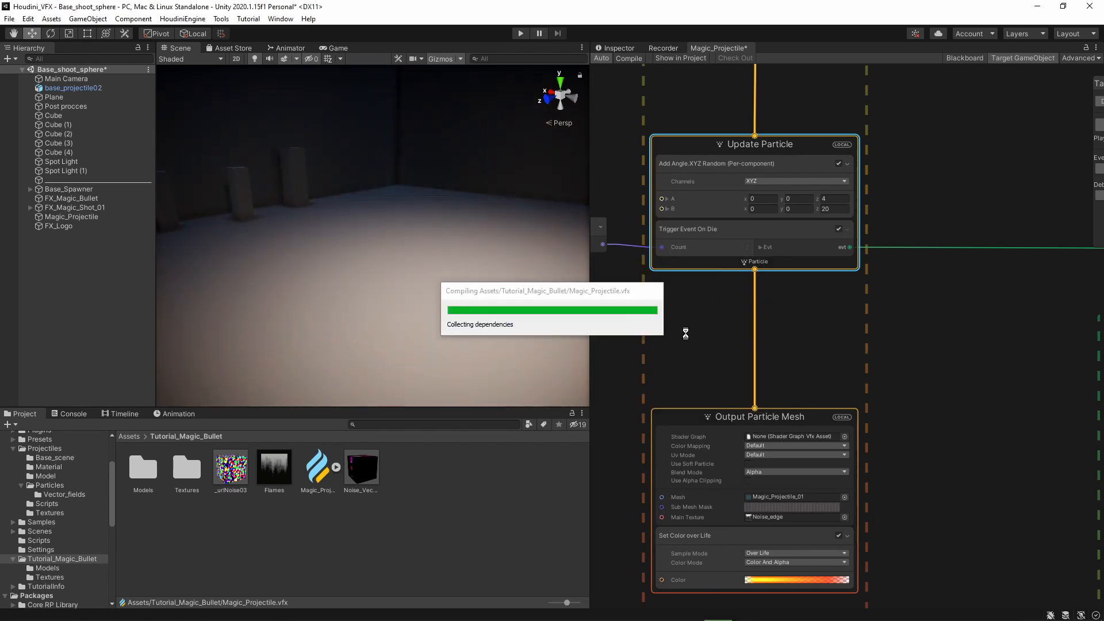
Move the whole GPUEvent particle system, including its float node, farther away from the projectile system to free up space
middle_click_drag(712, 357, 678, 364)
scroll(678, 364, "down", 2)
middle_click_drag(815, 356, 747, 271)
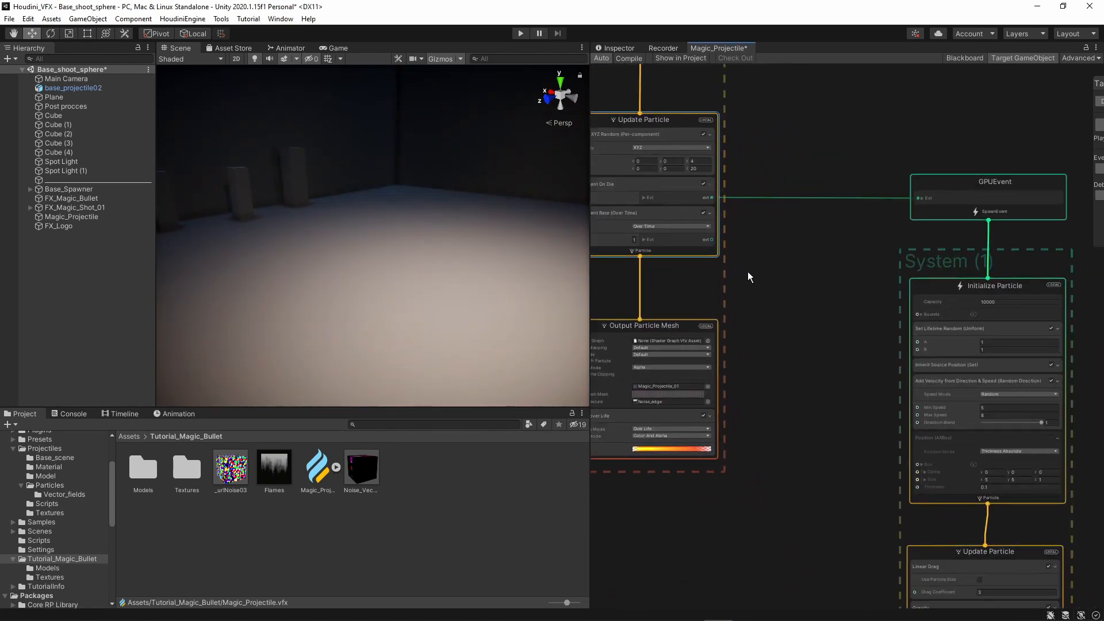
scroll(748, 273, "down", 4)
middle_click_drag(767, 315, 716, 255)
scroll(715, 247, "down", 2)
left_click_drag(719, 162, 812, 333)
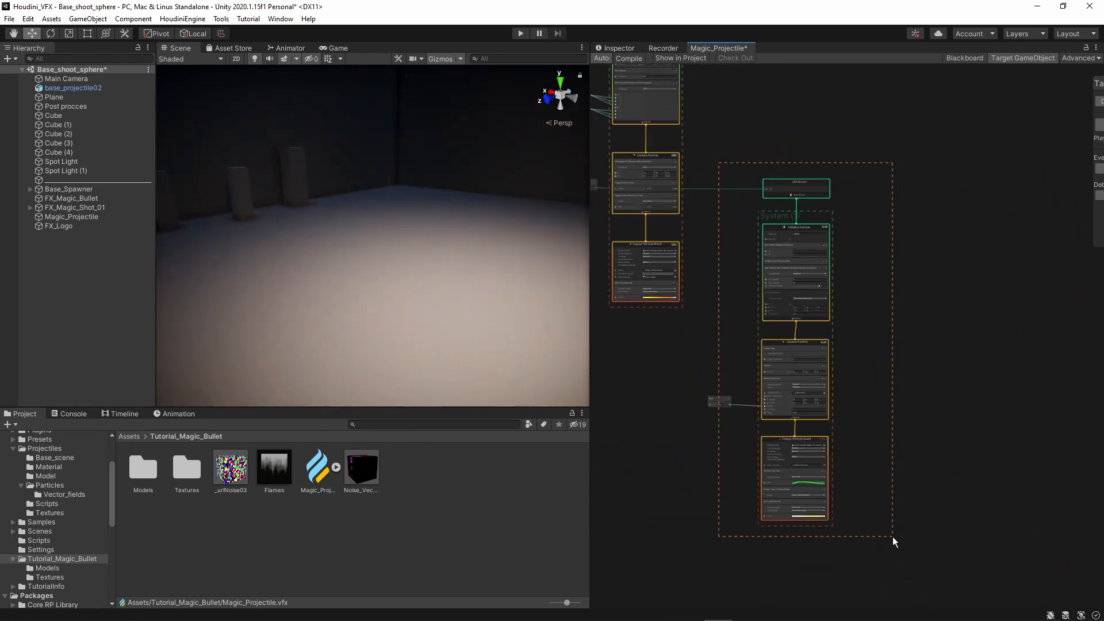
left_click_drag(893, 536, 893, 536)
left_click_drag(817, 188, 969, 183)
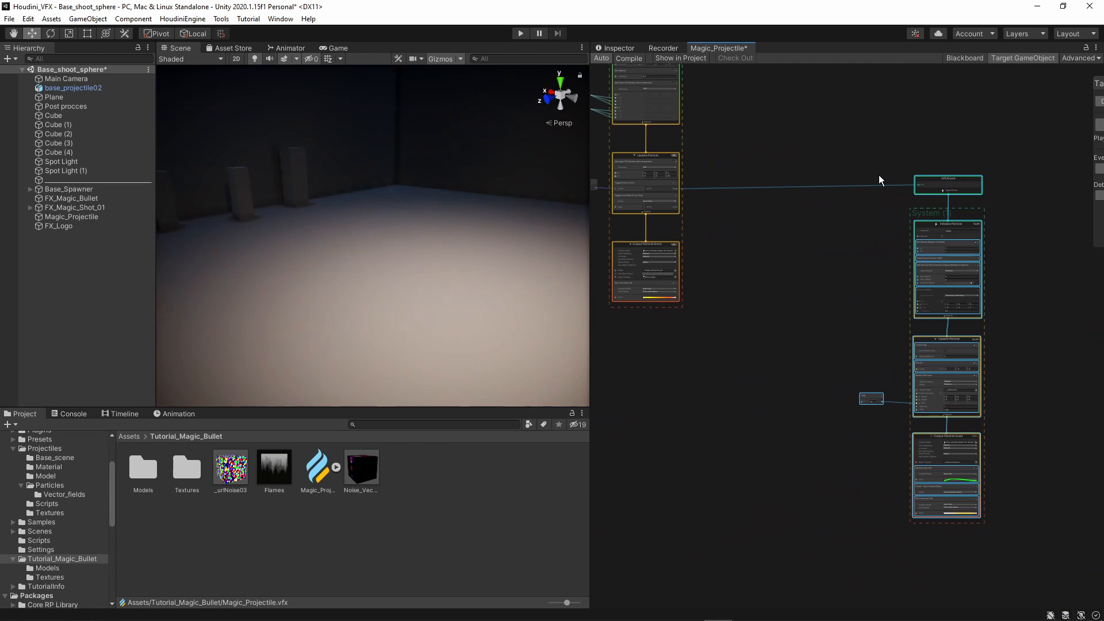
Duplicate the GPUEvent particle system, place the copy beside the projectile system, and connect Trigger Event Rate's output to its GPUEvent
key("ctrl+d")
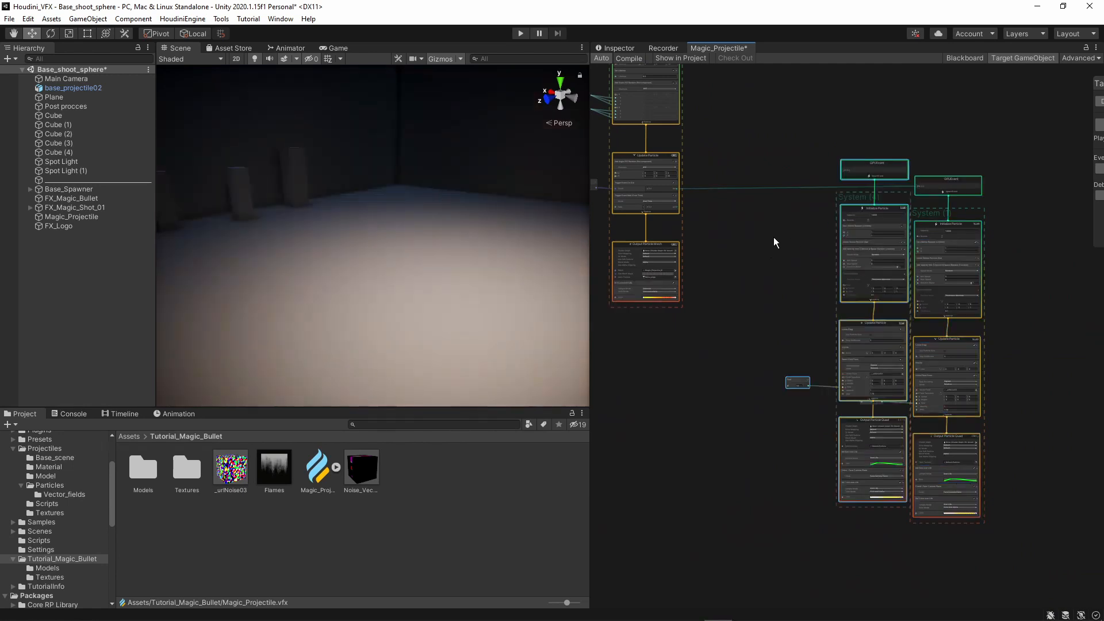
left_click_drag(876, 167, 779, 197)
scroll(698, 218, "up", 4)
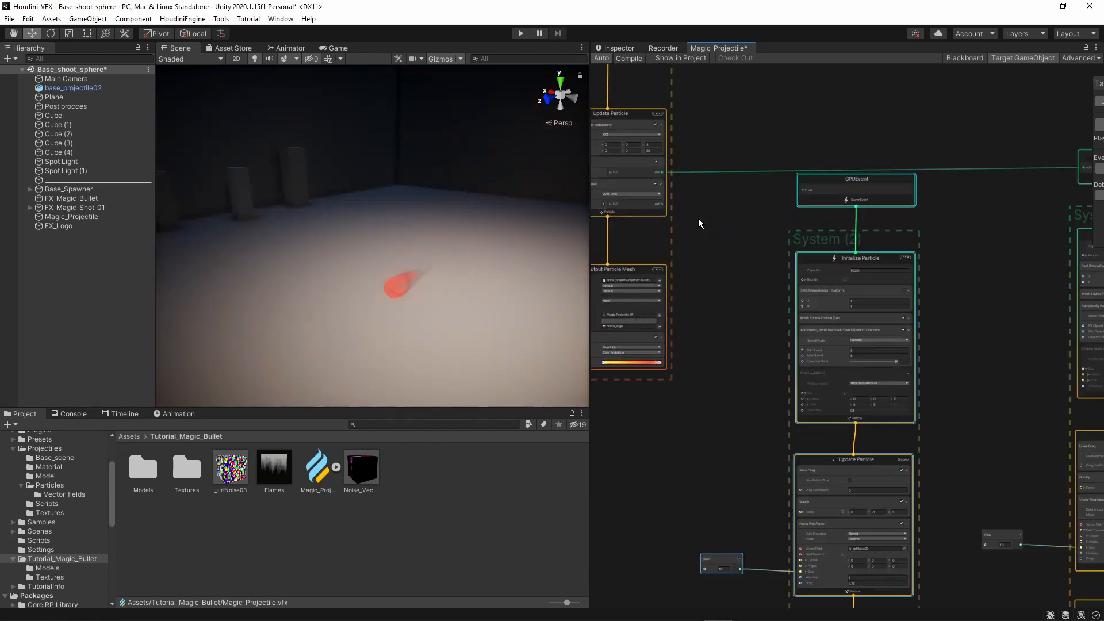
middle_click_drag(699, 215, 756, 226)
scroll(753, 235, "up", 4)
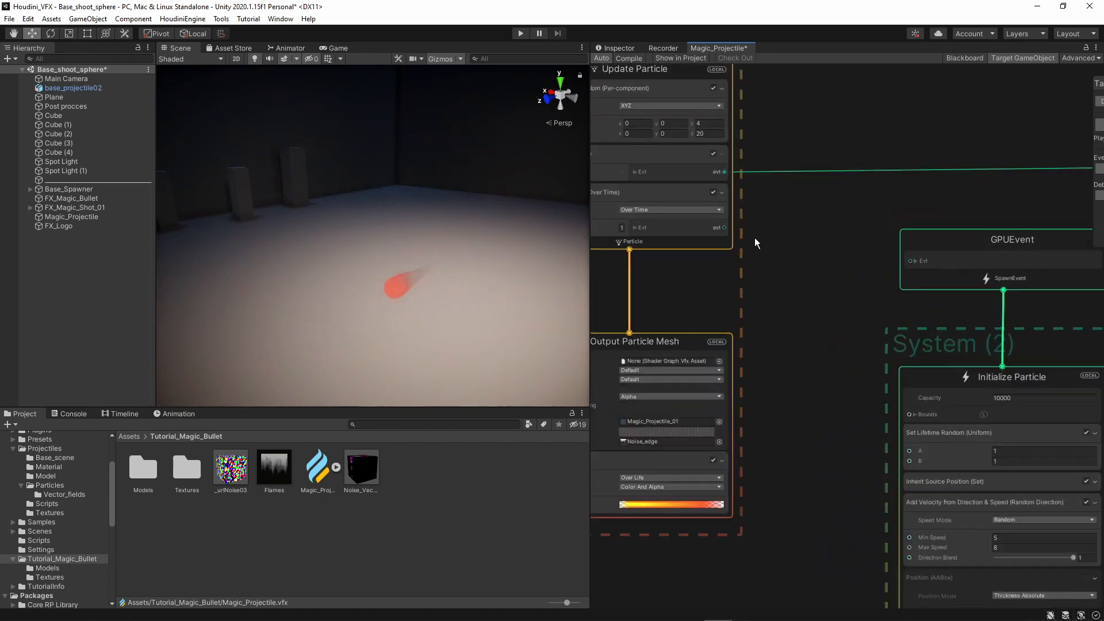
left_click_drag(726, 227, 919, 257)
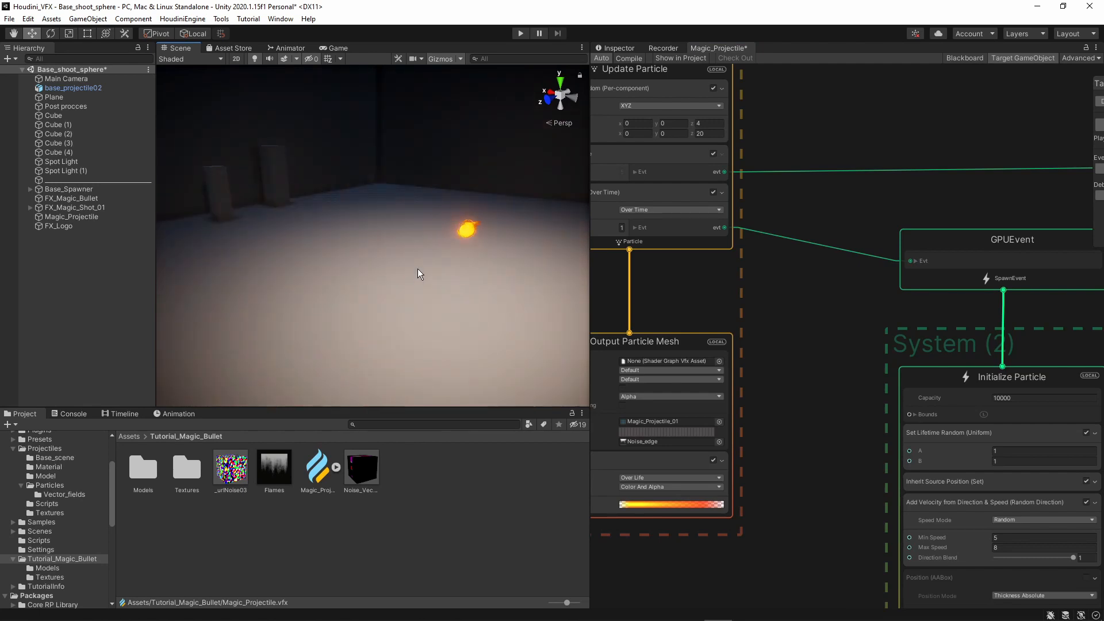
Add an inline float node below the int node and connect it to the Rate of Trigger Event Rate (Over Time)
middle_click_drag(787, 296, 929, 367)
scroll(641, 326, "up", 1)
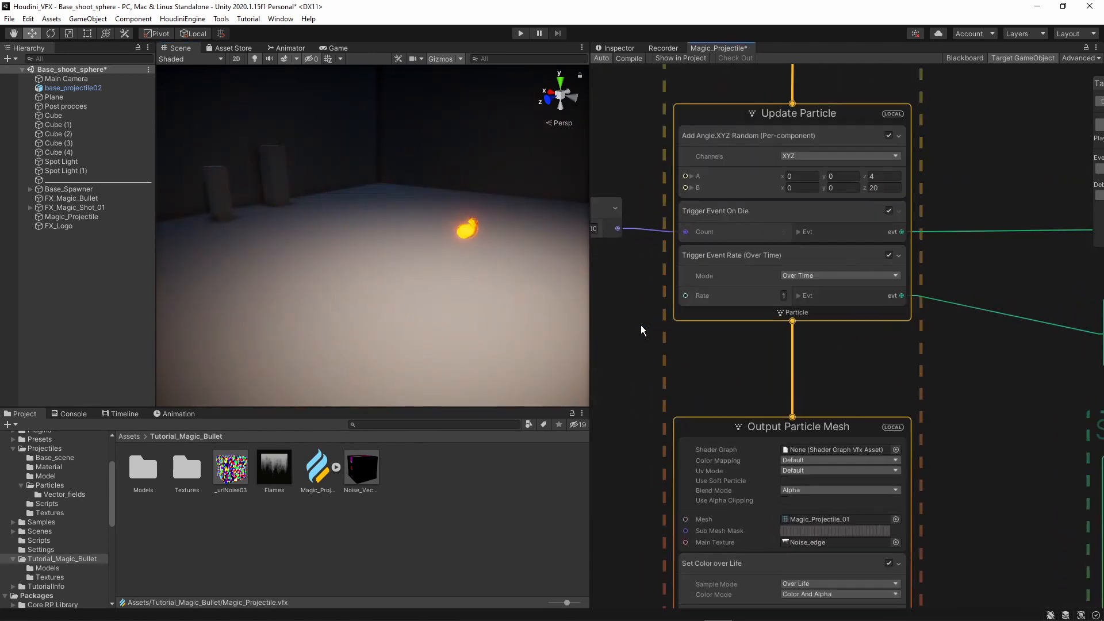
middle_click_drag(640, 325, 799, 343)
key("space")
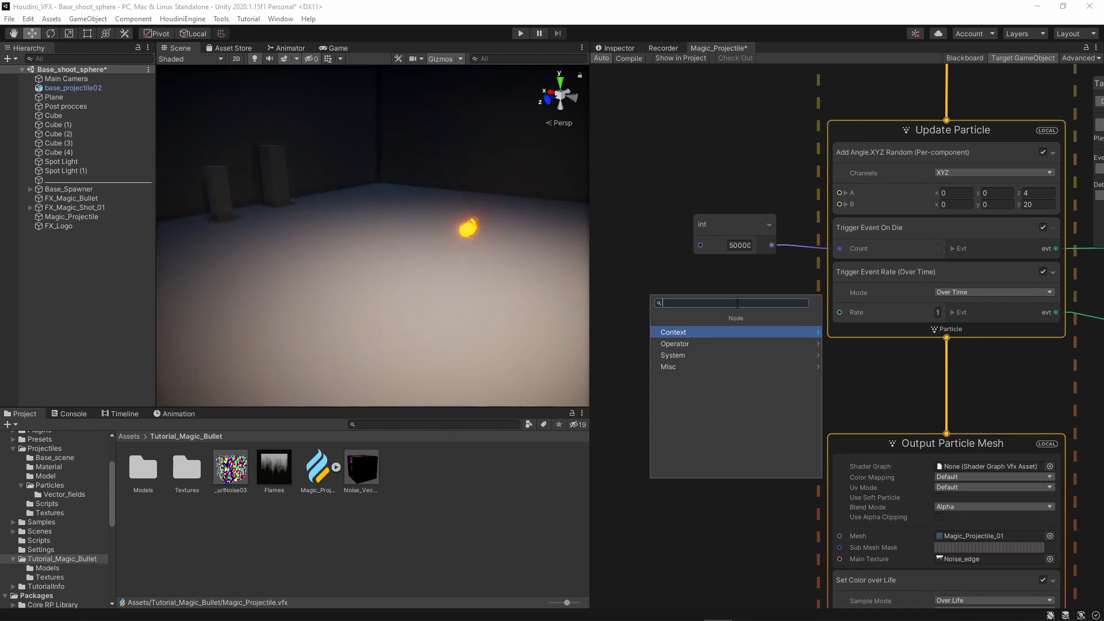
type("float")
left_click(709, 333)
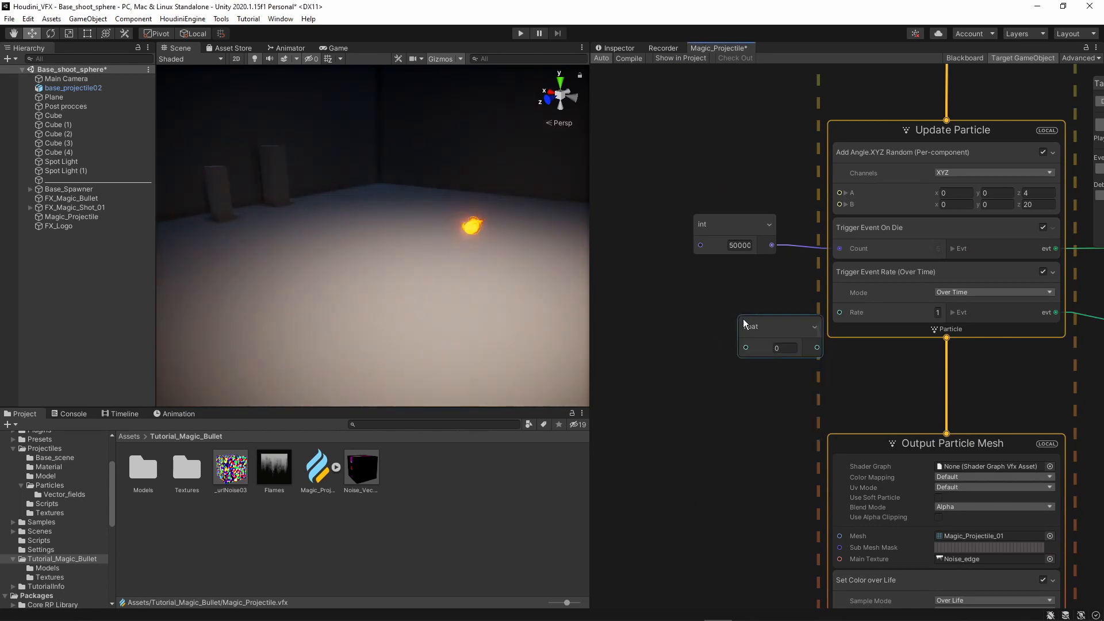
left_click_drag(743, 322, 694, 294)
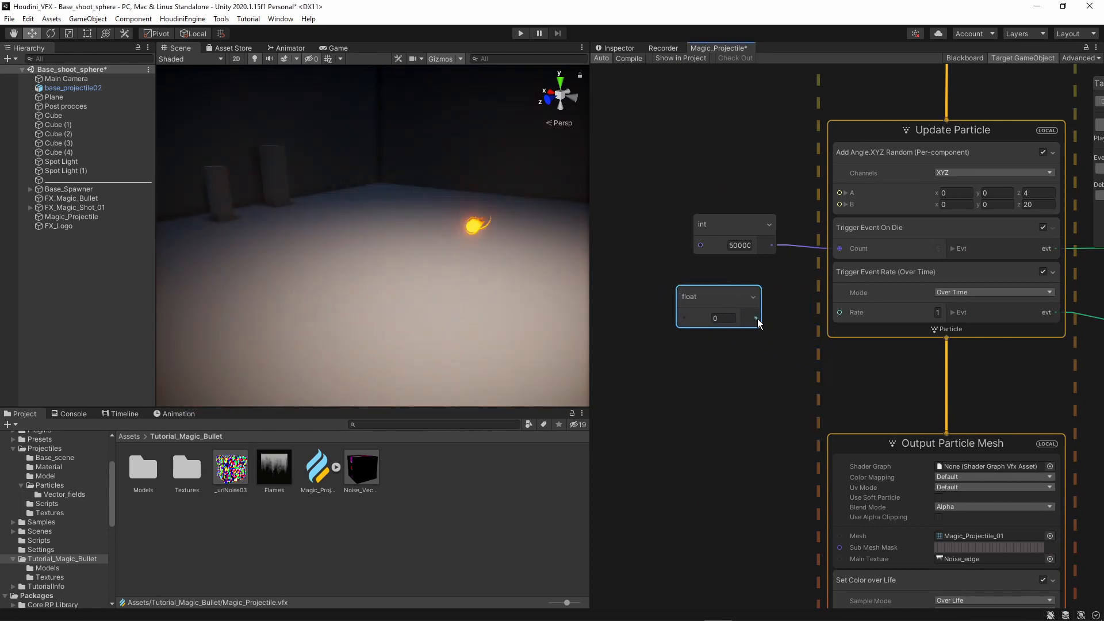
left_click_drag(757, 319, 855, 311)
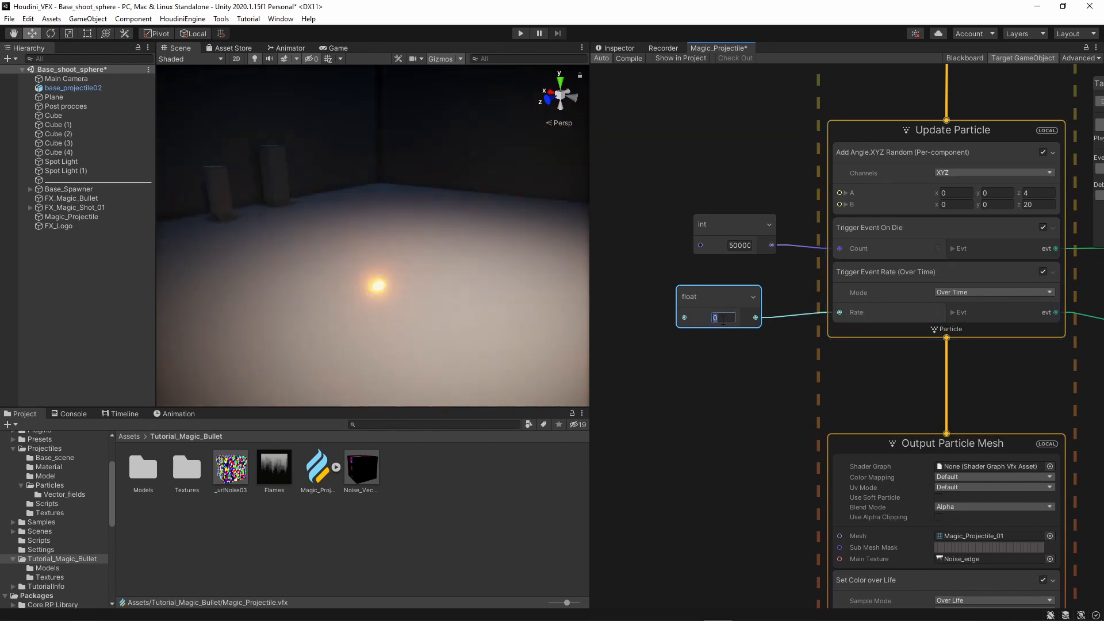
Set the float feeding the event Rate to 200 and view the projectile's particle trail from another angle
type("200")
left_click(710, 401)
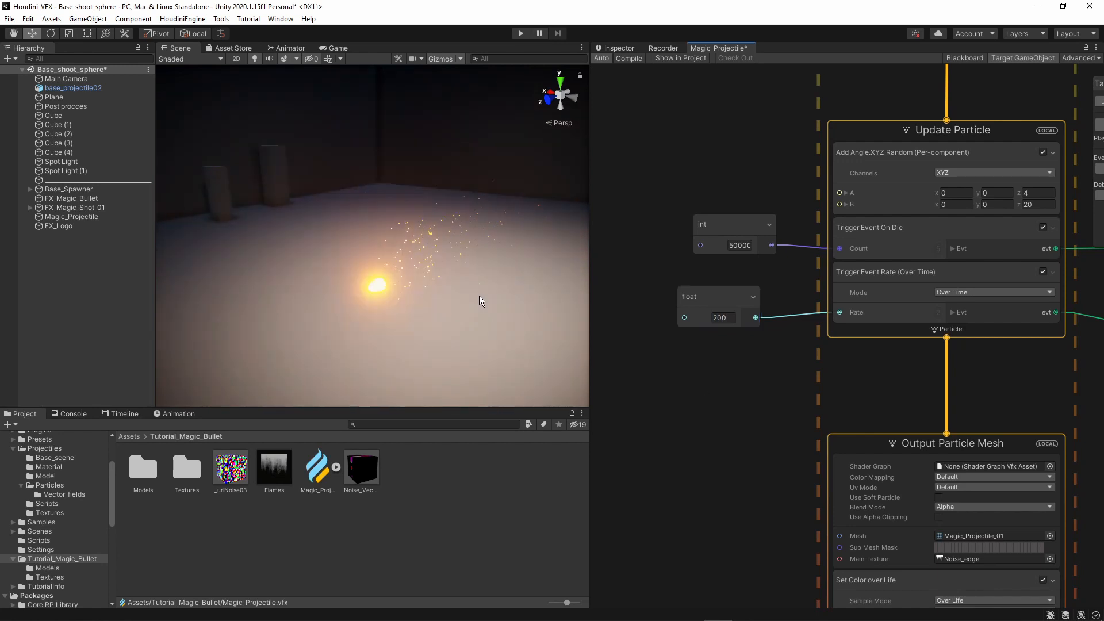
left_click_drag(482, 297, 376, 305, "alt")
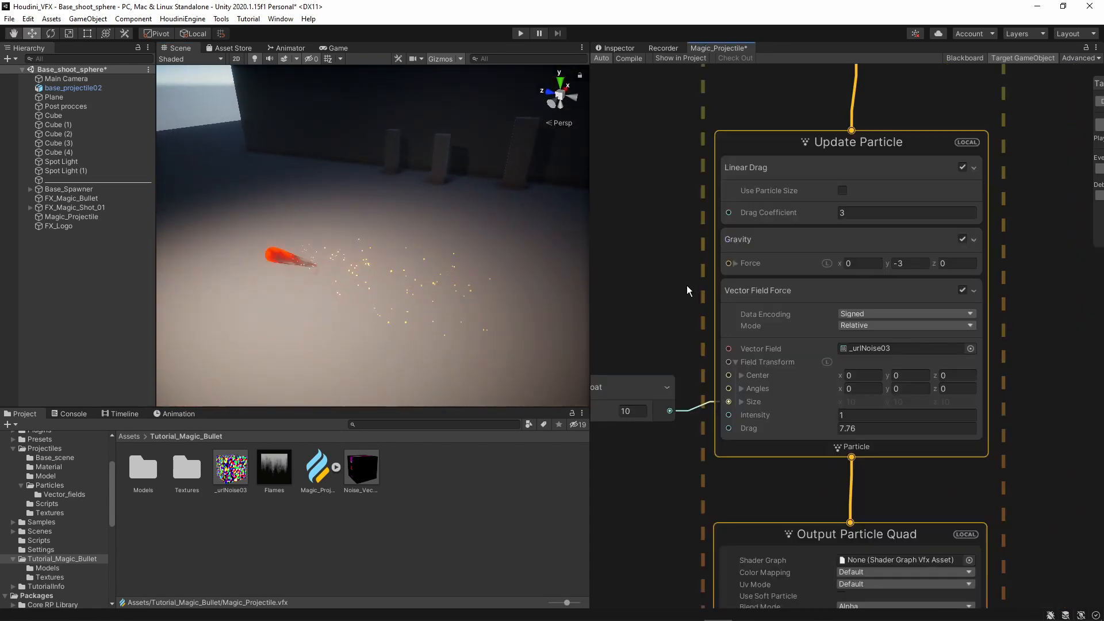
Set the trail particles' Gravity force Y value to -9 and the Vector Field Force drag to 1
middle_click_drag(687, 285, 727, 306)
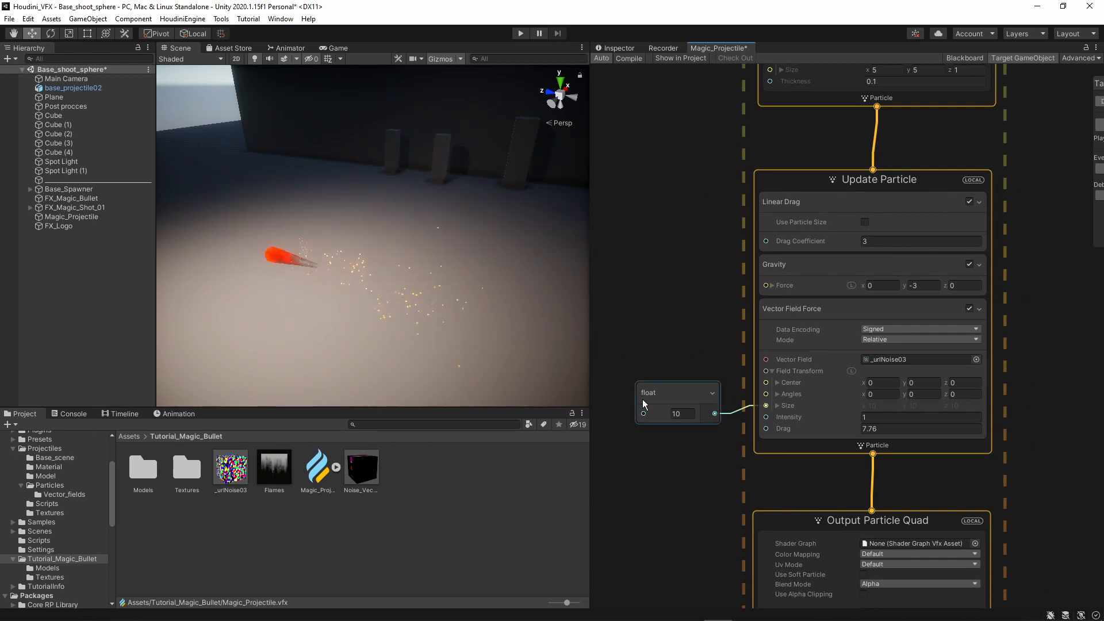
left_click(658, 398)
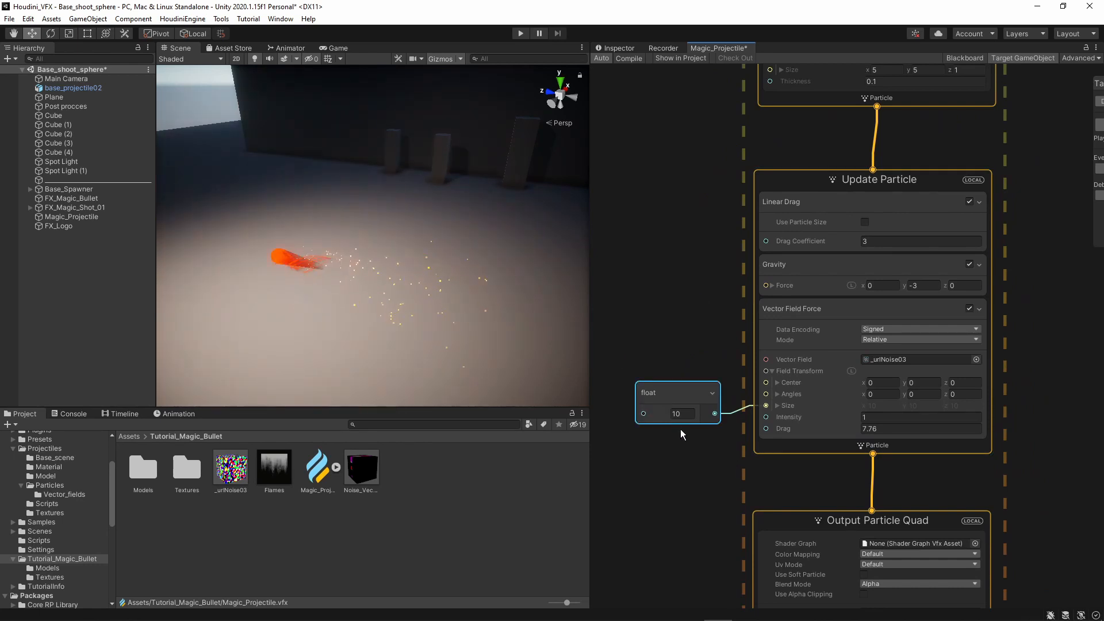
middle_click_drag(678, 229, 643, 343)
scroll(699, 403, "down", 1)
scroll(871, 376, "up", 2)
left_click(864, 371)
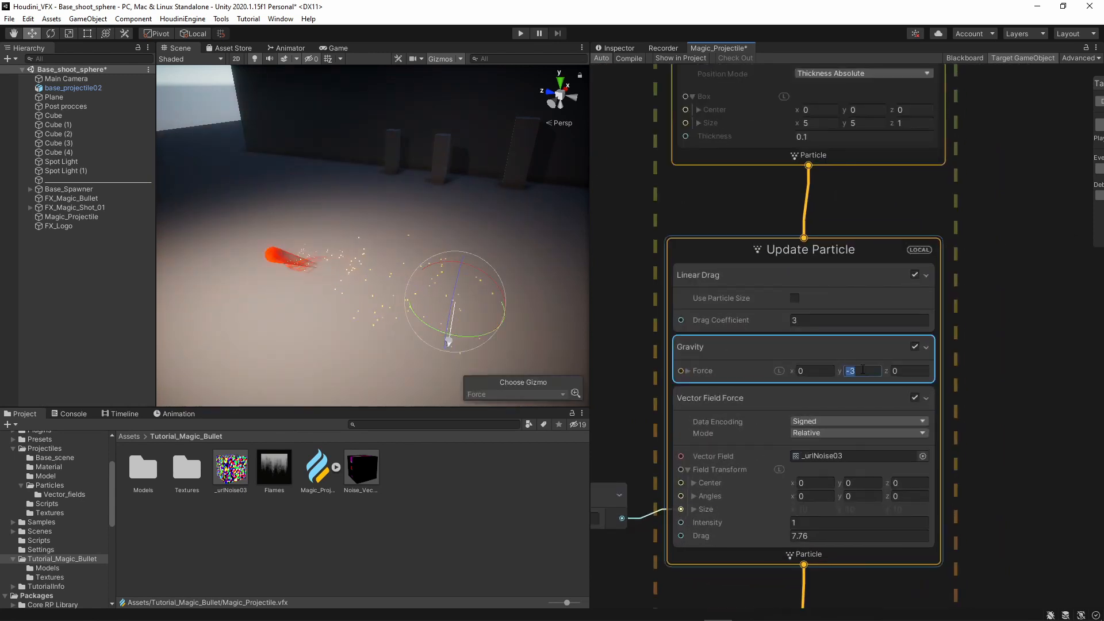
type("-")
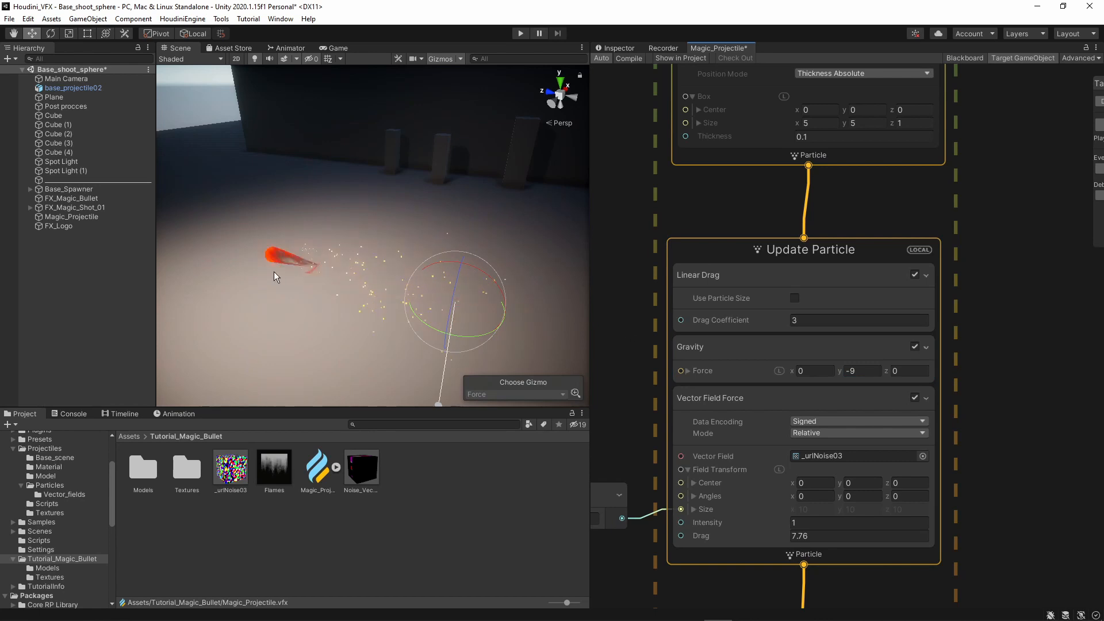
scroll(744, 483, "down", 3)
scroll(752, 426, "up", 2)
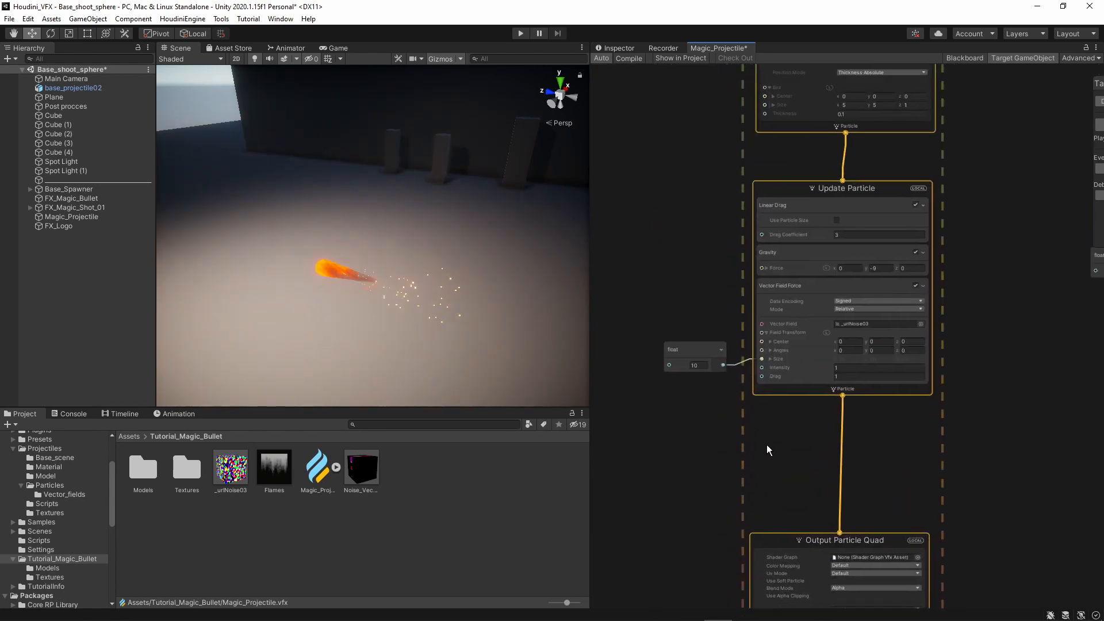
Add a Collide with AABox block to the trail system's Update Particle context, below Vector Field Force
middle_click_drag(767, 445, 771, 448)
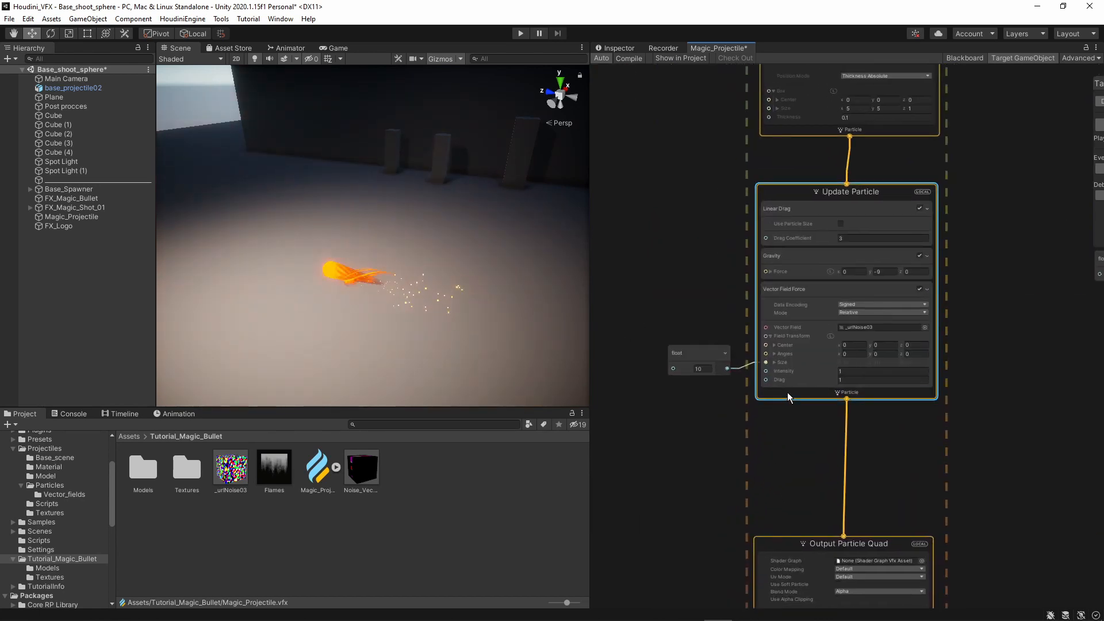
key("space")
type("co")
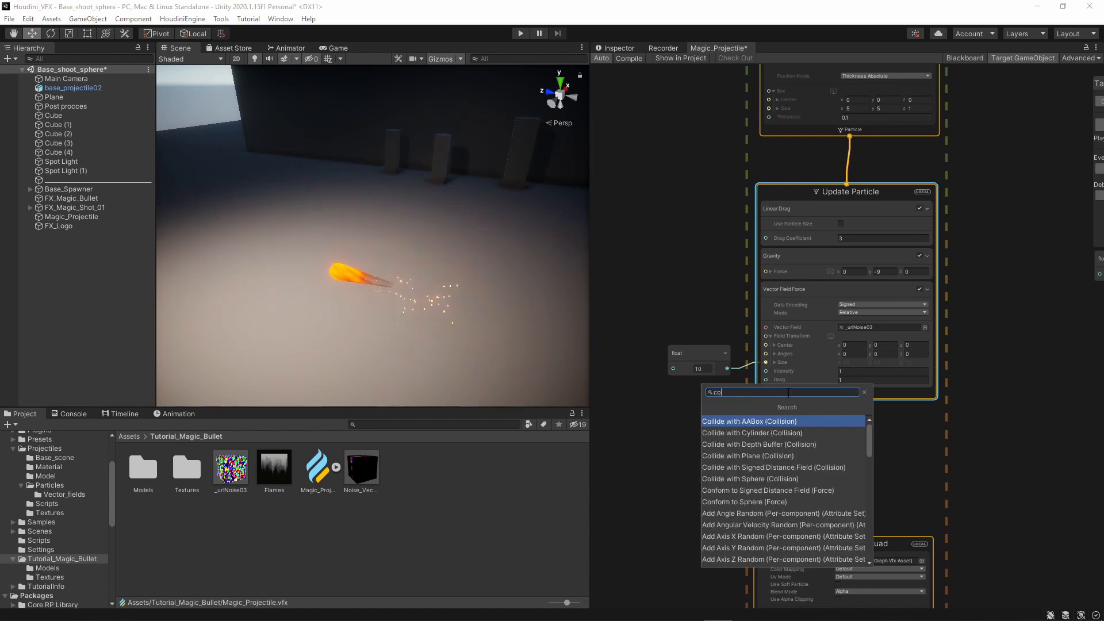
type("l")
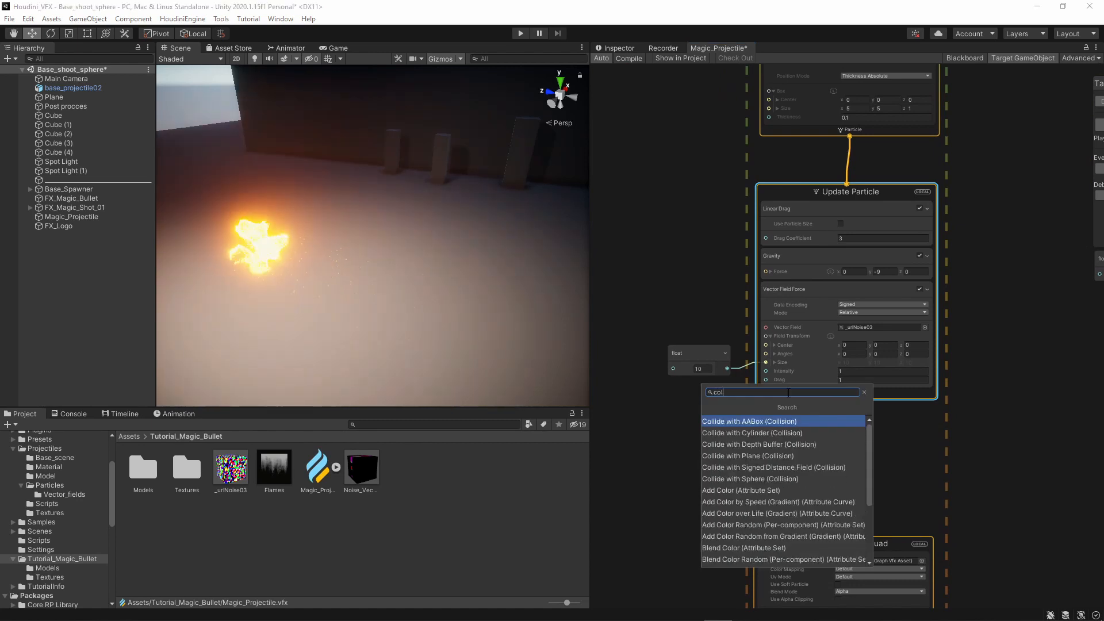
left_click(738, 423)
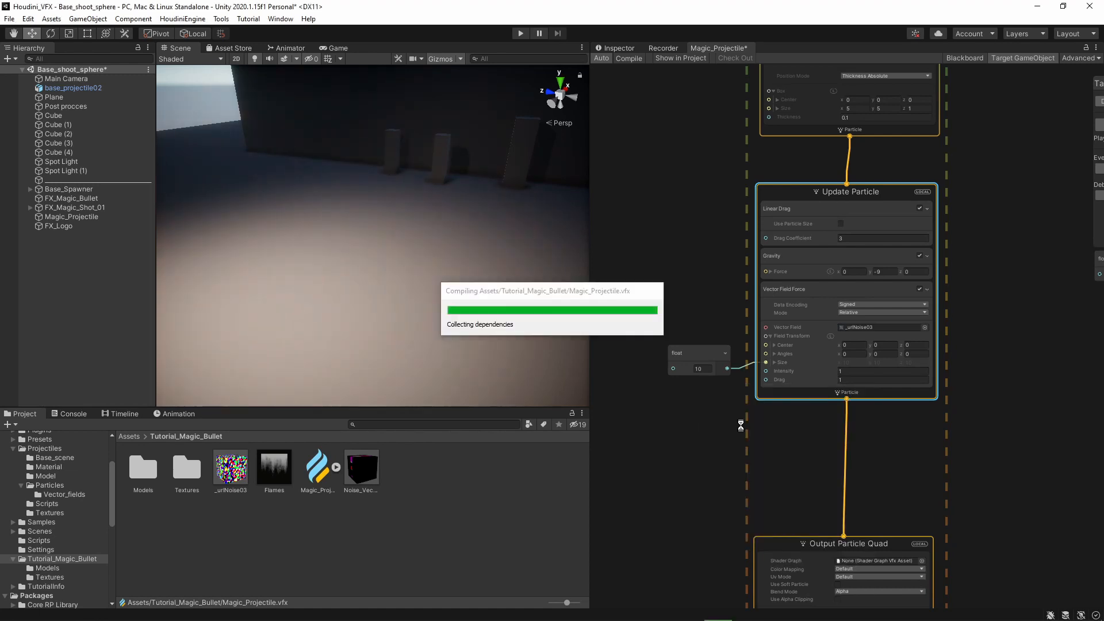
Shape the collision box along the floor under the projectile's path, about 9.2 × 1 × 25.4, centred near Y -3.39 and Z 12.21
left_click(795, 398)
left_click_drag(403, 296, 470, 213, "alt")
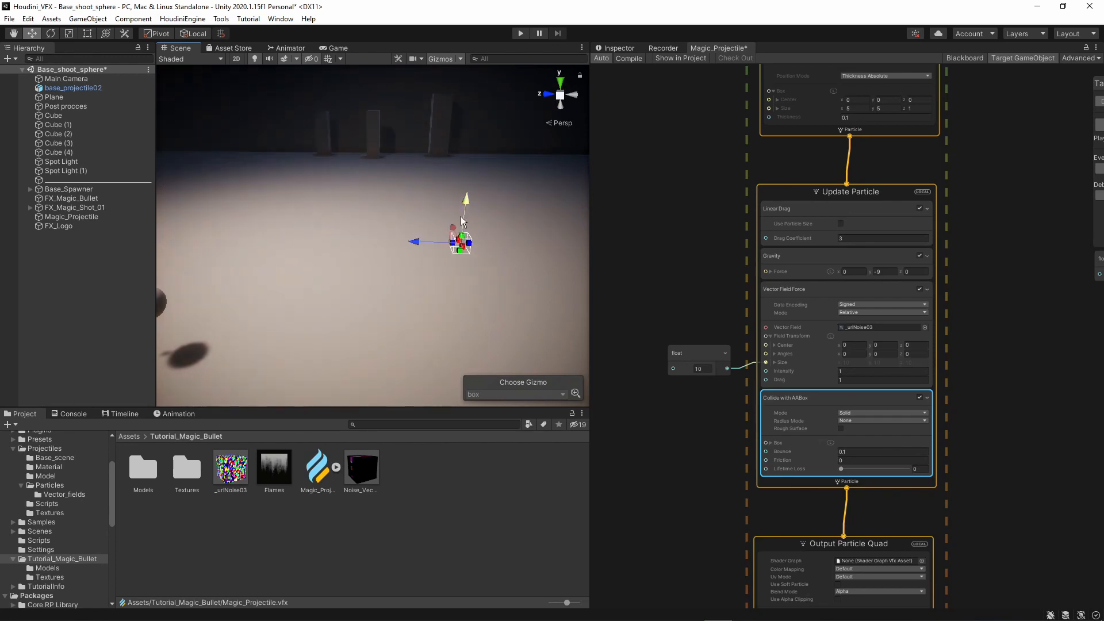
left_click_drag(450, 268, 482, 268, "alt")
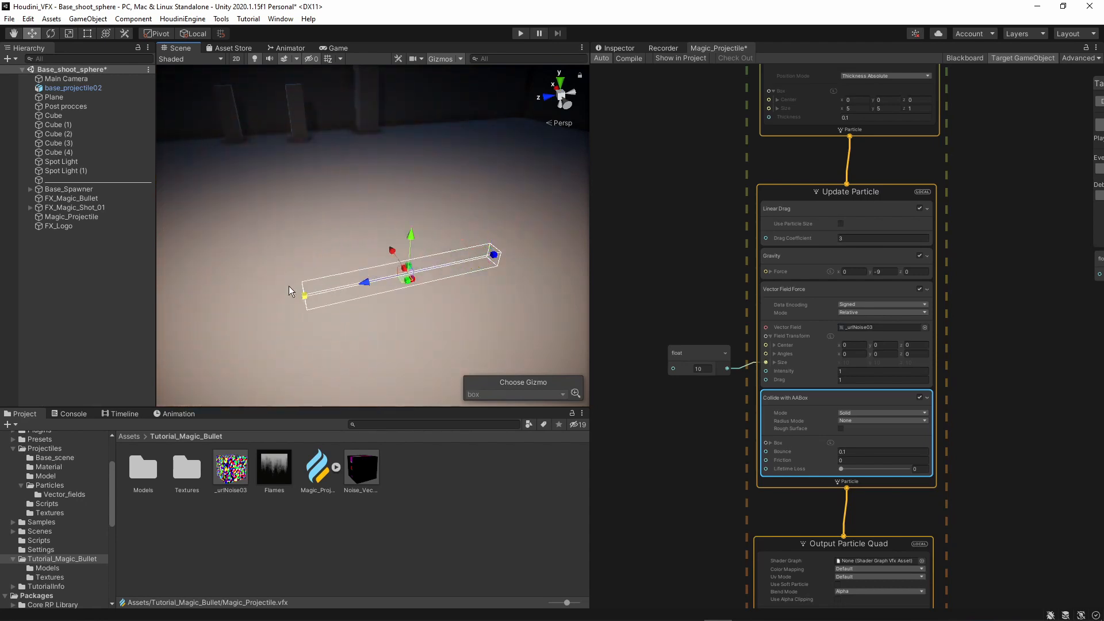
left_click_drag(303, 322, 335, 265, "alt")
scroll(398, 311, "up", 2)
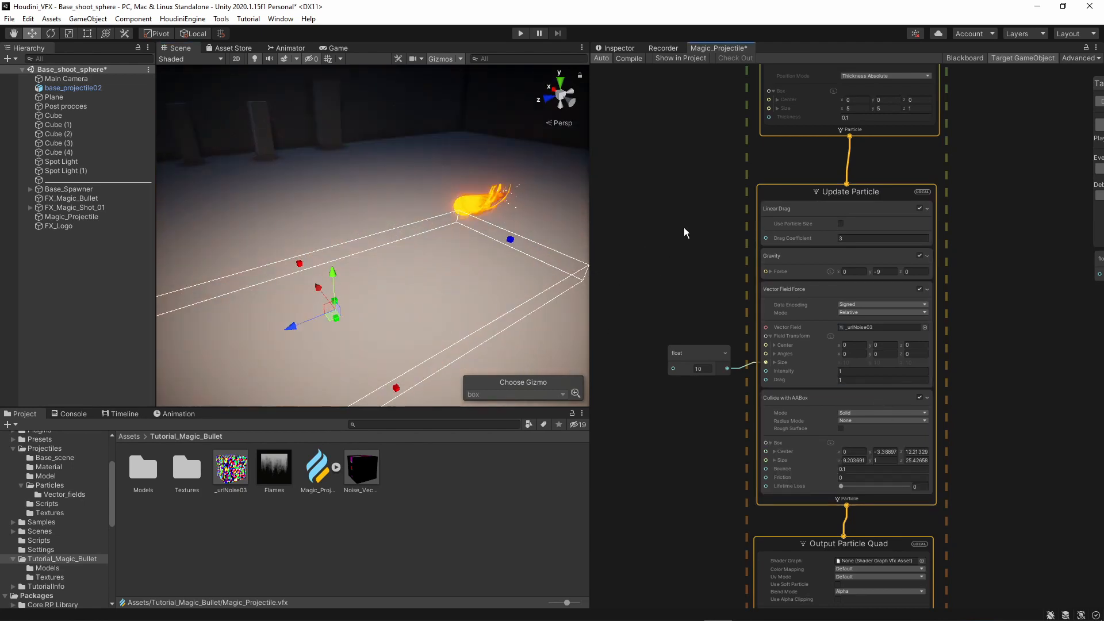
Set the trail particles' random lifetime to range from 3 to 10 in Initialize Particle
middle_click_drag(684, 227, 648, 483)
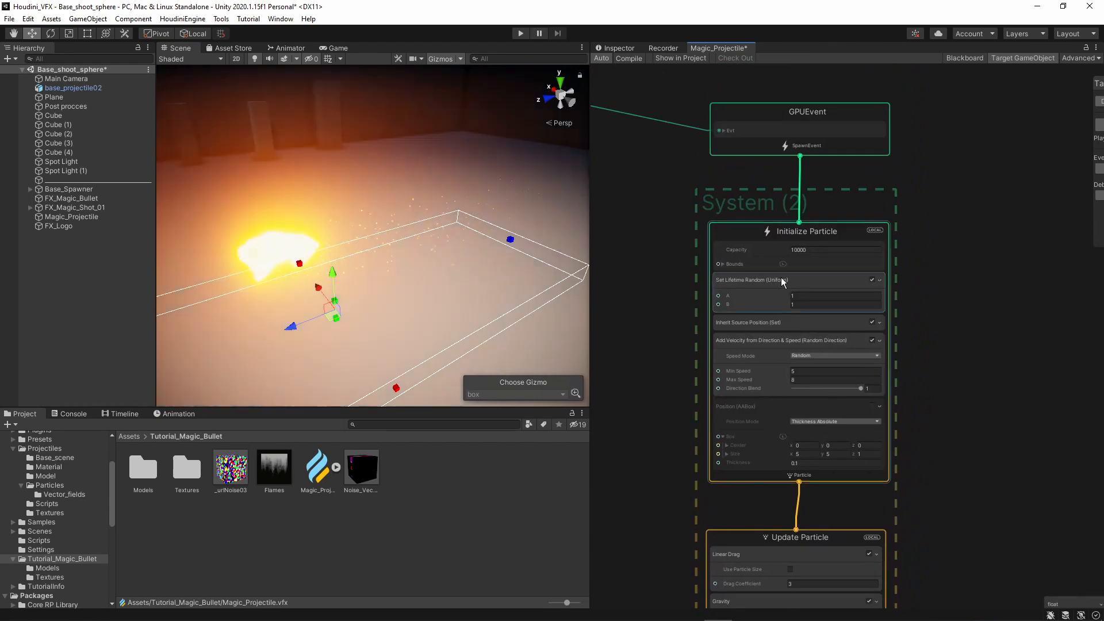
scroll(781, 277, "up", 3)
left_click(815, 291)
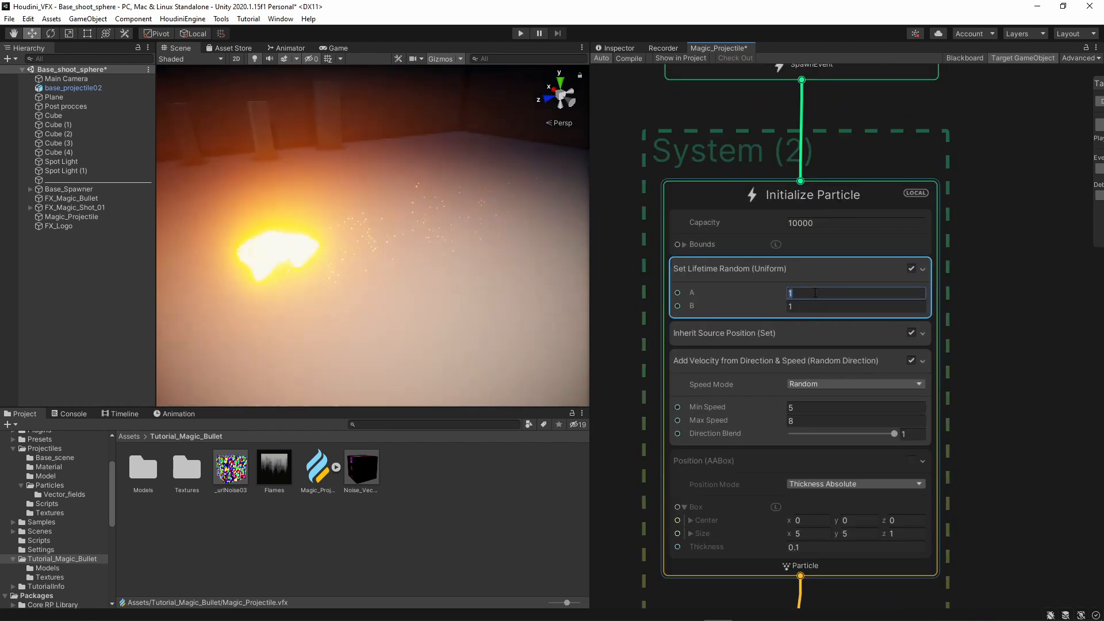
type("3")
type("10")
left_click(974, 316)
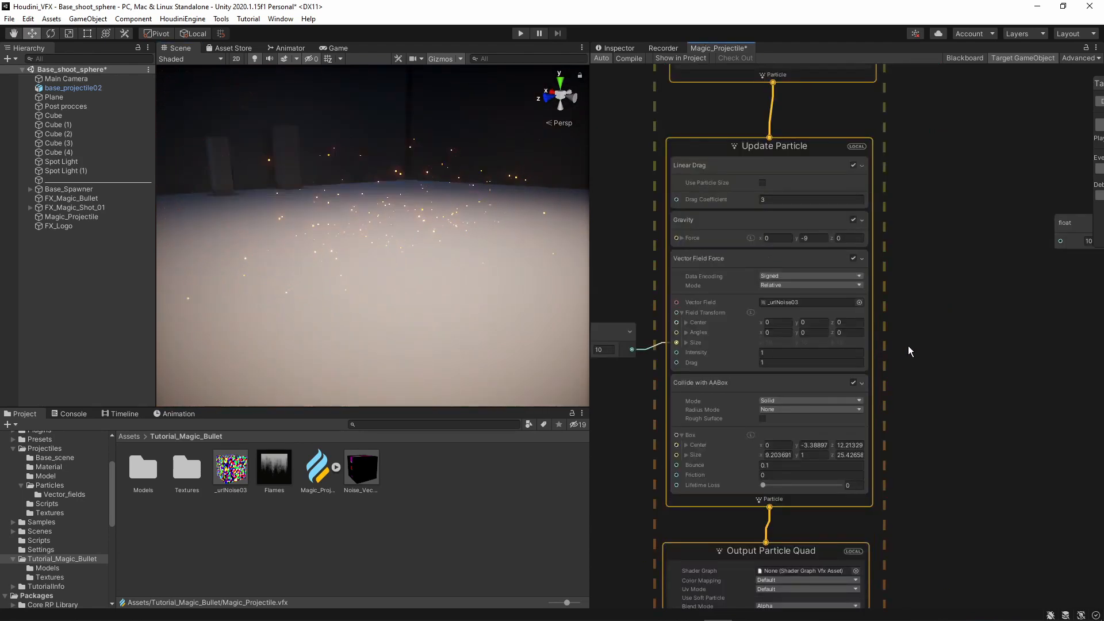
Set the drag of the trail system's Vector Field Force to 0.2
left_click(792, 361)
type("0.2")
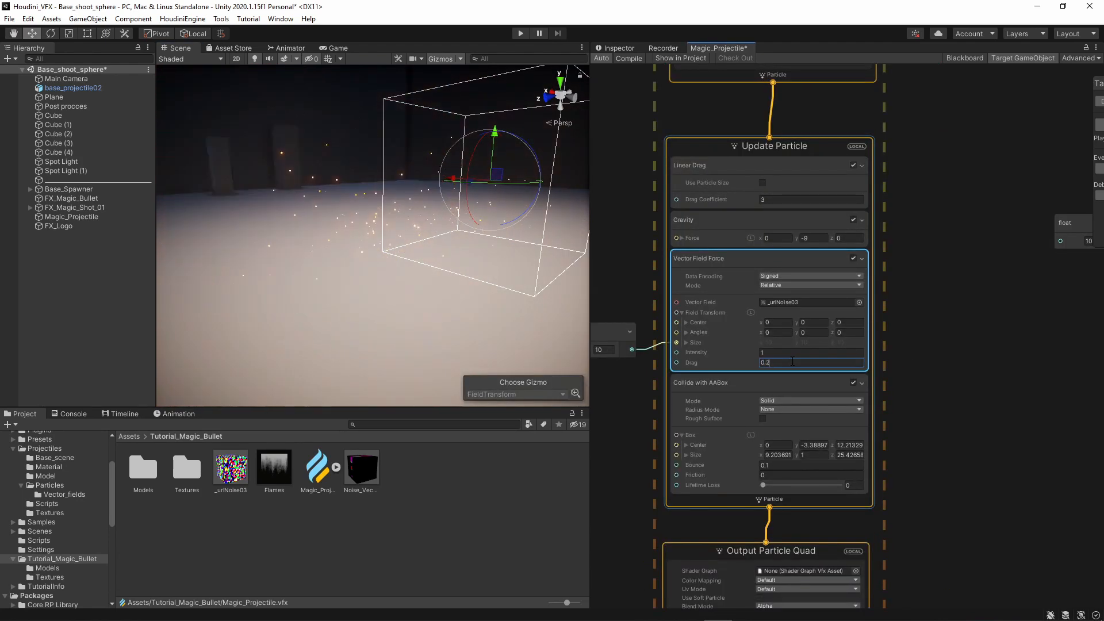
left_click(950, 364)
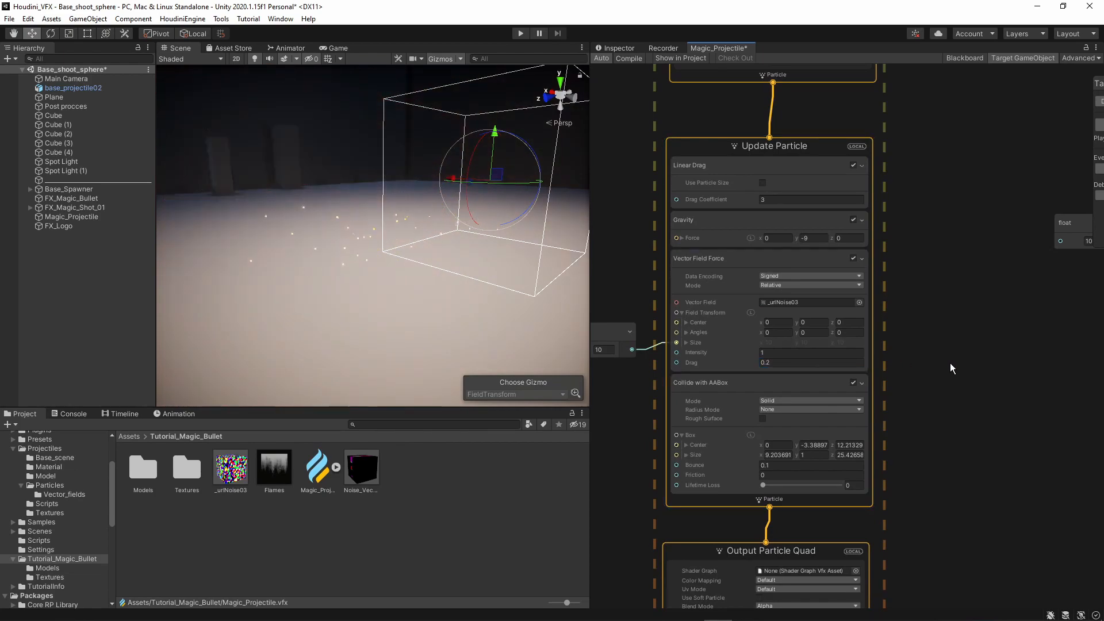
Raise the collision box to a centre Y of about -3.17 and check how the particles land on the floor
left_click(721, 378)
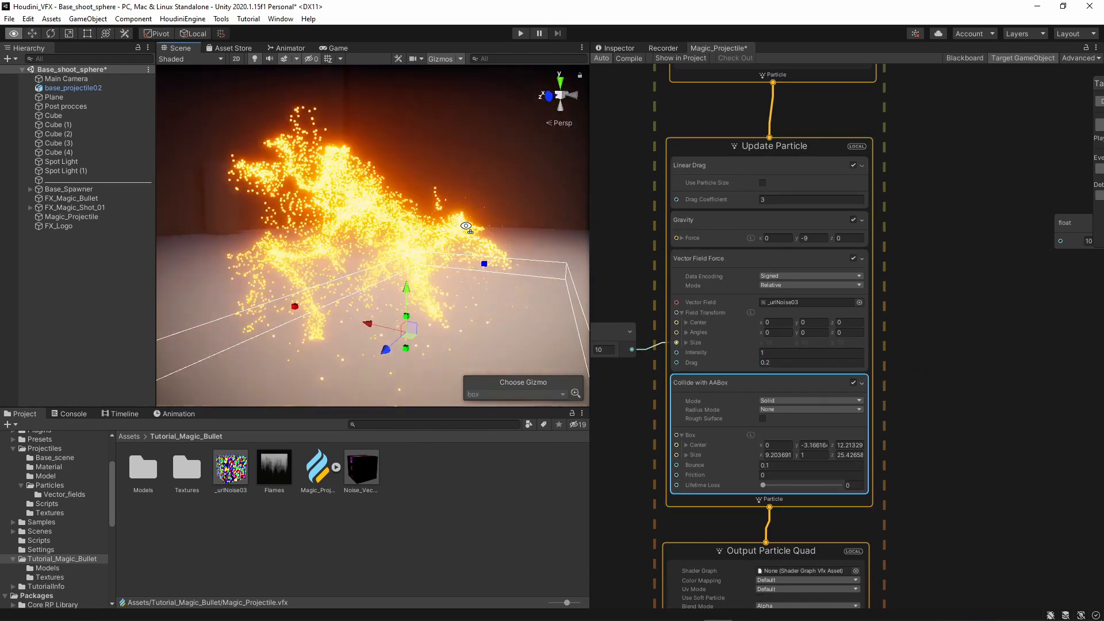
left_click_drag(466, 226, 477, 218, "alt")
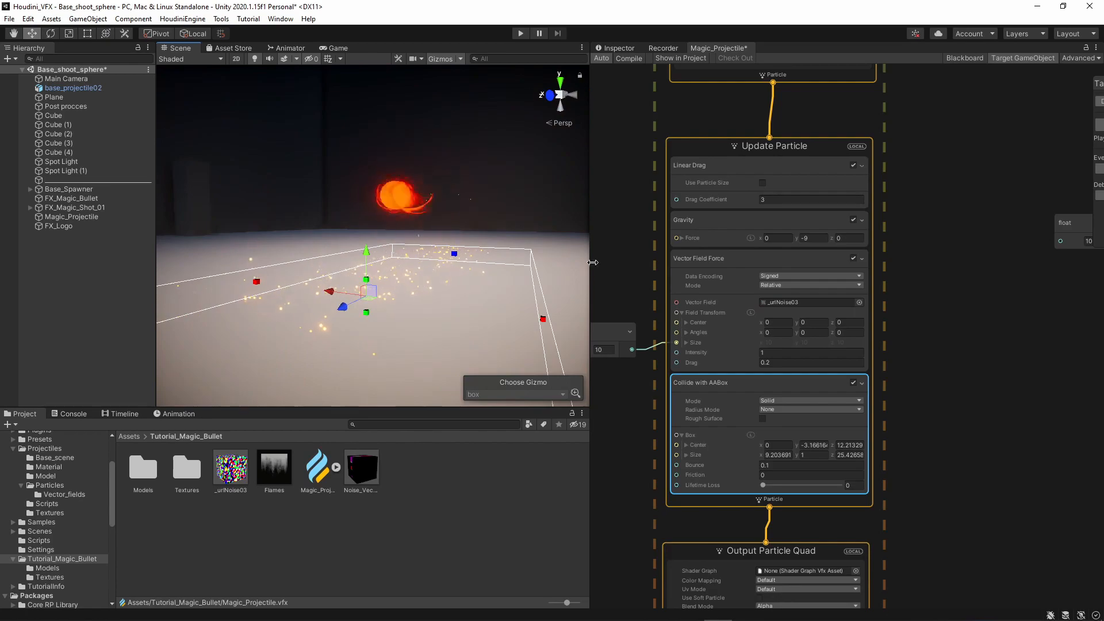
left_click_drag(446, 283, 442, 279, "alt")
left_click_drag(364, 234, 379, 239, "alt")
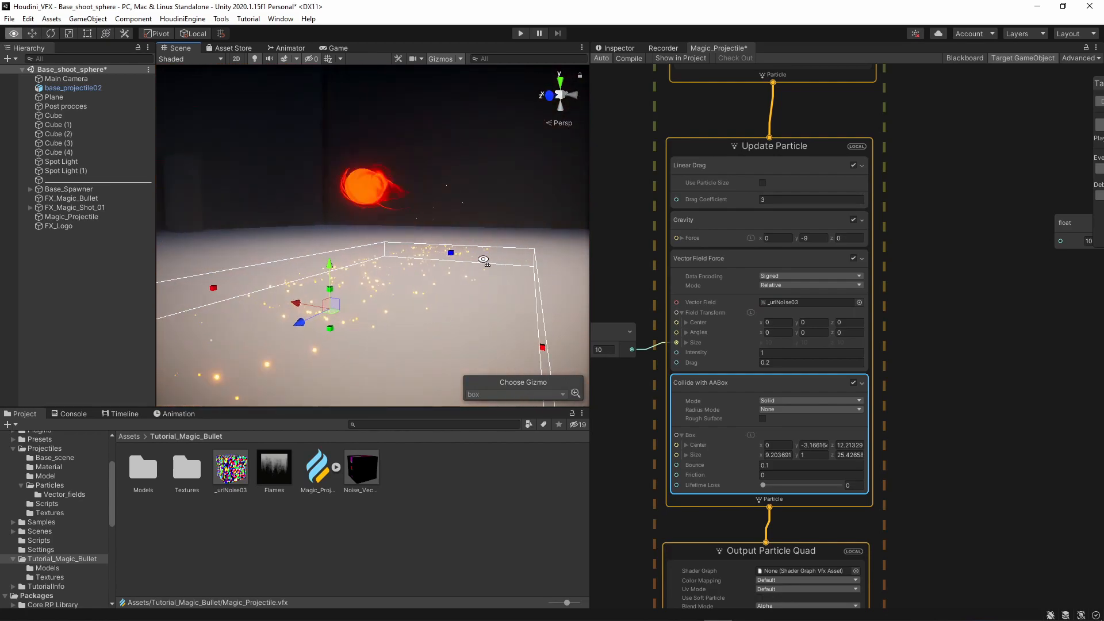
Try a Bounce value of 2 on the Collide with AABox block and view the particles from the side
left_click(779, 464)
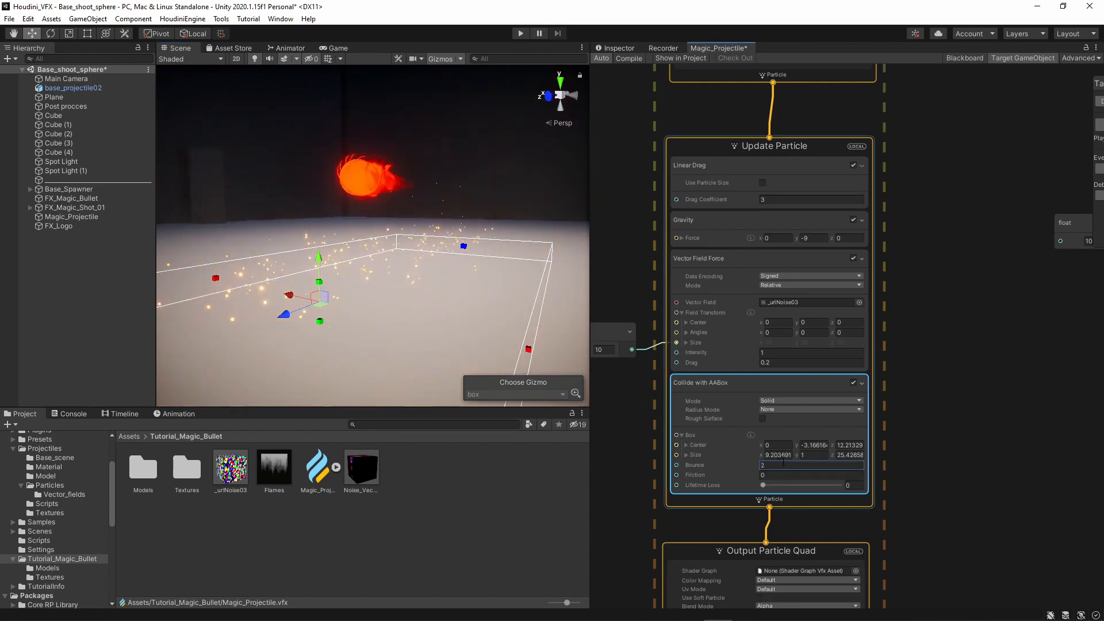
type("2")
key("Return")
left_click_drag(443, 292, 378, 283, "alt")
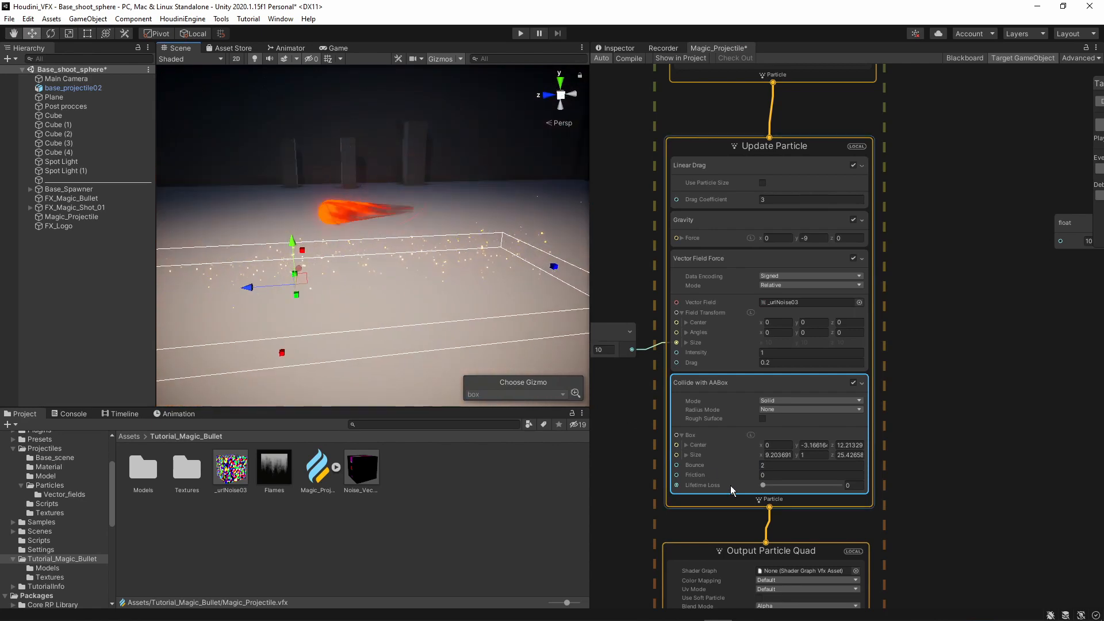
Set the Collide with AABox block's Bounce to 0.5 and inspect the bouncing particles from another angle
left_click(774, 465)
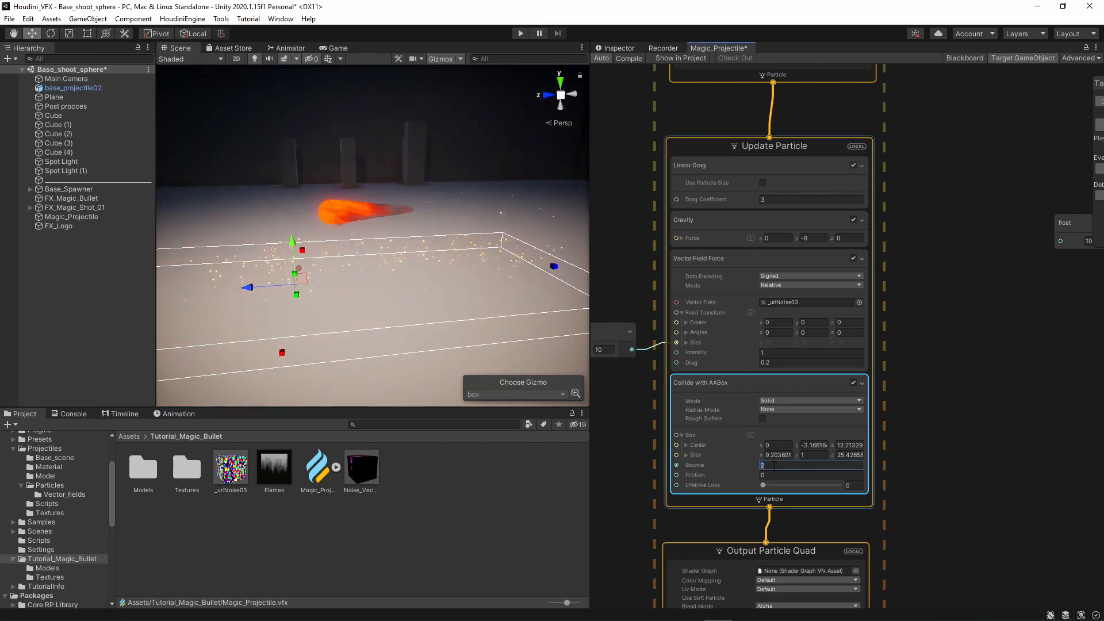
type("0.5")
left_click(911, 433)
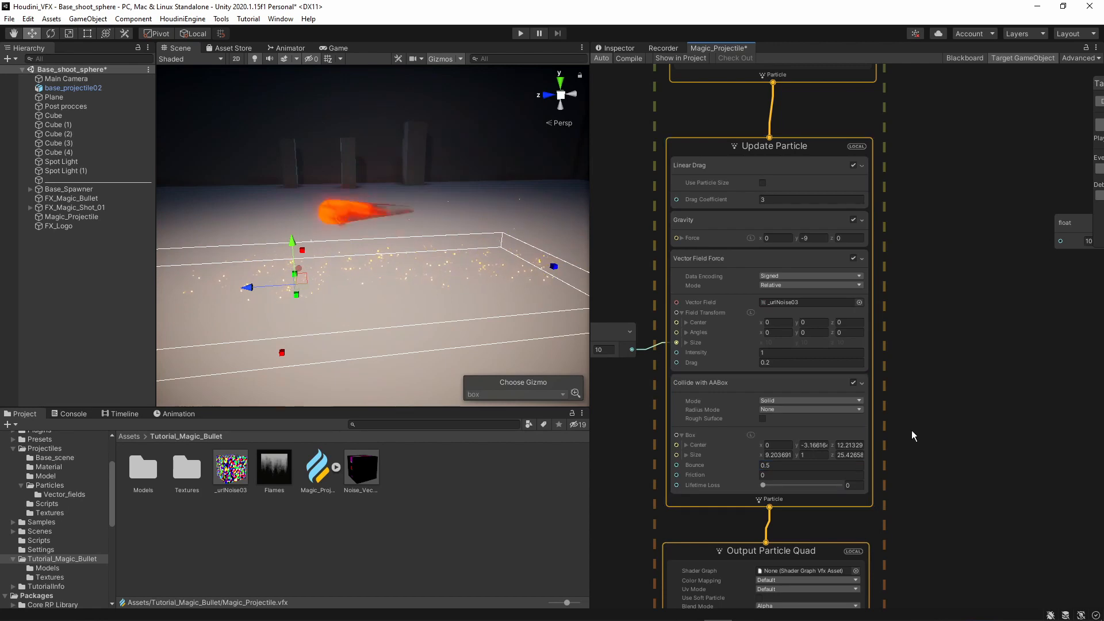
left_click_drag(269, 249, 414, 270, "alt")
Set the float feeding the Rate of Trigger Event Rate (Over Time) to 50
scroll(719, 358, "down", 5)
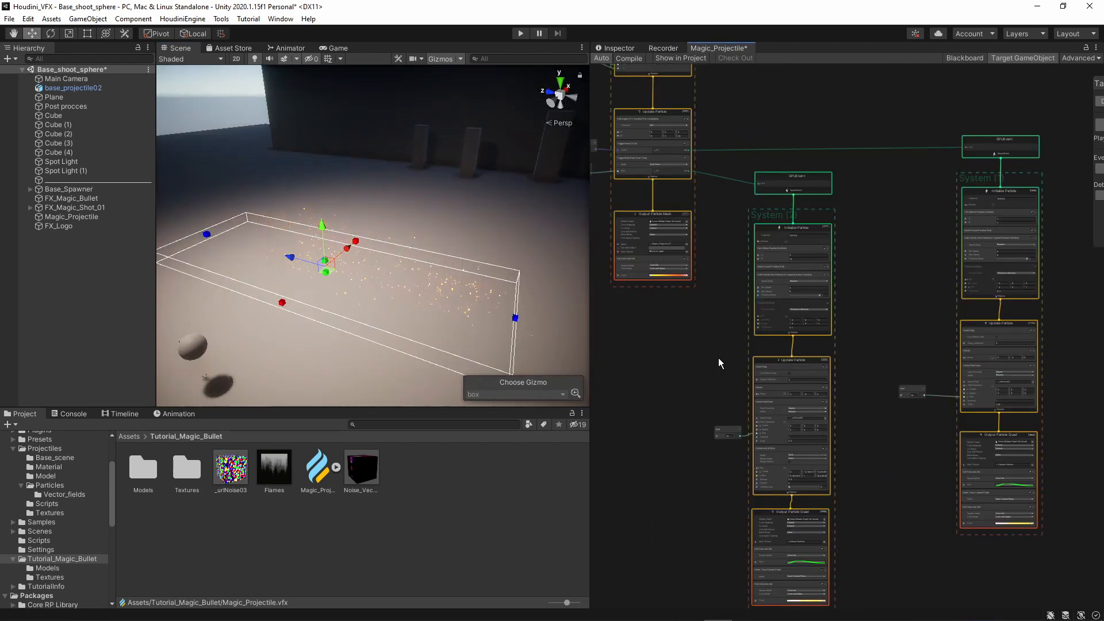
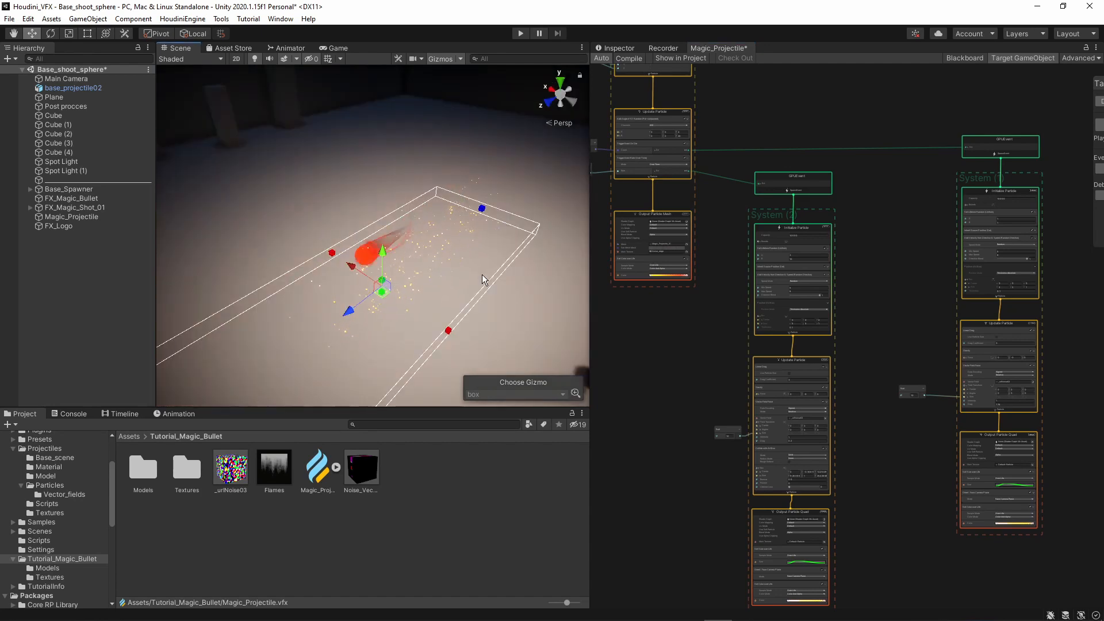
middle_click_drag(660, 334, 726, 403)
scroll(636, 254, "up", 1)
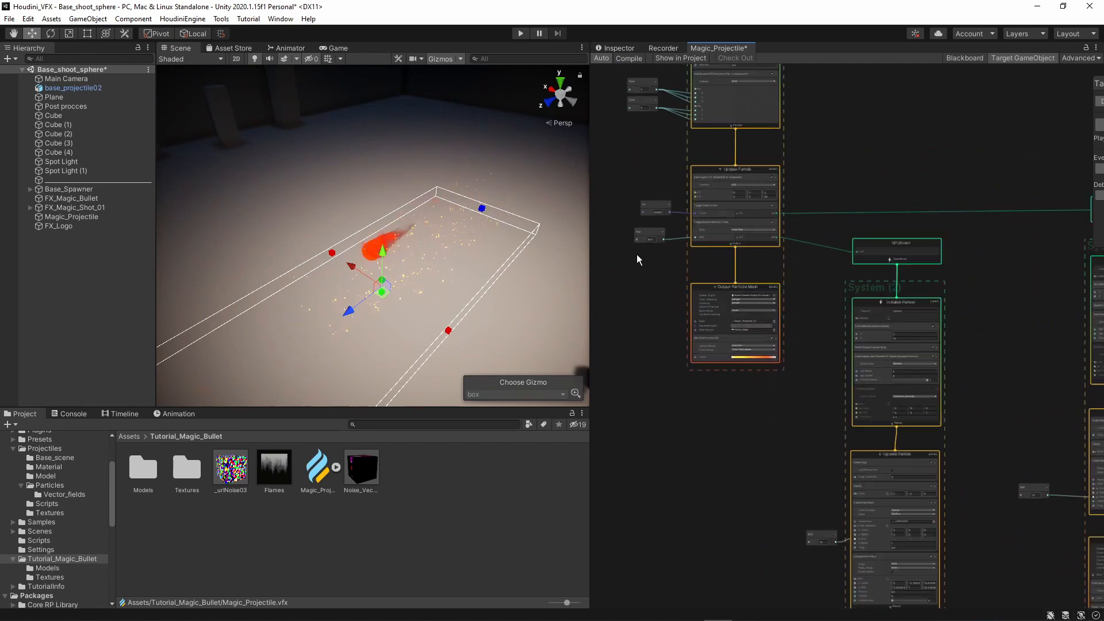
scroll(655, 256, "up", 6)
left_click(666, 296)
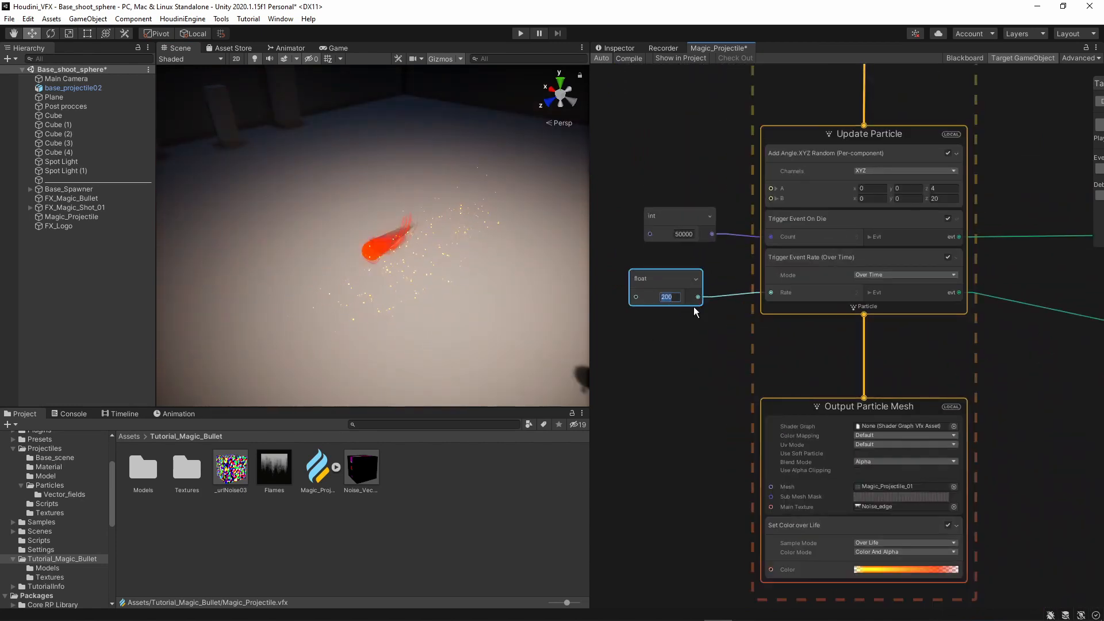
type("50")
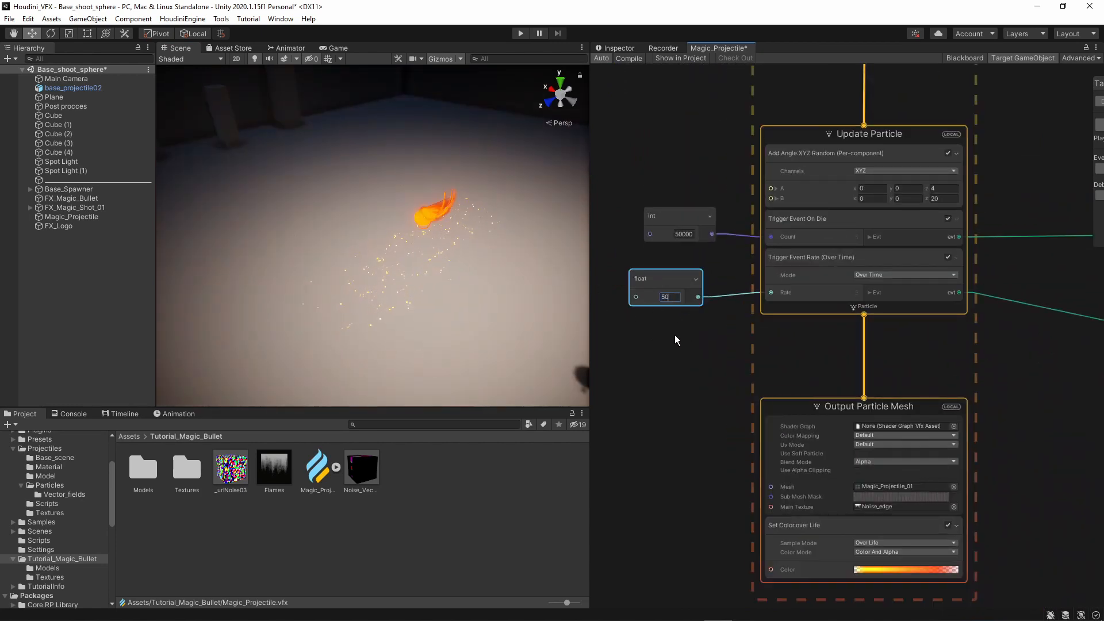